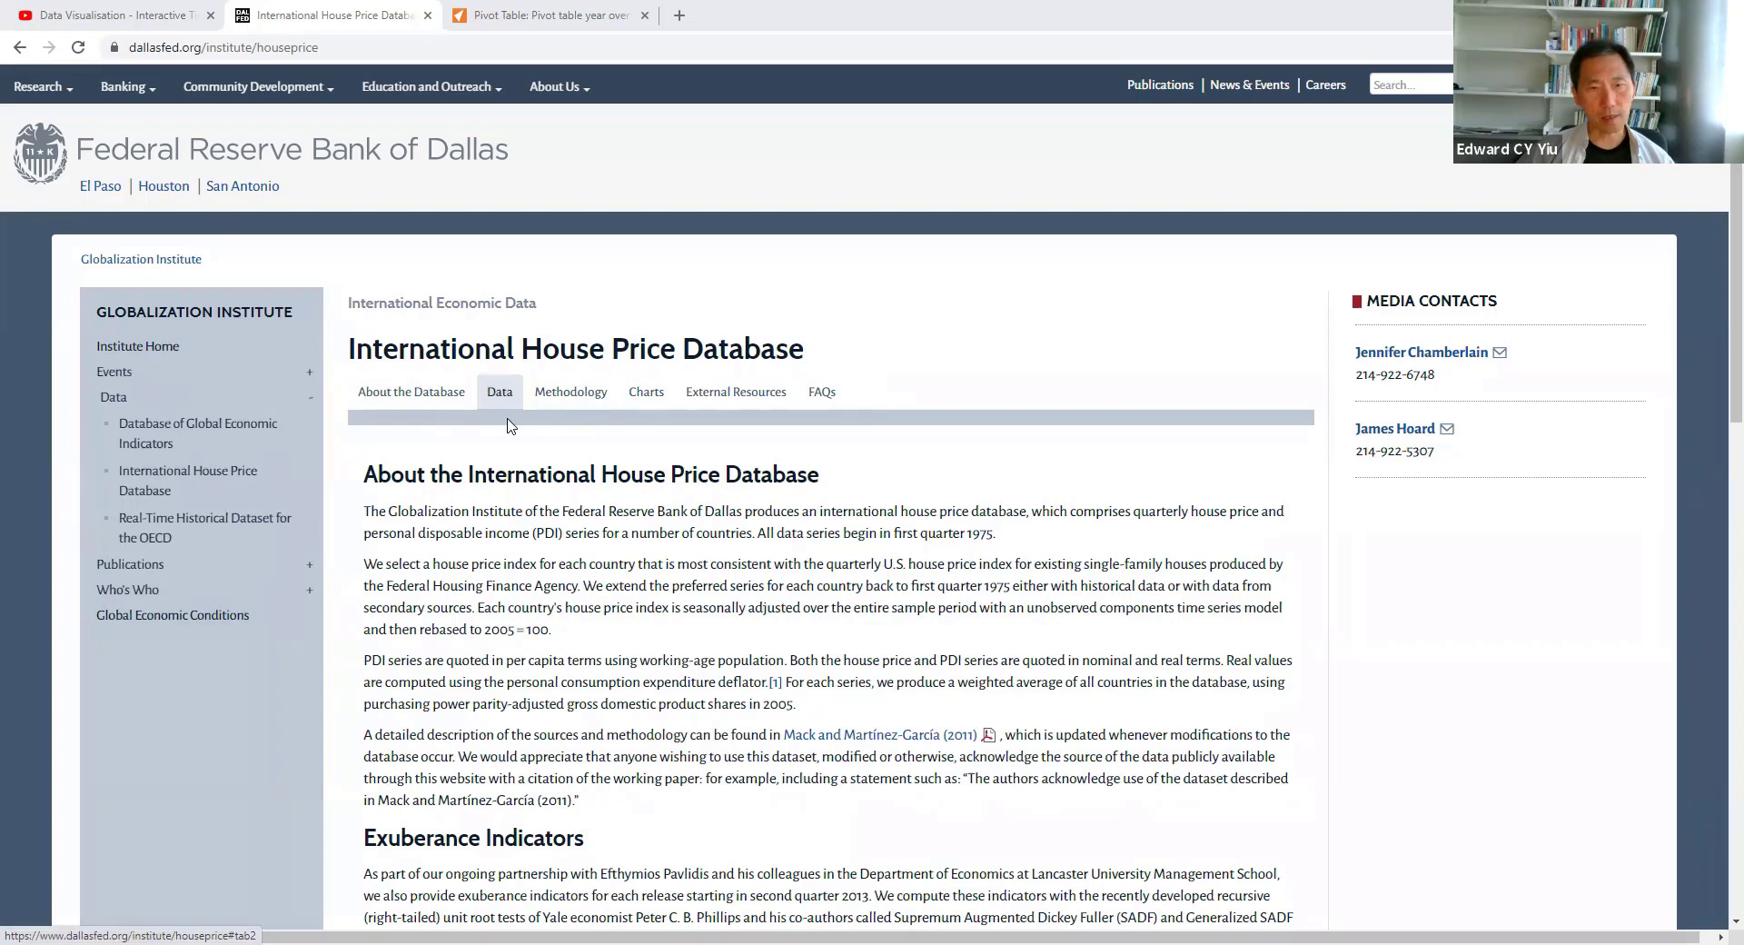
Download the Dallas Fed Fourth Quarter 2020 international house price workbook from the Data page
{"action": "left_click", "coordinate": [113, 397]}
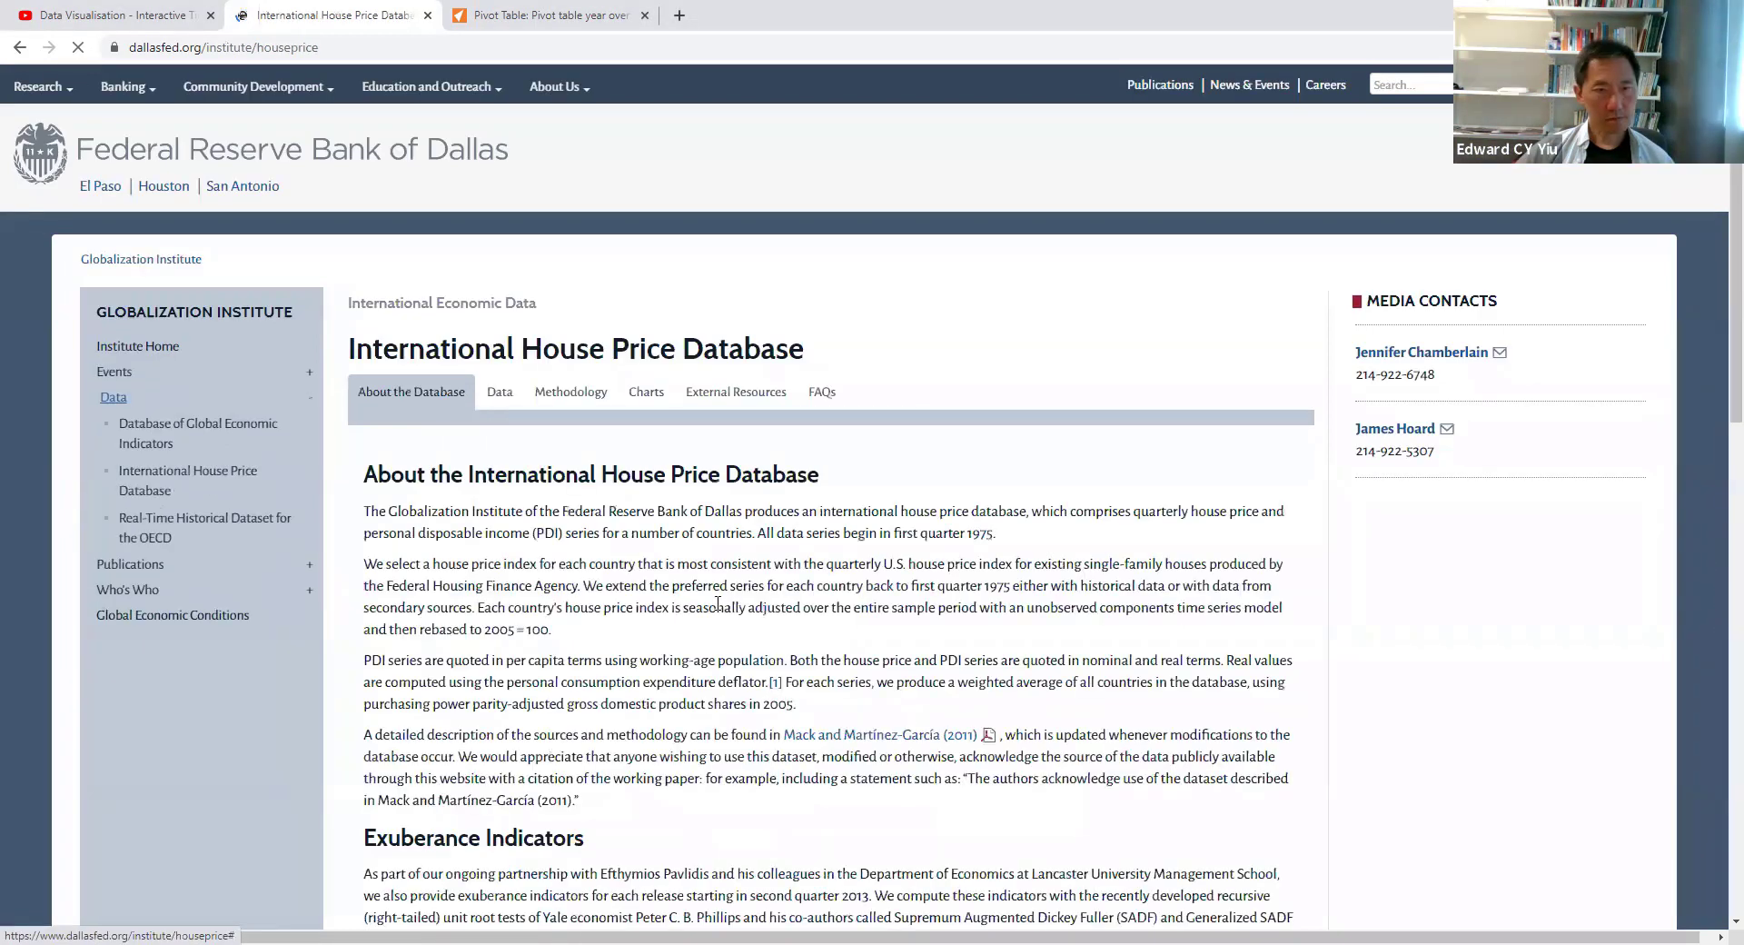
{"action": "left_click", "coordinate": [501, 396]}
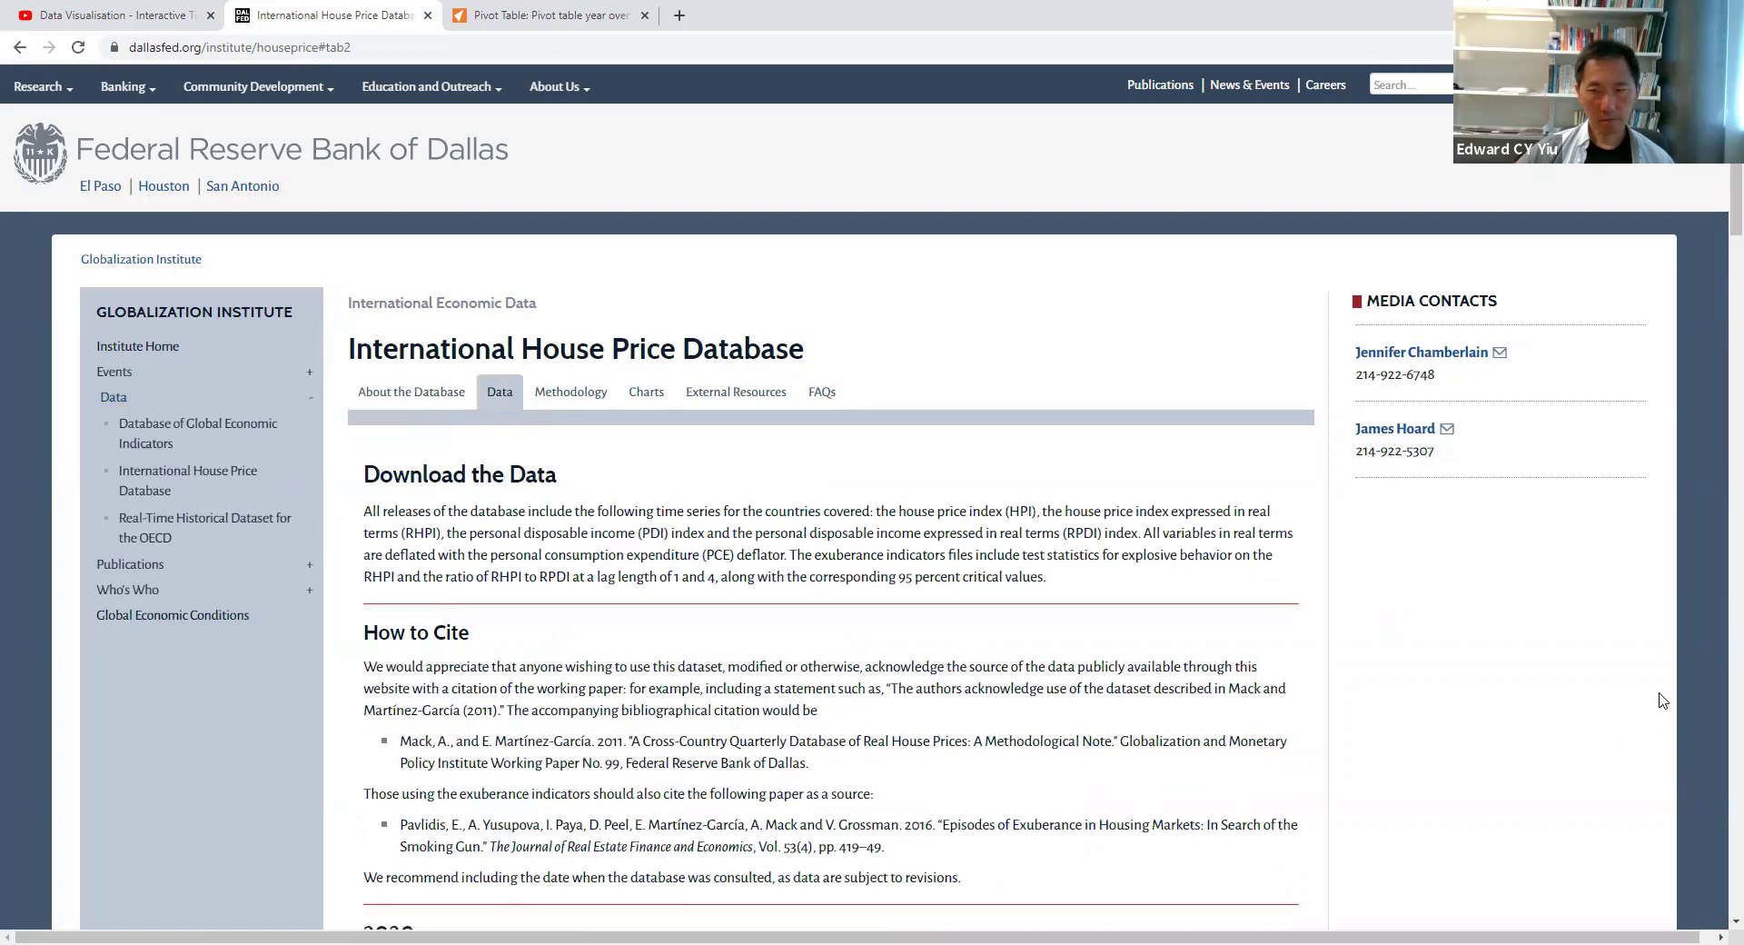
{"action": "scroll", "coordinate": [1717, 743], "scroll_direction": "down", "scroll_amount": 8}
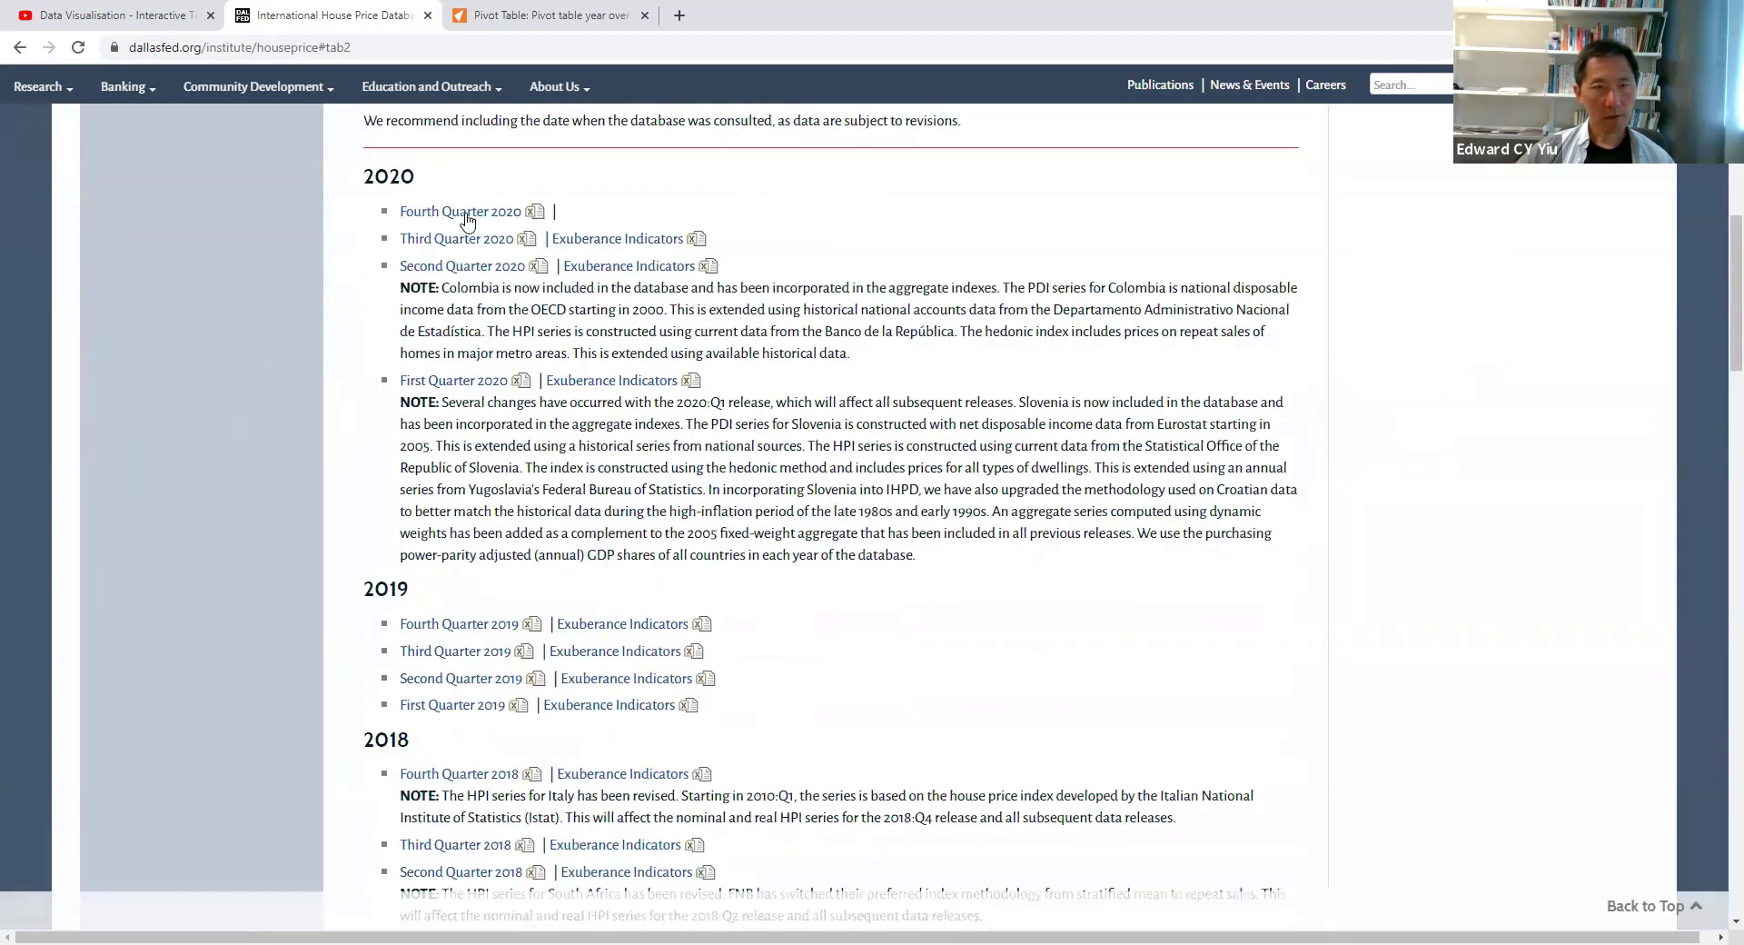
{"action": "left_click", "coordinate": [475, 218]}
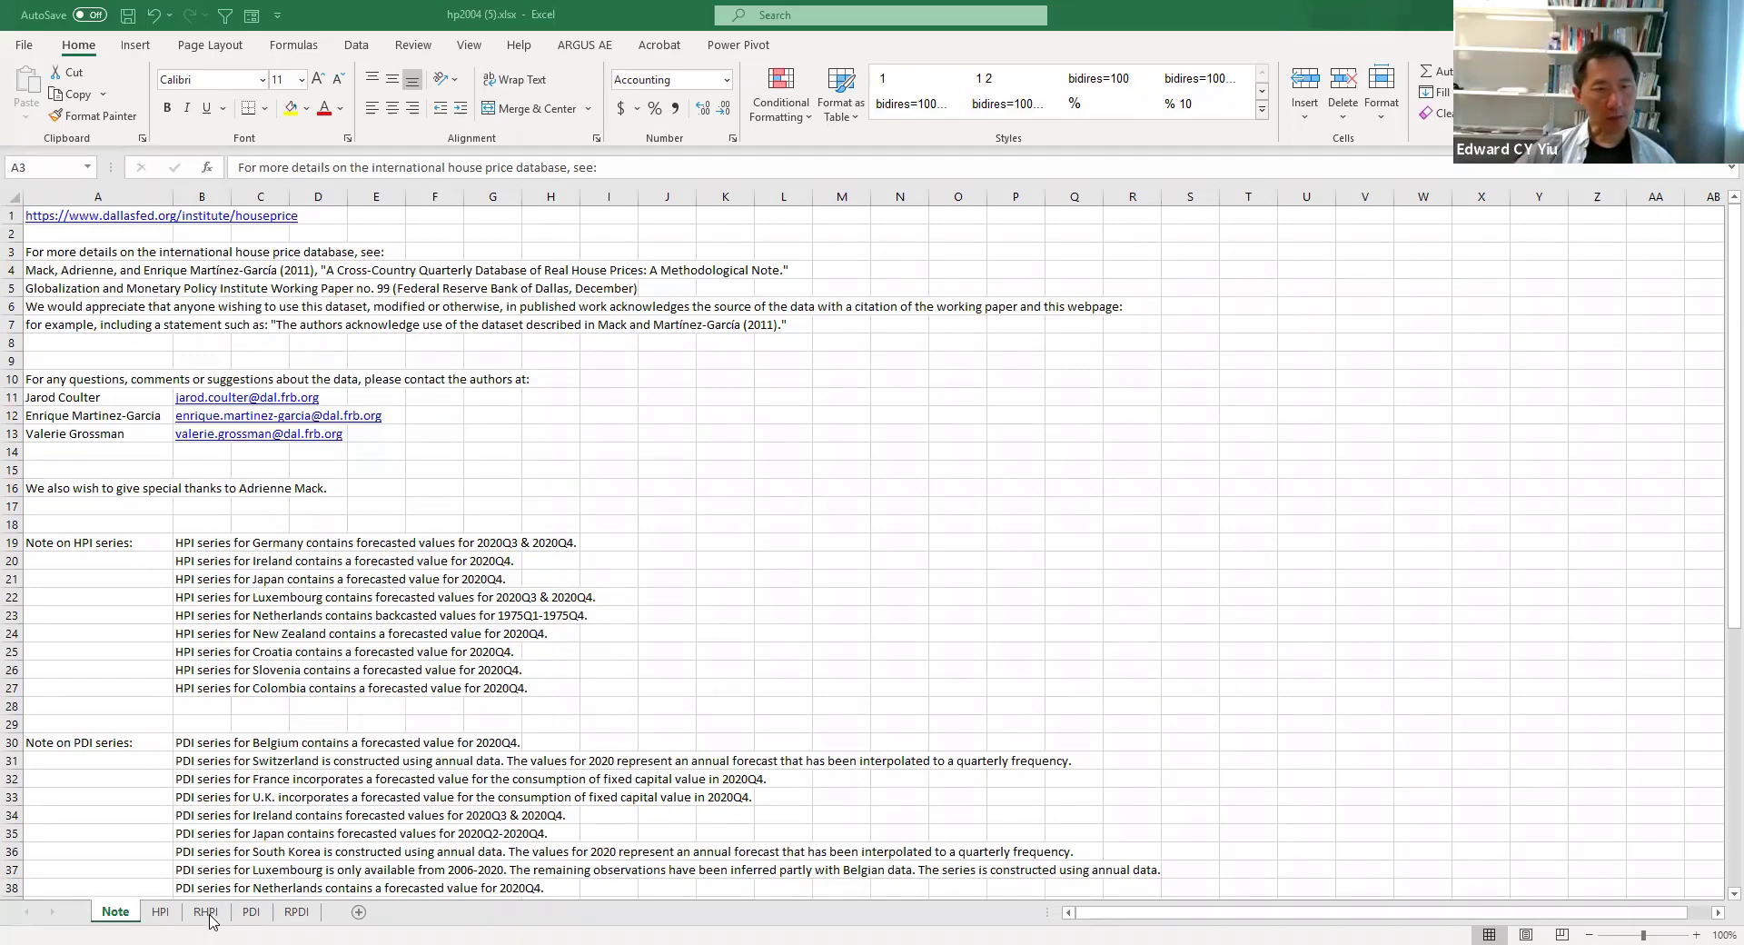
Switch to the RHPI sheet and select its data block A1:AC186
{"action": "left_click", "coordinate": [207, 911]}
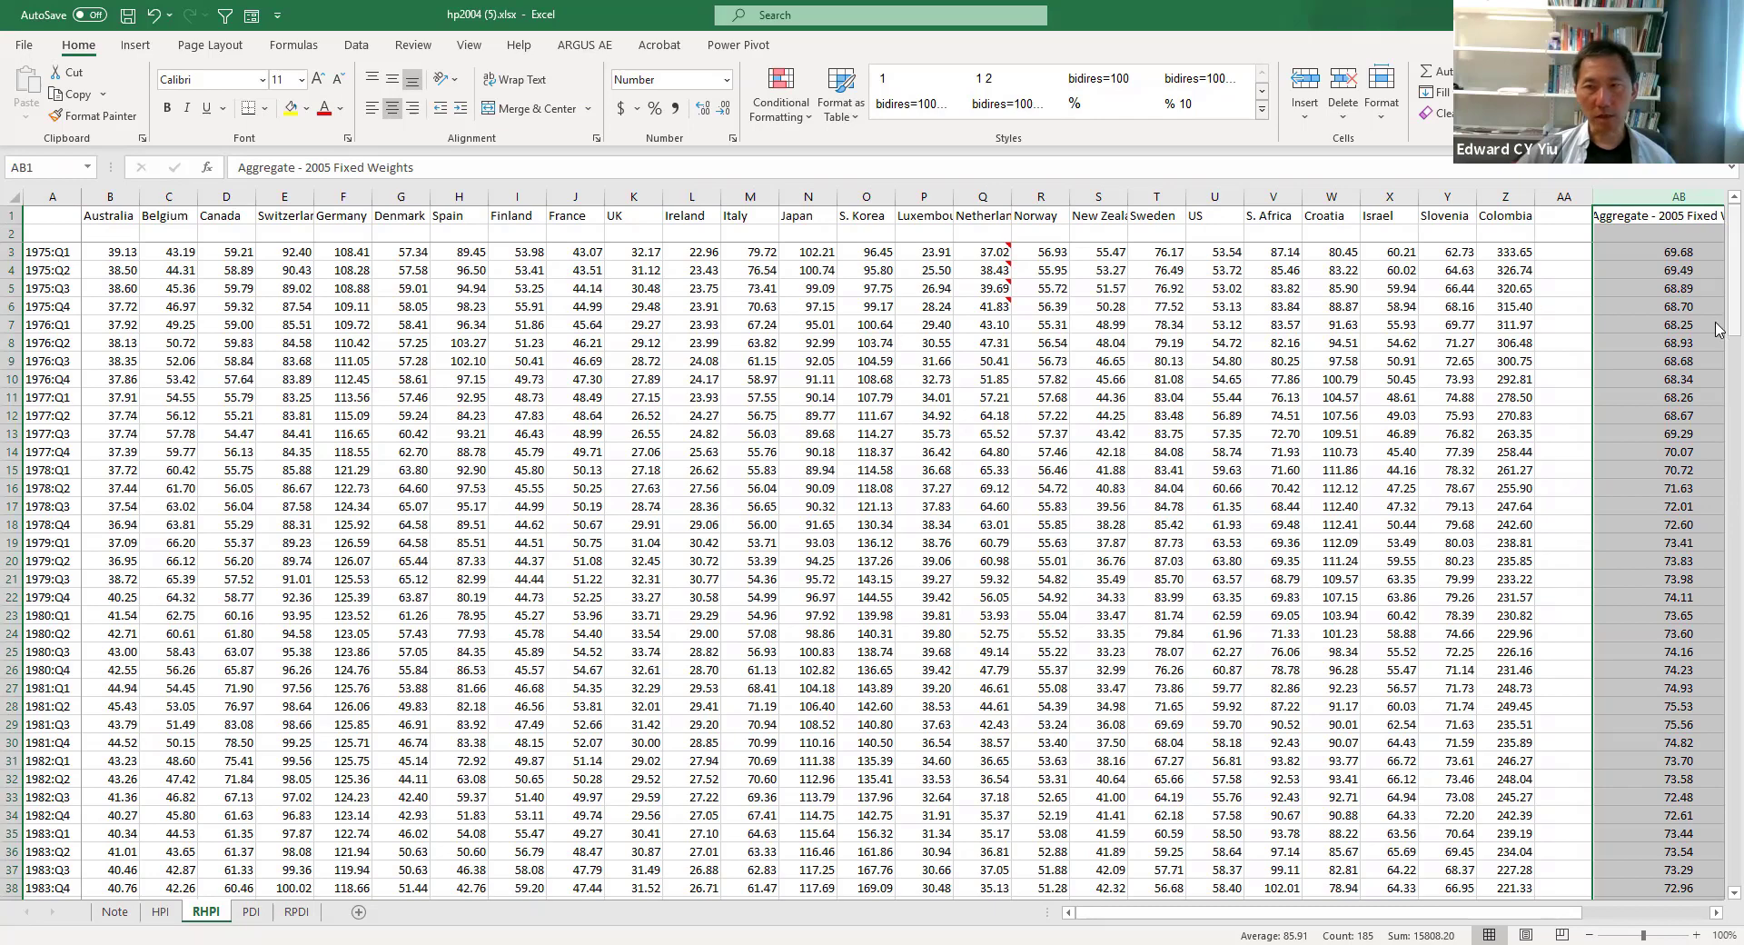
{"action": "left_click", "coordinate": [1273, 415]}
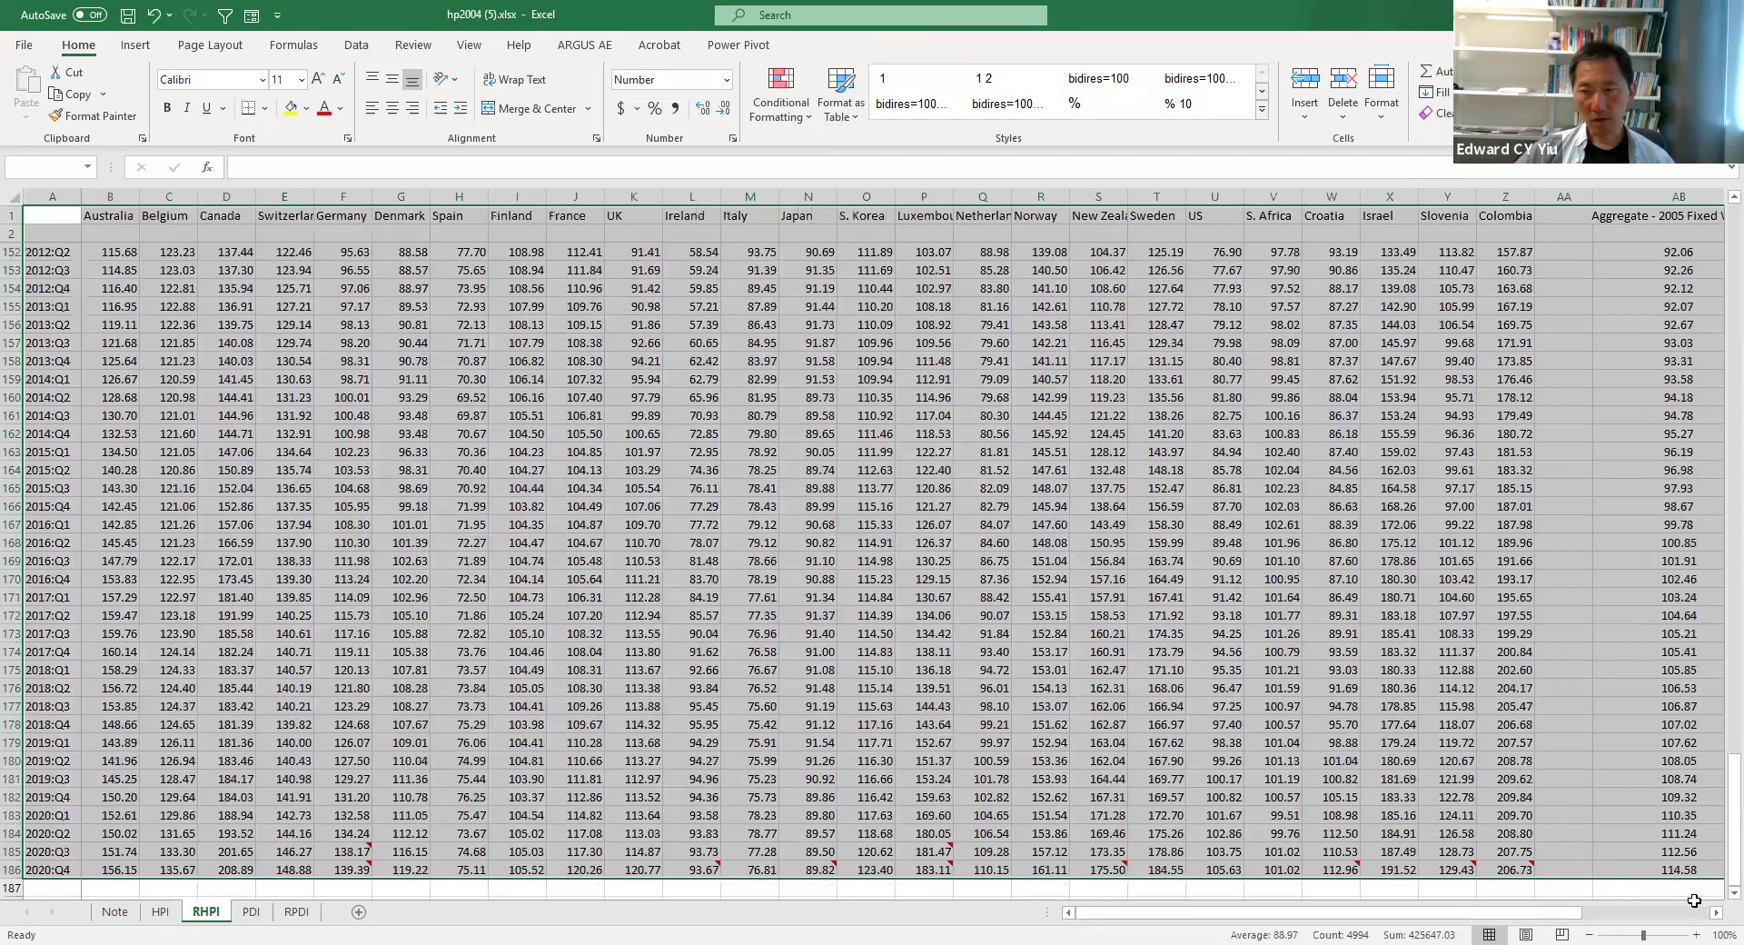
Convert the RHPI data range, including column AC, into a table with headers
{"action": "key", "text": "shift+Right"}
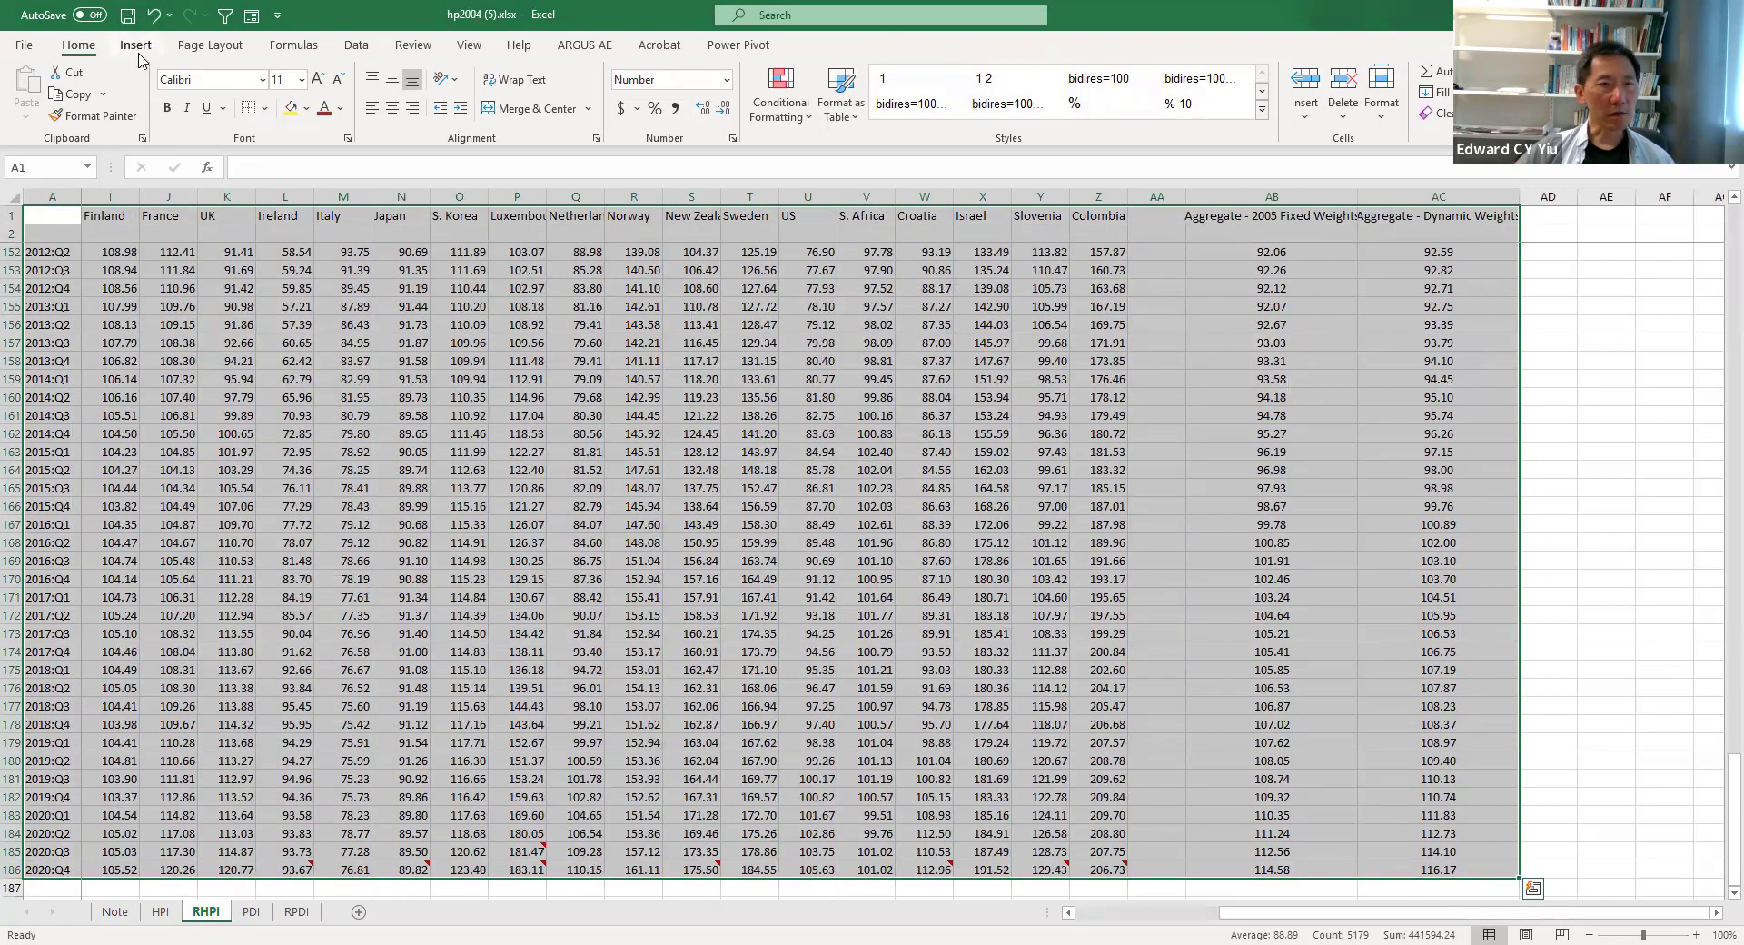
{"action": "left_click", "coordinate": [135, 45]}
{"action": "left_click", "coordinate": [159, 91]}
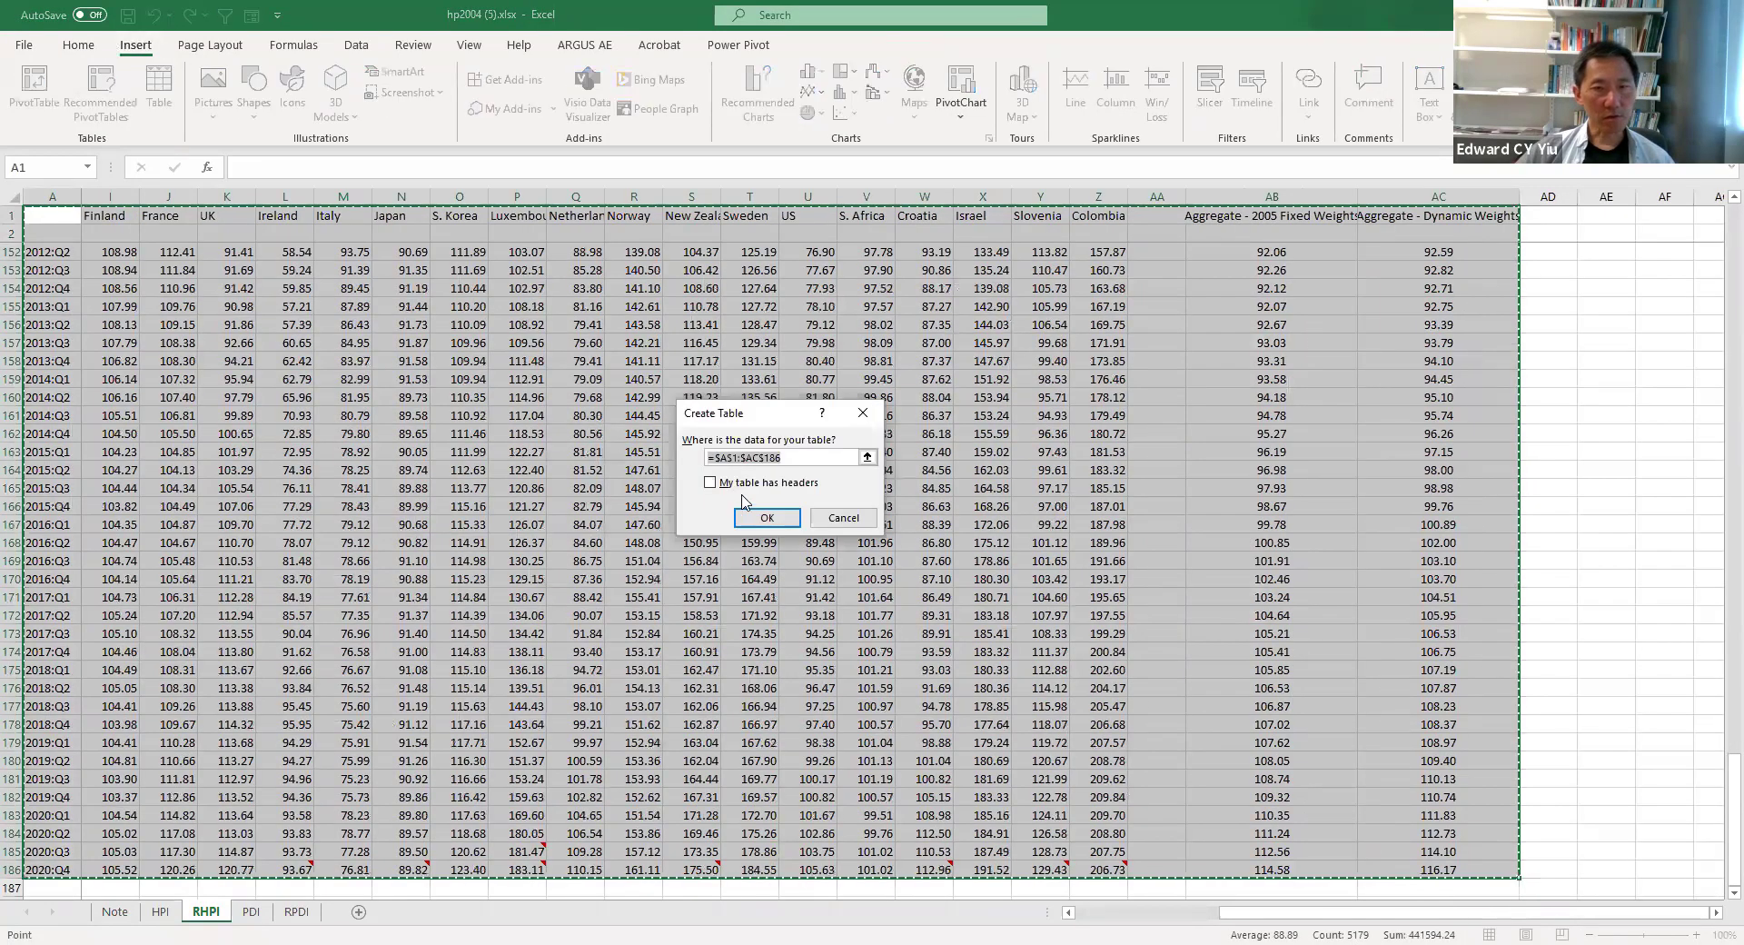
{"action": "left_click", "coordinate": [709, 482]}
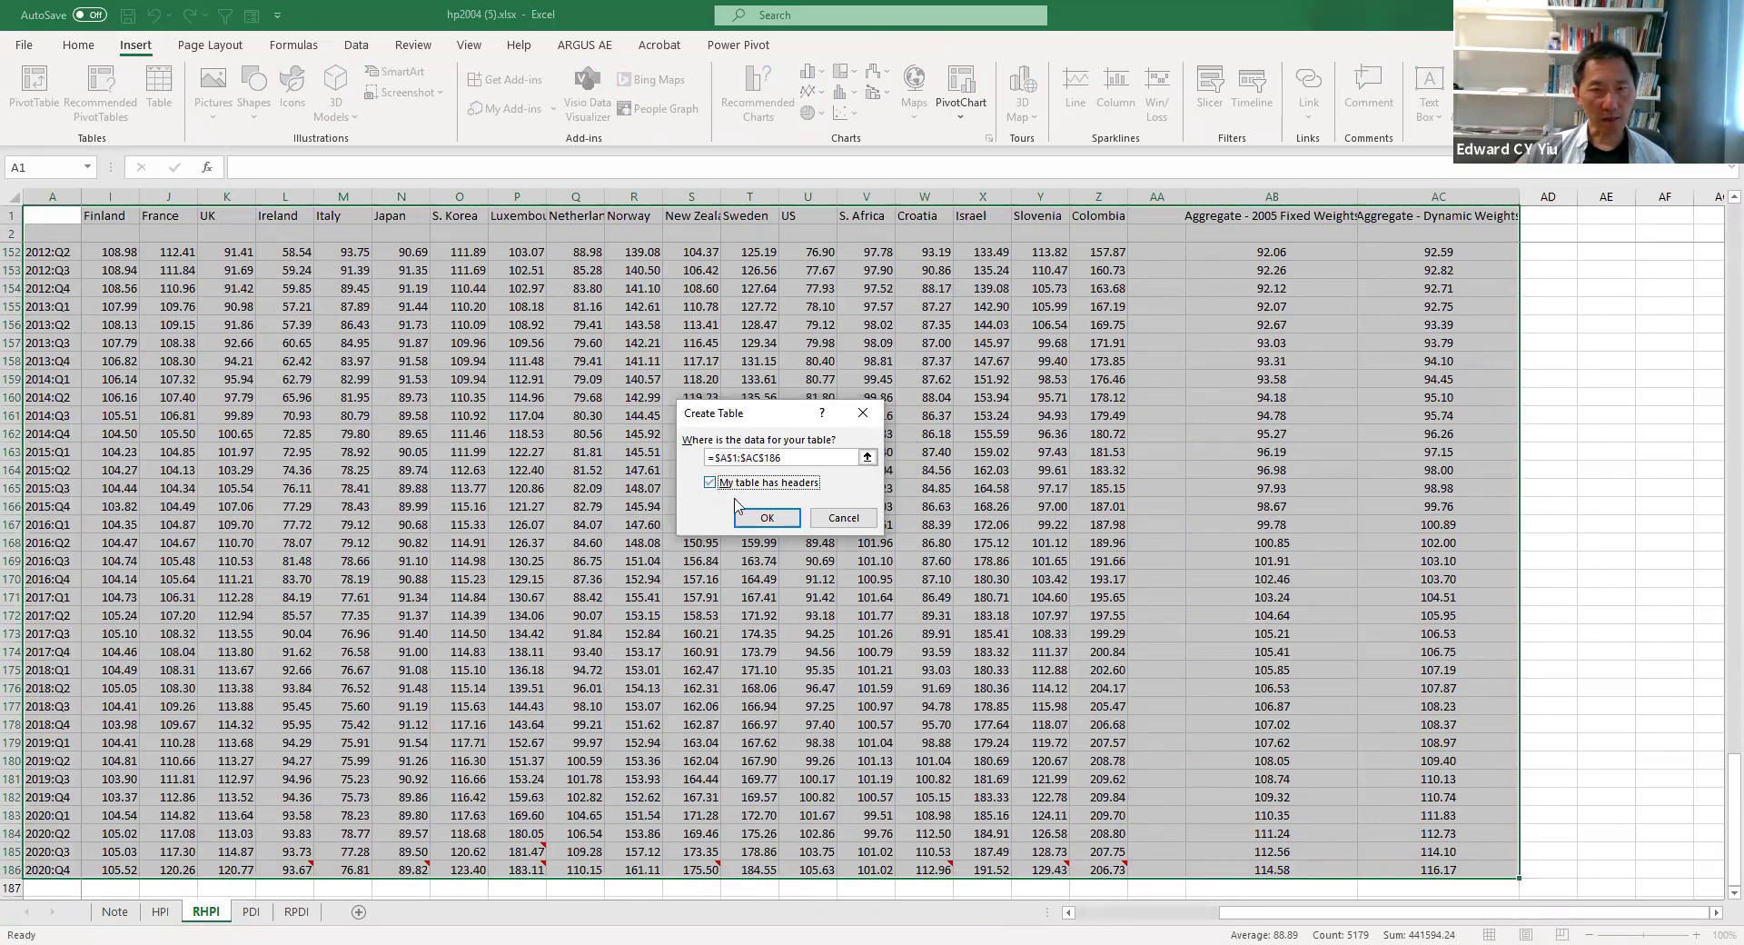
{"action": "left_click", "coordinate": [785, 522]}
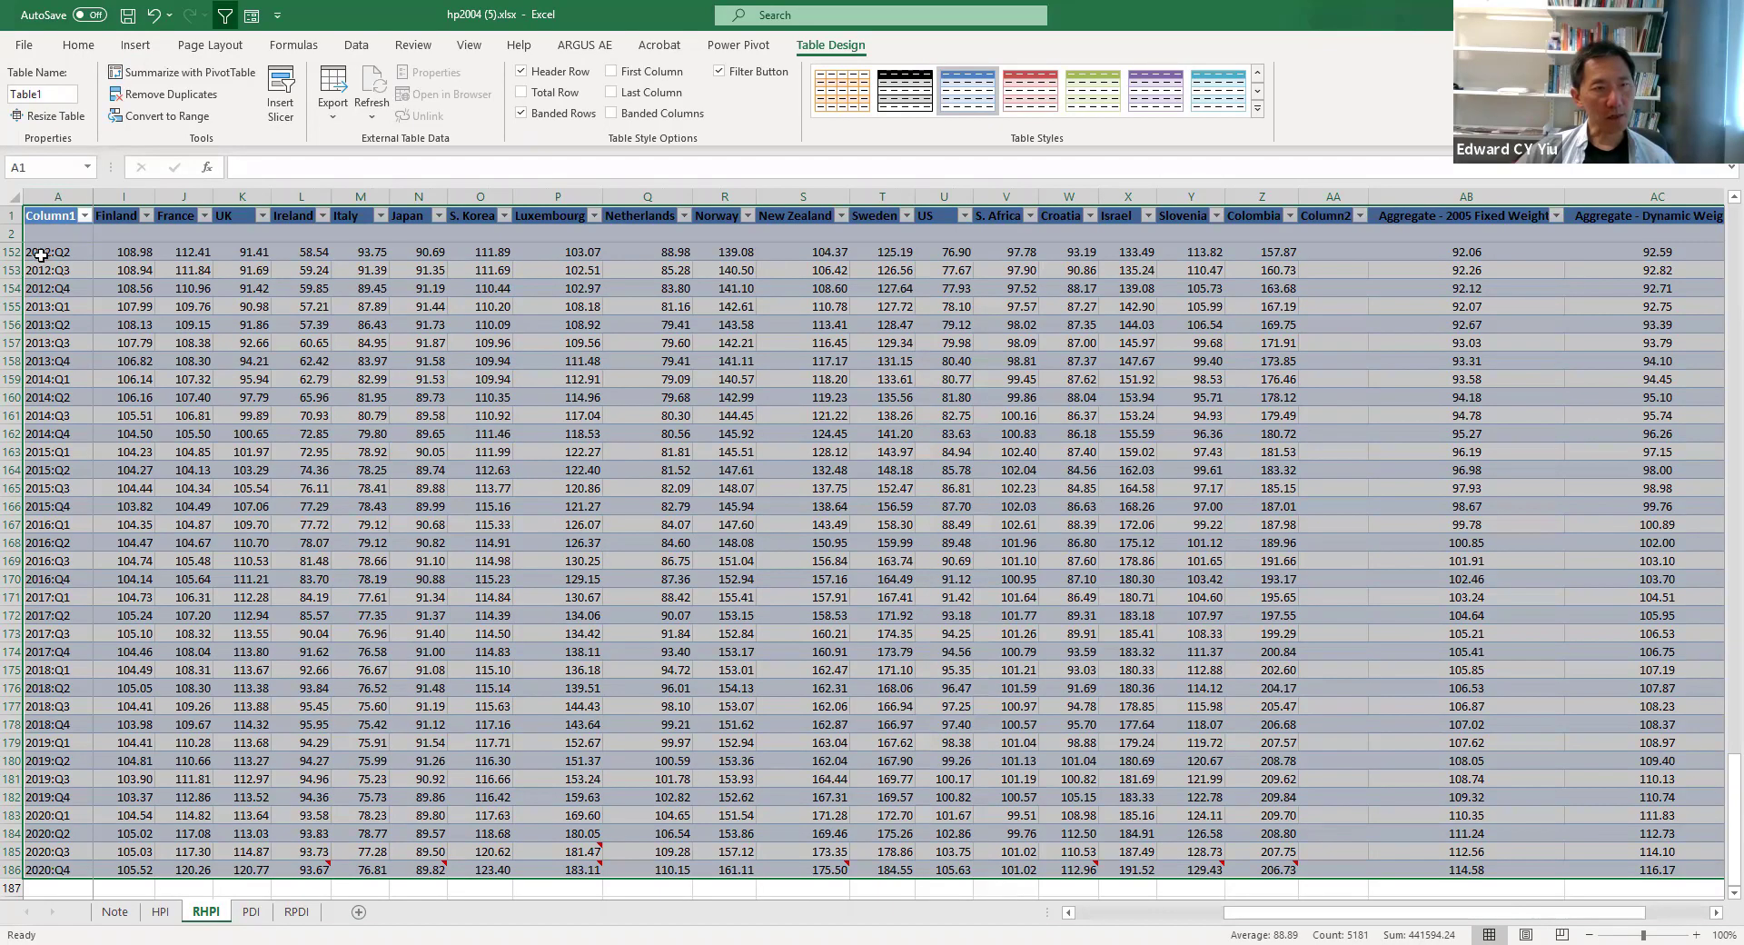
Add two columns after the dates with headers Year and Quarter
{"action": "left_click", "coordinate": [66, 188]}
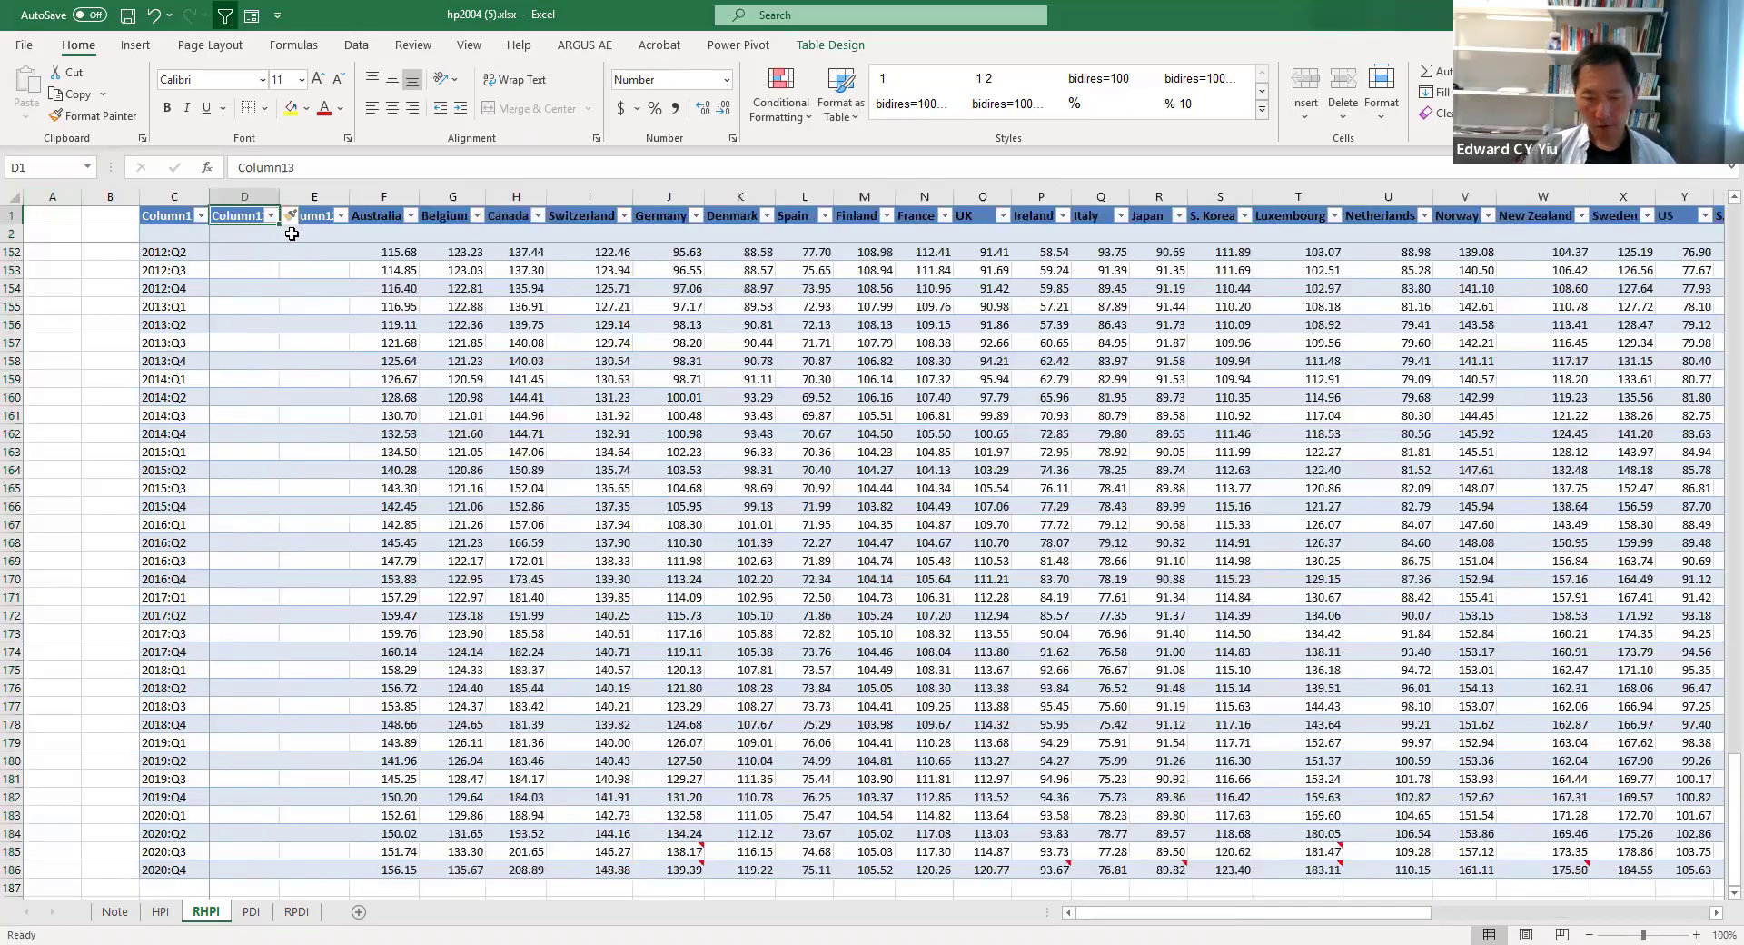
{"action": "type", "text": "Year"}
{"action": "key", "text": "Tab"}
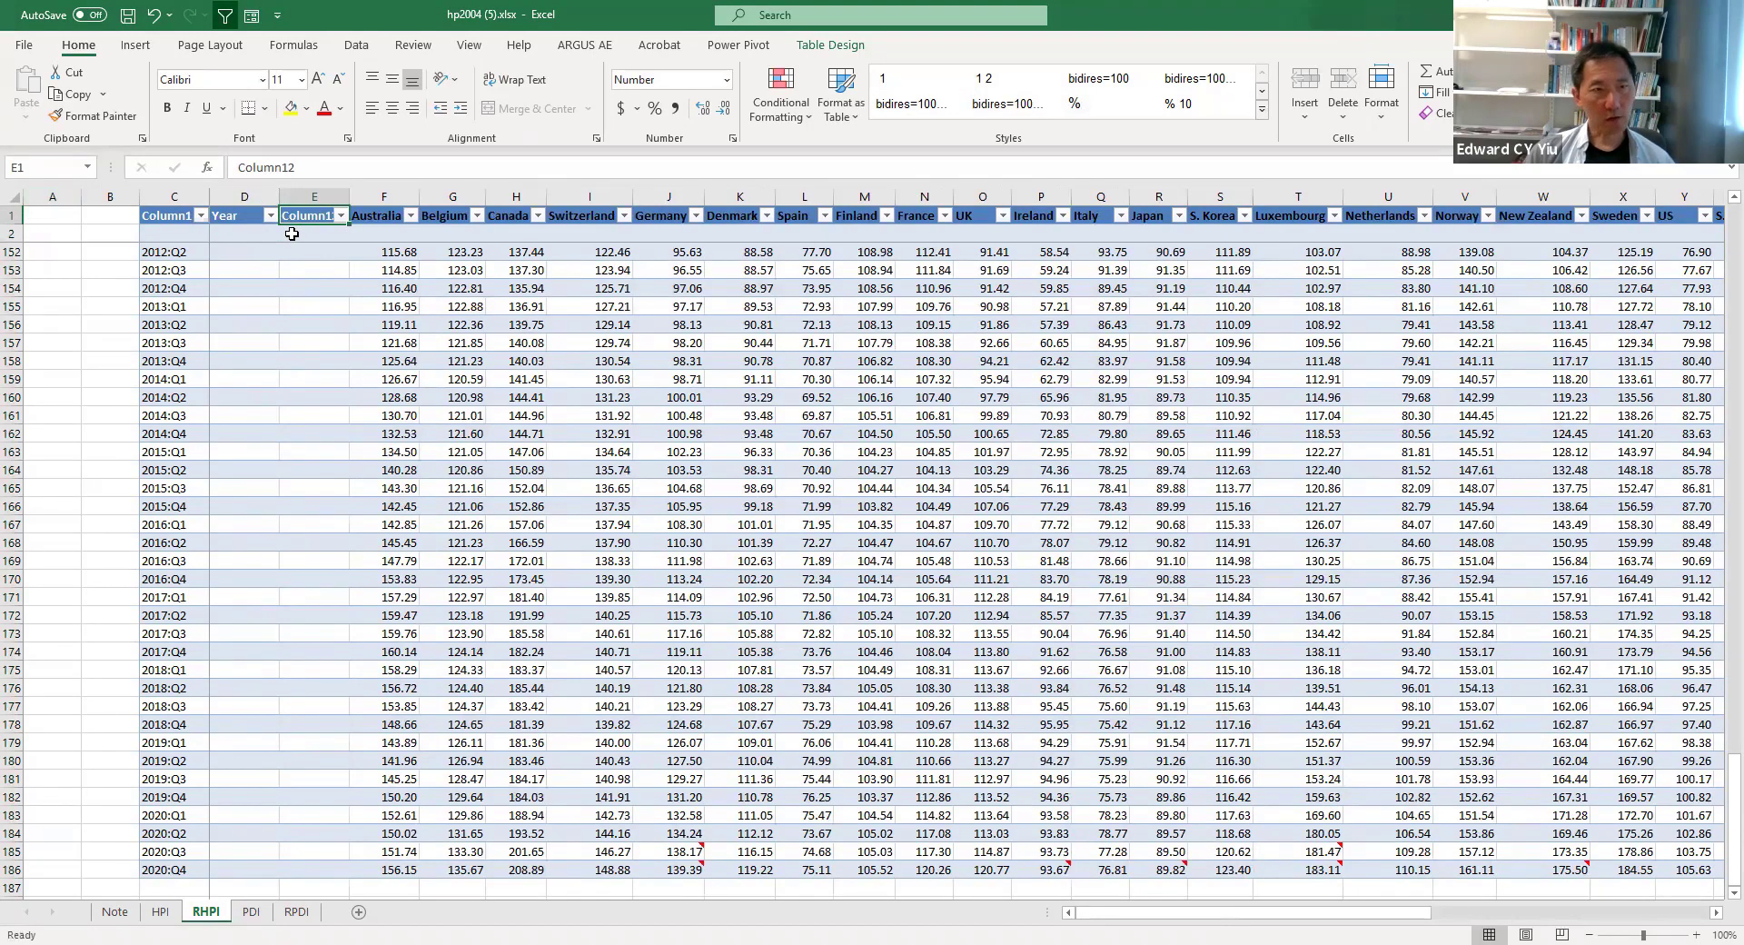
{"action": "type", "text": "Quarter"}
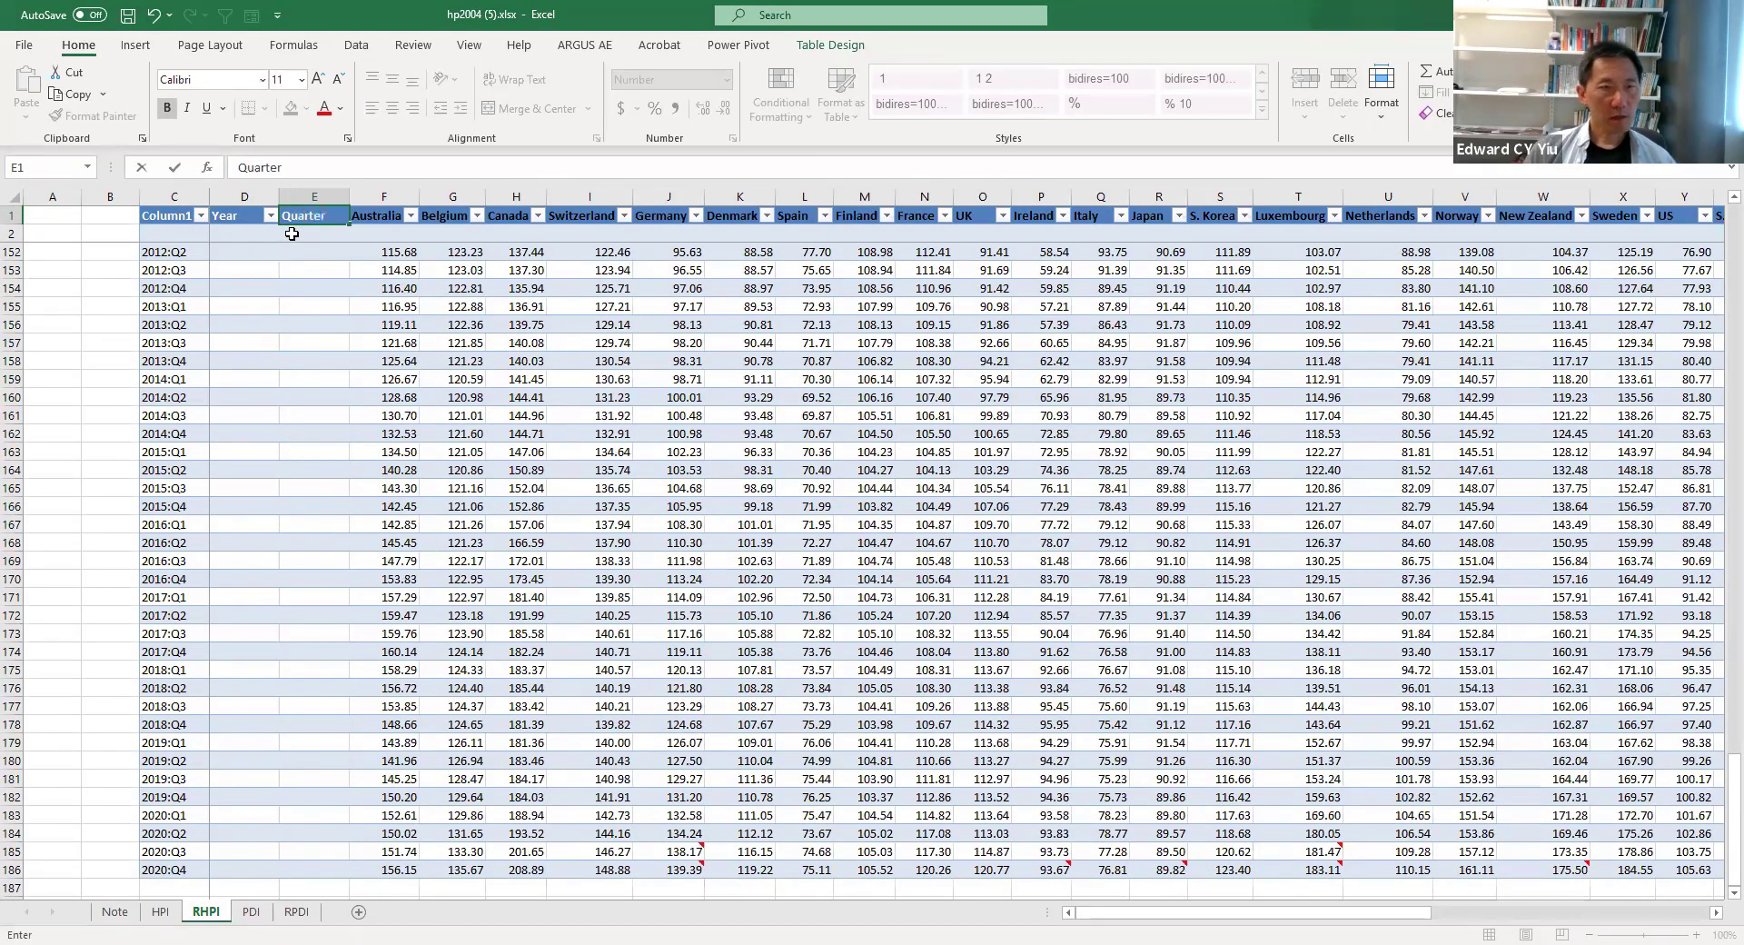
{"action": "left_click", "coordinate": [254, 252]}
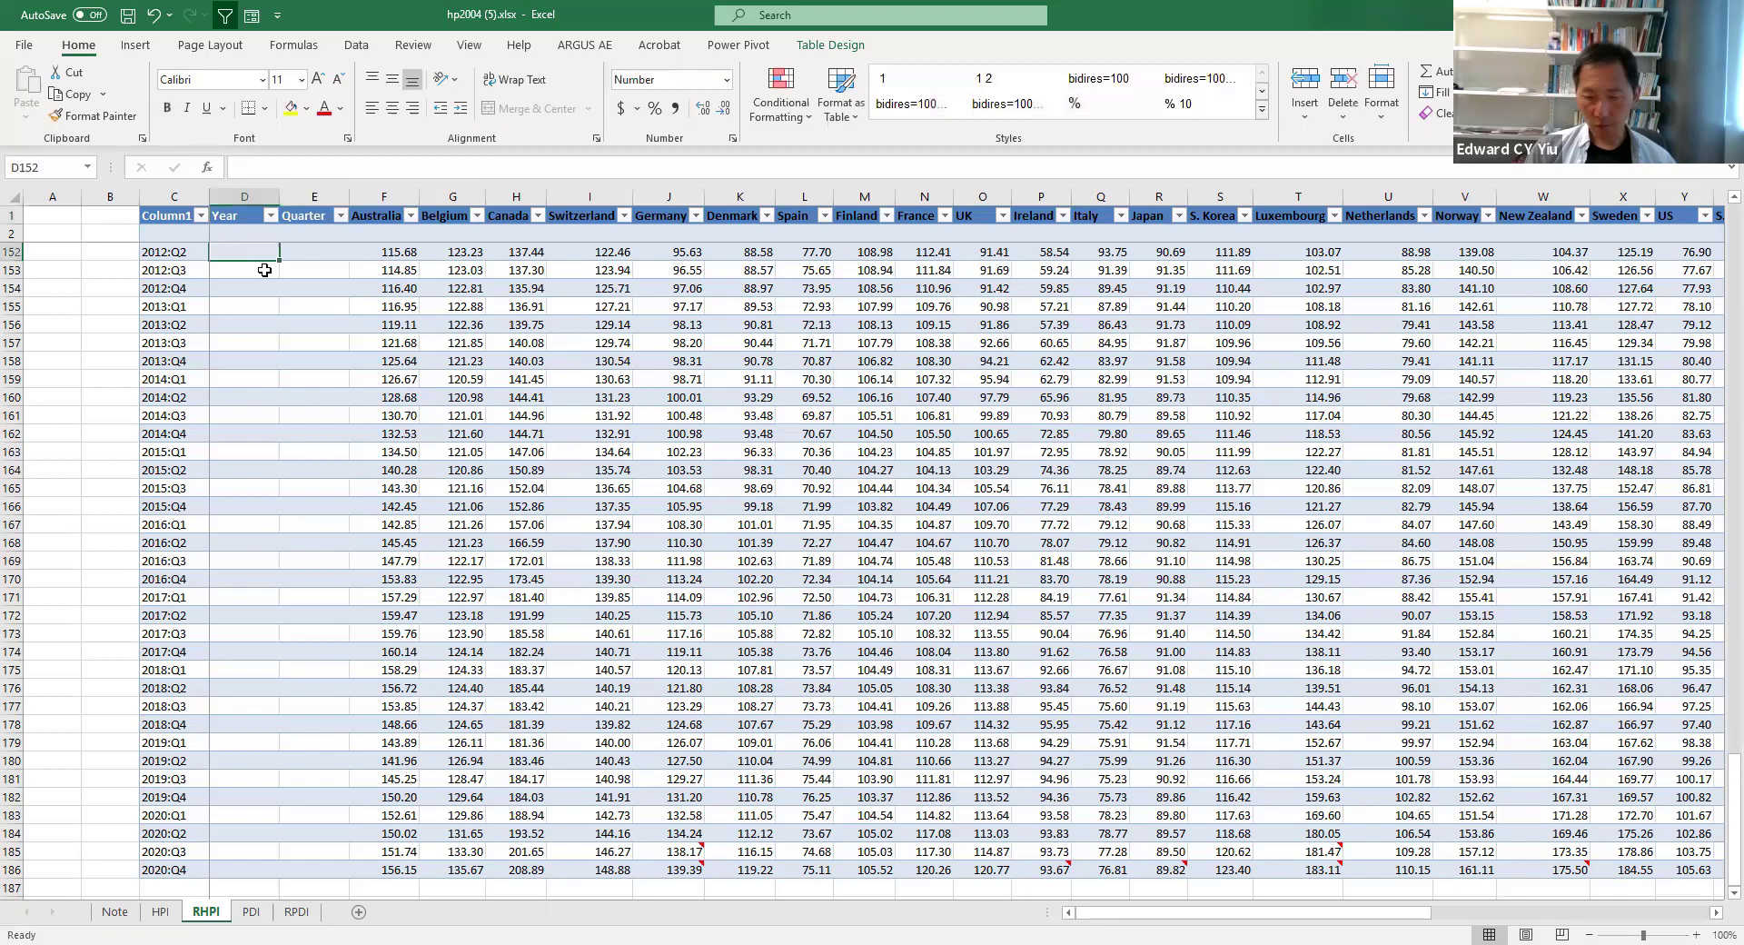
{"action": "type", "text": "="}
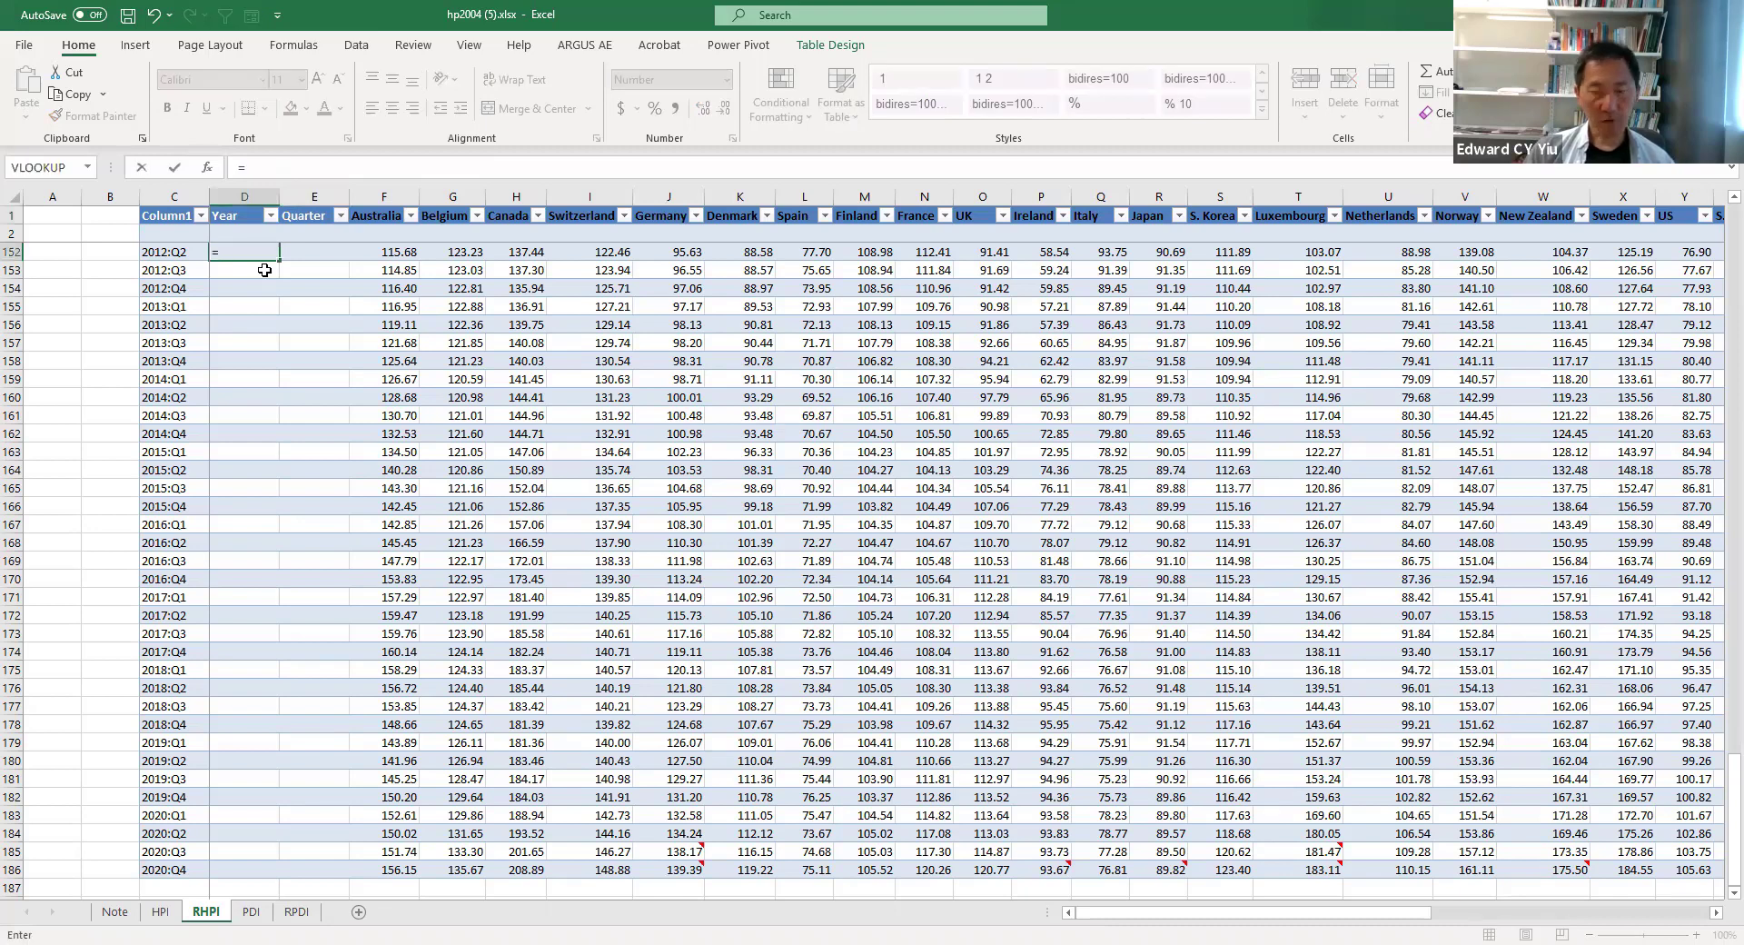
{"action": "type", "text": "left("}
{"action": "key", "text": "Left"}
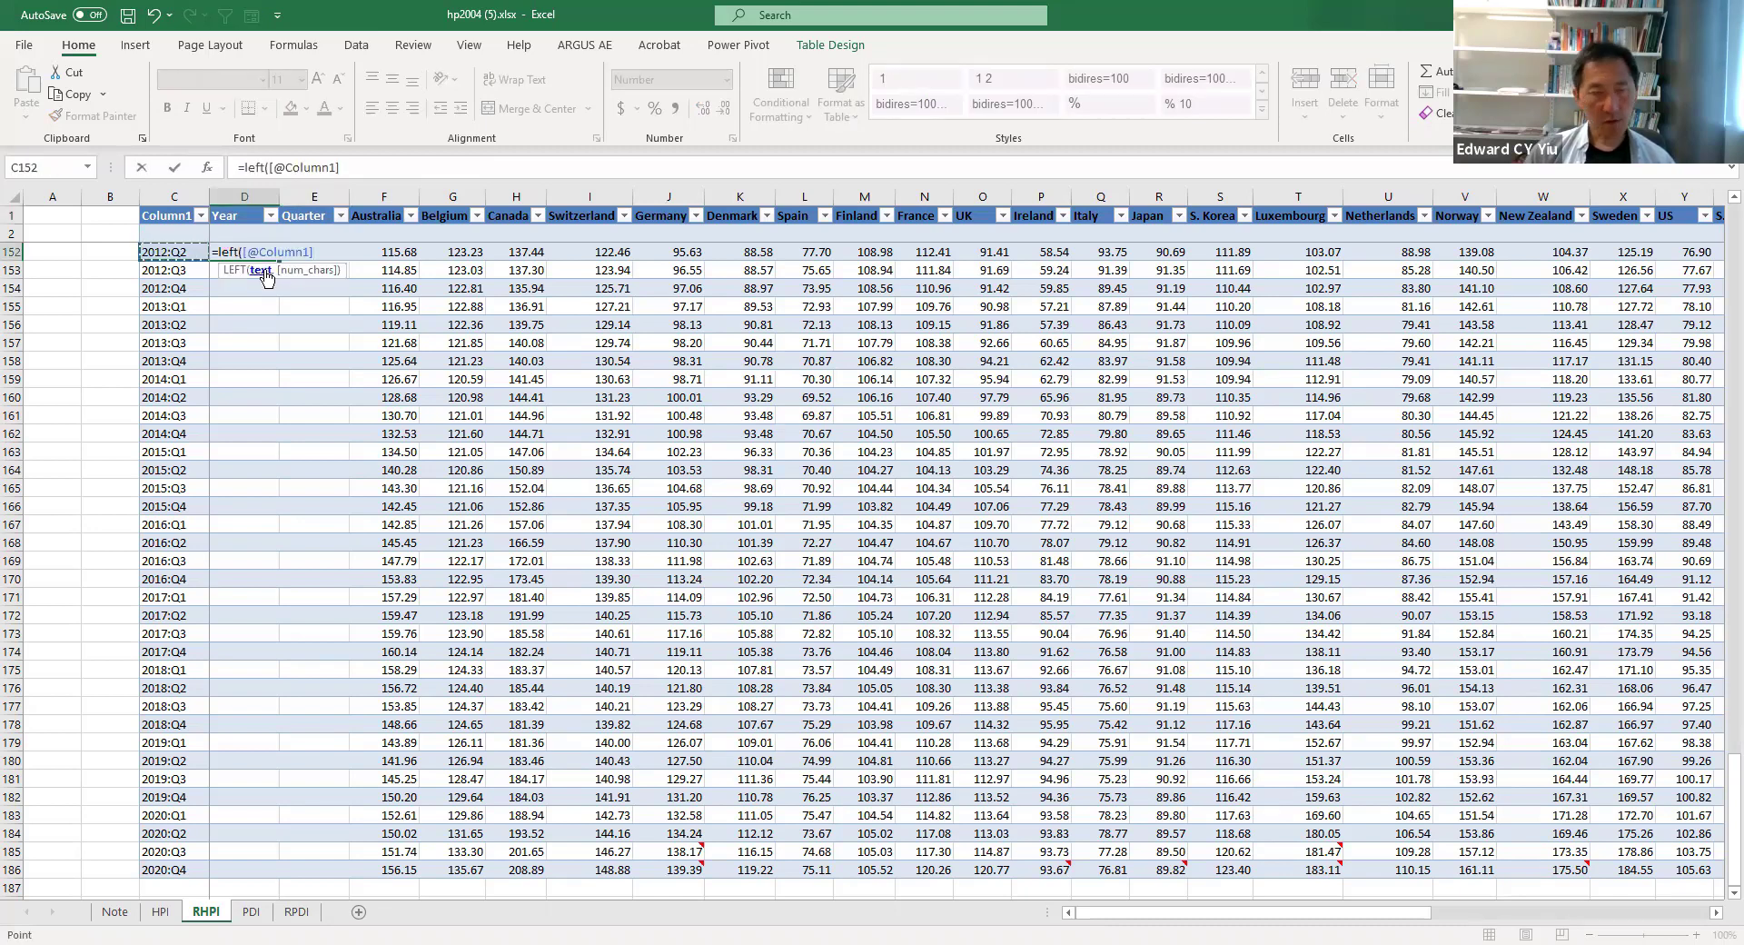
{"action": "type", "text": ",4"}
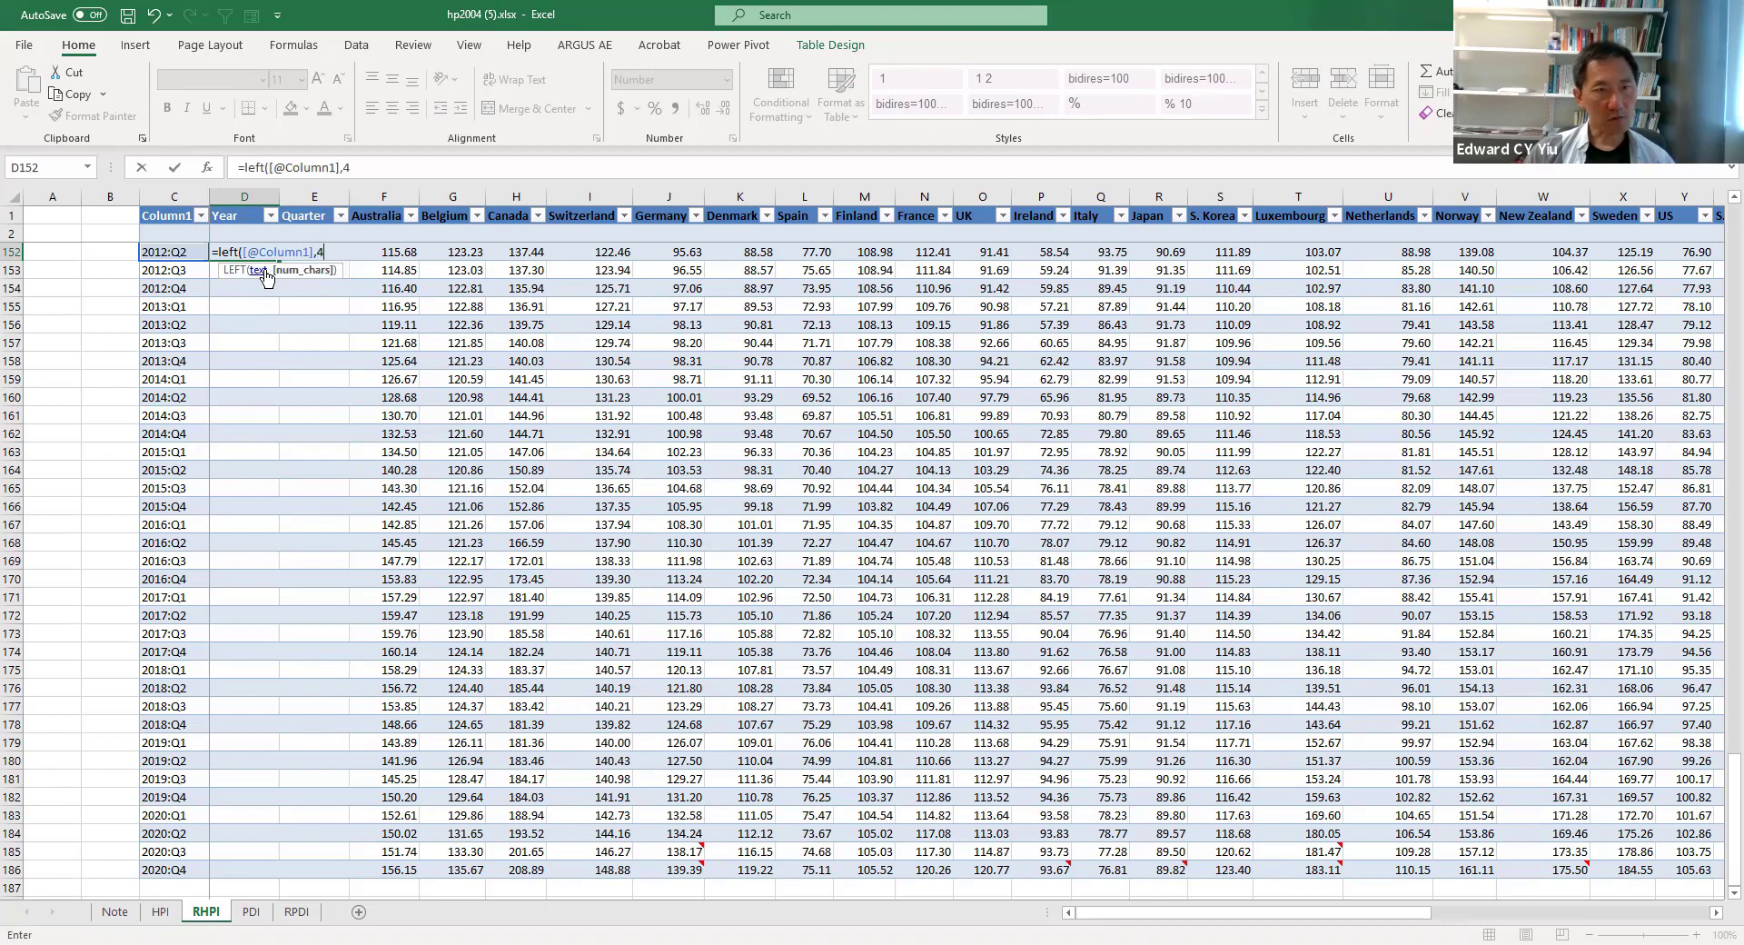
{"action": "type", "text": ")"}
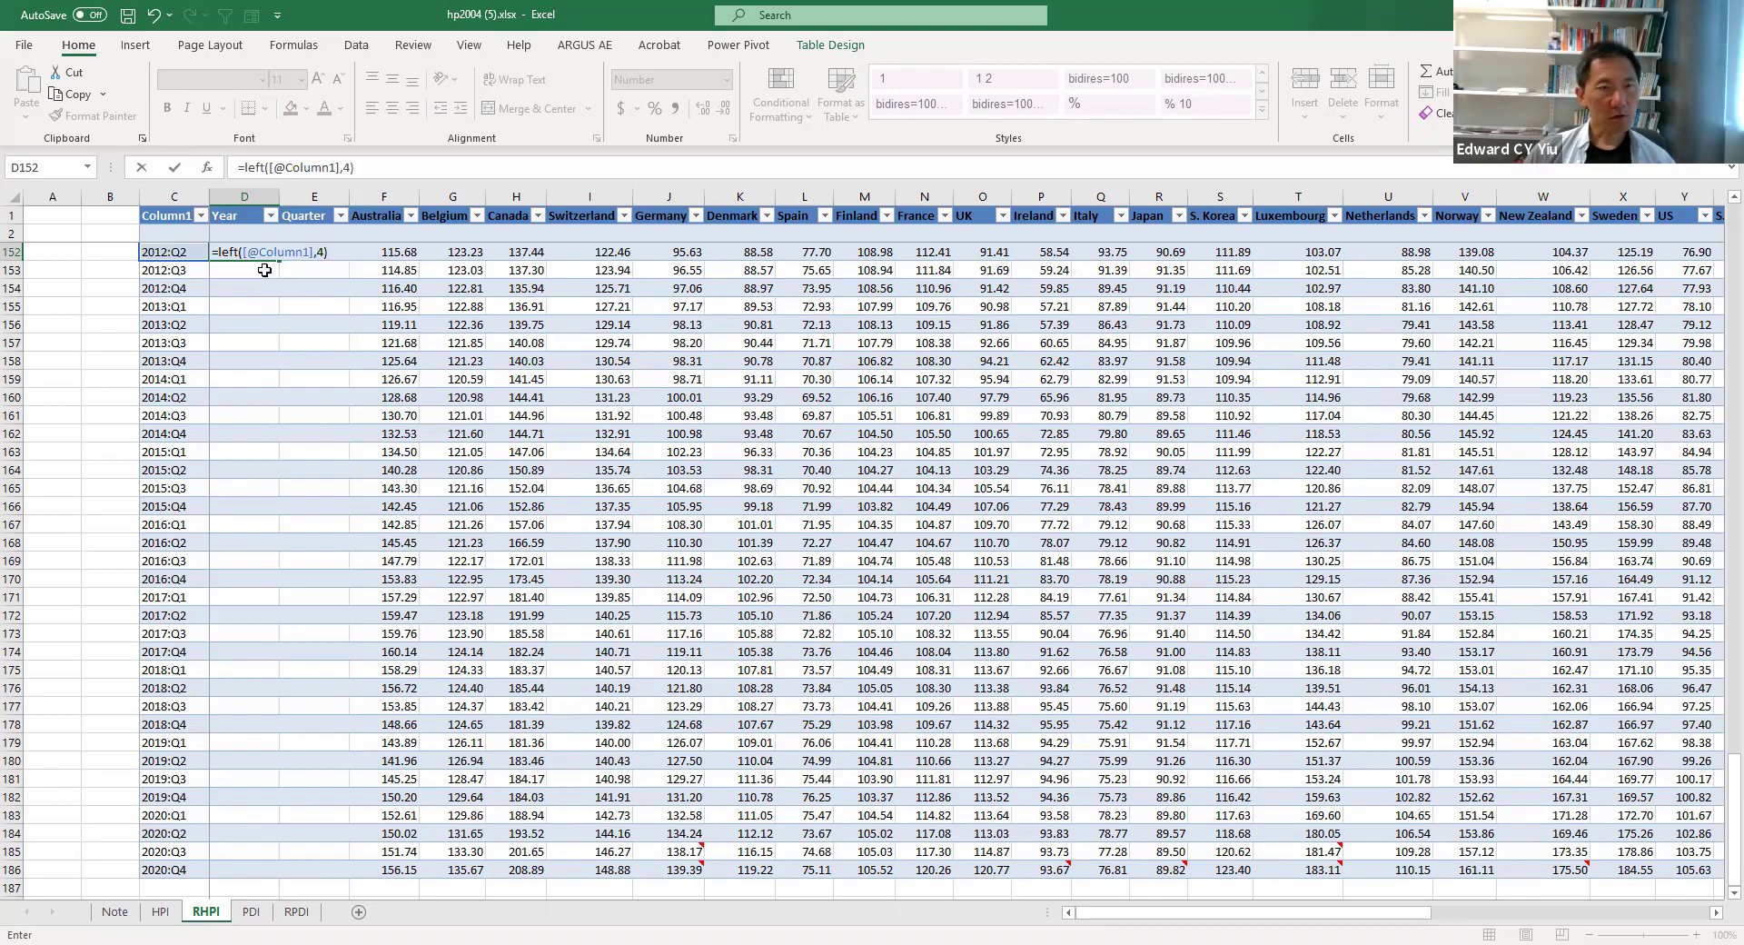
{"action": "key", "text": "Return"}
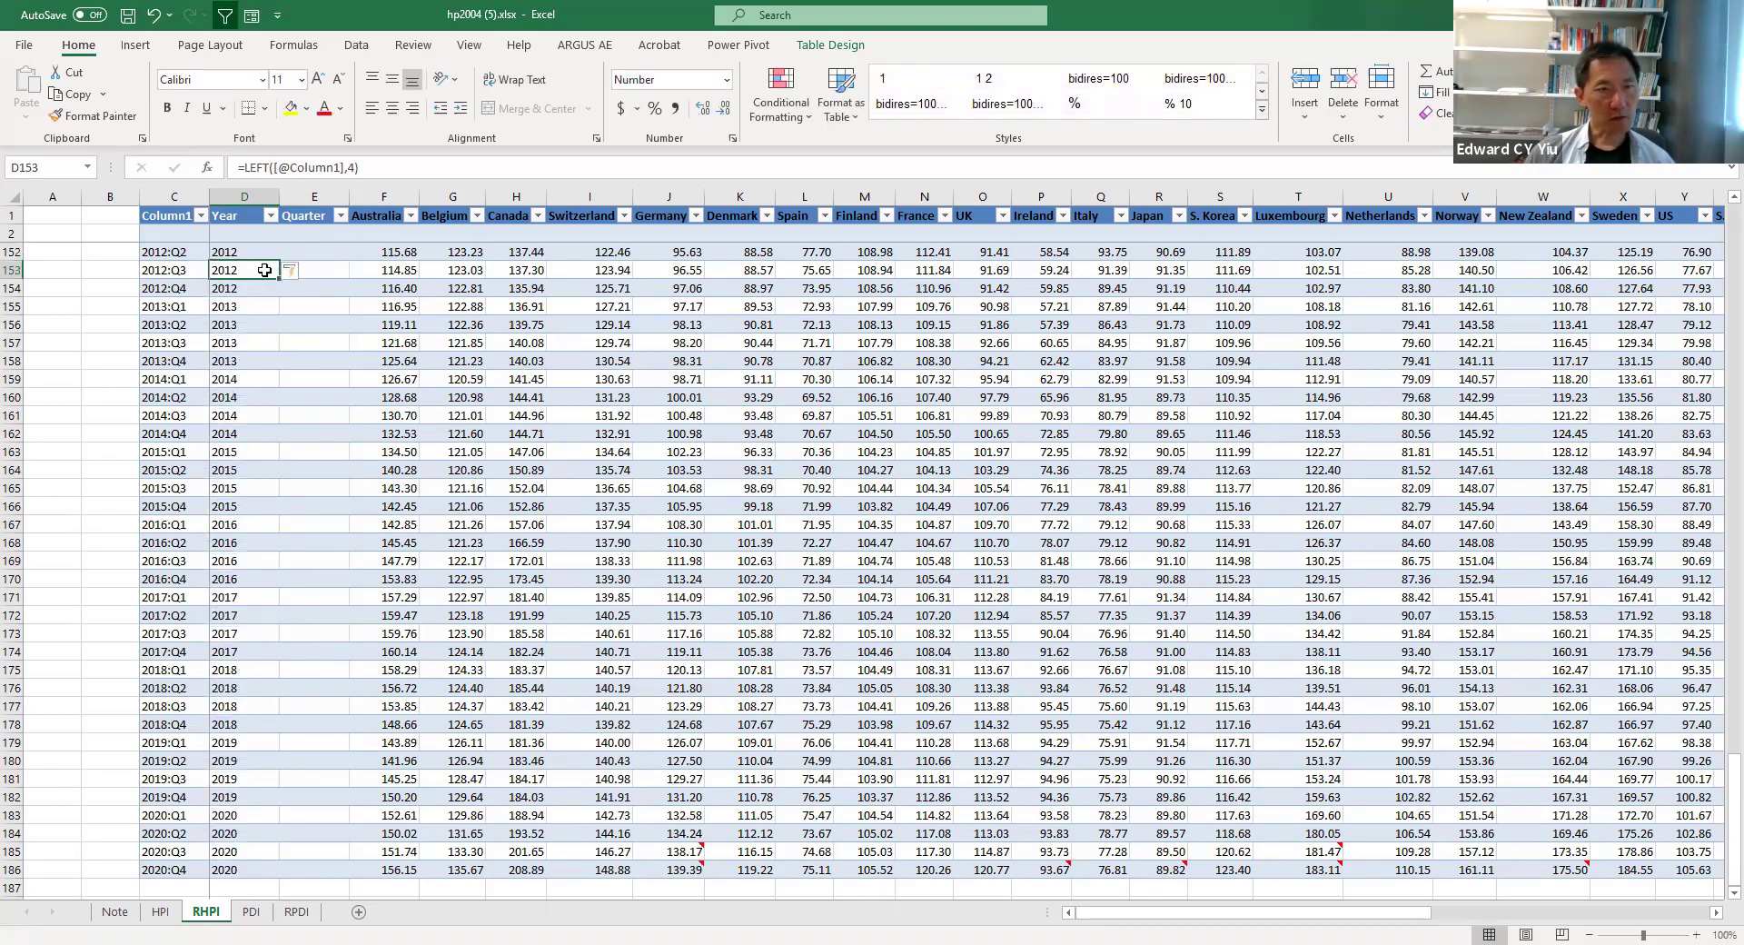
{"action": "key", "text": "Up"}
{"action": "key", "text": "Right"}
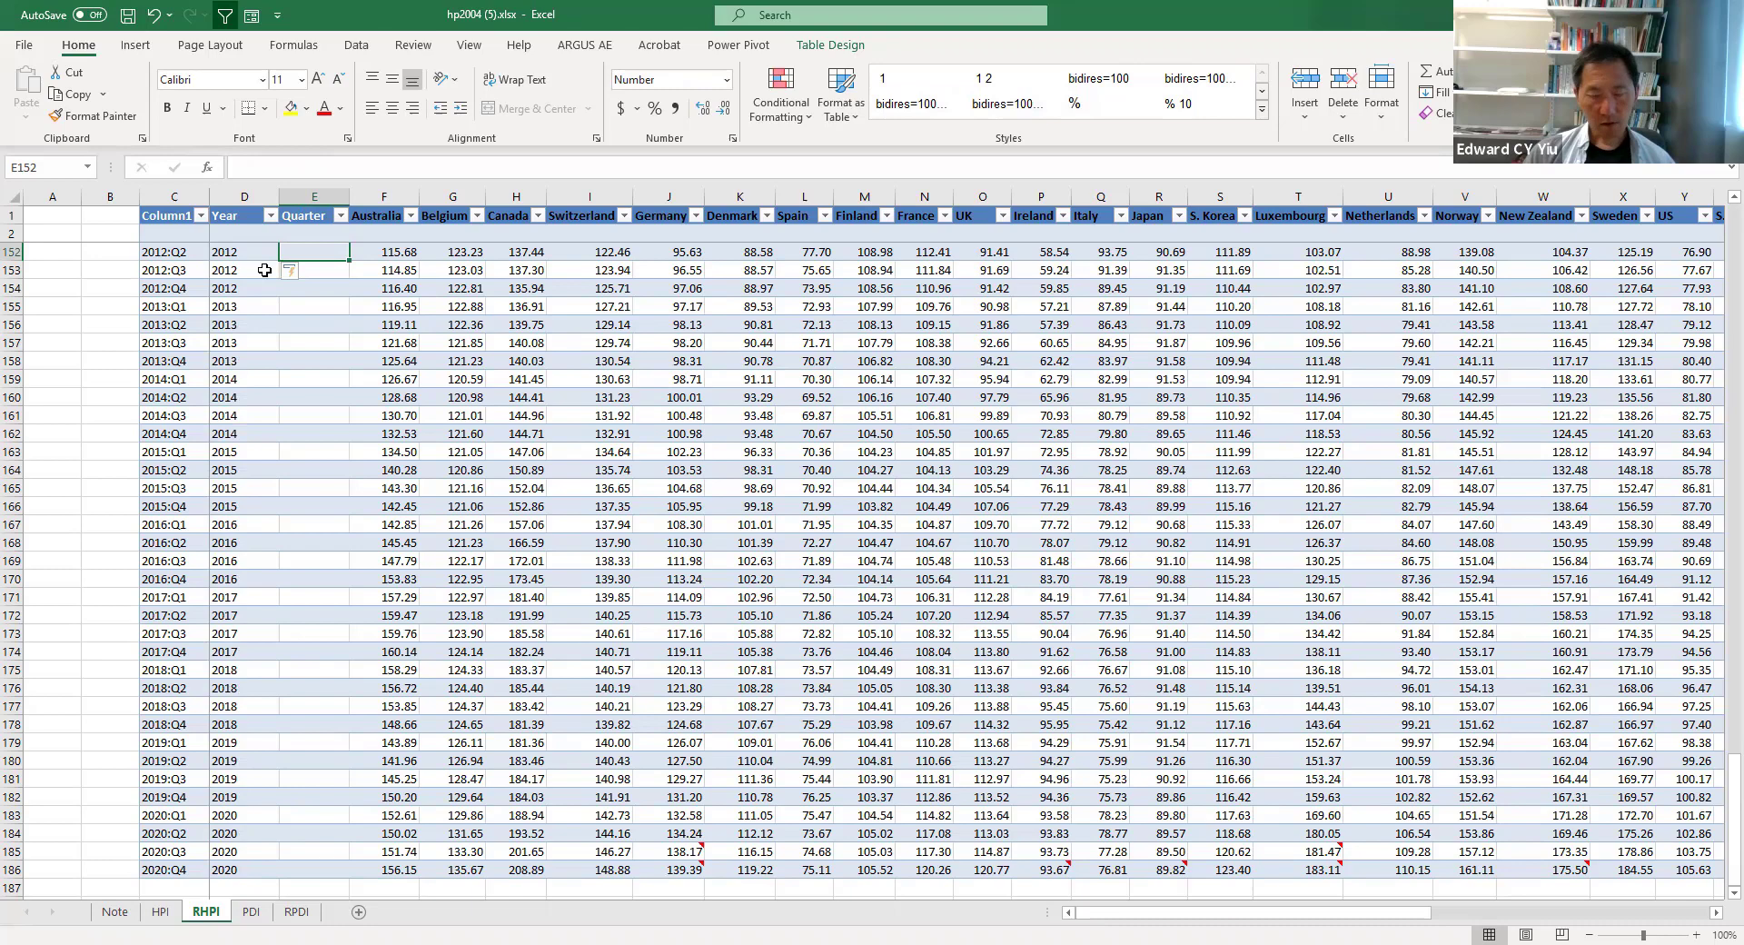
{"action": "type", "text": "right("}
{"action": "key", "text": "Escape"}
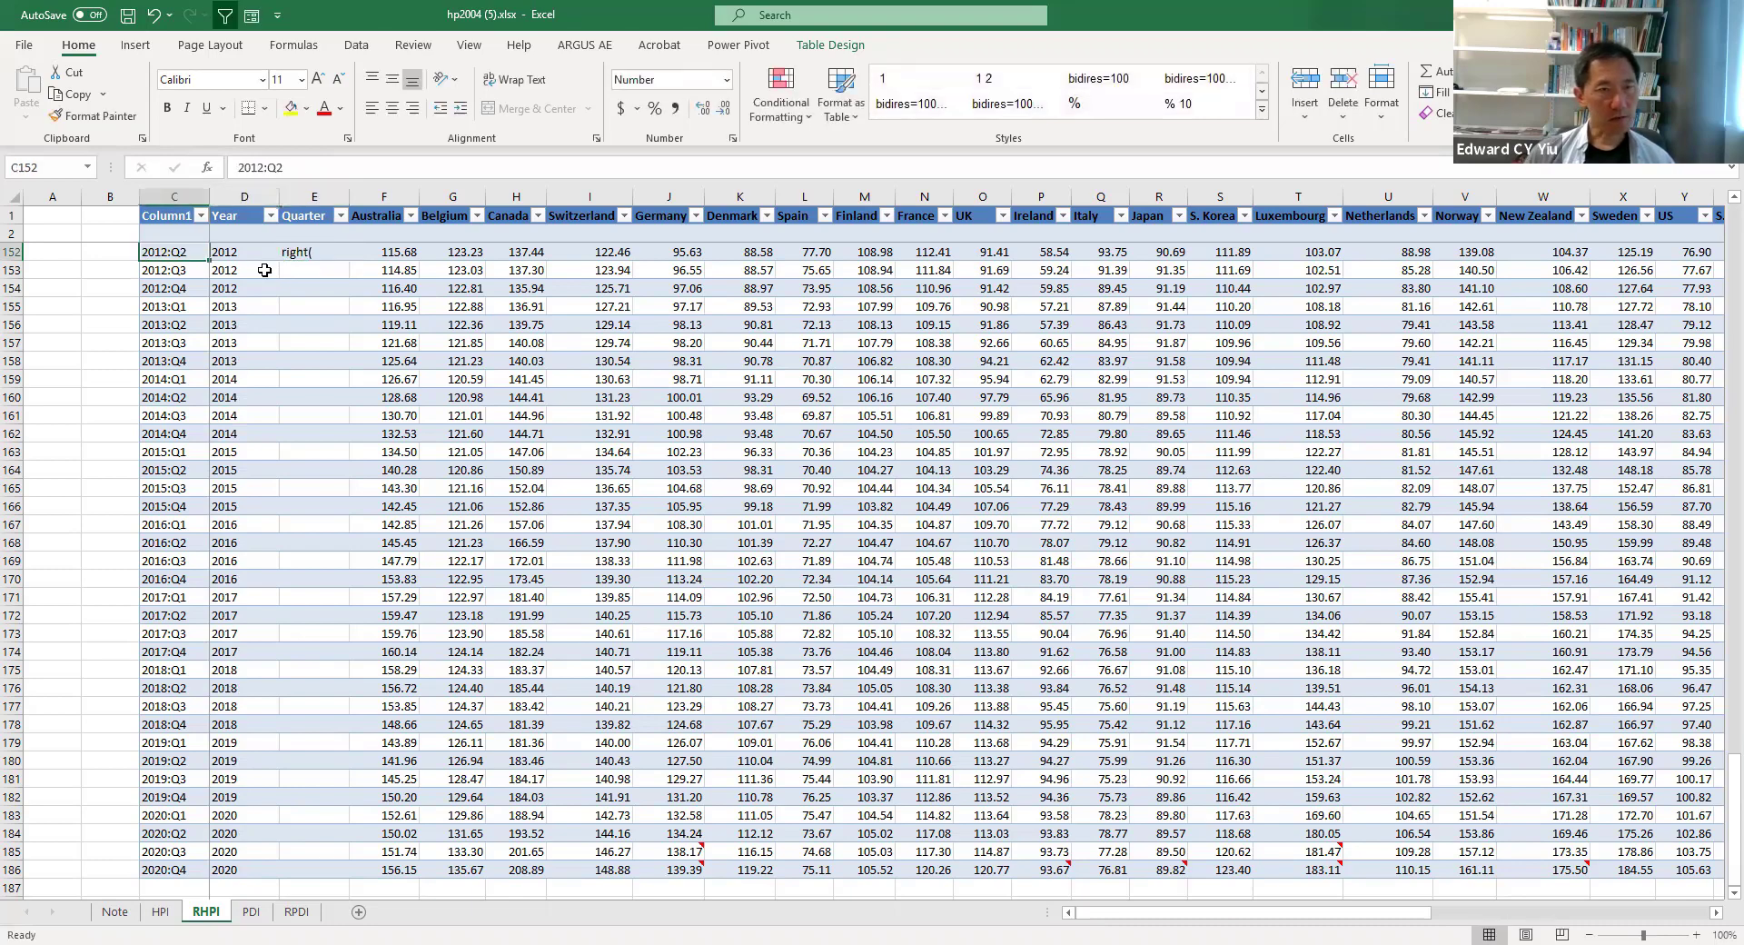
{"action": "type", "text": "=right([@Column1],2)"}
{"action": "key", "text": "Return"}
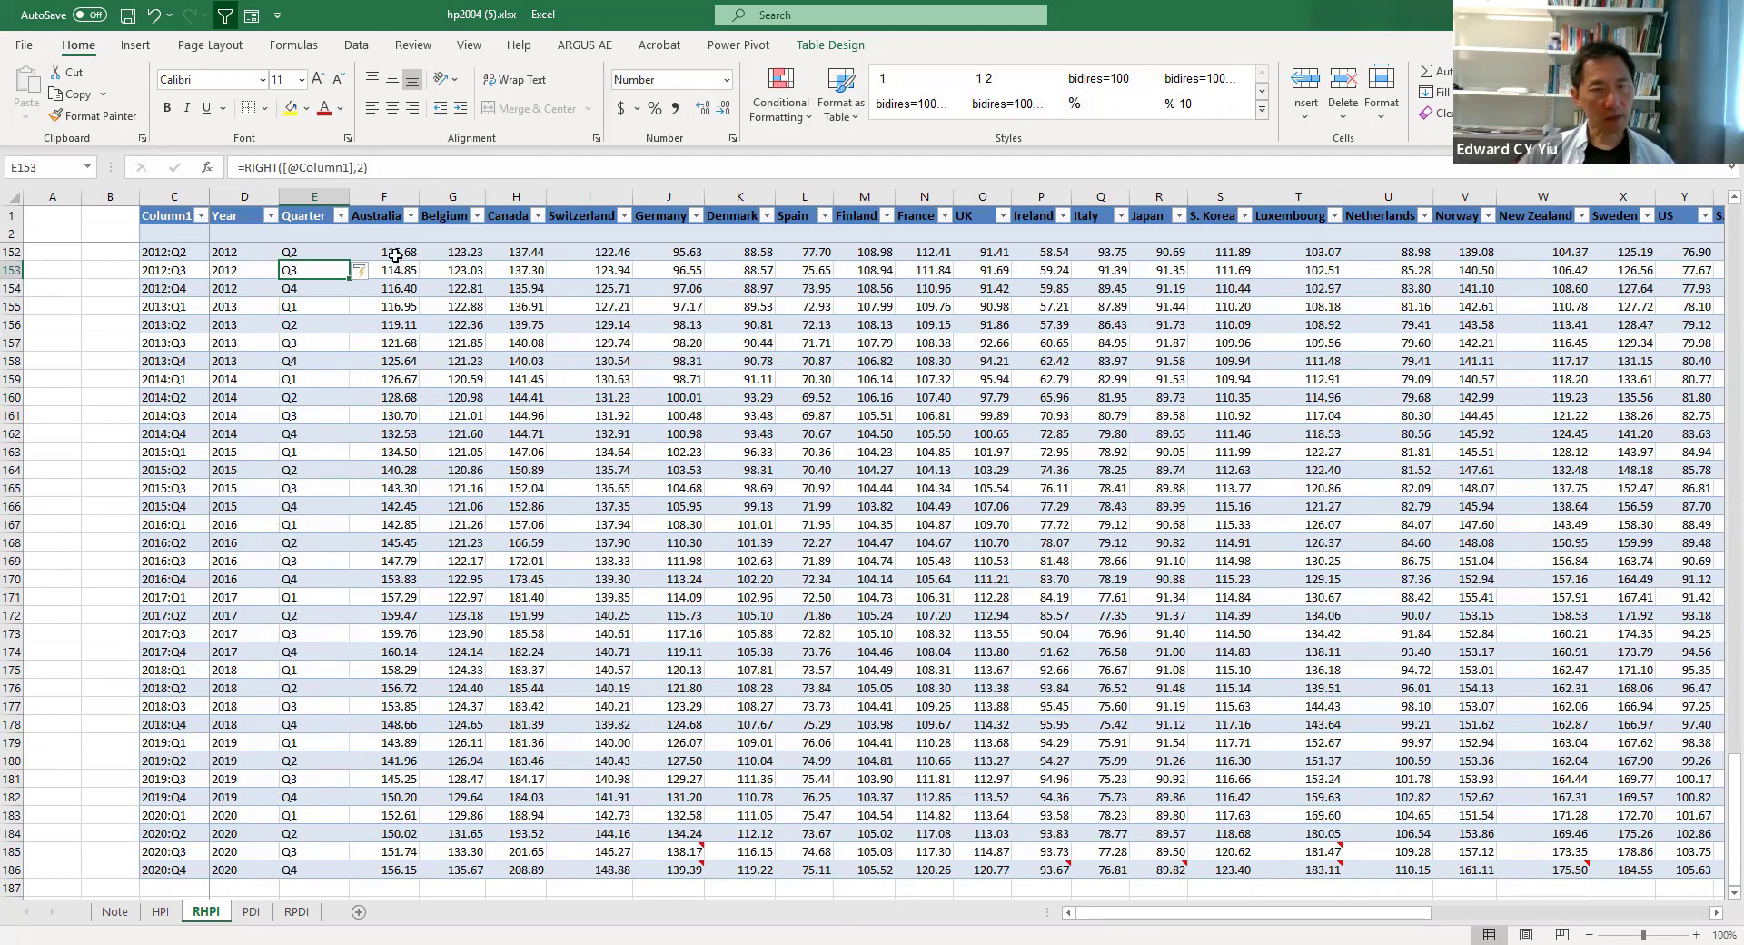
Create a pivot table on a new sheet with Year and Quarter rows and Australia values
{"action": "left_click", "coordinate": [396, 255]}
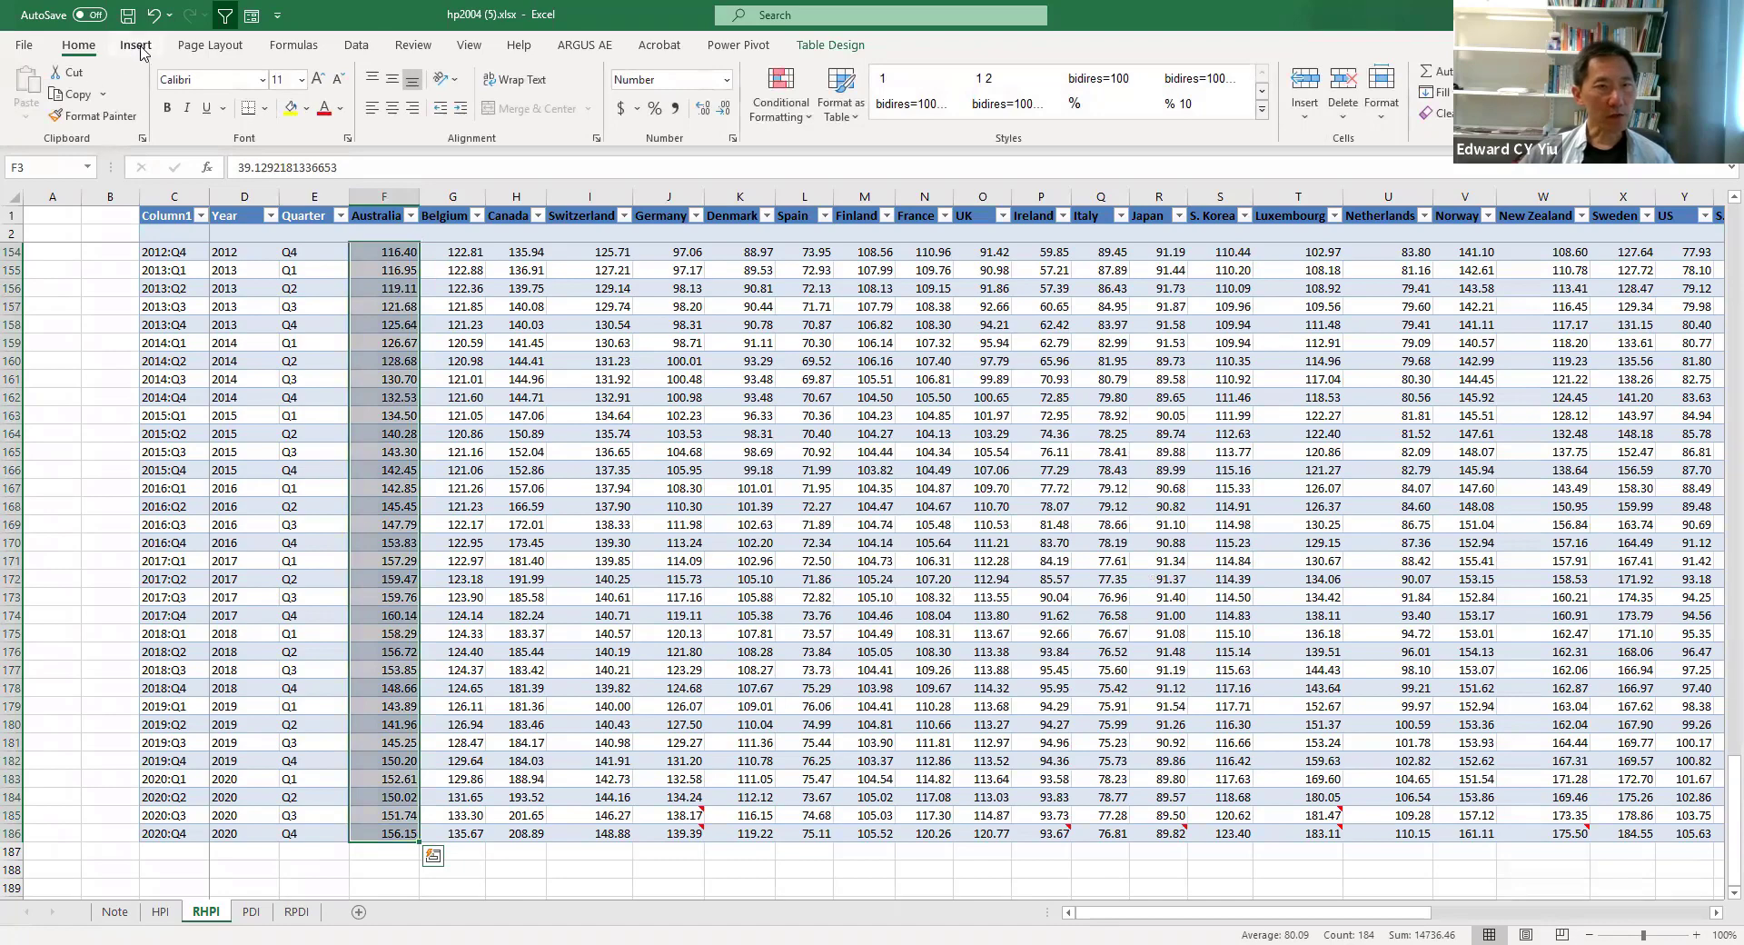
{"action": "left_click", "coordinate": [136, 45]}
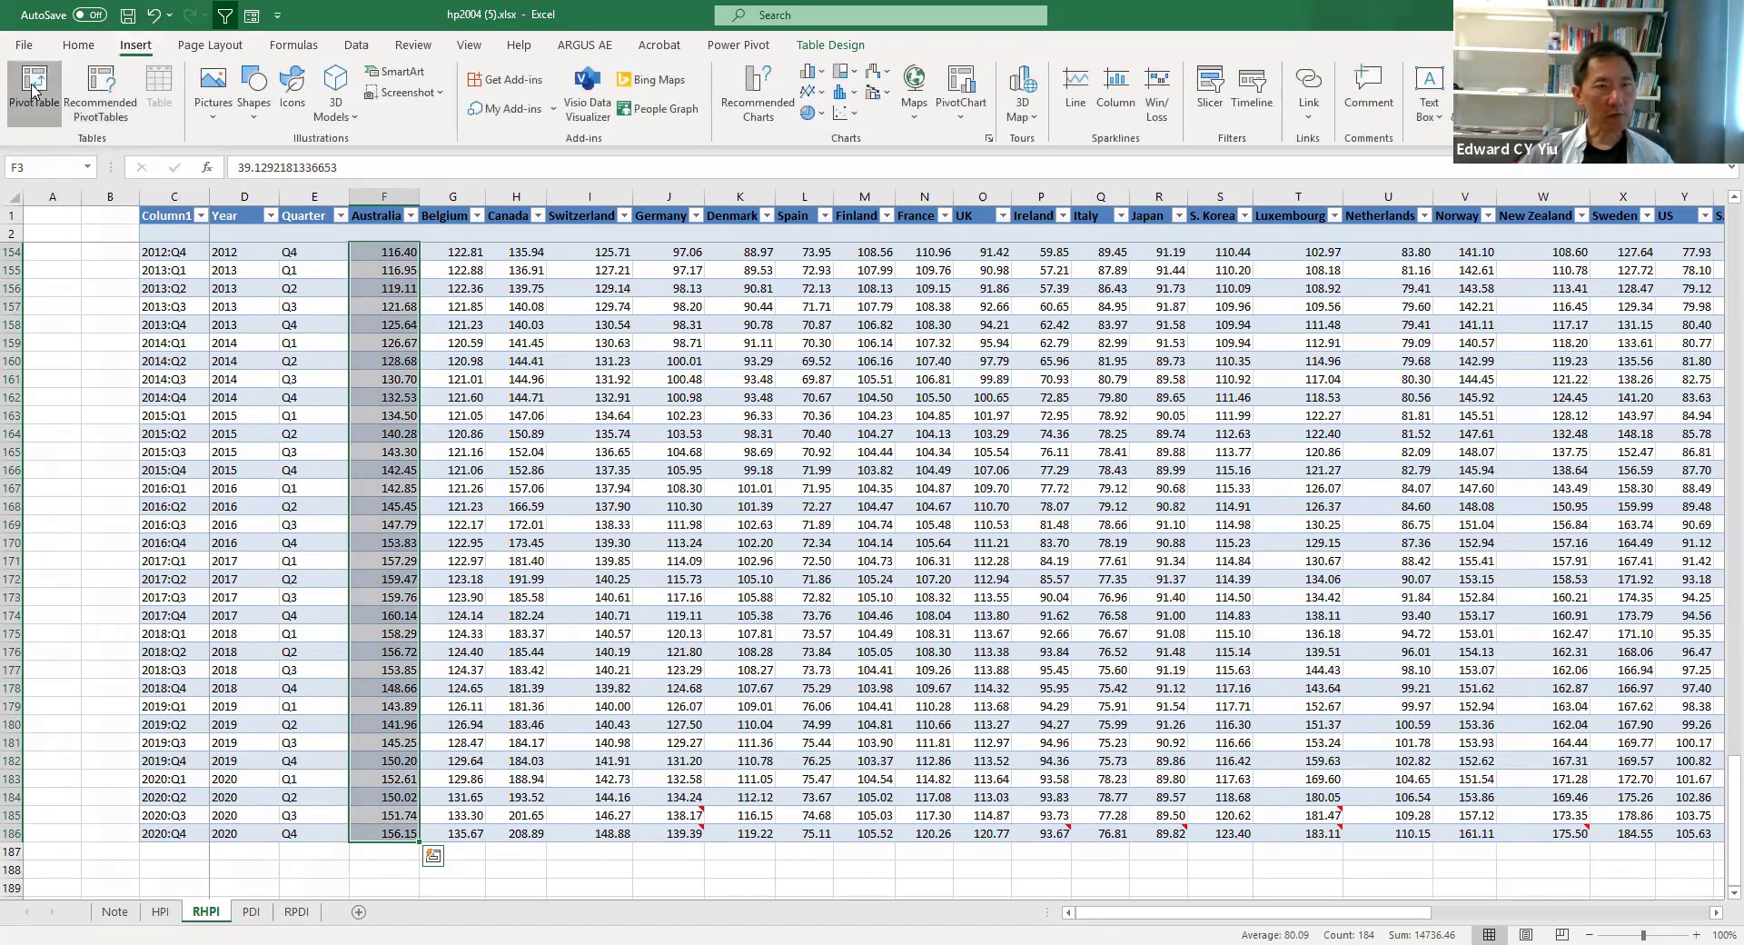
{"action": "left_click", "coordinate": [34, 88]}
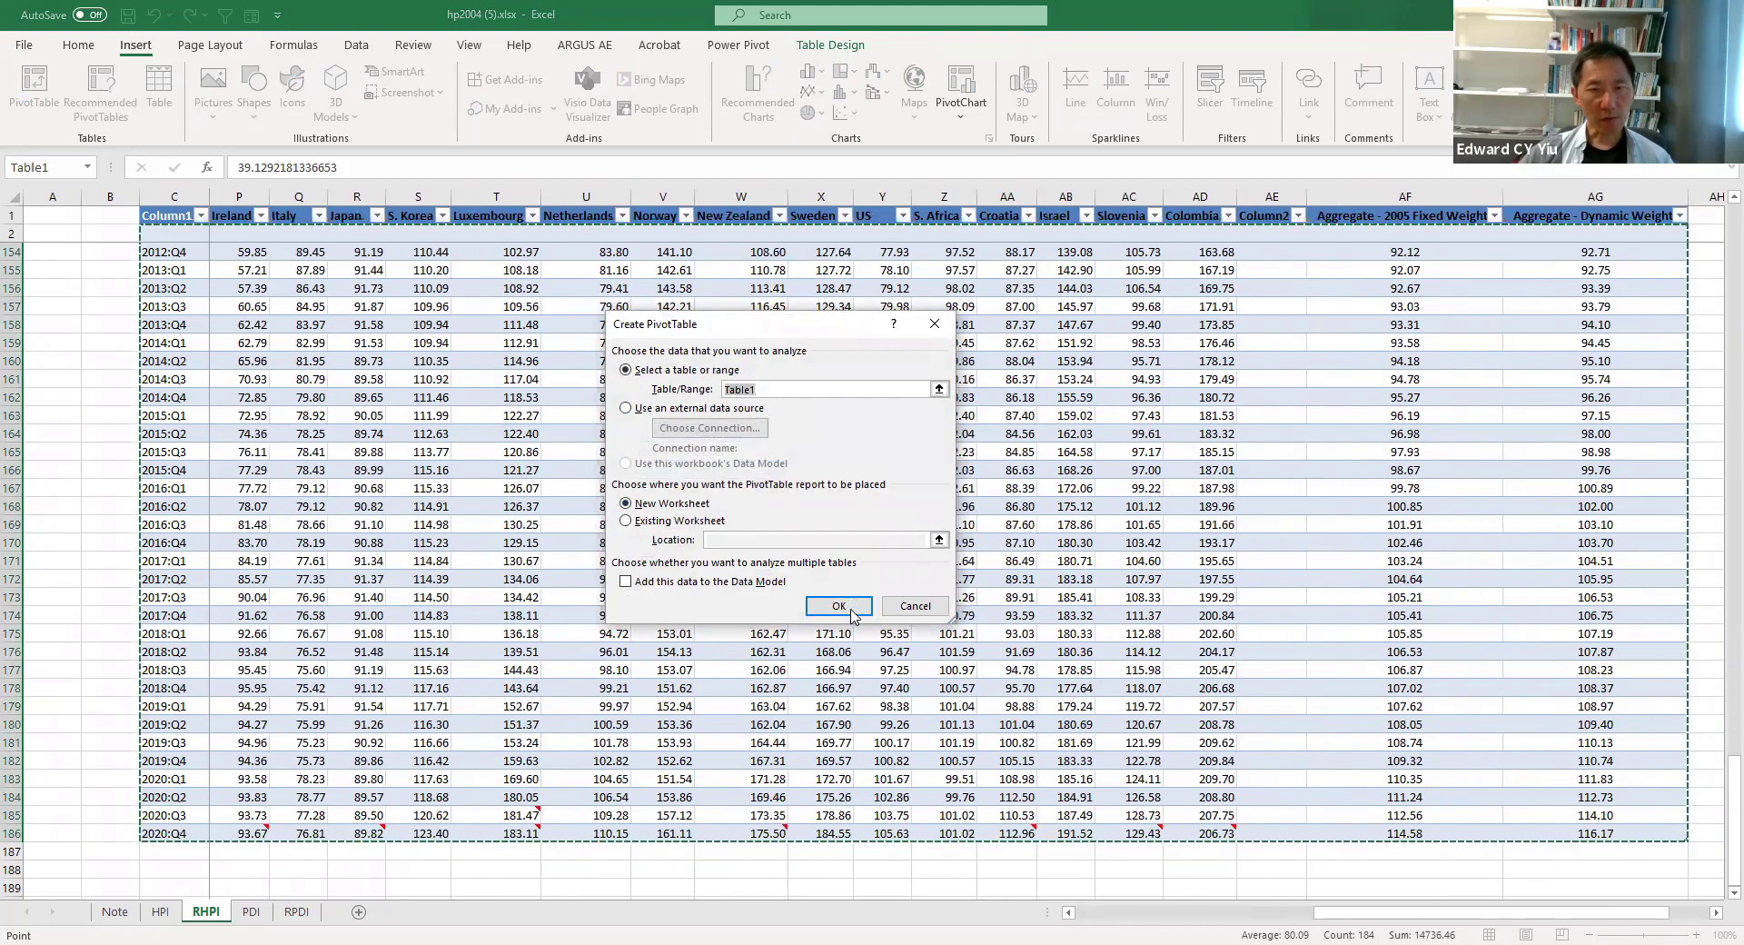
{"action": "left_click", "coordinate": [843, 606]}
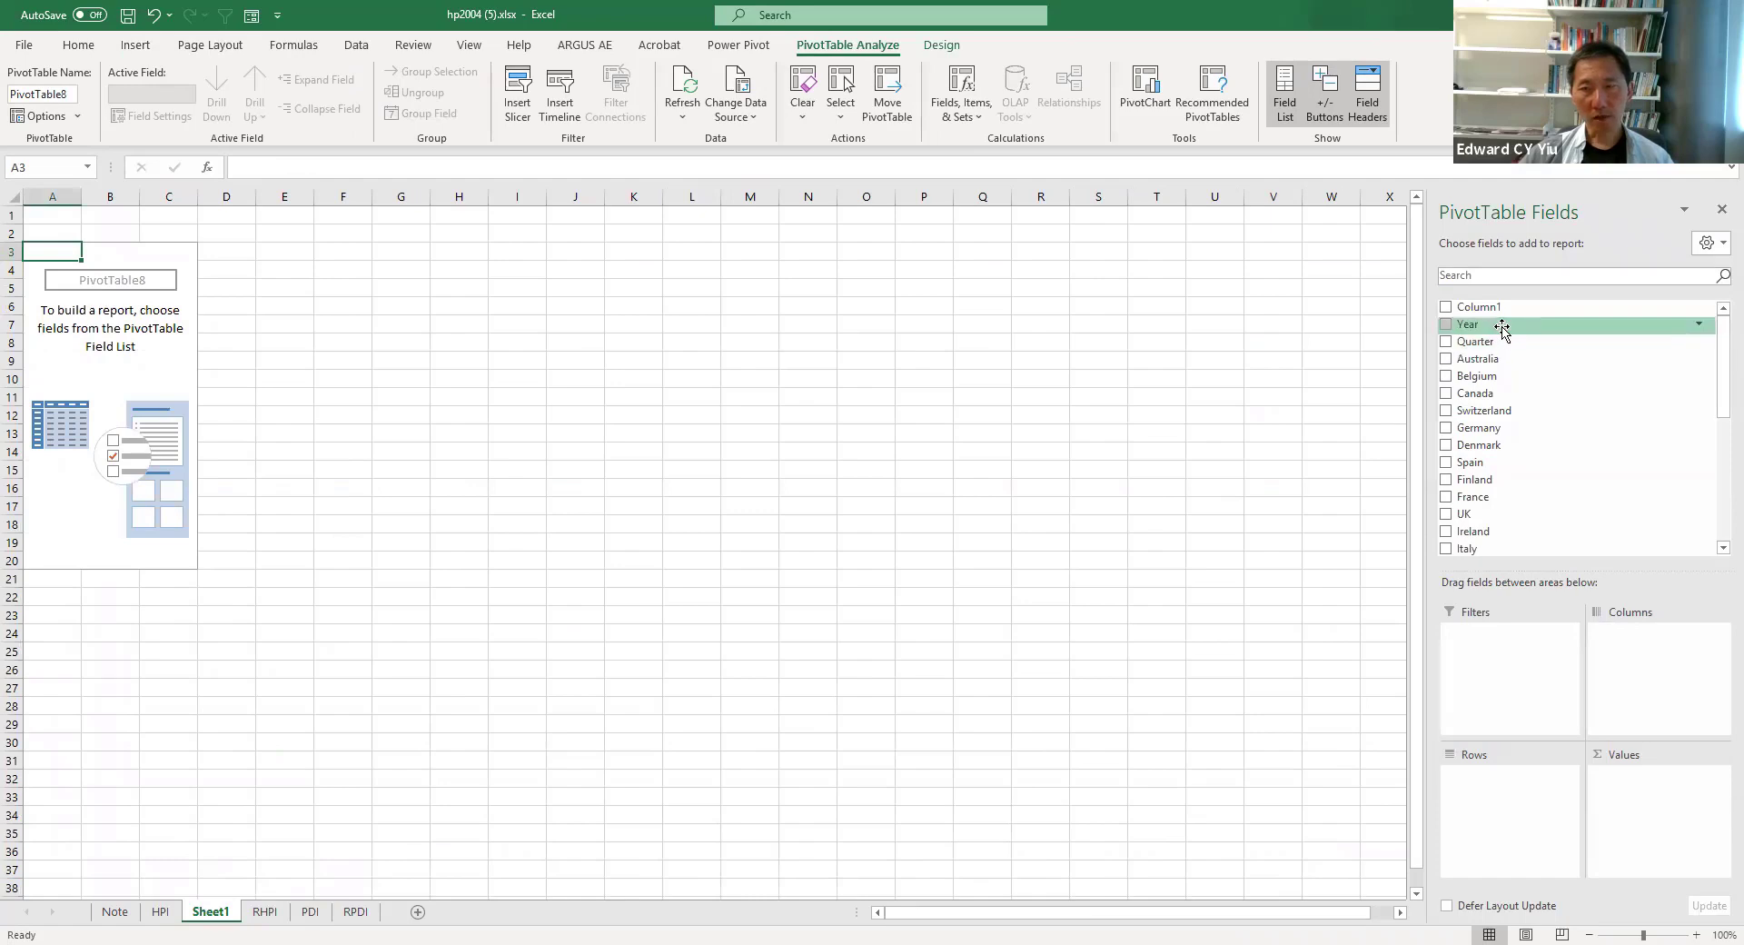
{"action": "mouse_move", "coordinate": [1490, 325]}
{"action": "left_mouse_down"}
{"action": "mouse_move", "coordinate": [1514, 390]}
{"action": "mouse_move", "coordinate": [1515, 774]}
{"action": "left_mouse_up"}
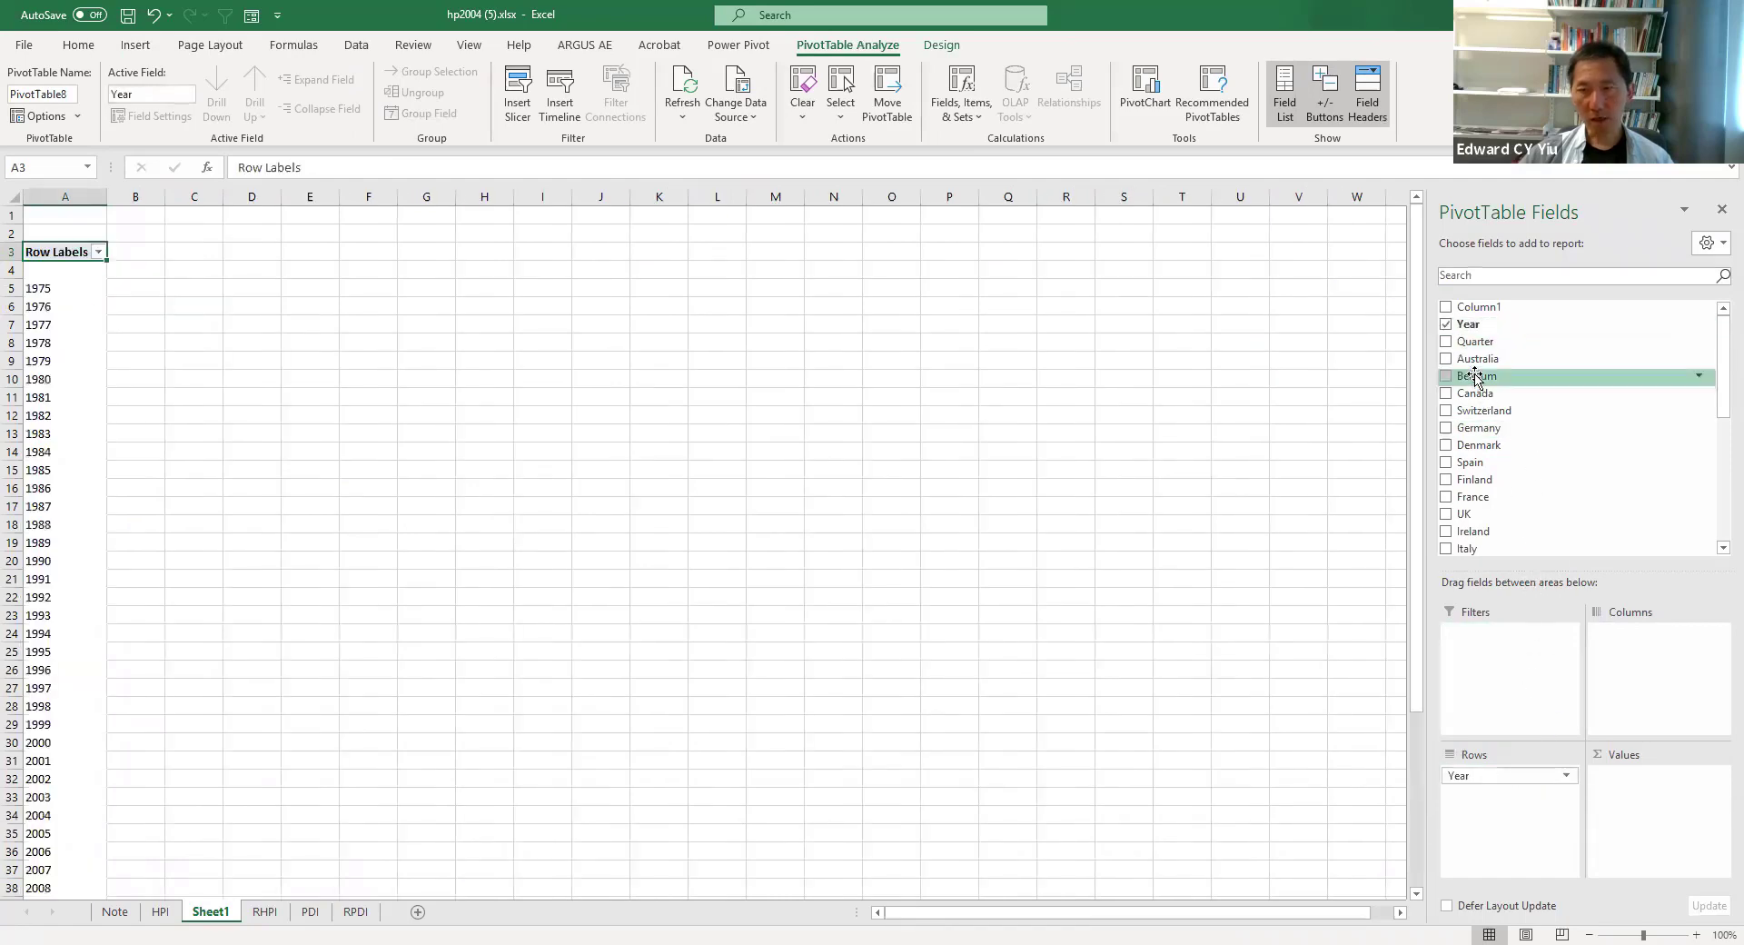
{"action": "left_click_drag", "start_coordinate": [1489, 342], "coordinate": [1509, 799]}
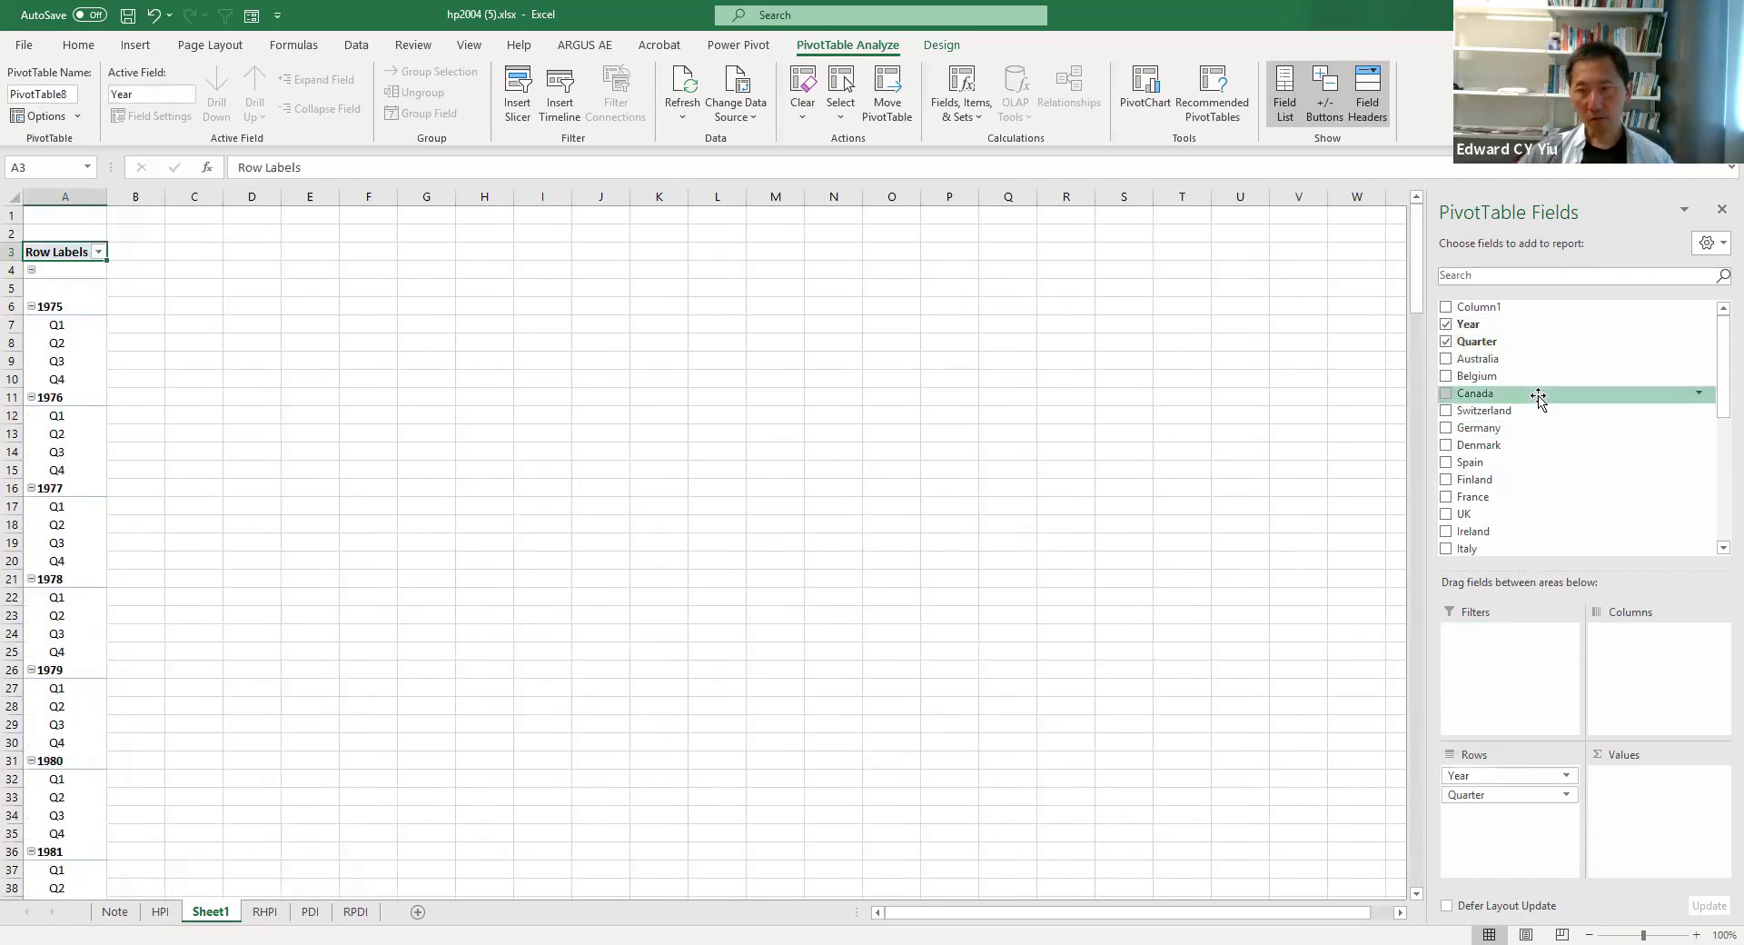
{"action": "left_click_drag", "start_coordinate": [1505, 360], "coordinate": [1665, 778]}
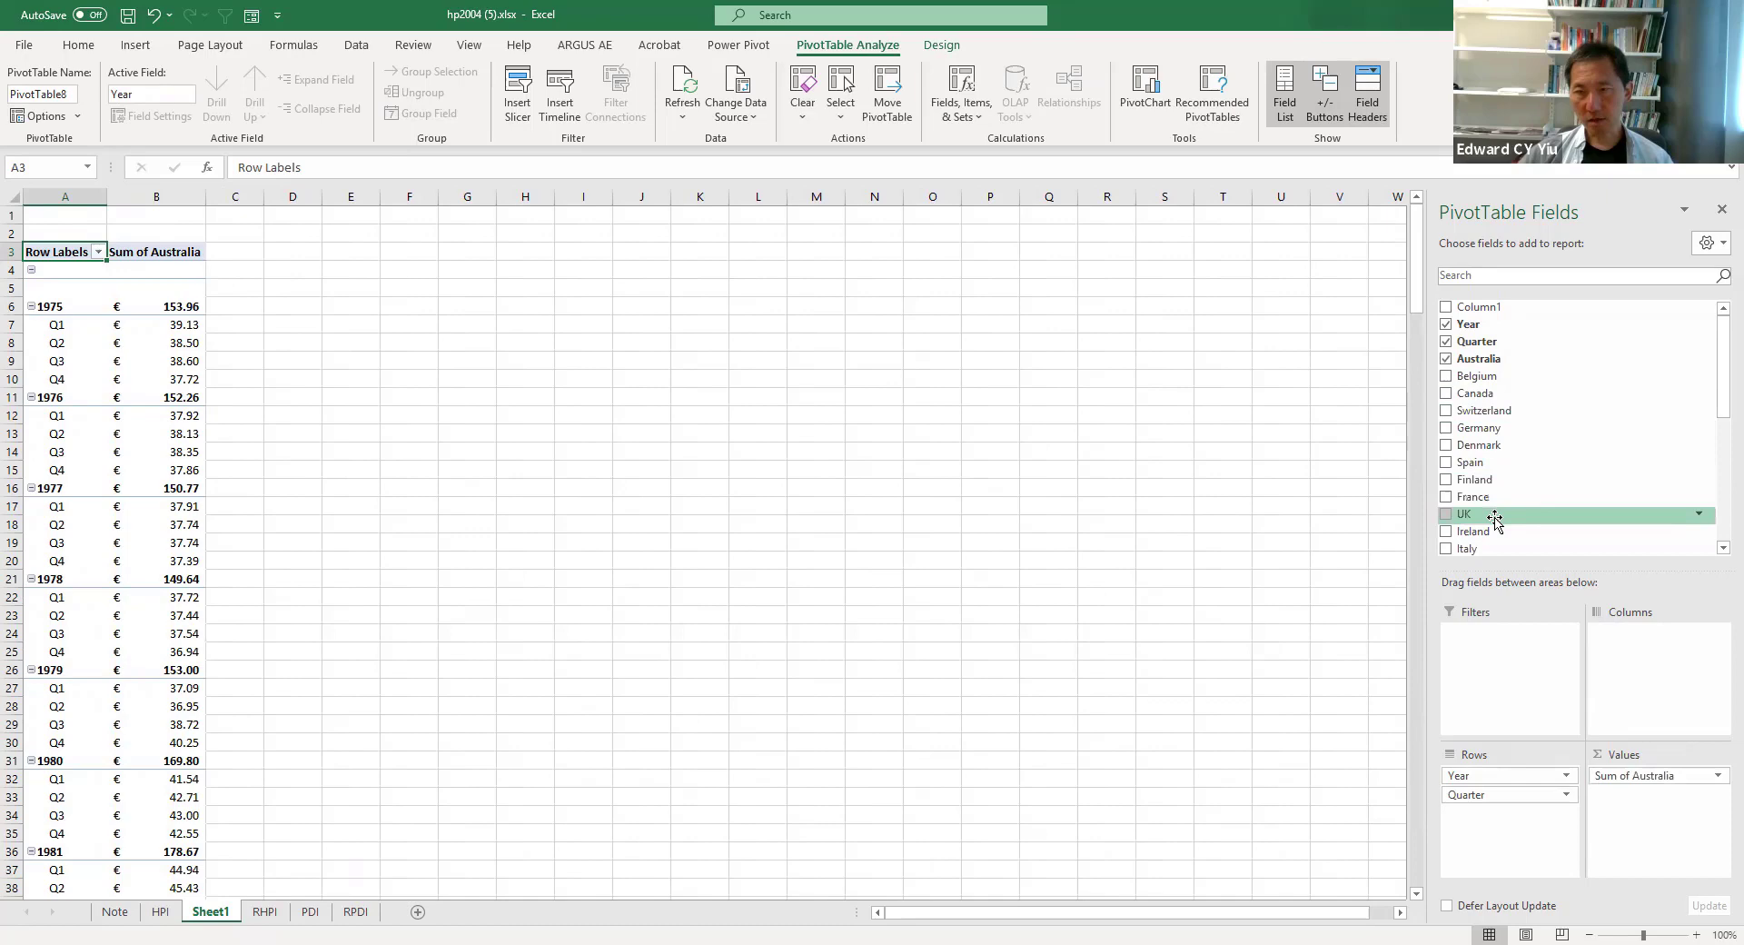
Add the UK, New Zealand and US series as value columns
{"action": "mouse_move", "coordinate": [1497, 516]}
{"action": "left_mouse_down"}
{"action": "mouse_move", "coordinate": [1575, 738]}
{"action": "mouse_move", "coordinate": [1658, 799]}
{"action": "left_mouse_up"}
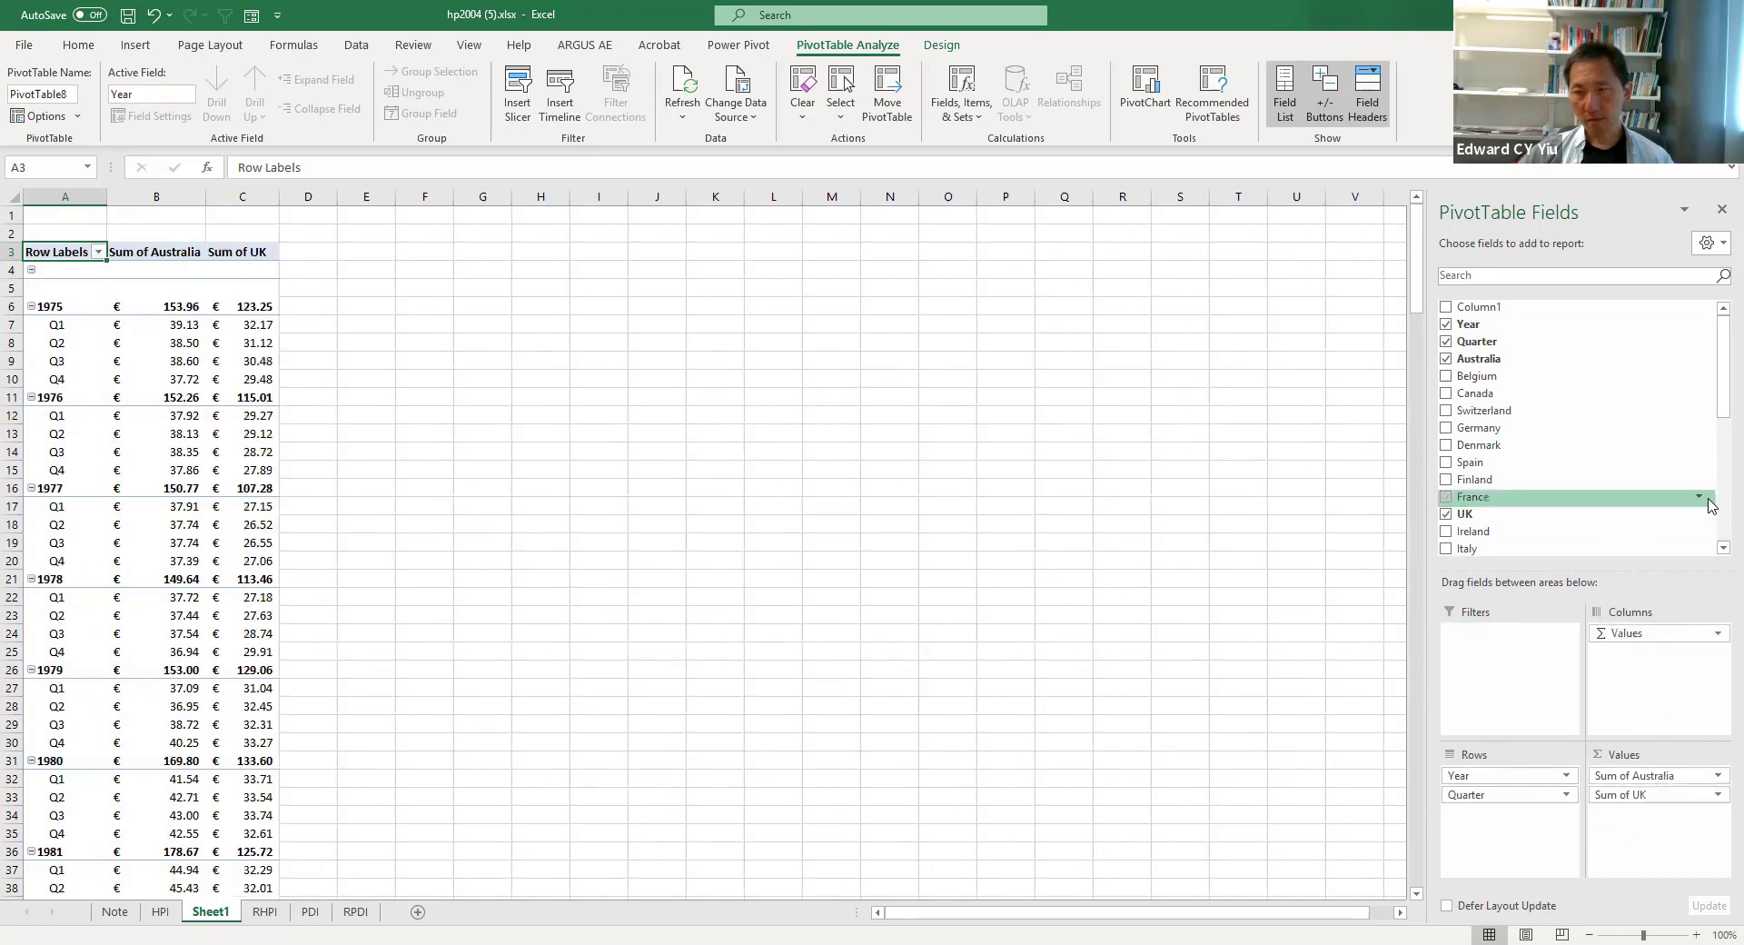
{"action": "left_click", "coordinate": [1720, 525]}
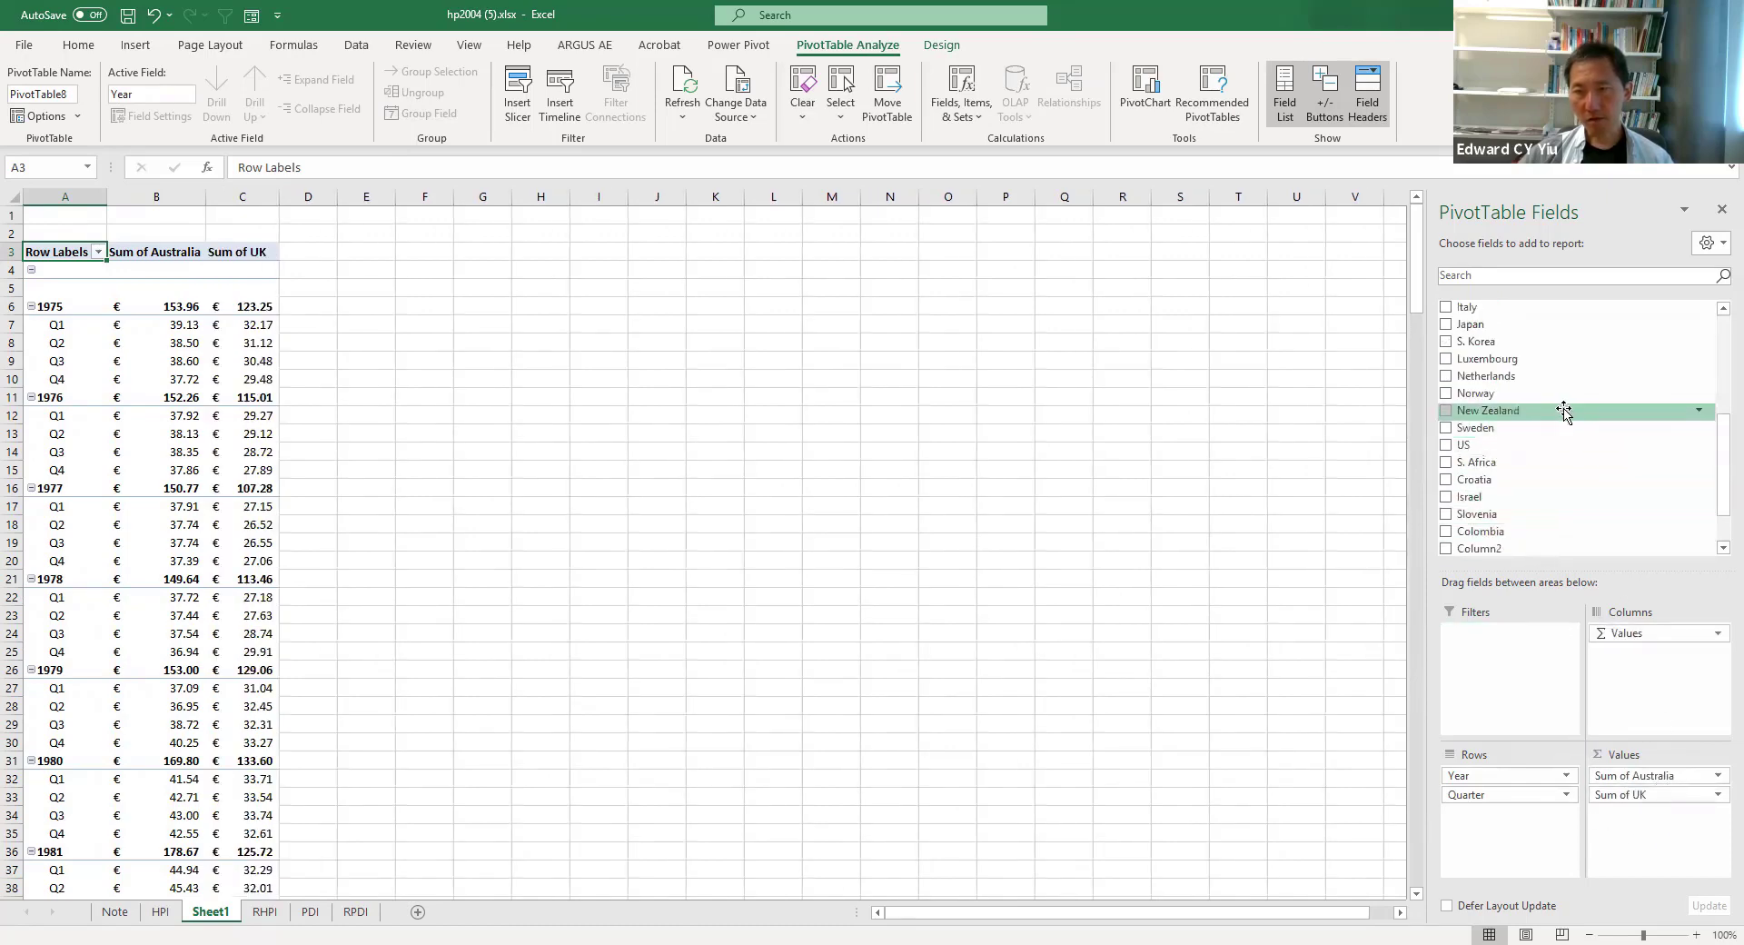
{"action": "mouse_move", "coordinate": [1561, 409]}
{"action": "left_mouse_down"}
{"action": "mouse_move", "coordinate": [1674, 735]}
{"action": "mouse_move", "coordinate": [1662, 818]}
{"action": "left_mouse_up"}
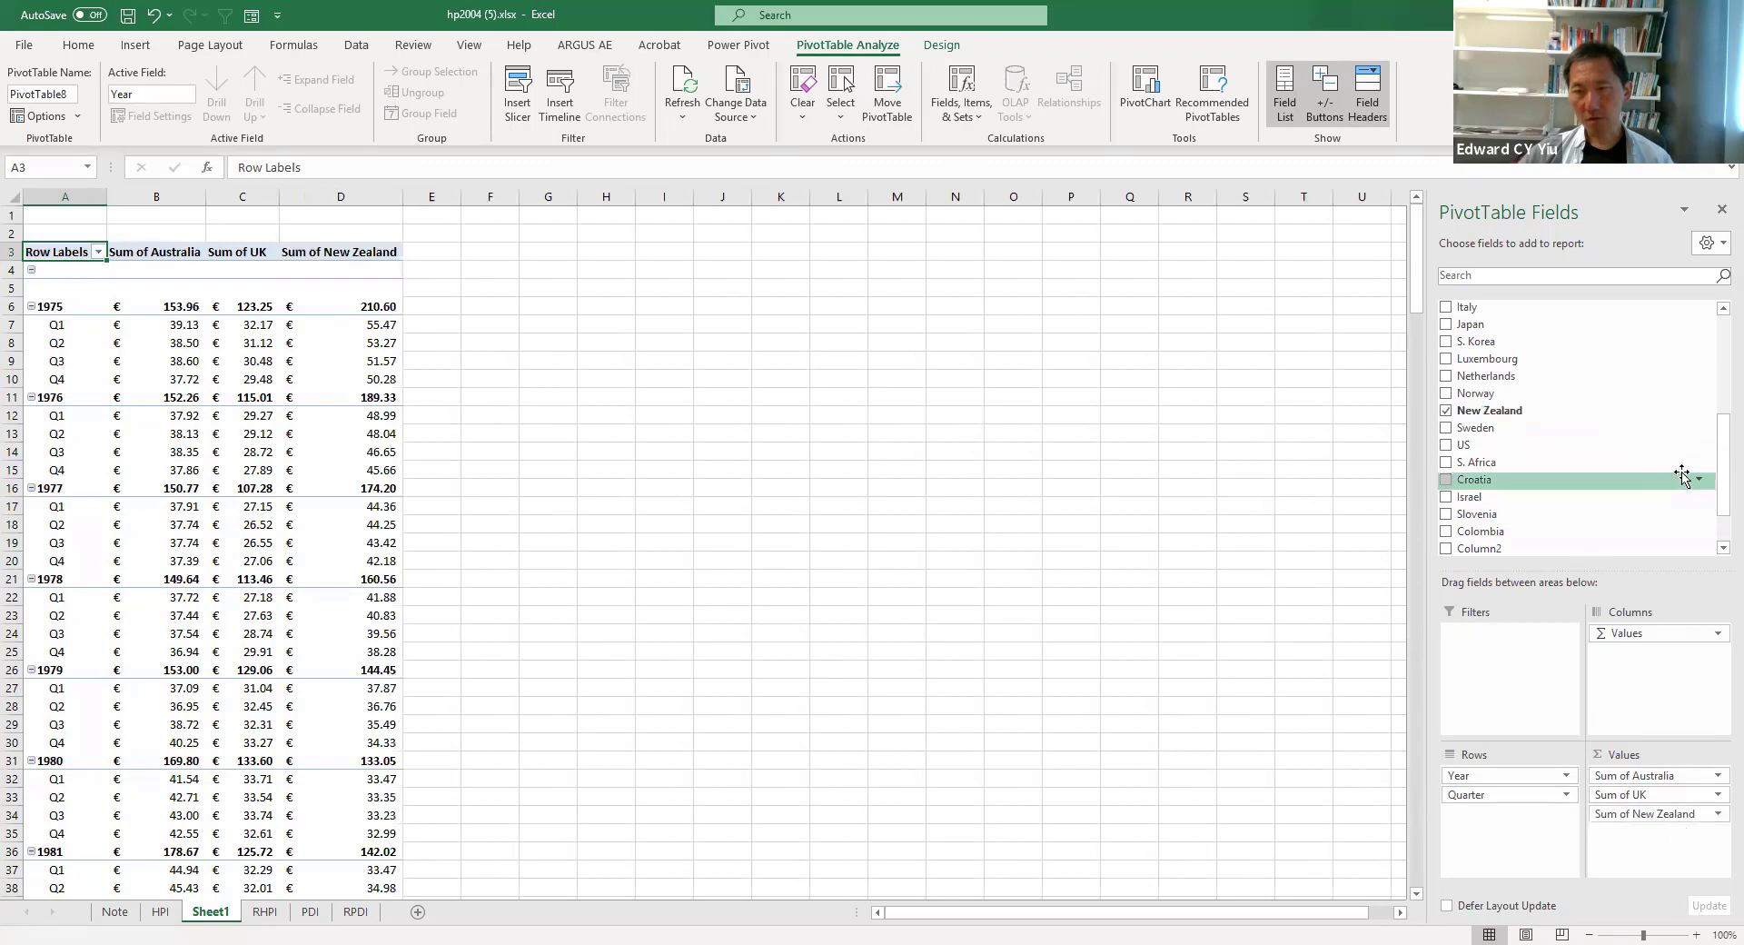
{"action": "left_click", "coordinate": [1719, 525]}
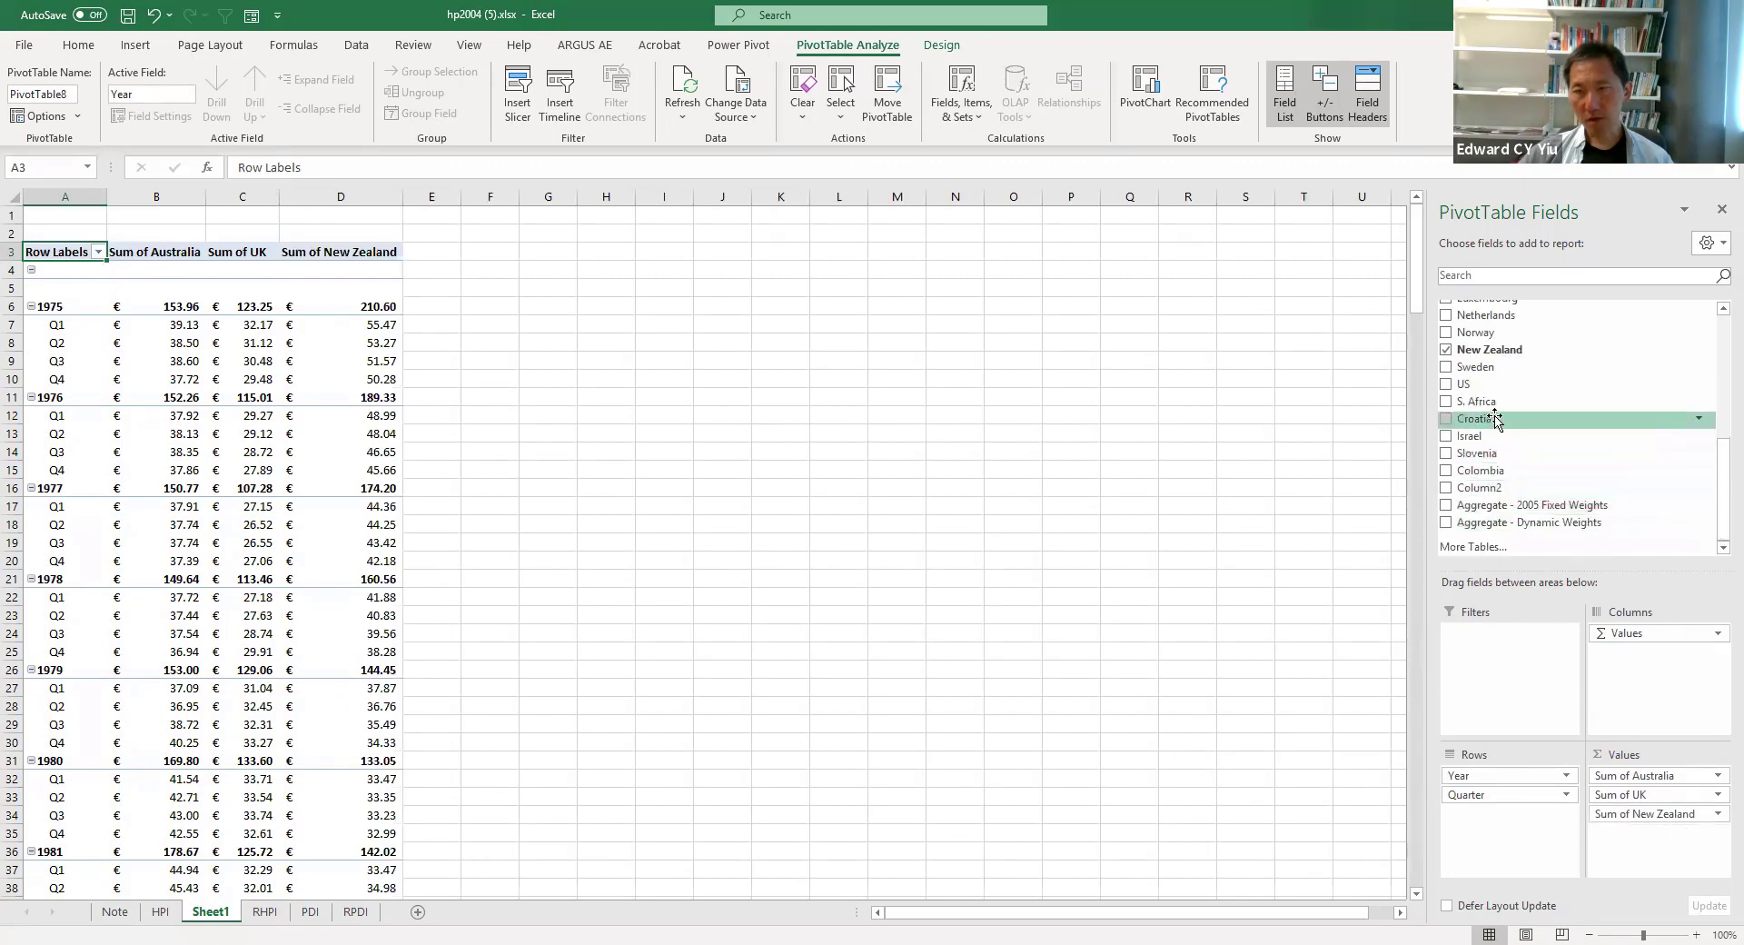
{"action": "left_click_drag", "start_coordinate": [1501, 386], "coordinate": [1657, 835]}
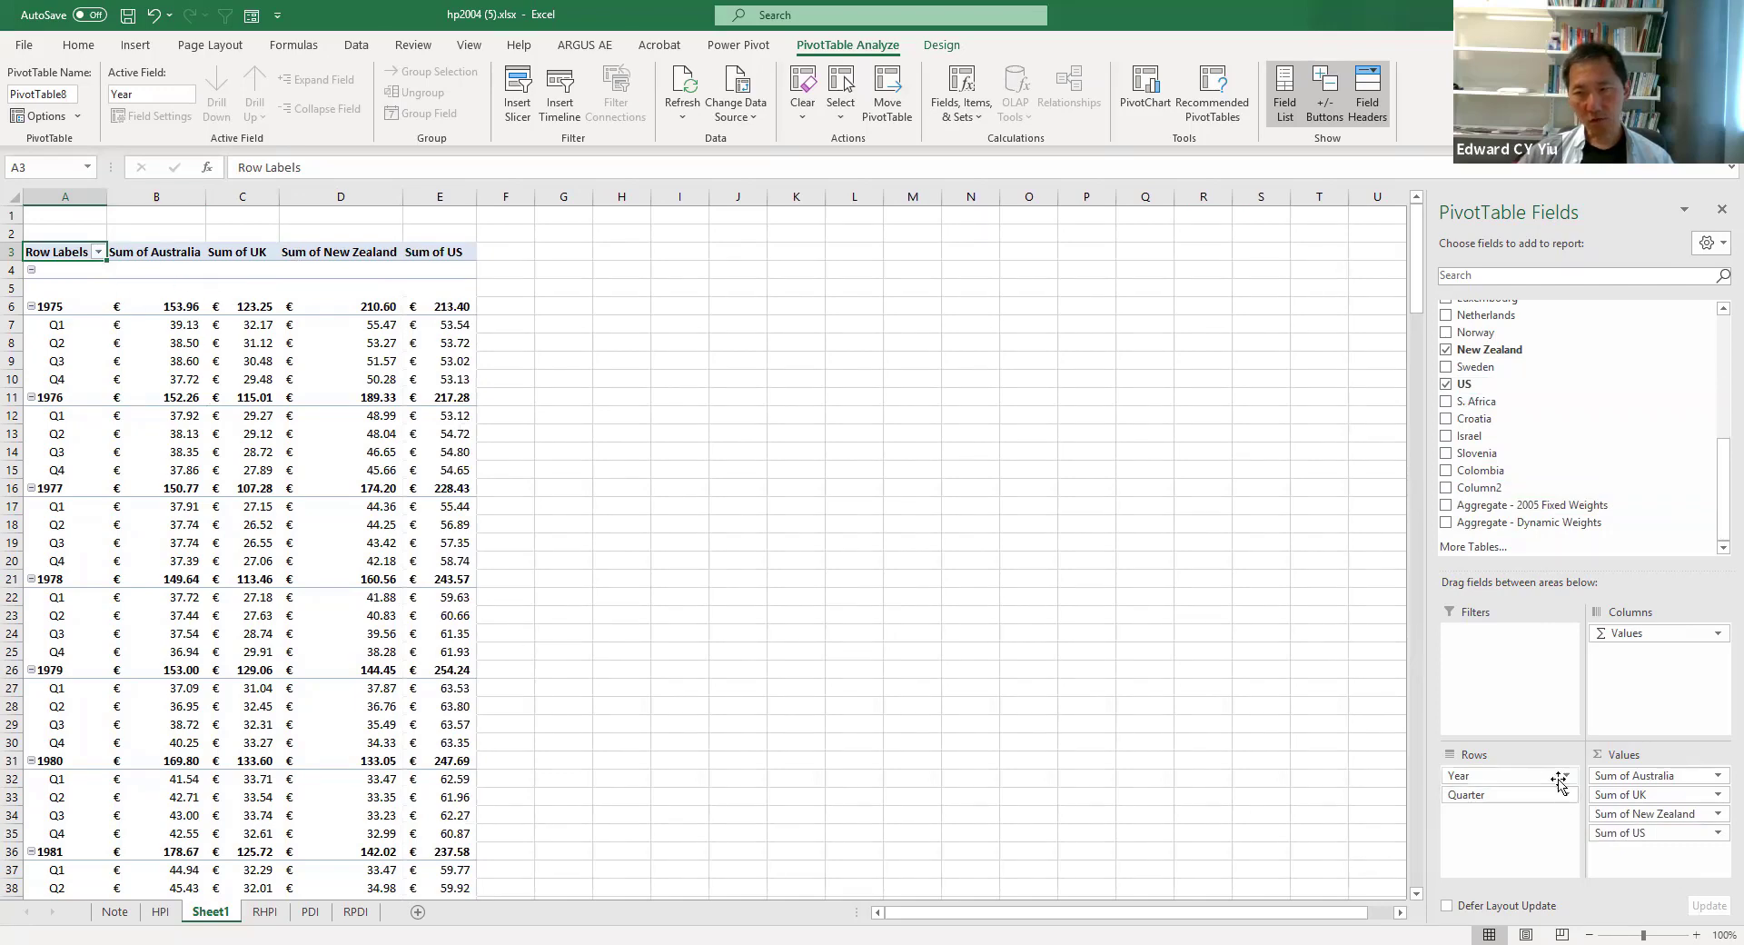
Use Column1 date labels as rows instead of Year and Quarter
{"action": "left_click_drag", "start_coordinate": [1721, 473], "coordinate": [1719, 326]}
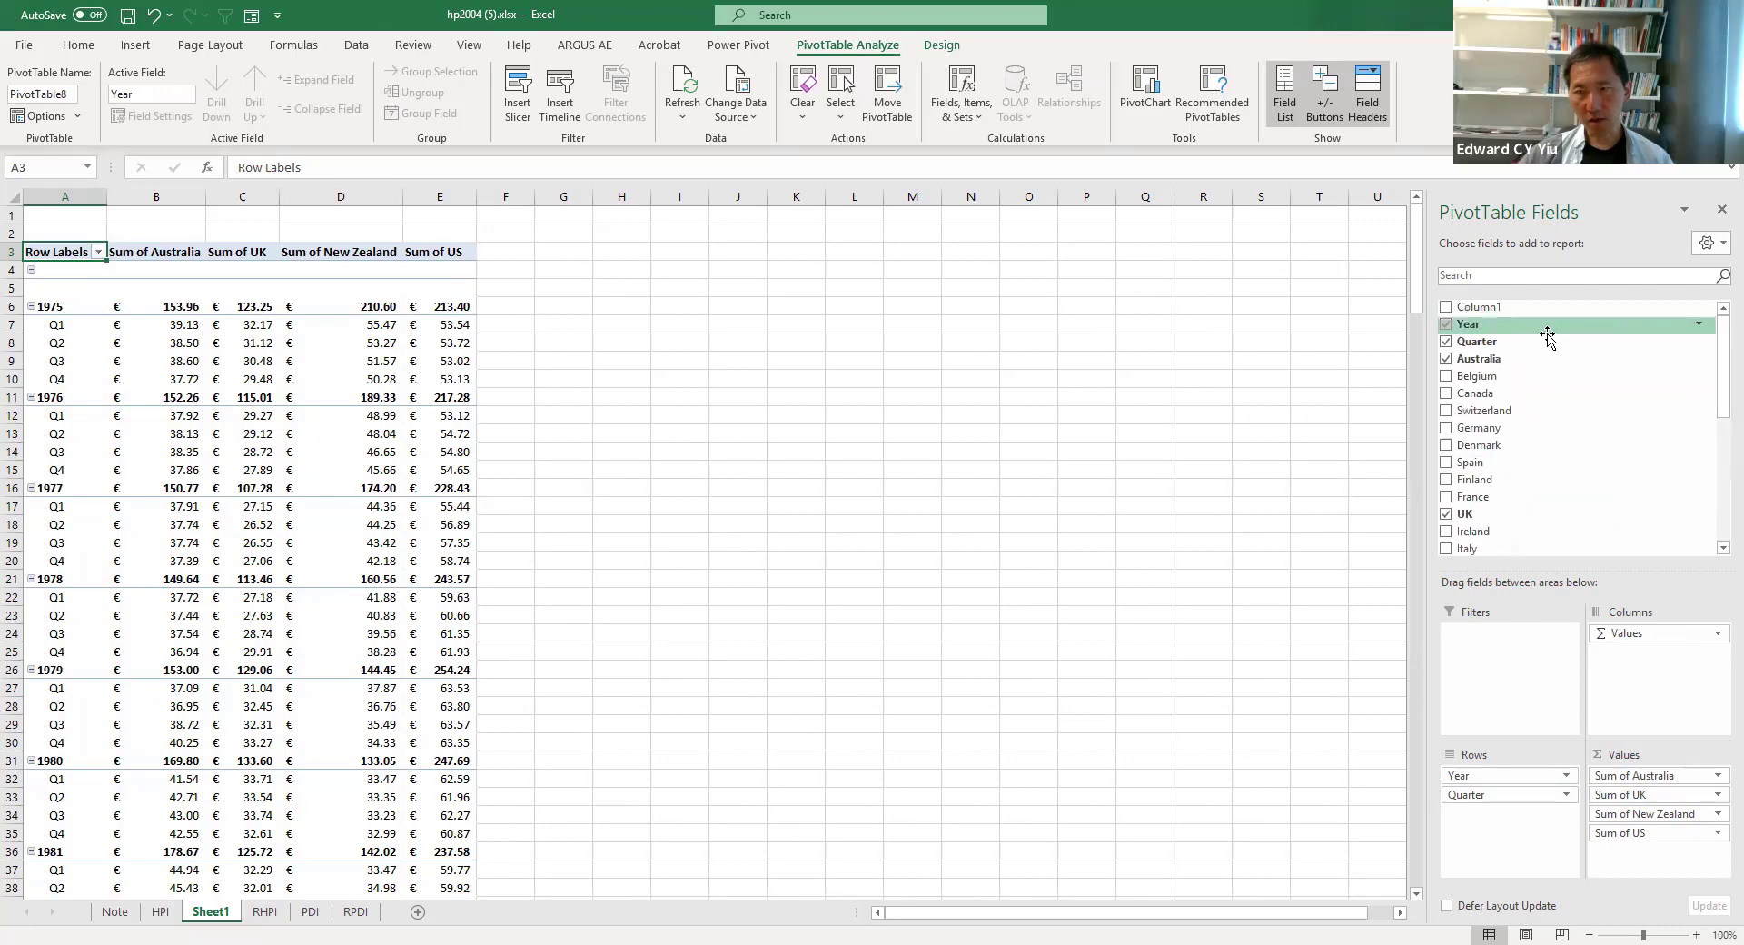
{"action": "left_click_drag", "start_coordinate": [1506, 307], "coordinate": [1535, 817]}
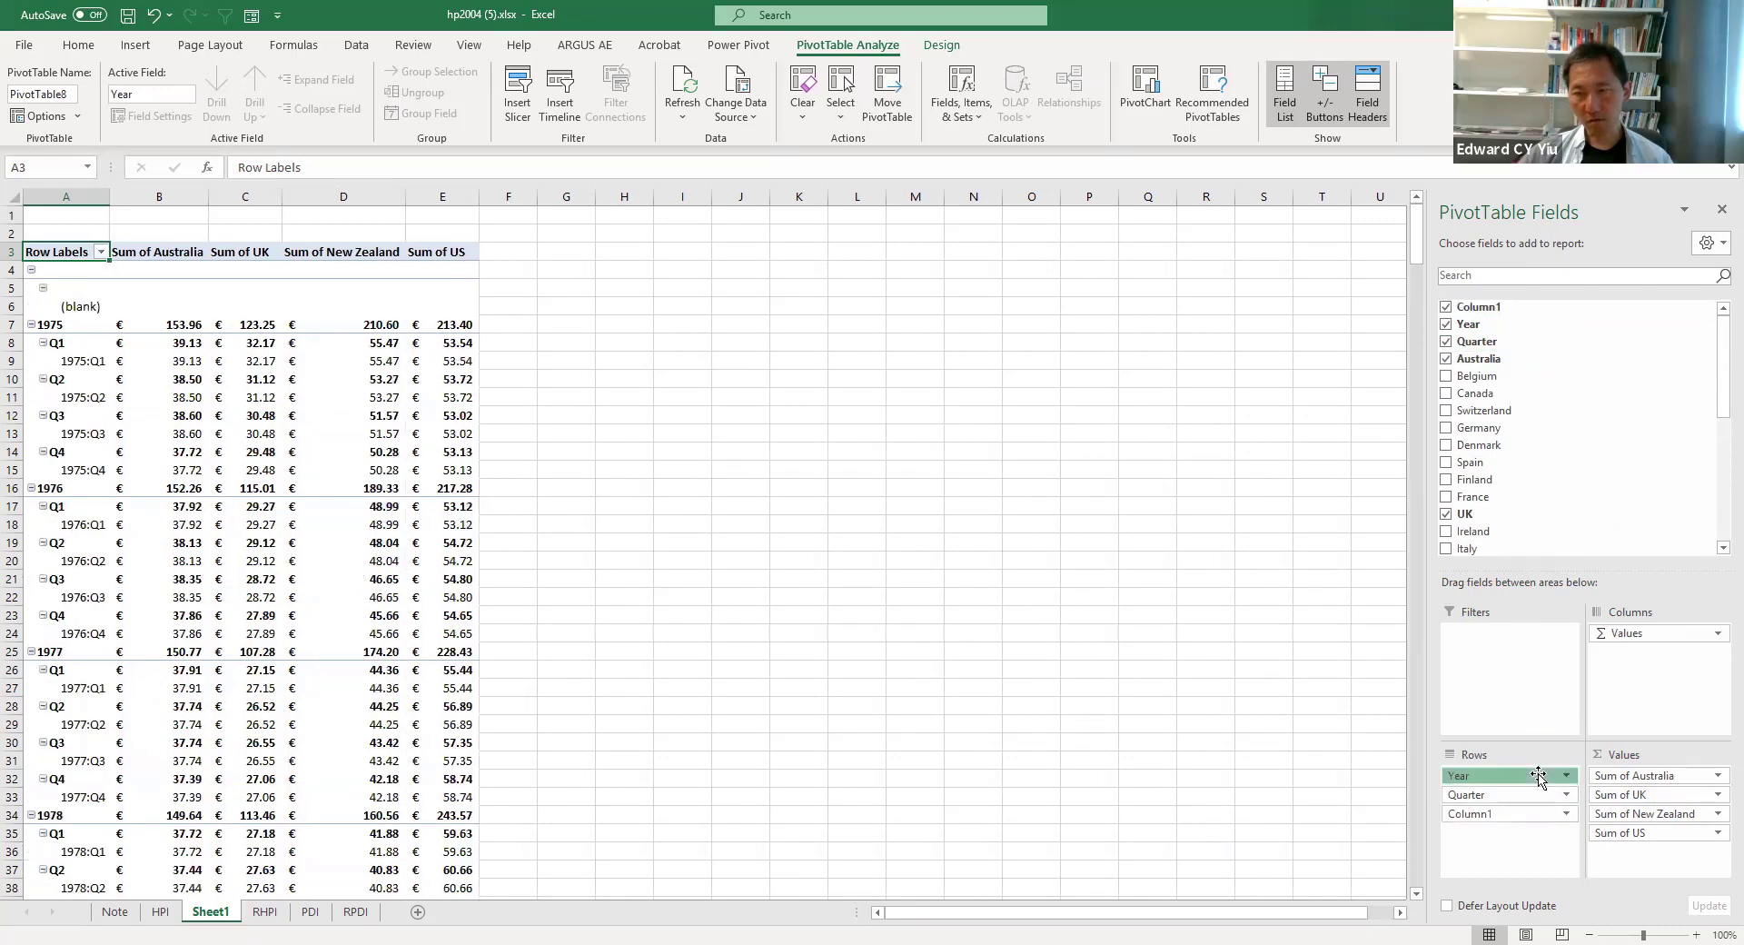
{"action": "left_click_drag", "start_coordinate": [1535, 775], "coordinate": [1515, 313]}
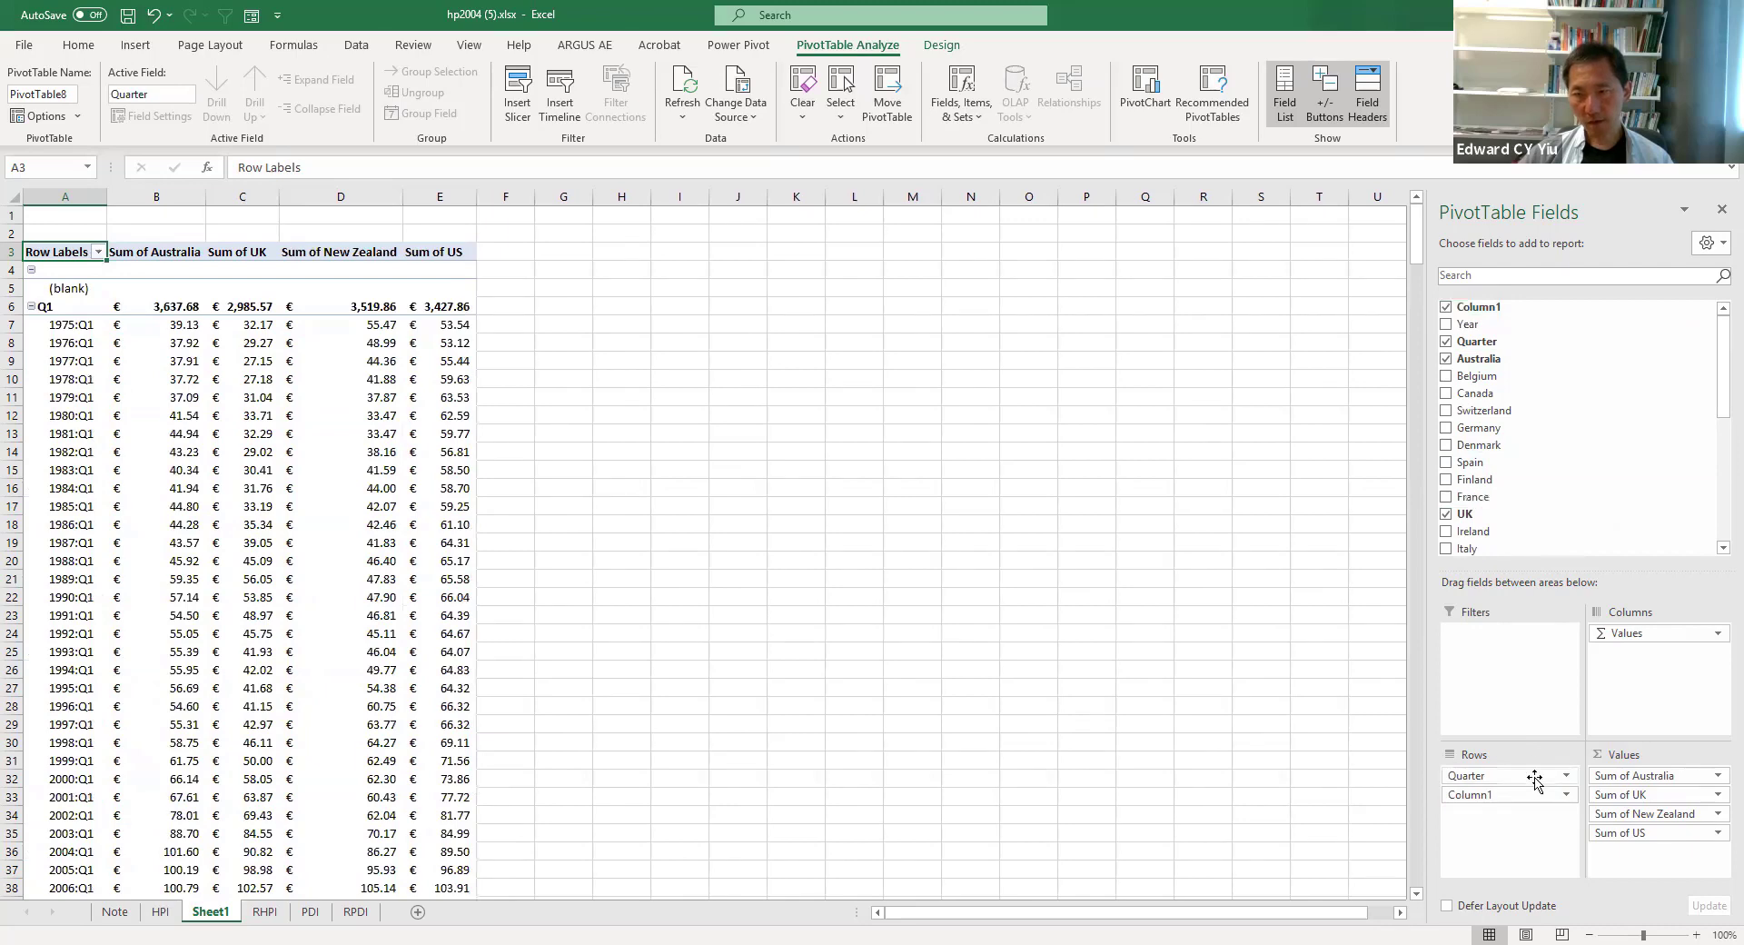
{"action": "left_click_drag", "start_coordinate": [1506, 775], "coordinate": [1515, 350]}
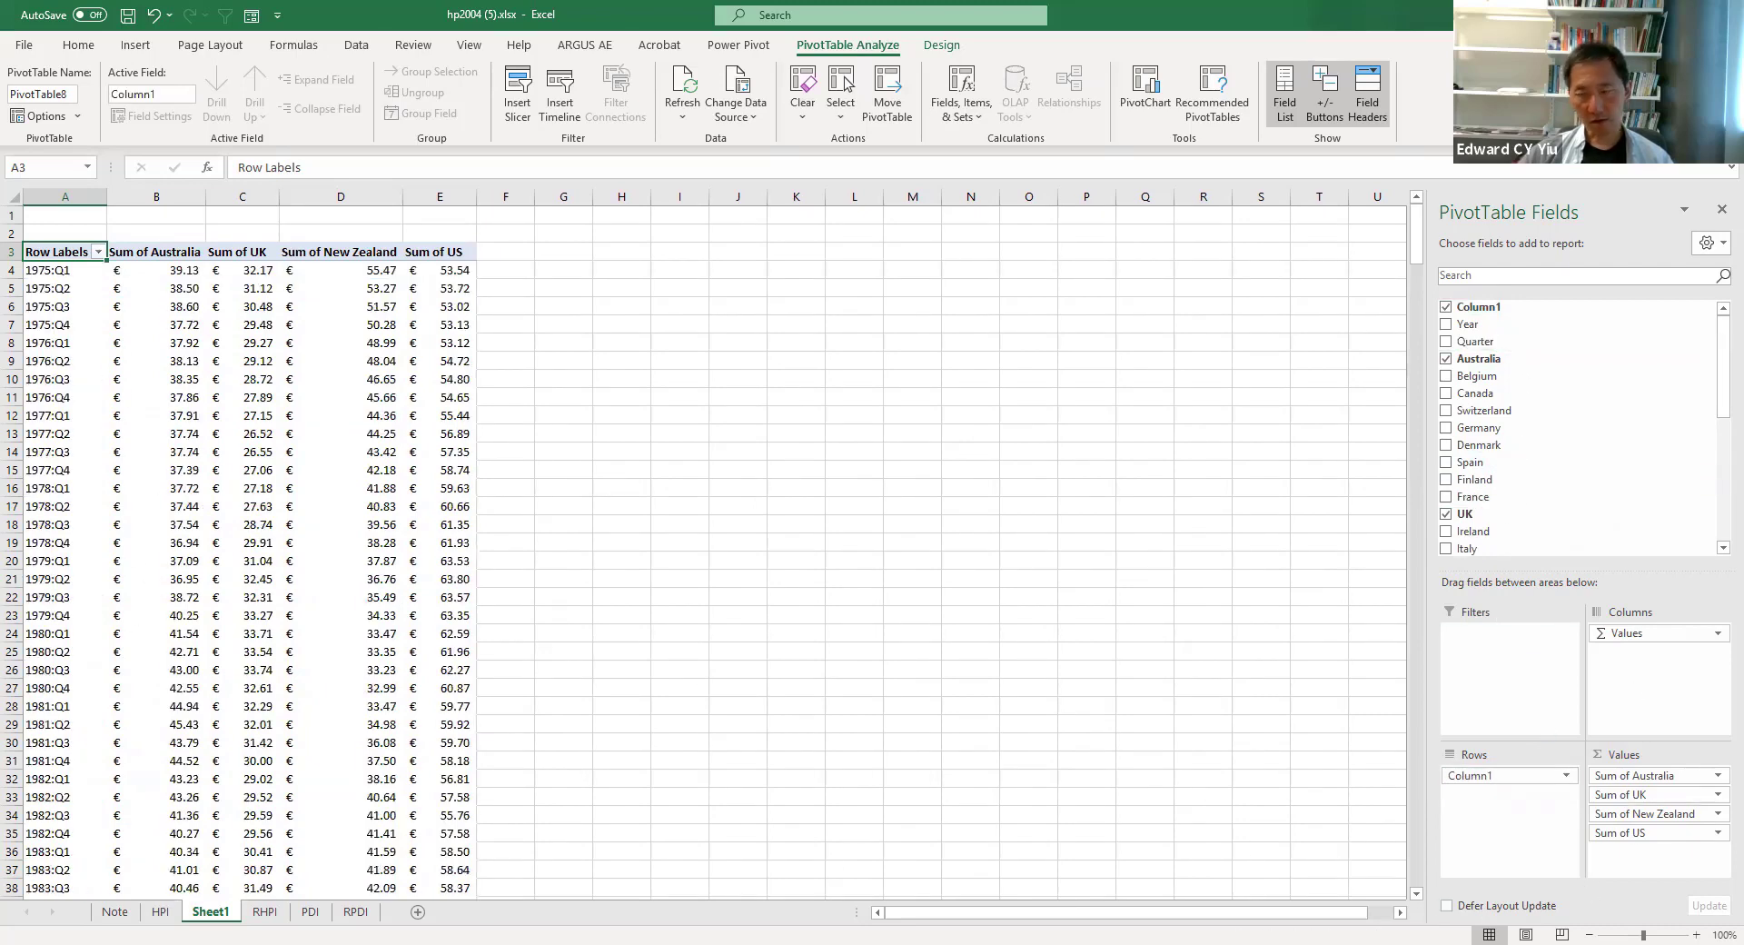
Summarise Australia by Average with plain Number format instead of currency
{"action": "left_click", "coordinate": [1717, 775]}
{"action": "left_click", "coordinate": [1635, 754]}
{"action": "type", "text": "HPI of Australia"}
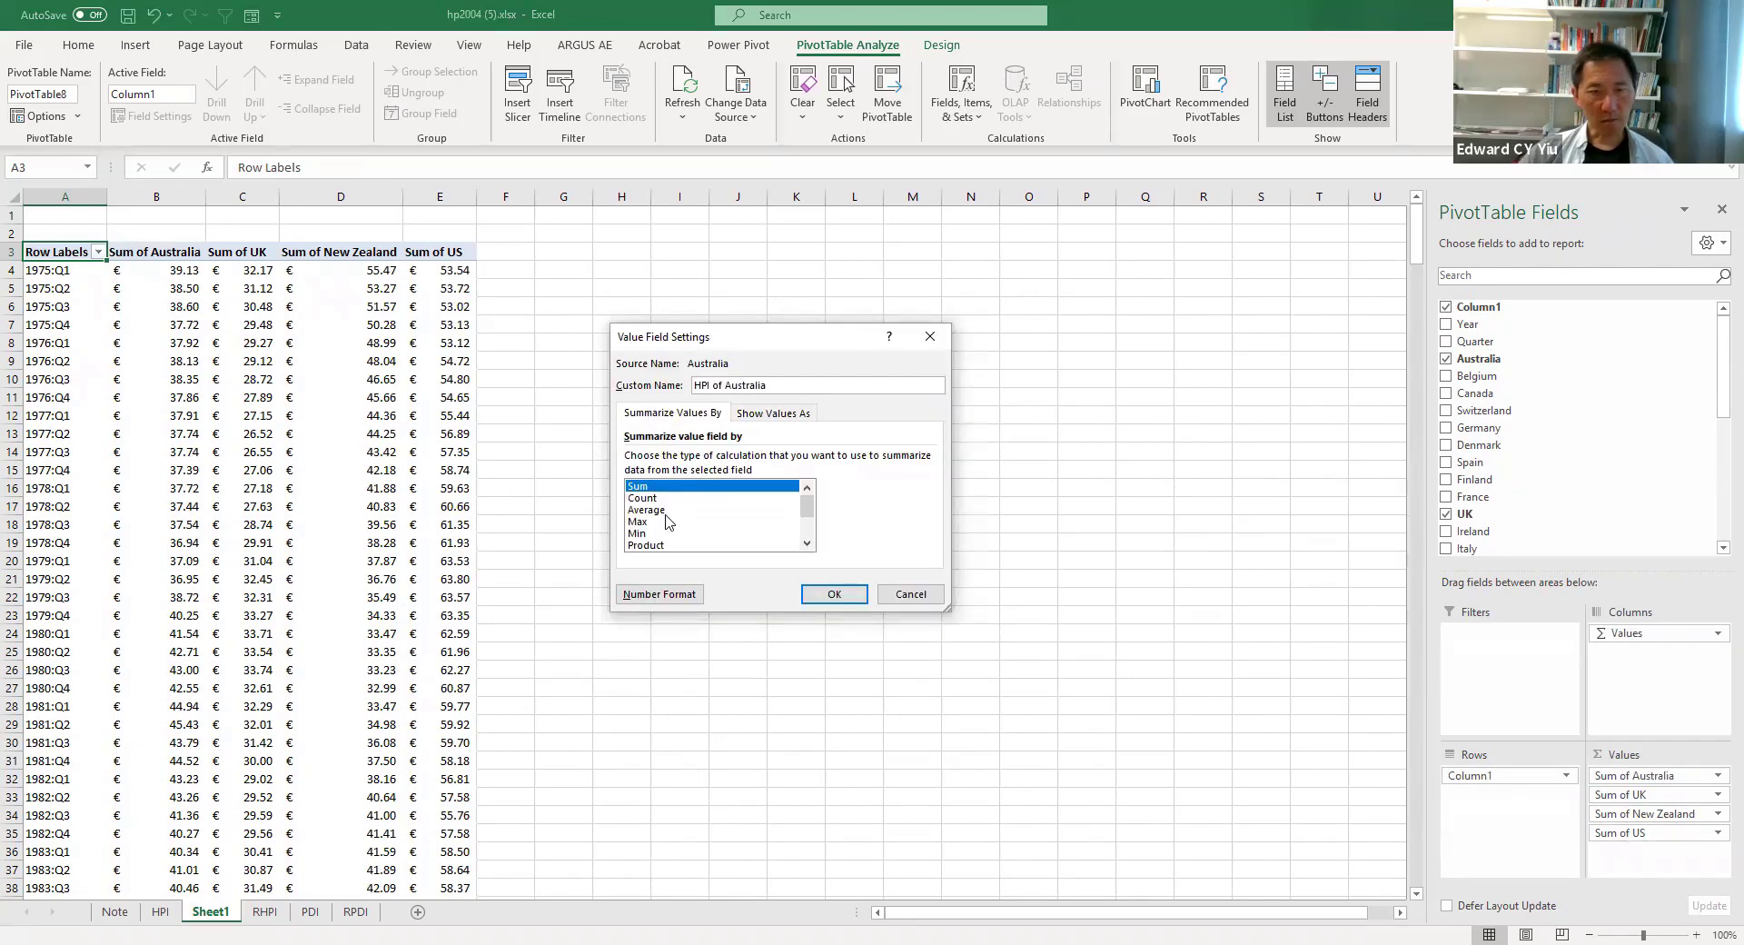
{"action": "left_click", "coordinate": [665, 511]}
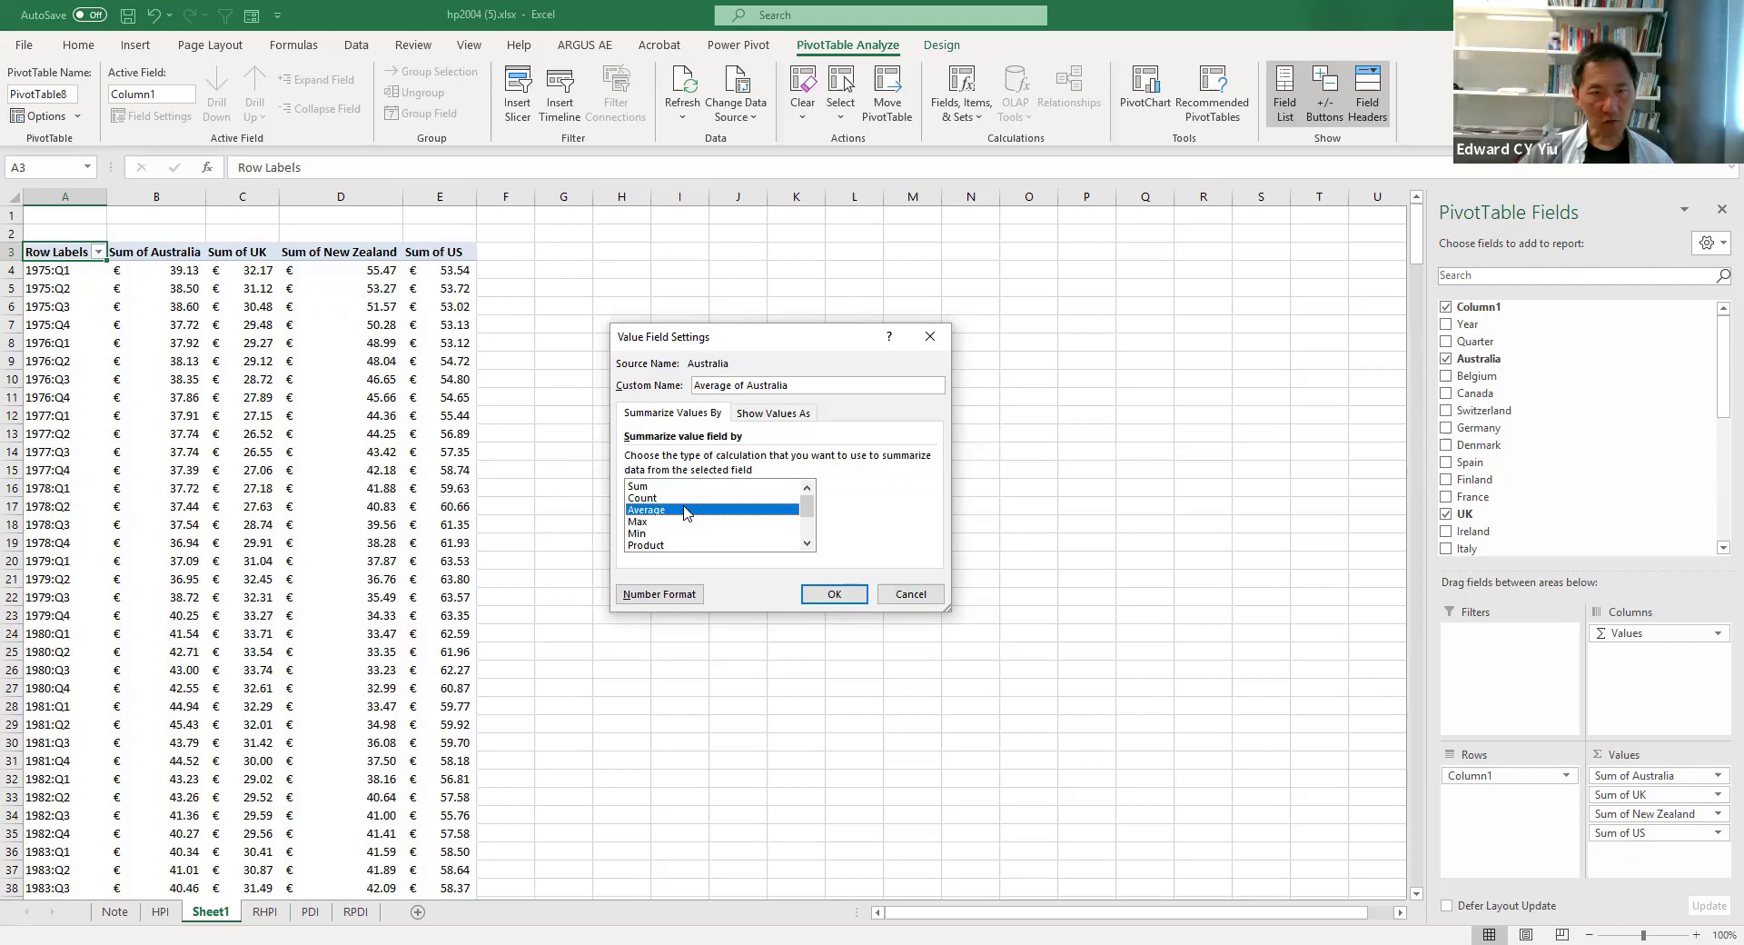
{"action": "left_click", "coordinate": [668, 596]}
{"action": "left_click", "coordinate": [604, 346]}
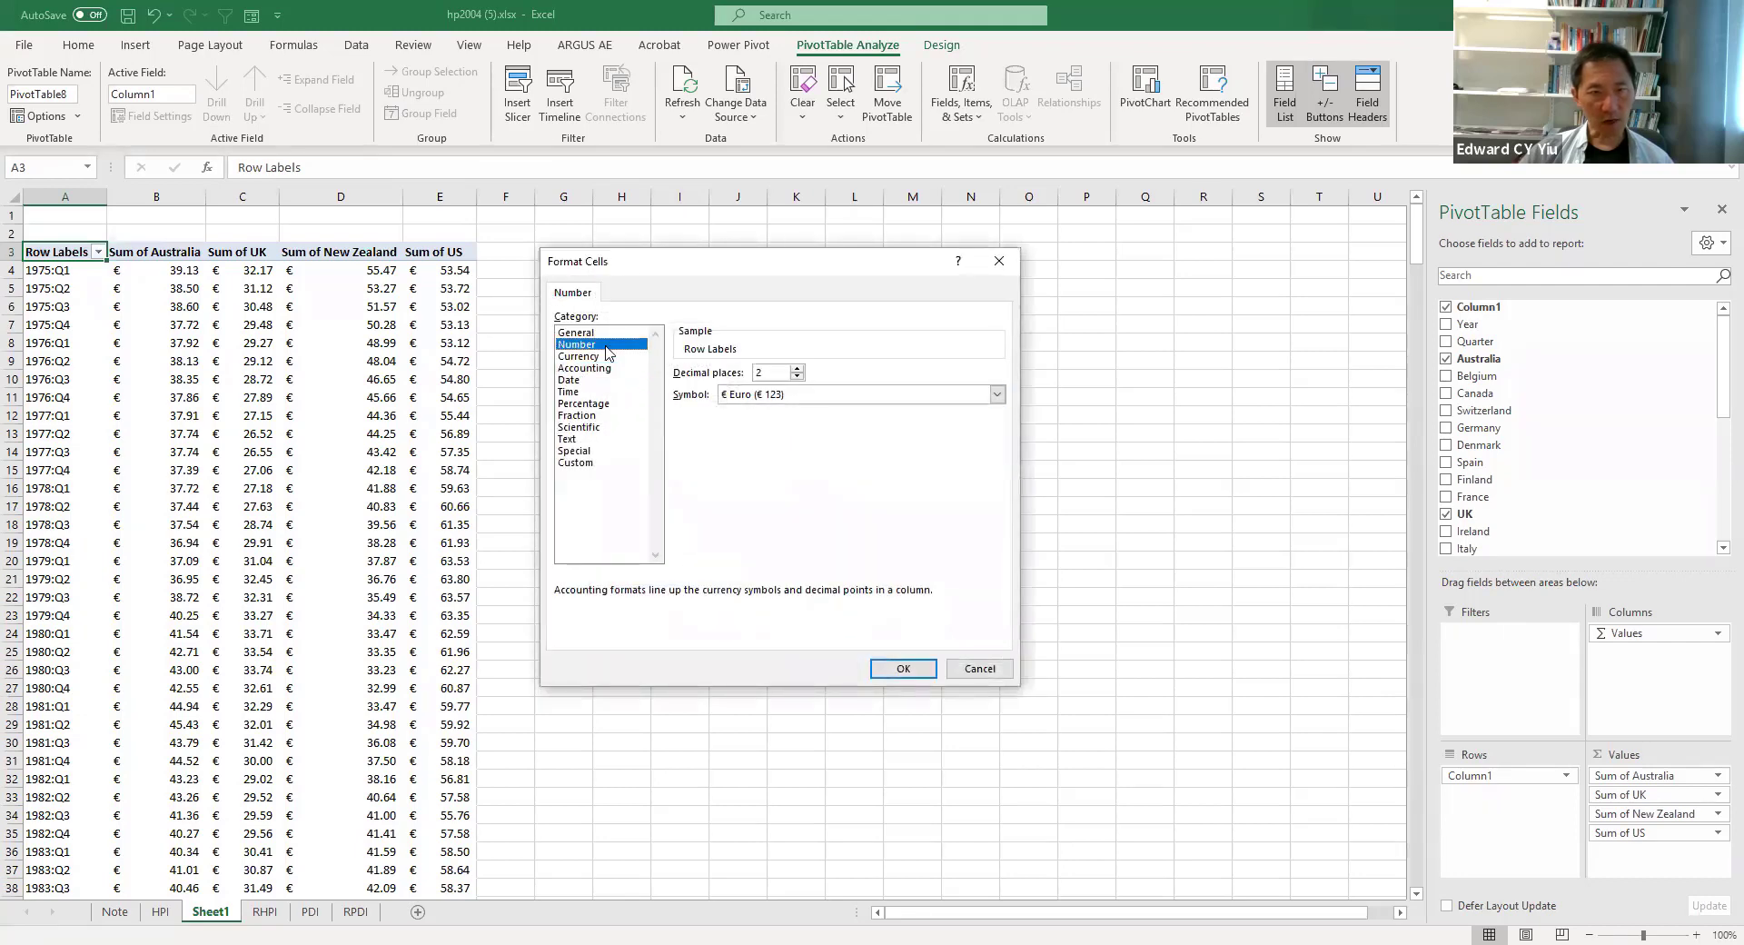
{"action": "left_click", "coordinate": [907, 669]}
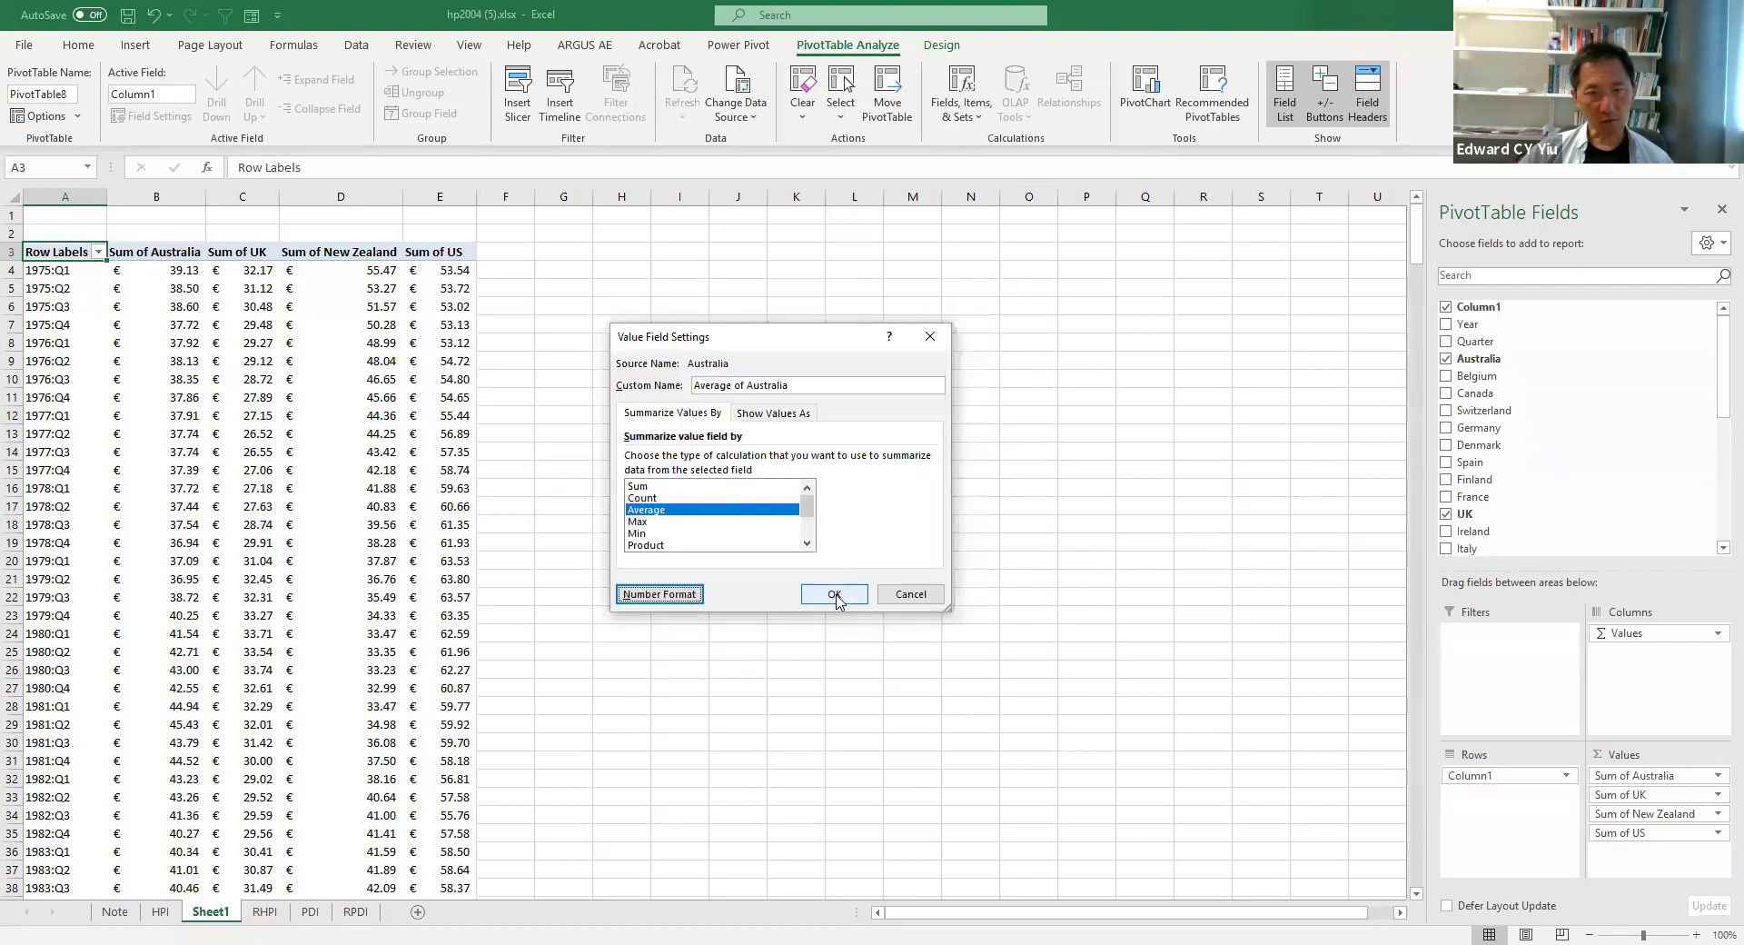
{"action": "left_click", "coordinate": [835, 594]}
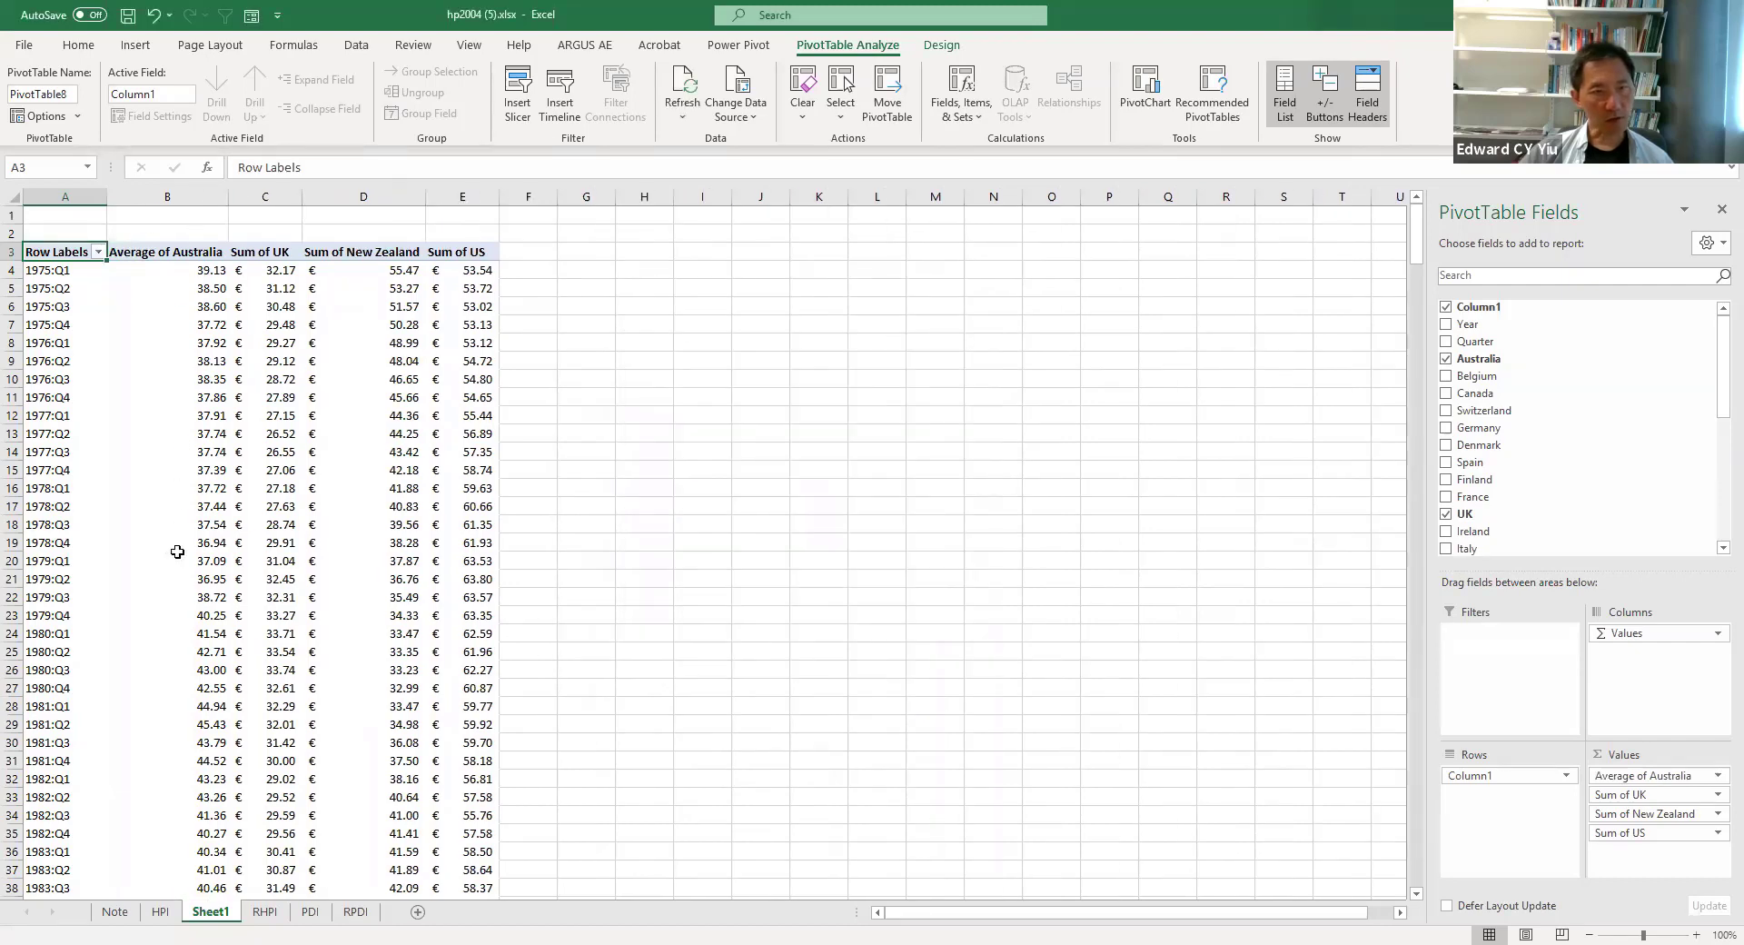
Rename the Australia value field to HPI of Australia
{"action": "left_click", "coordinate": [1704, 796]}
{"action": "left_click", "coordinate": [1598, 874]}
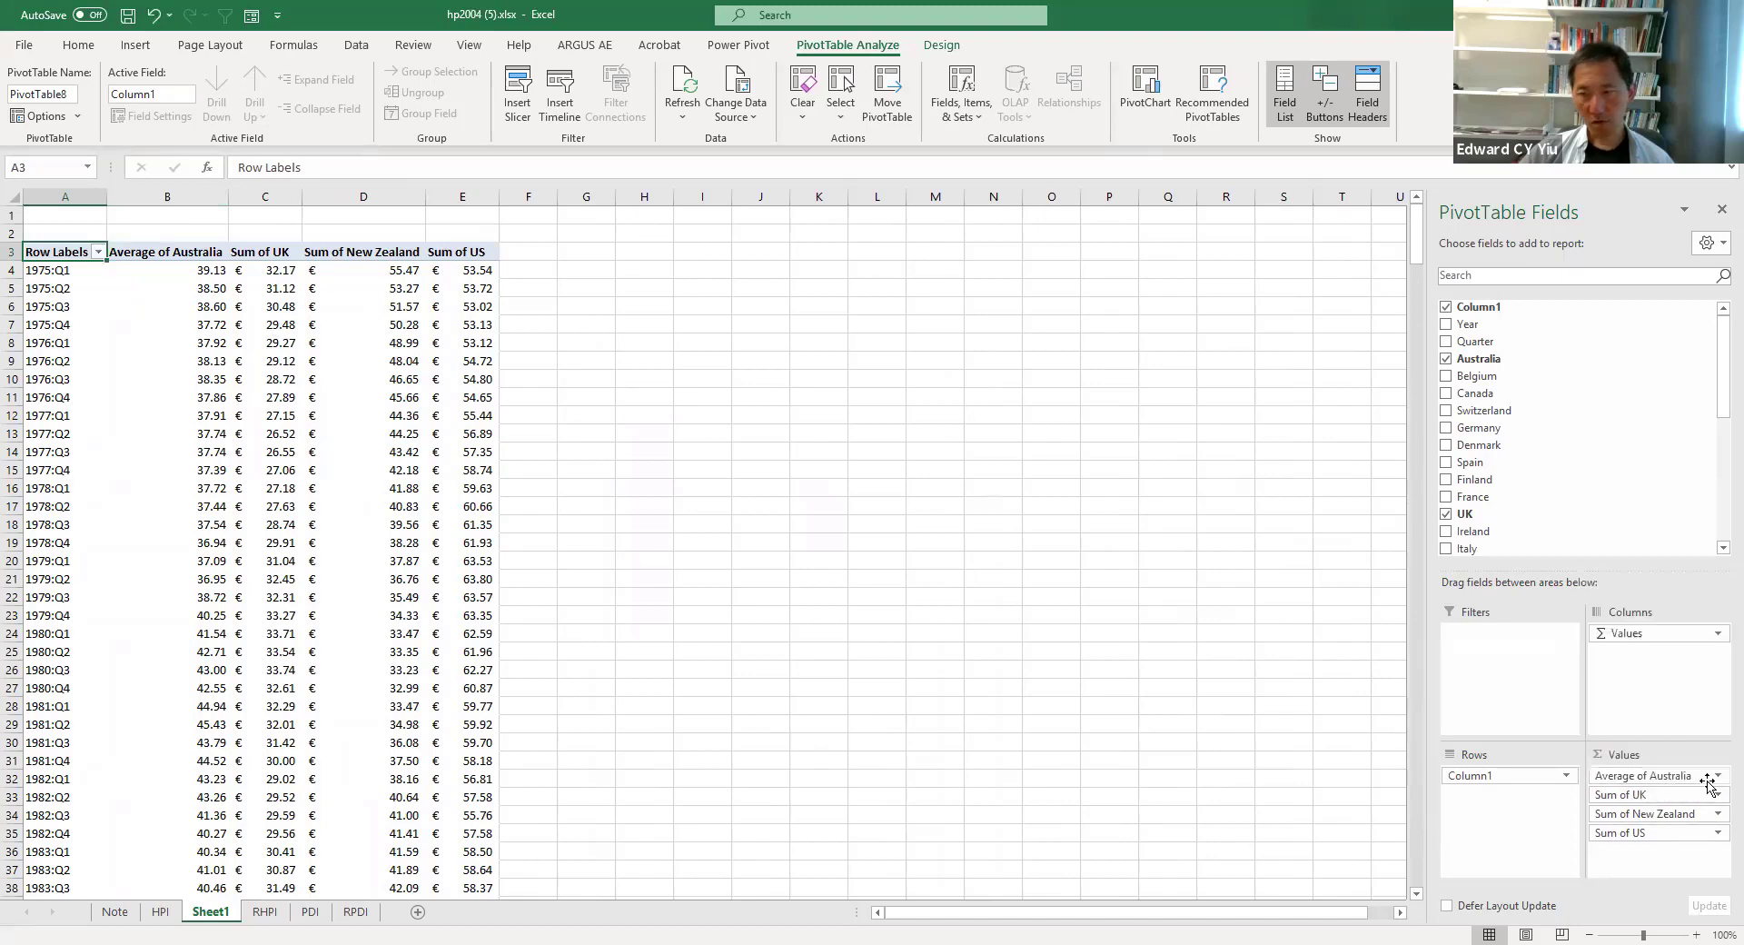
{"action": "left_click", "coordinate": [1717, 777]}
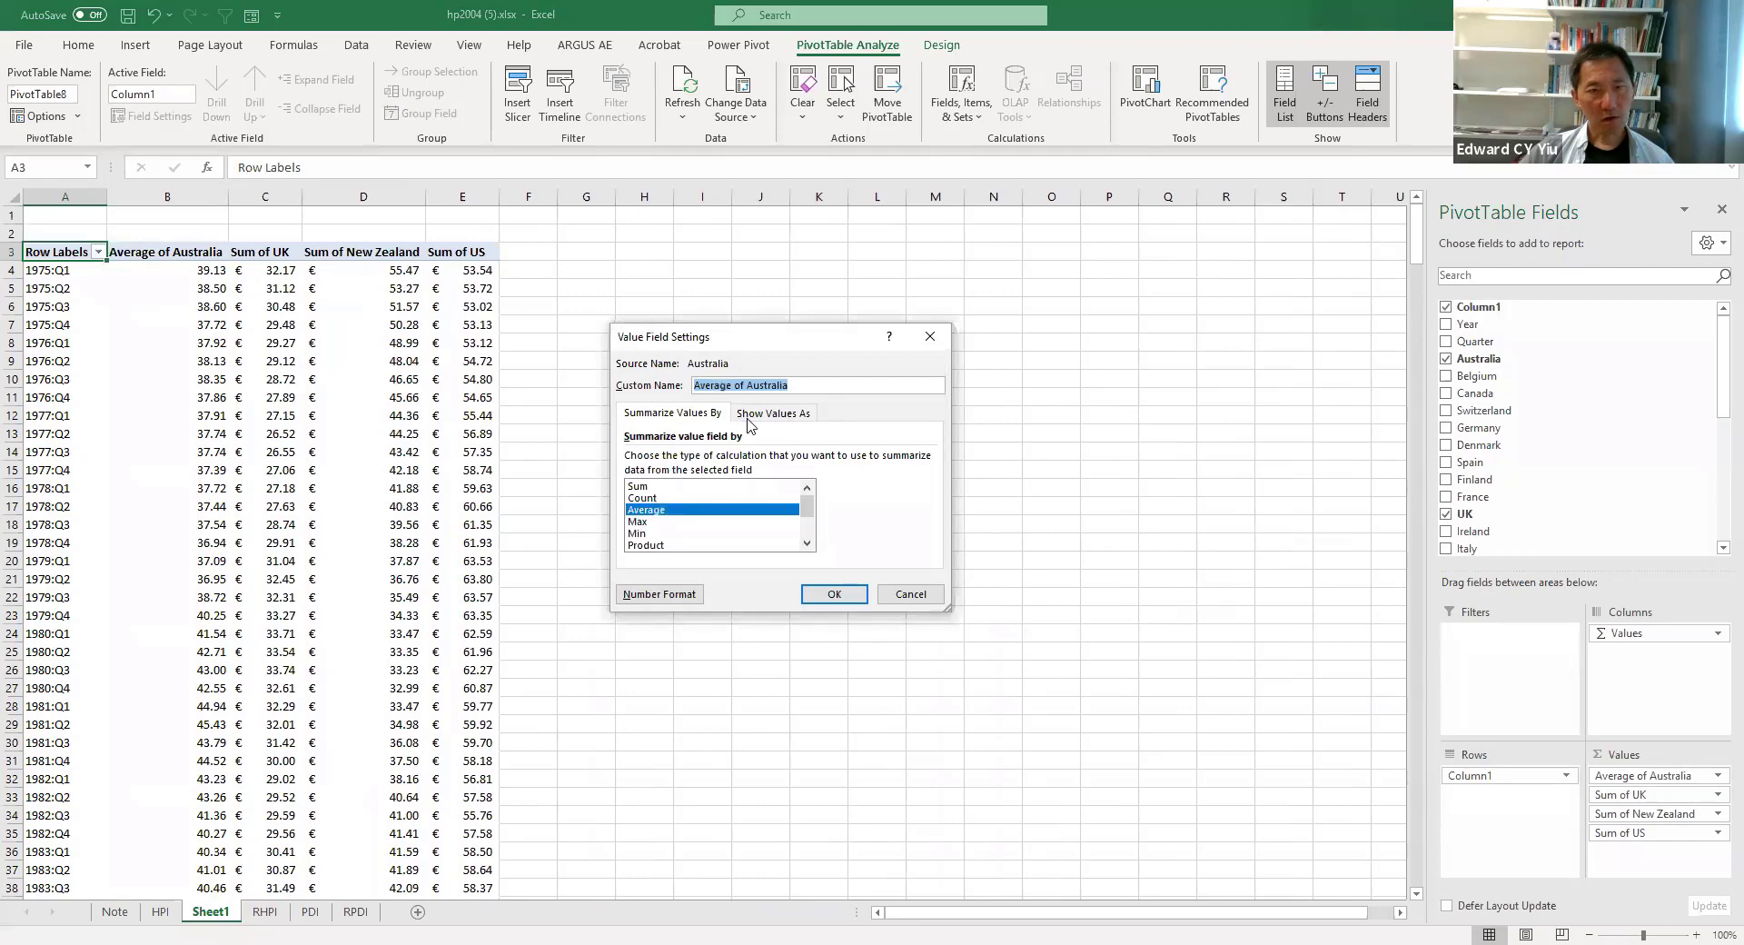
{"action": "left_click_drag", "start_coordinate": [737, 385], "coordinate": [693, 385]}
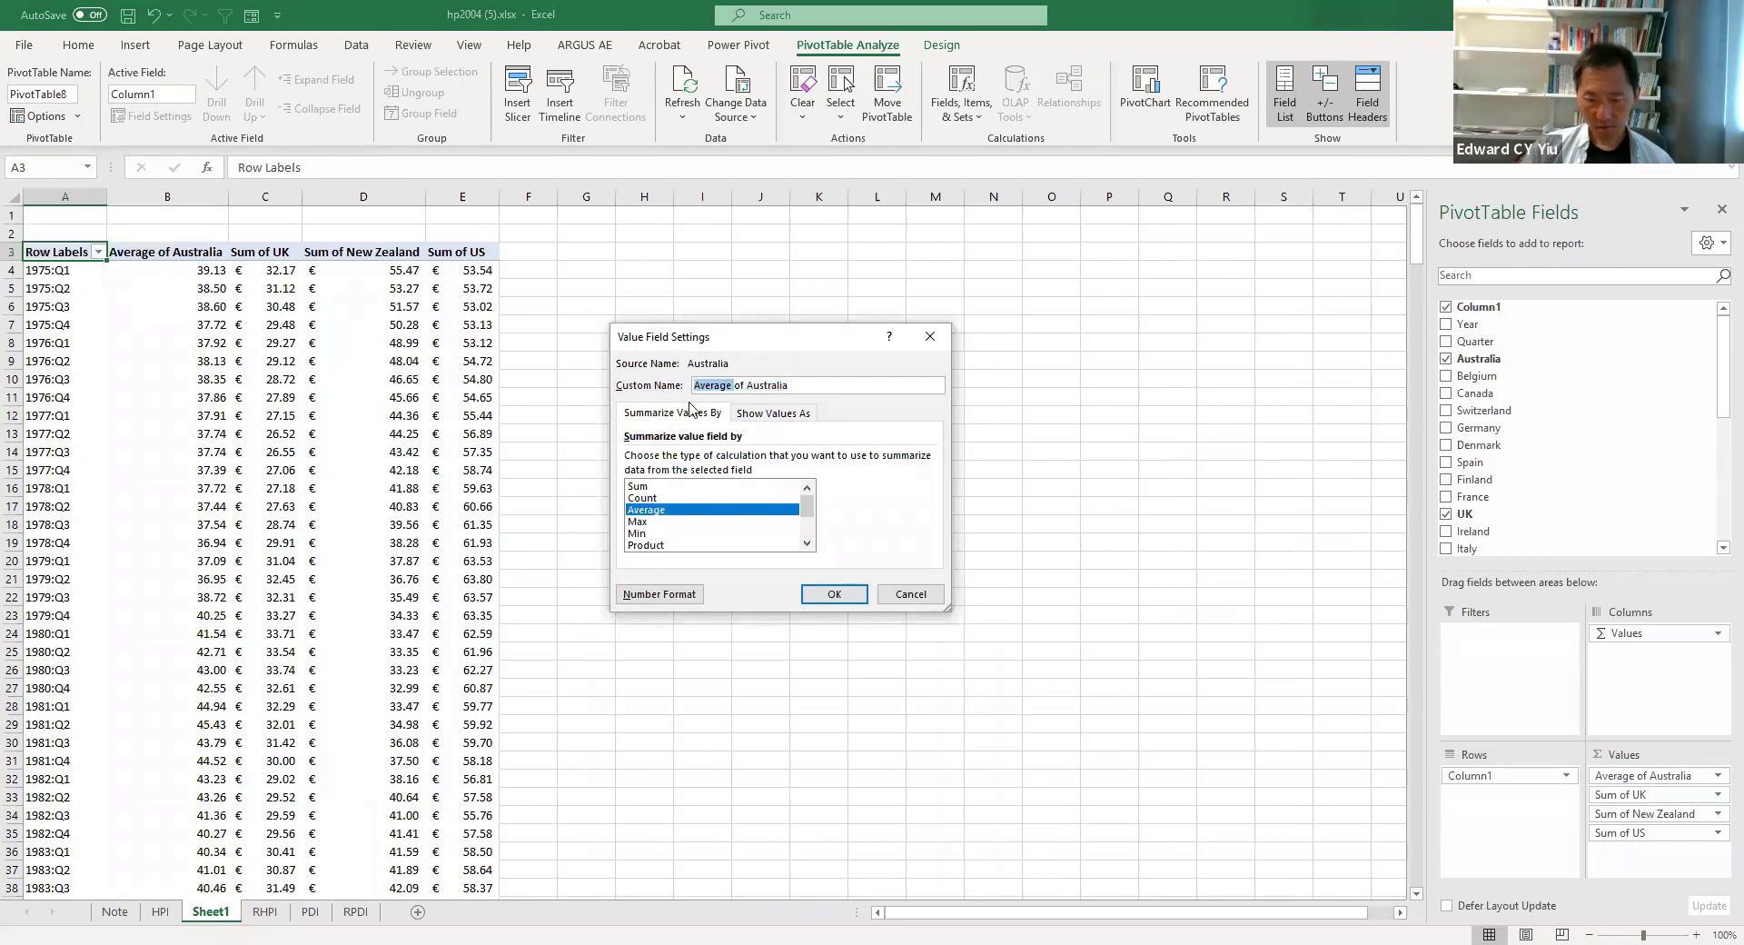
{"action": "type", "text": "HPI"}
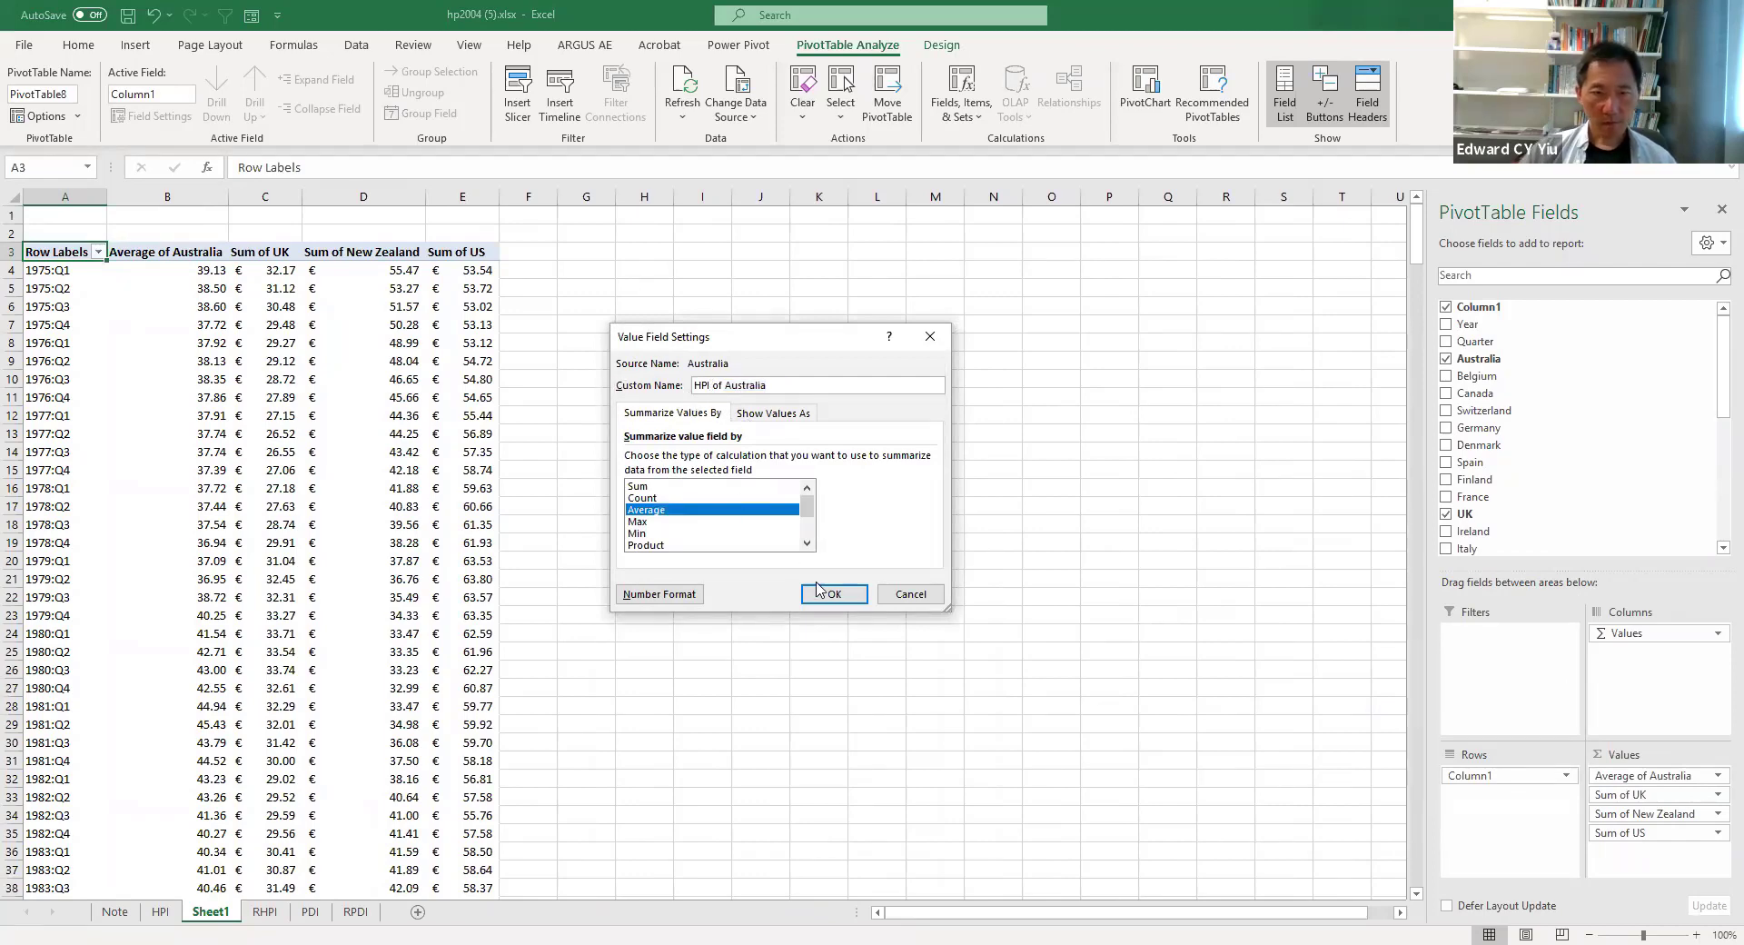
{"action": "left_click", "coordinate": [834, 595]}
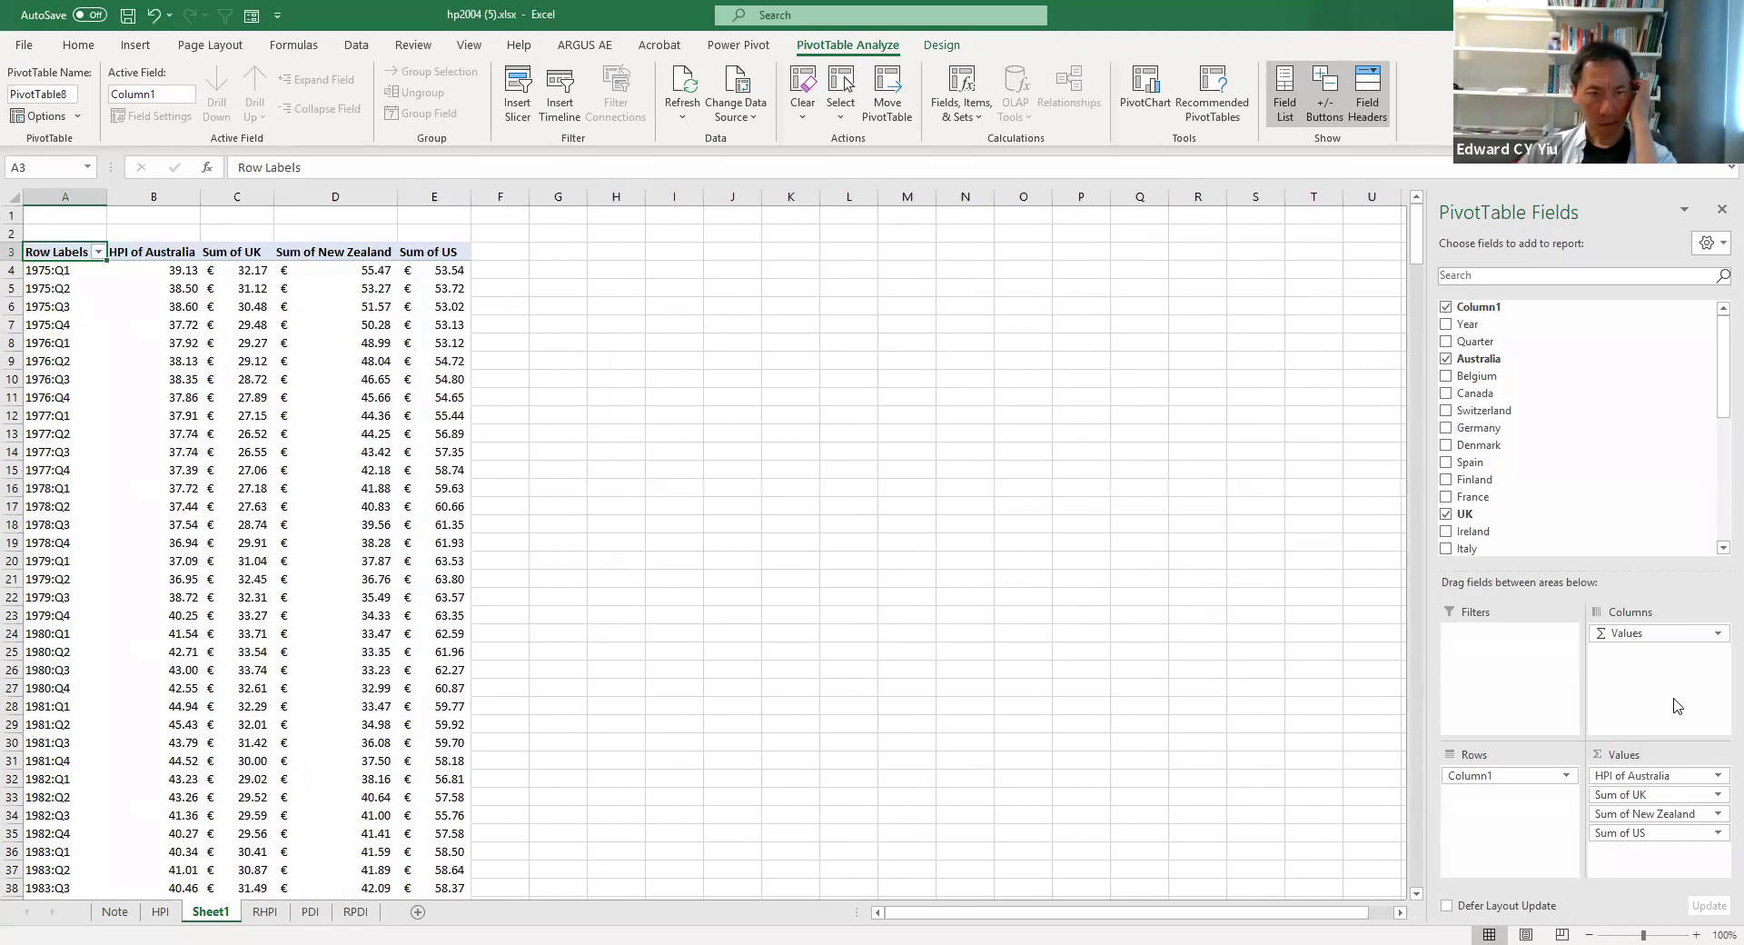
Insert a line pivot chart of the table and enlarge it across the sheet
{"action": "left_click", "coordinate": [168, 275]}
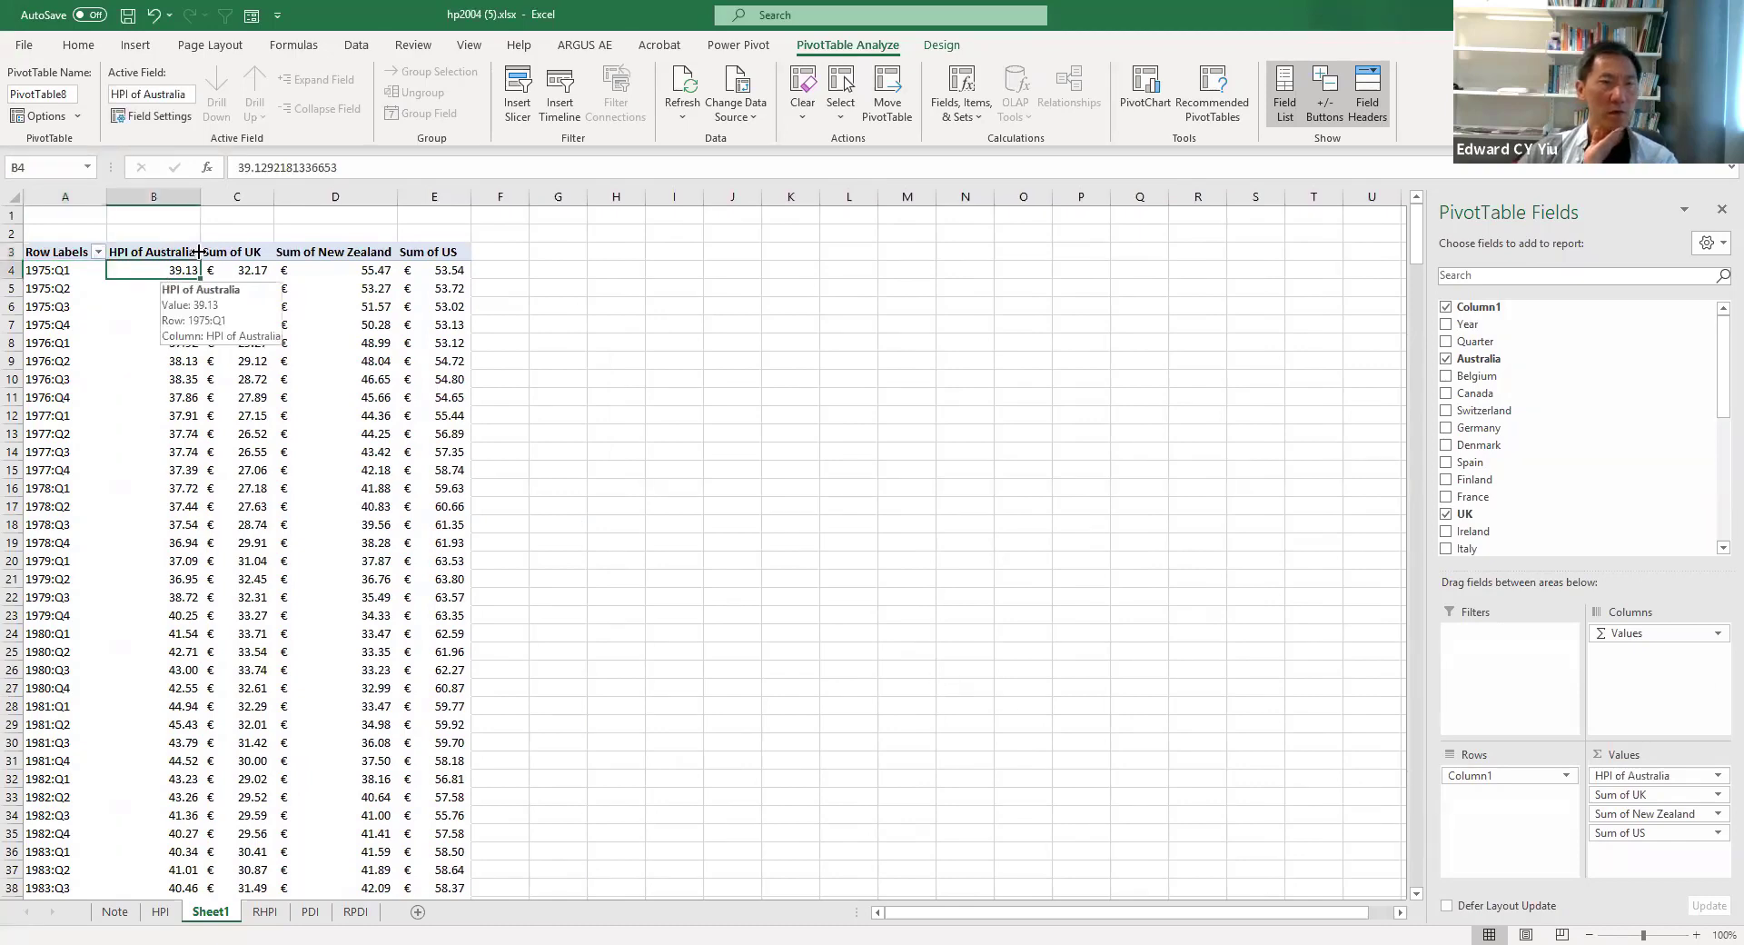
{"action": "left_click", "coordinate": [135, 44]}
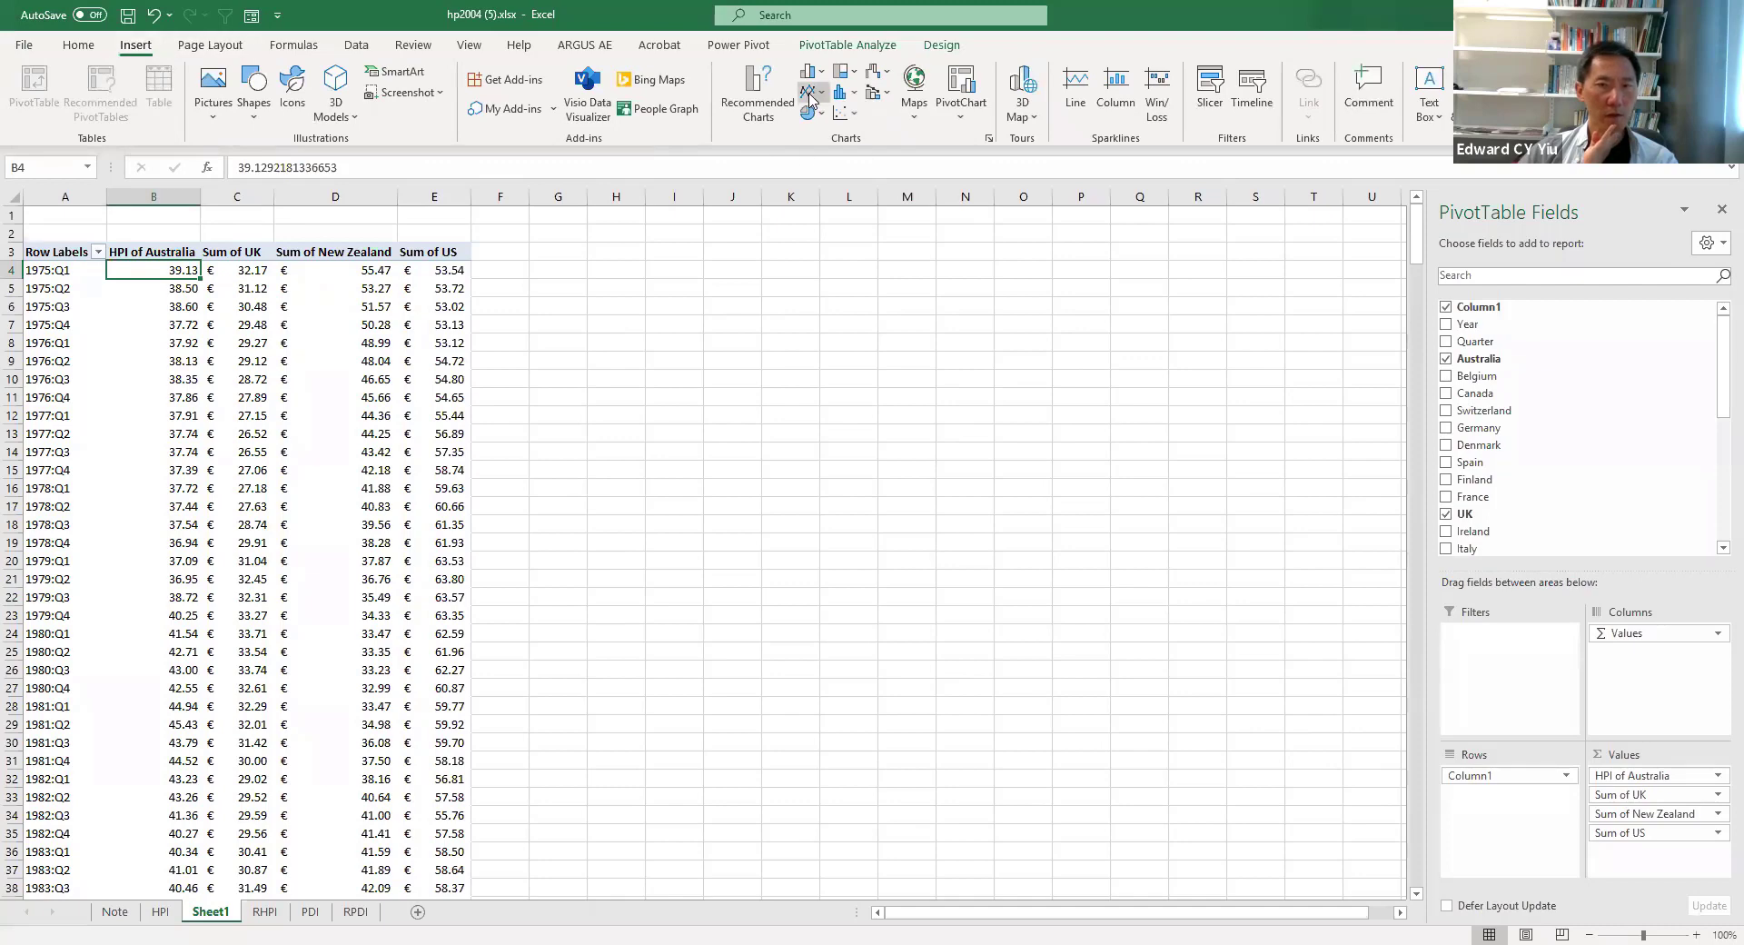
{"action": "left_click", "coordinate": [811, 98]}
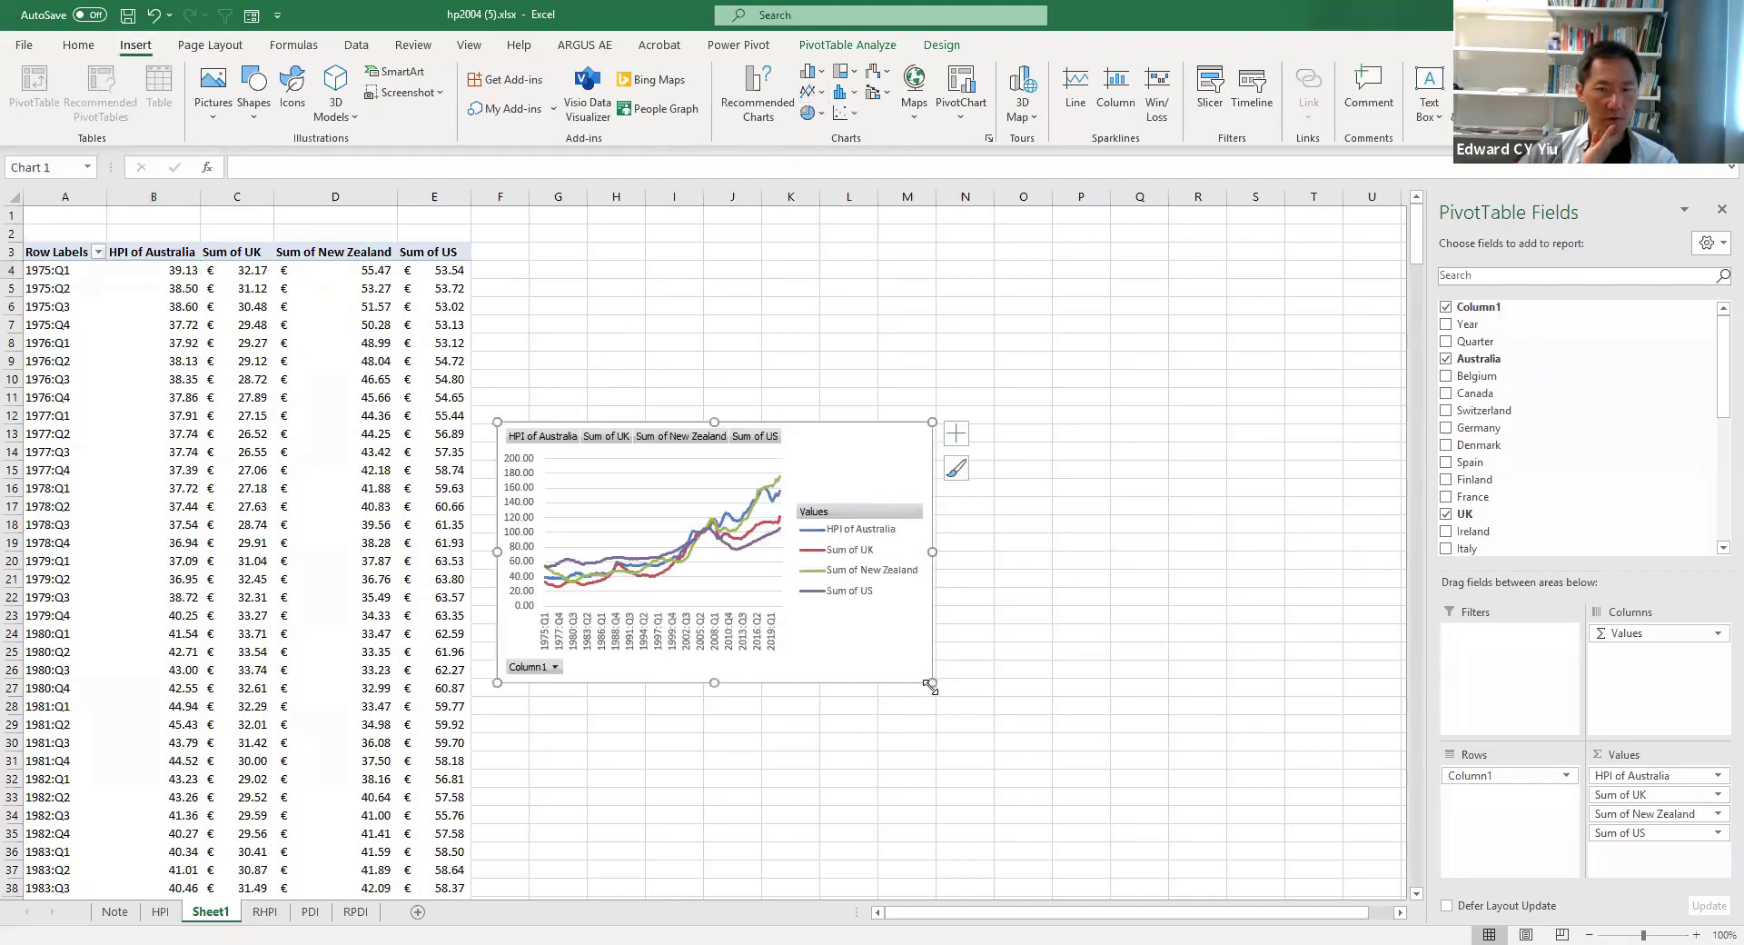
{"action": "left_click_drag", "start_coordinate": [932, 682], "coordinate": [1367, 824]}
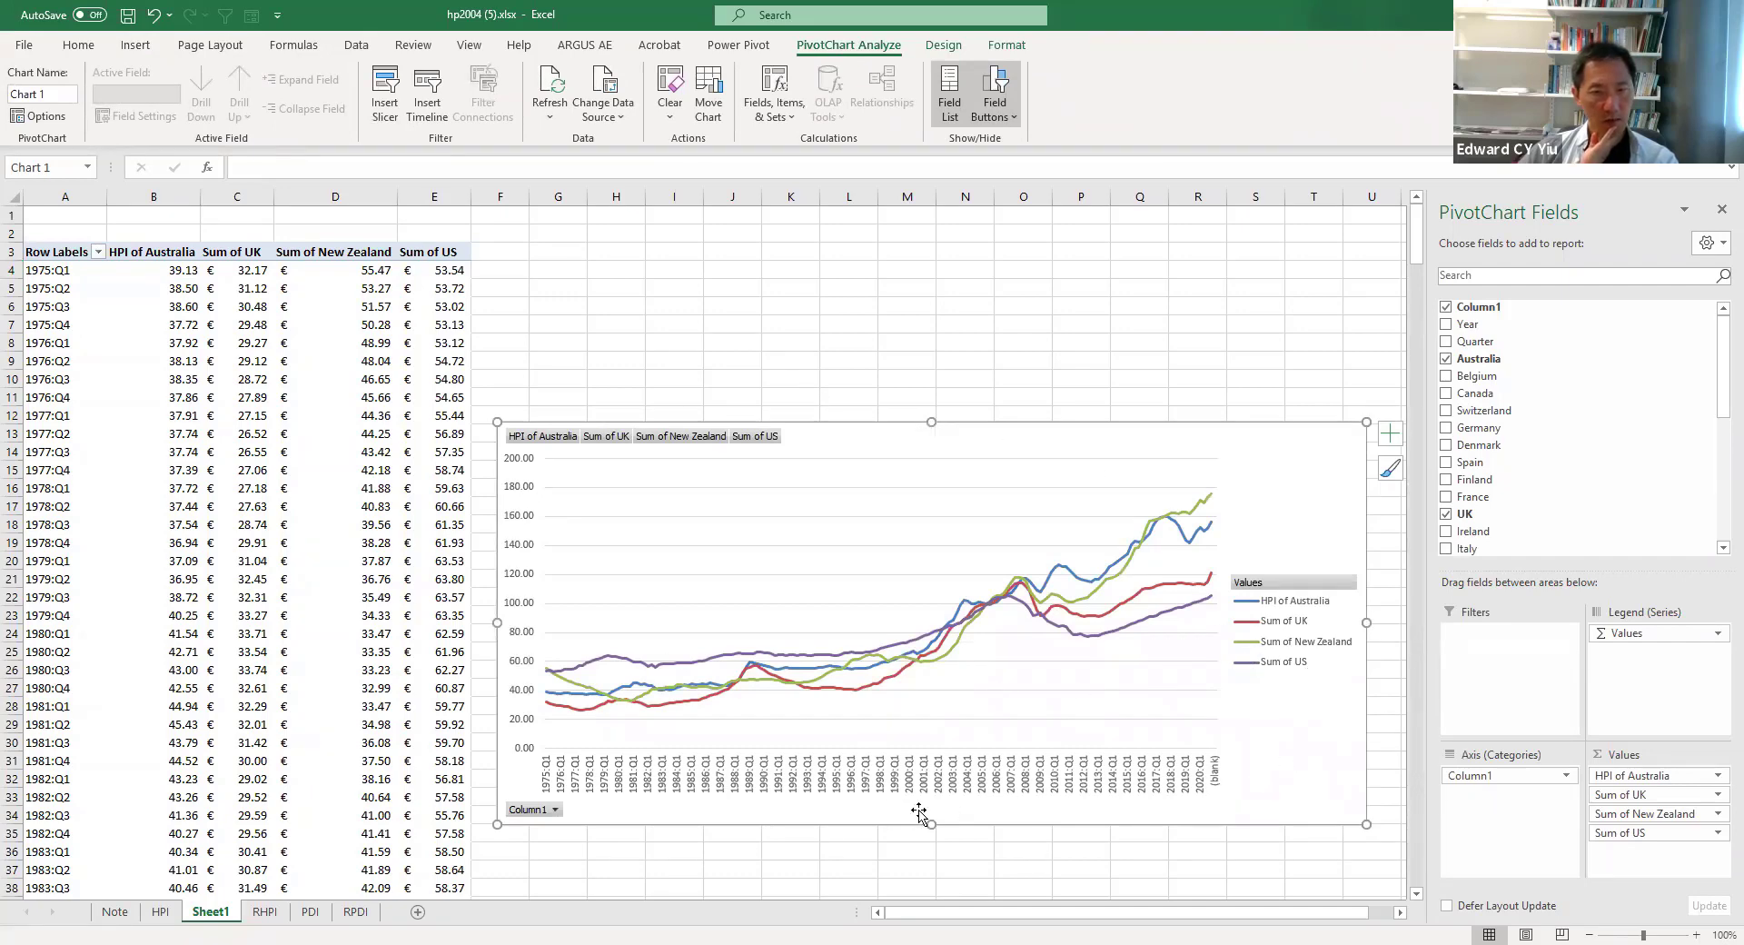
{"action": "left_click", "coordinate": [554, 810]}
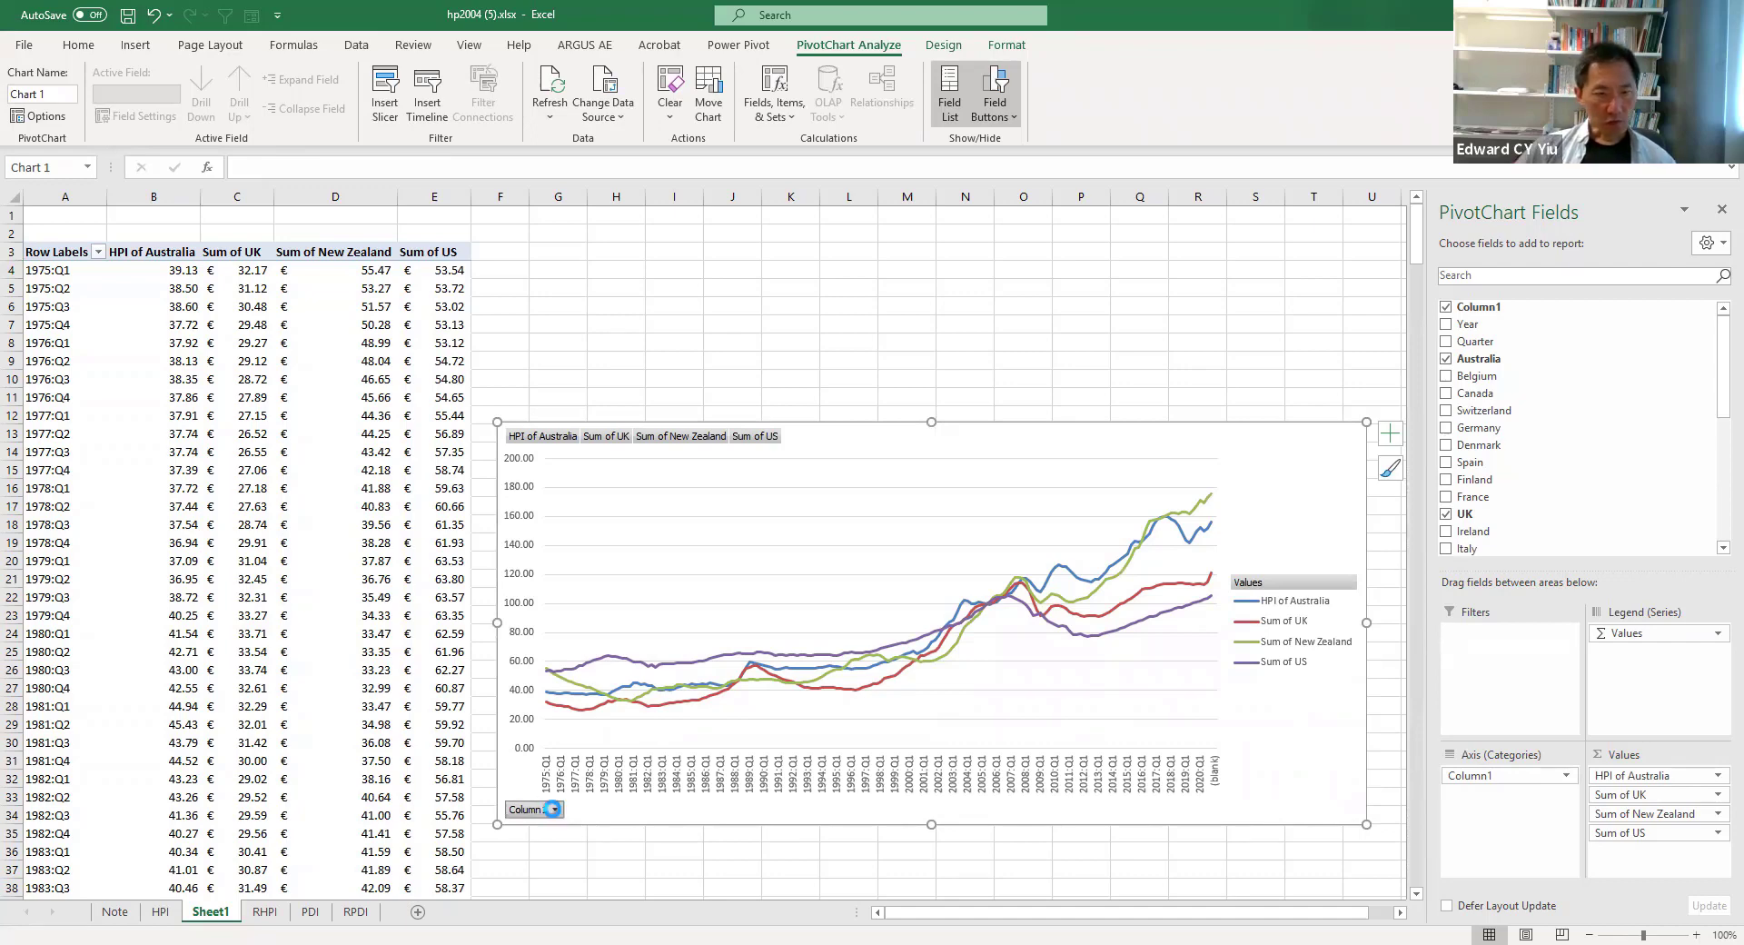
Filter out all 1975 and 1976 quarters from the chart's Column1 field
{"action": "left_click", "coordinate": [553, 808]}
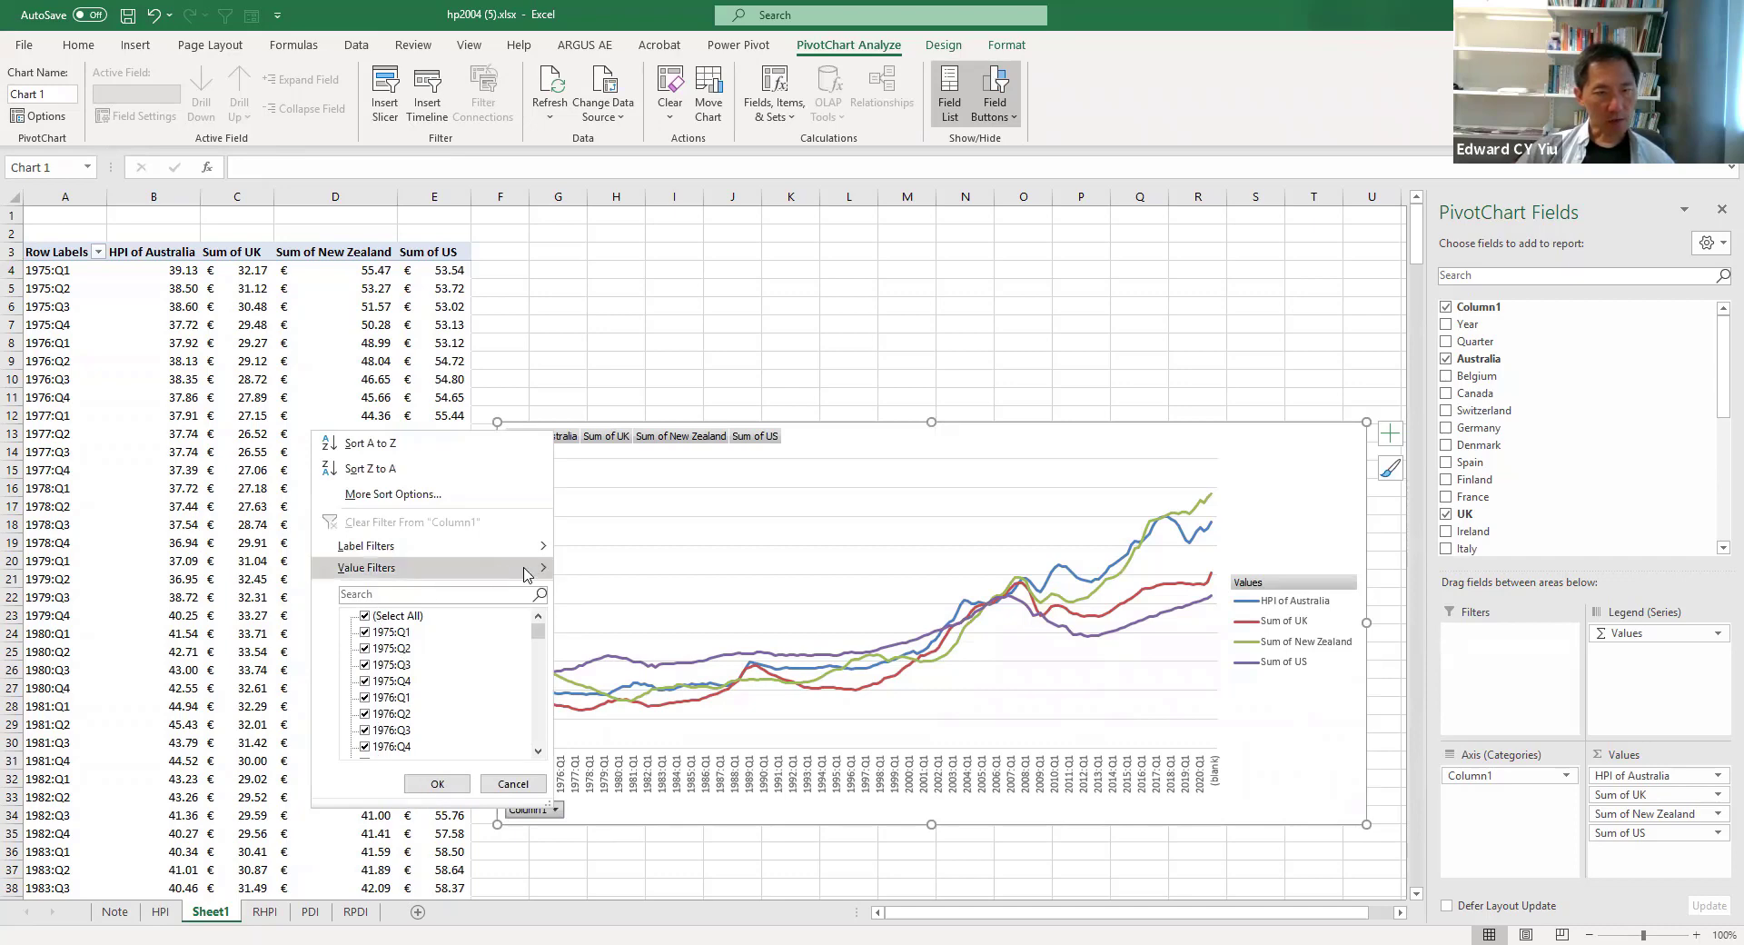
{"action": "left_click", "coordinate": [365, 616]}
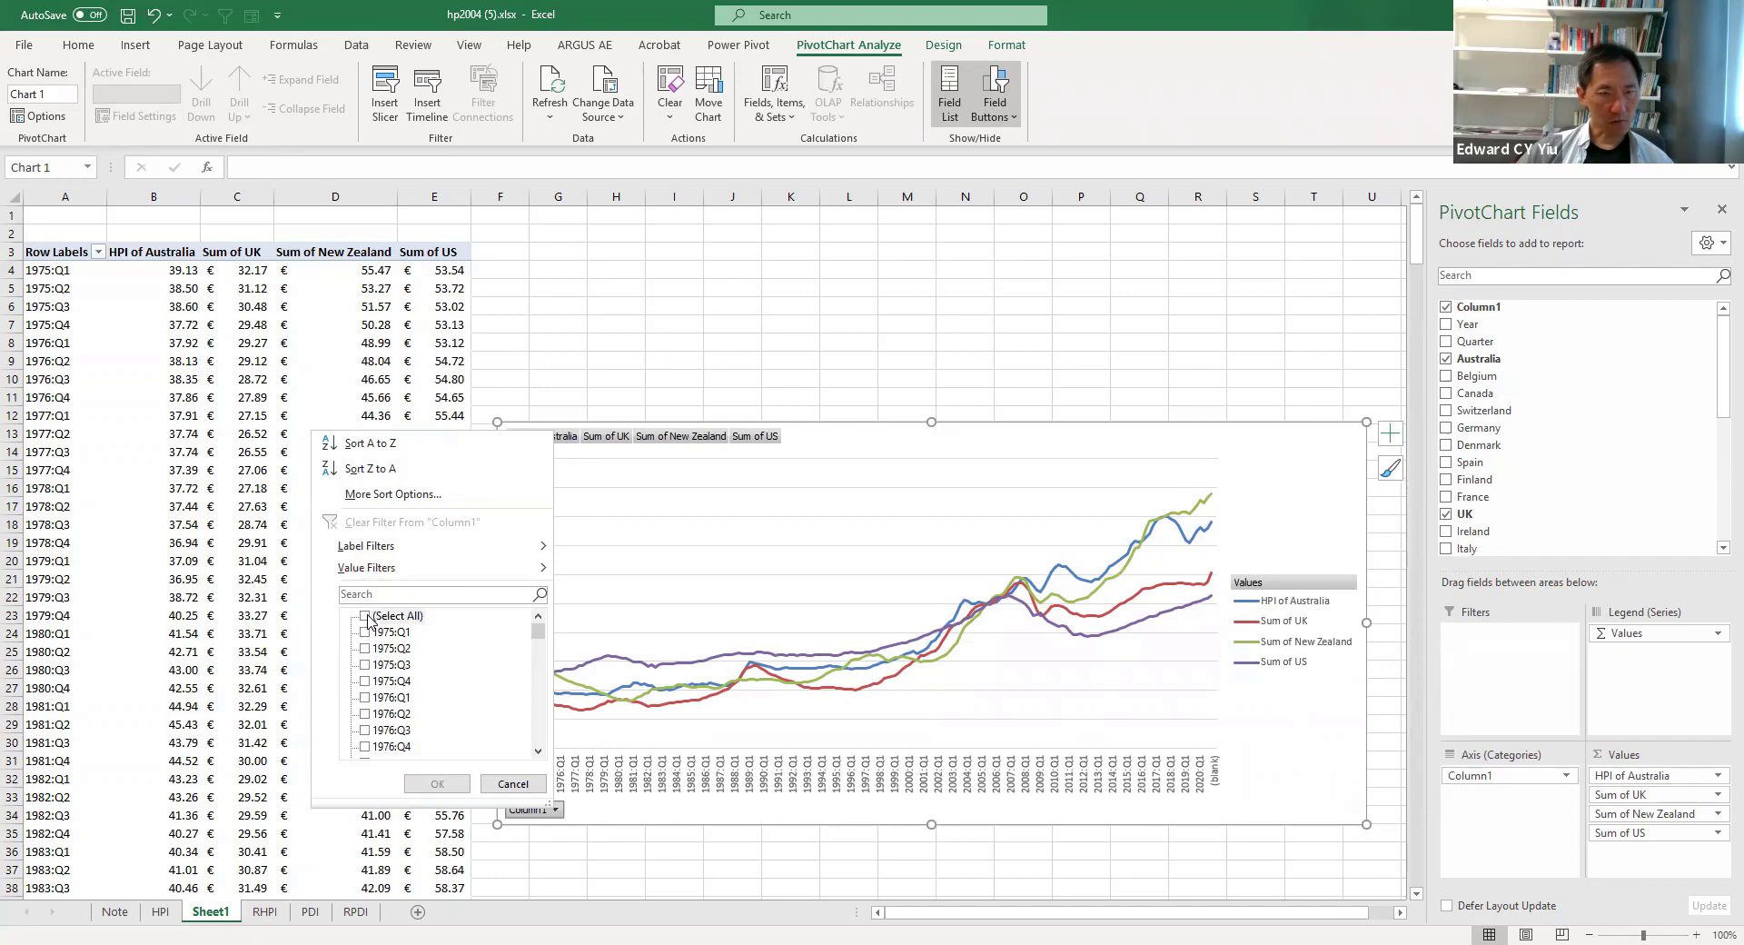
{"action": "left_click", "coordinate": [365, 615]}
{"action": "left_click", "coordinate": [365, 649]}
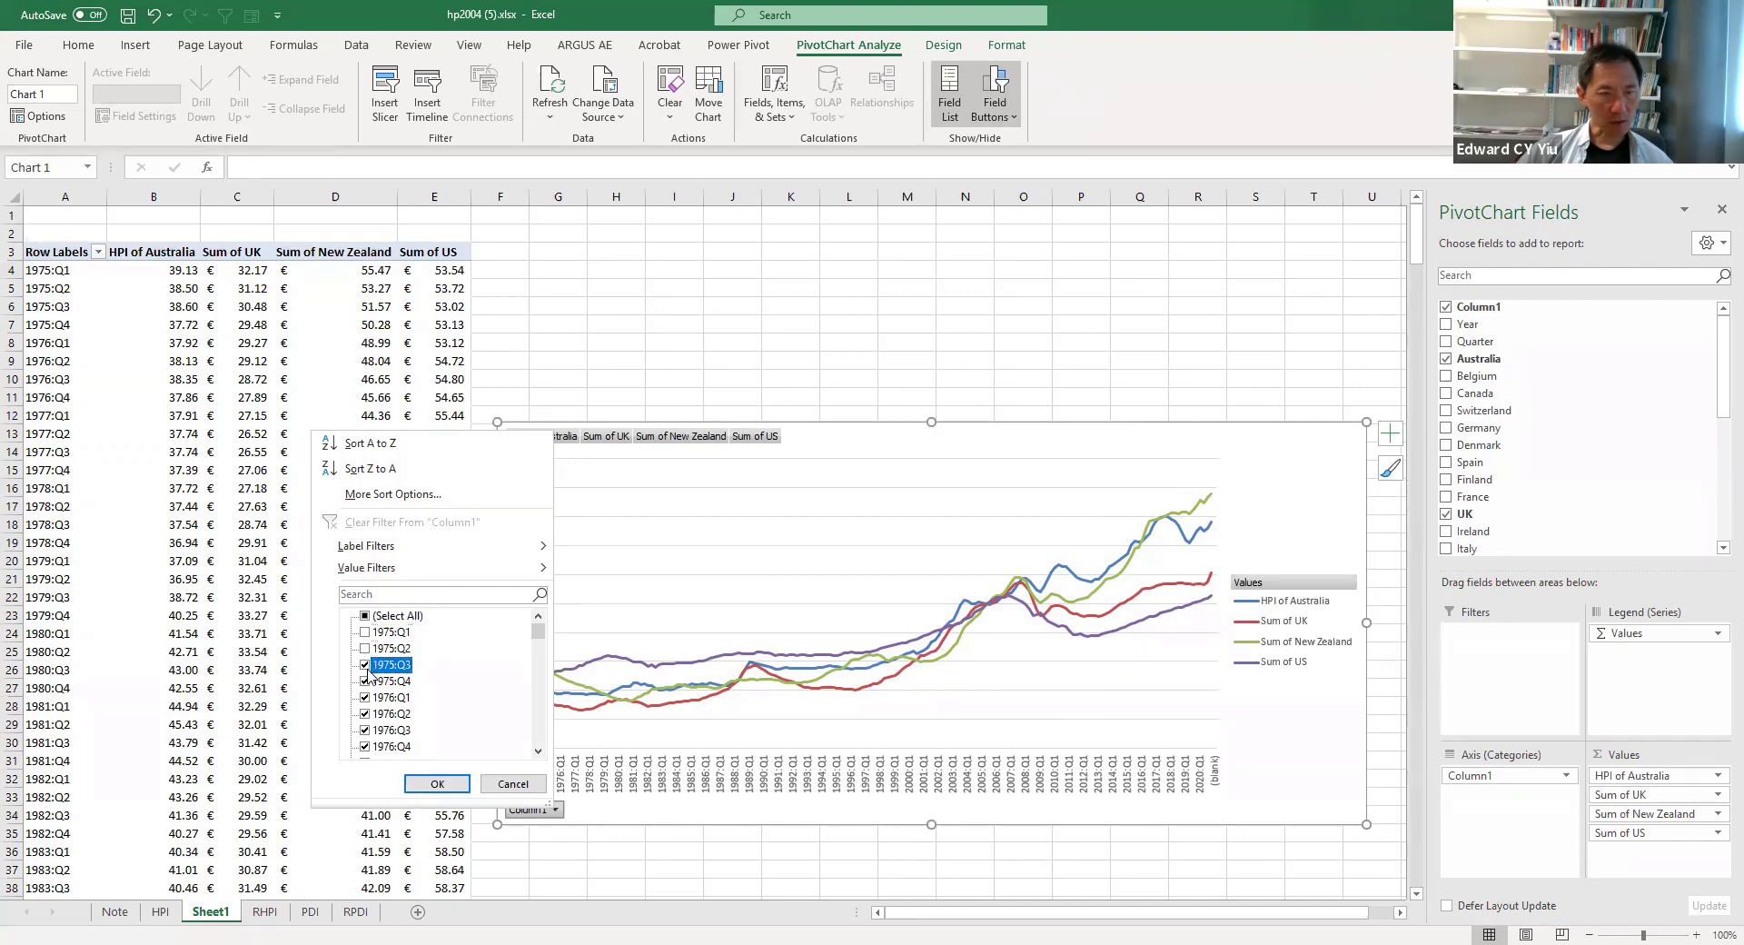
{"action": "left_click", "coordinate": [365, 681]}
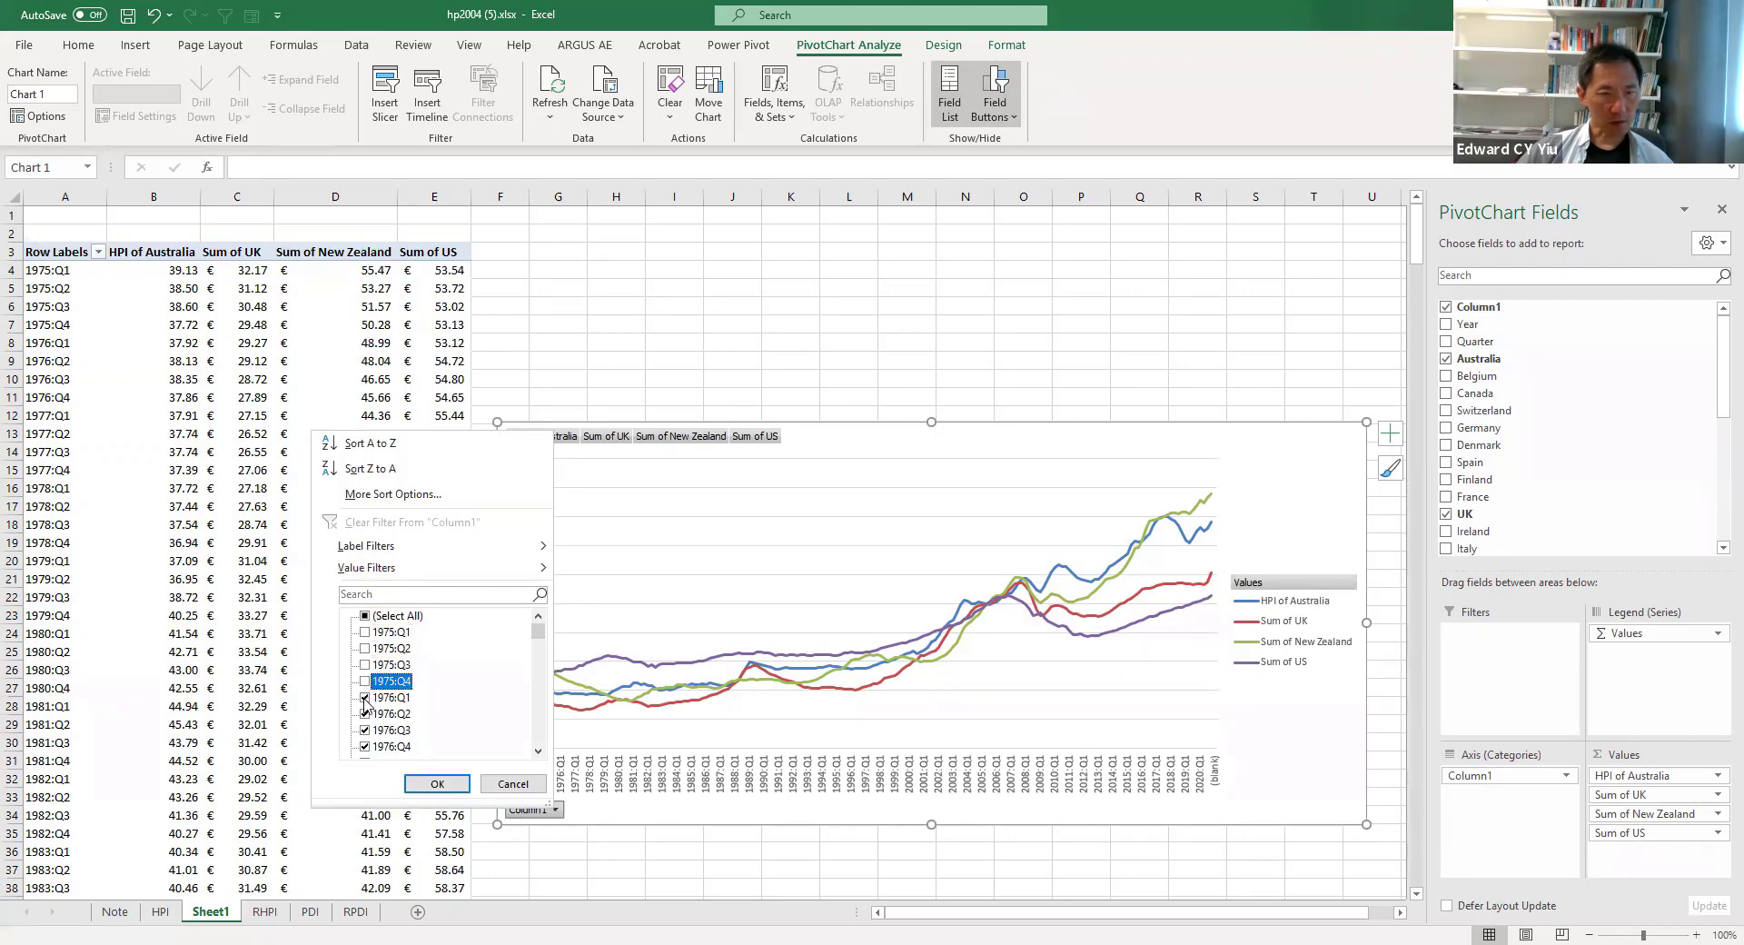
{"action": "left_click", "coordinate": [366, 714]}
{"action": "left_click", "coordinate": [365, 747]}
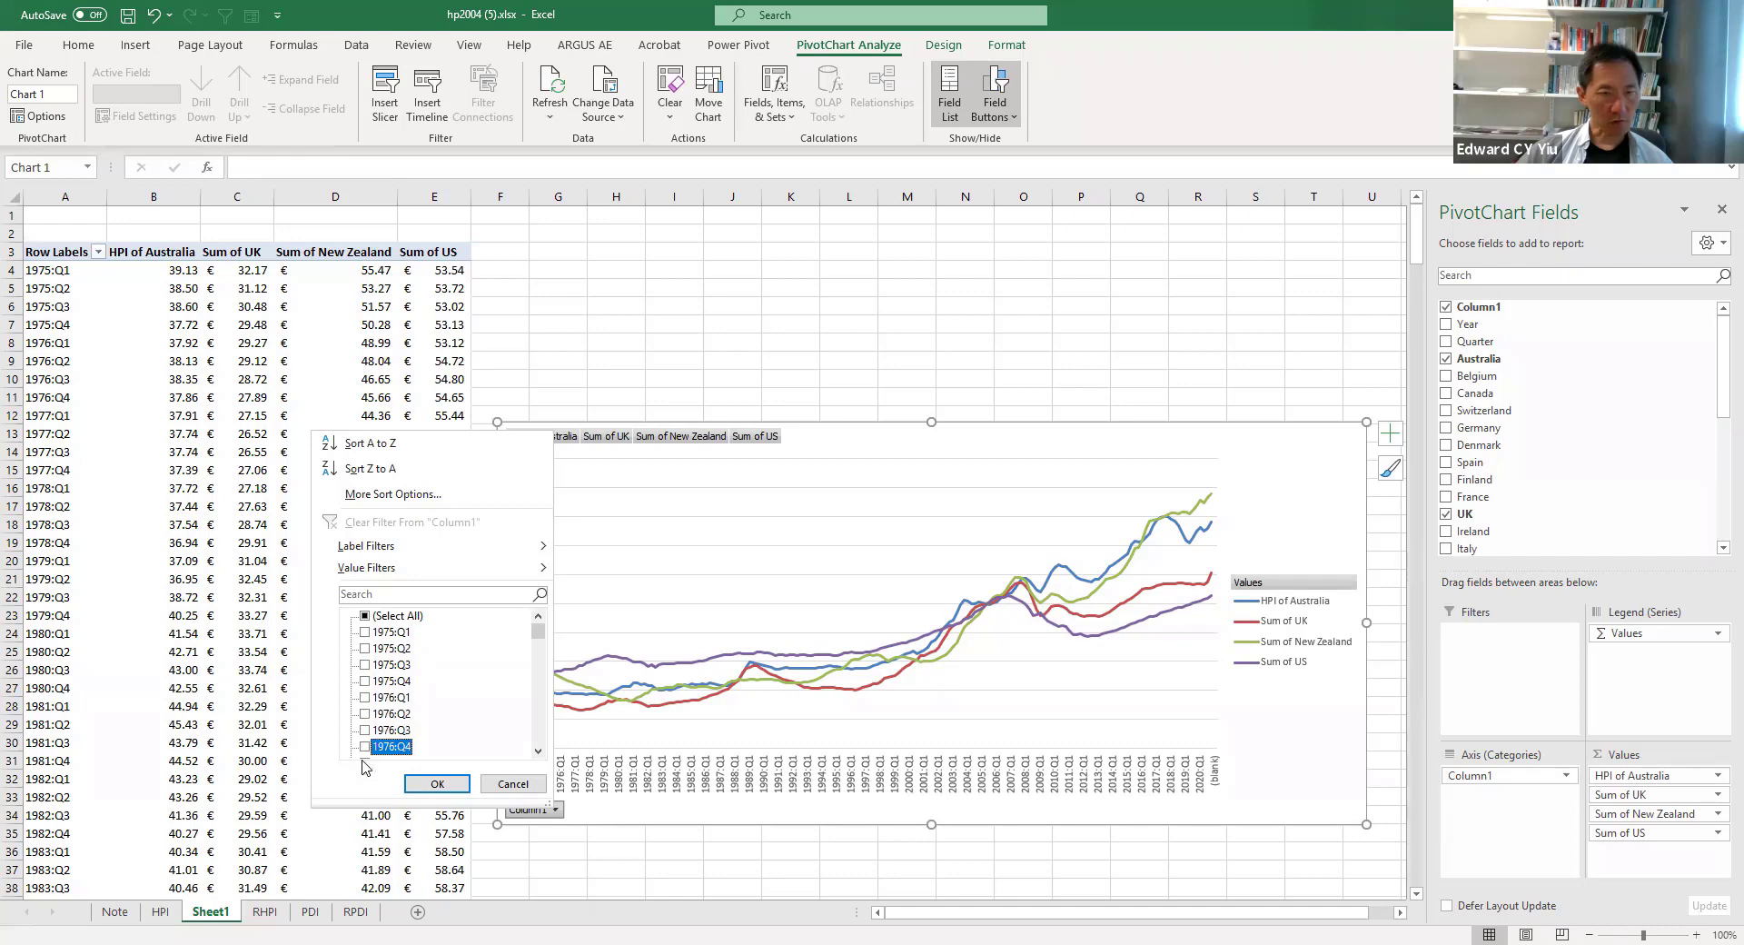
{"action": "left_click", "coordinate": [454, 785]}
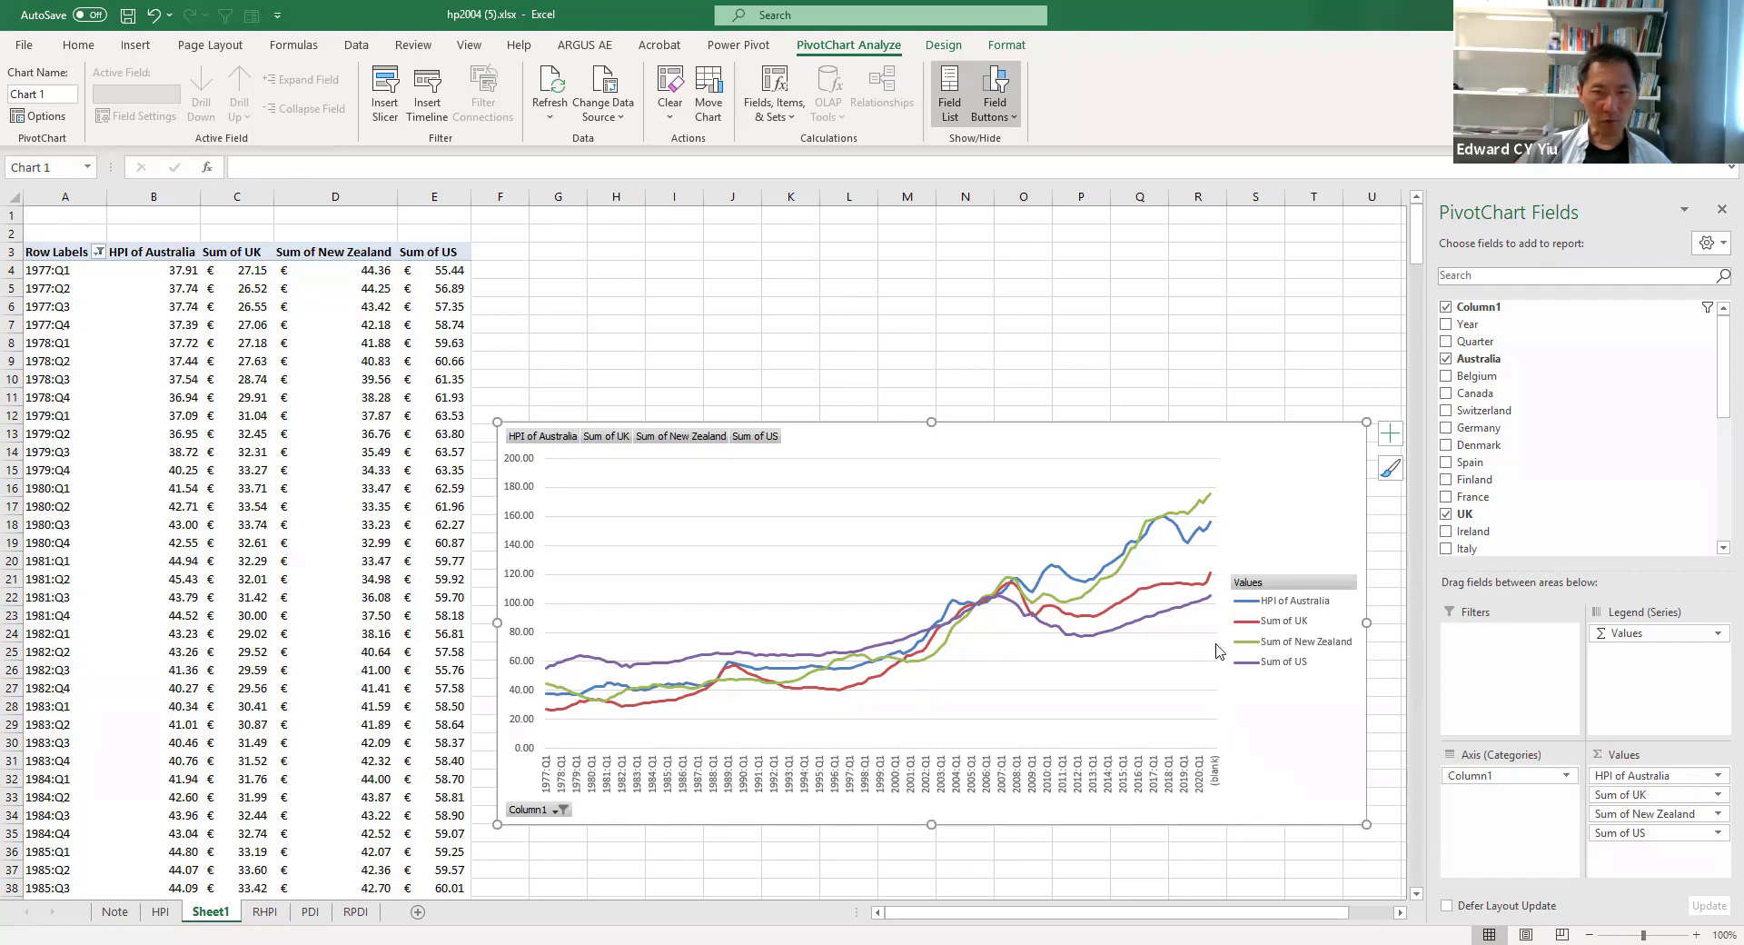
Also exclude the (blank) entry from the quarter filter
{"action": "left_click", "coordinate": [543, 810]}
{"action": "left_click_drag", "start_coordinate": [527, 636], "coordinate": [522, 772]}
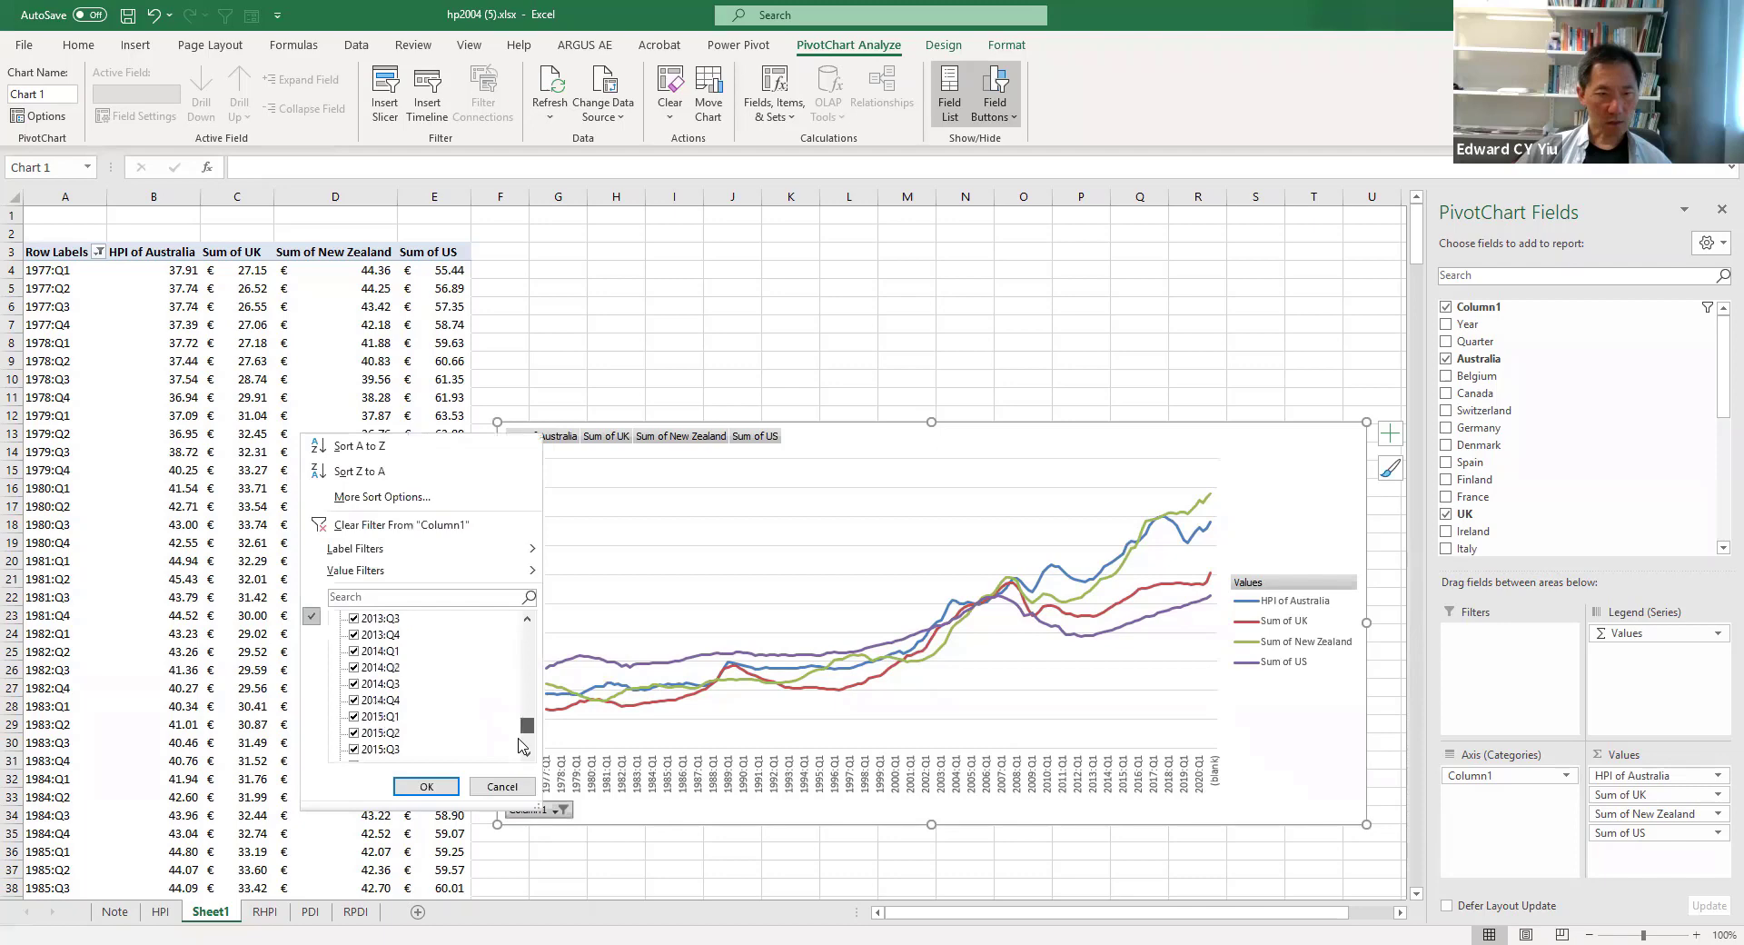
{"action": "left_click", "coordinate": [355, 750]}
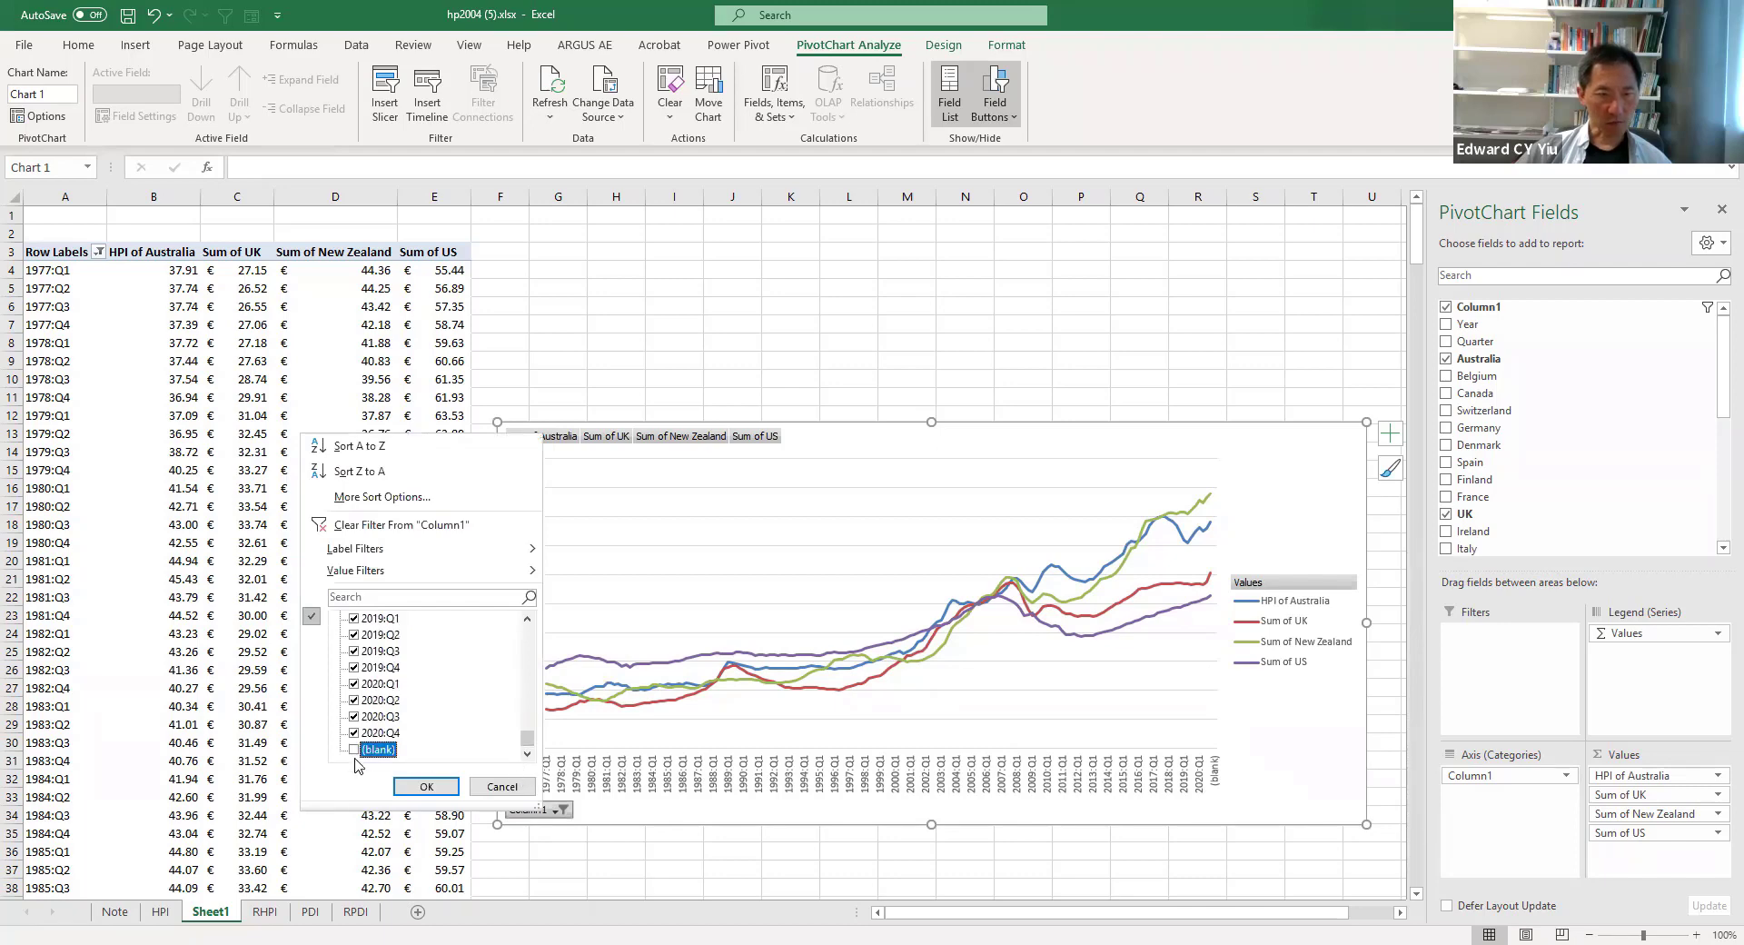
{"action": "left_click", "coordinate": [426, 786]}
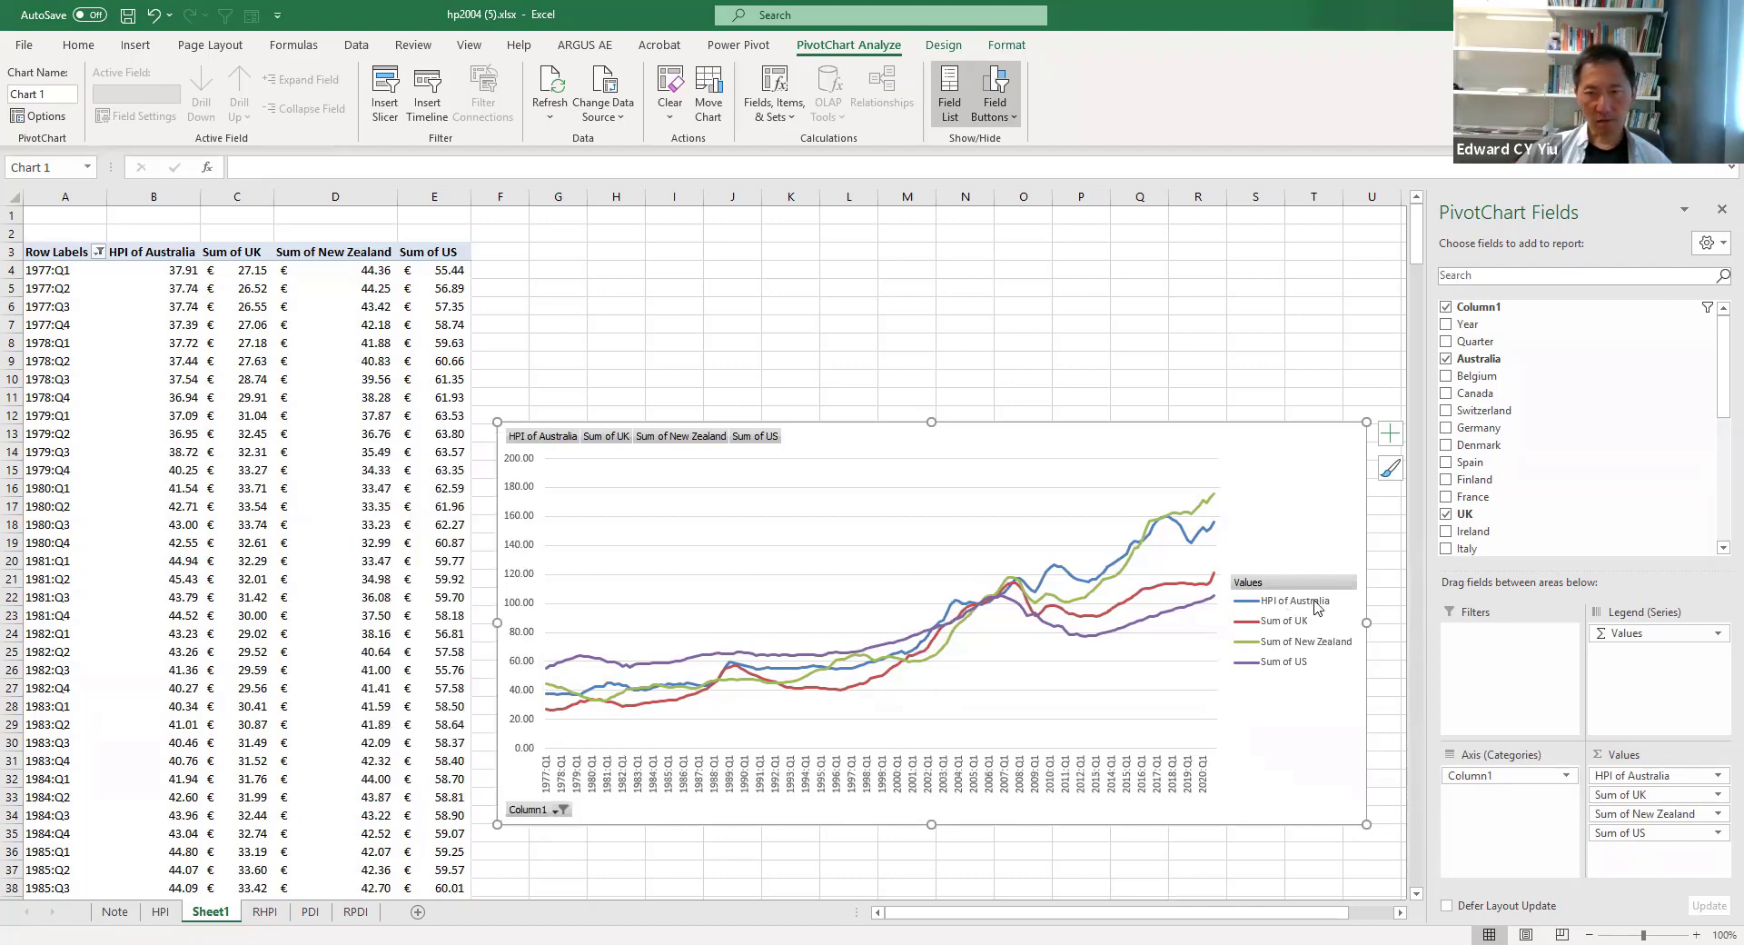
Remove the UK series and add Germany and Japan to the pivot values
{"action": "left_click", "coordinate": [1347, 584]}
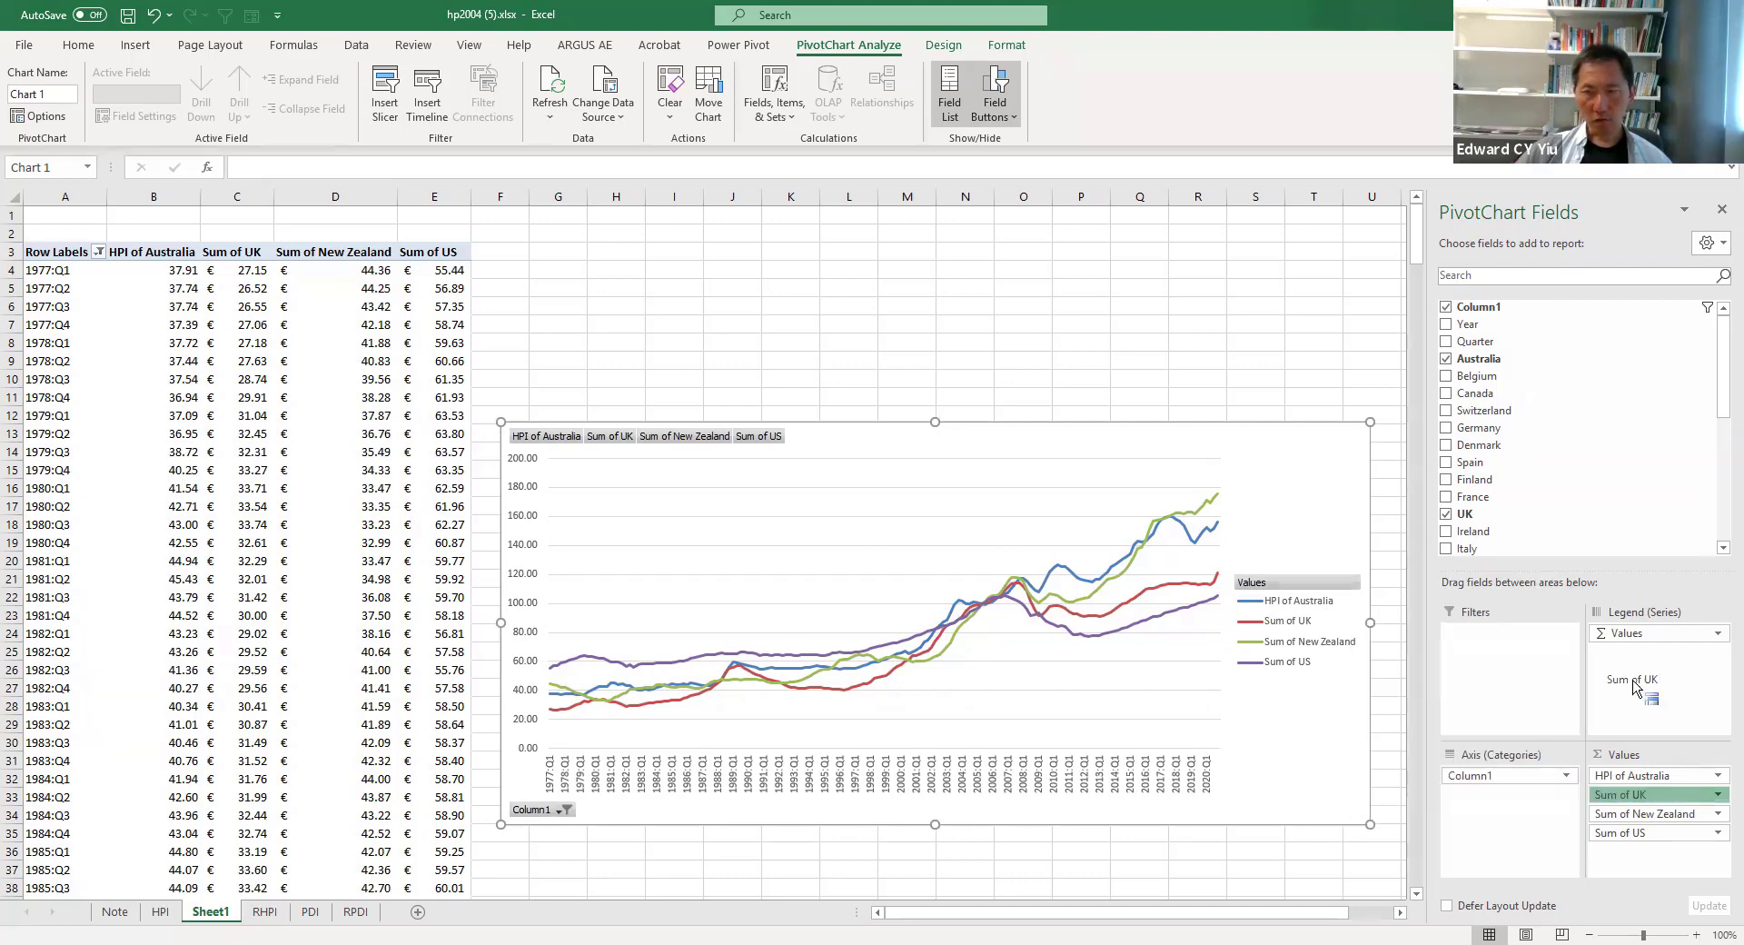
{"action": "mouse_move", "coordinate": [1691, 796]}
{"action": "left_mouse_down"}
{"action": "mouse_move", "coordinate": [1578, 472]}
{"action": "mouse_move", "coordinate": [1577, 507]}
{"action": "left_mouse_up"}
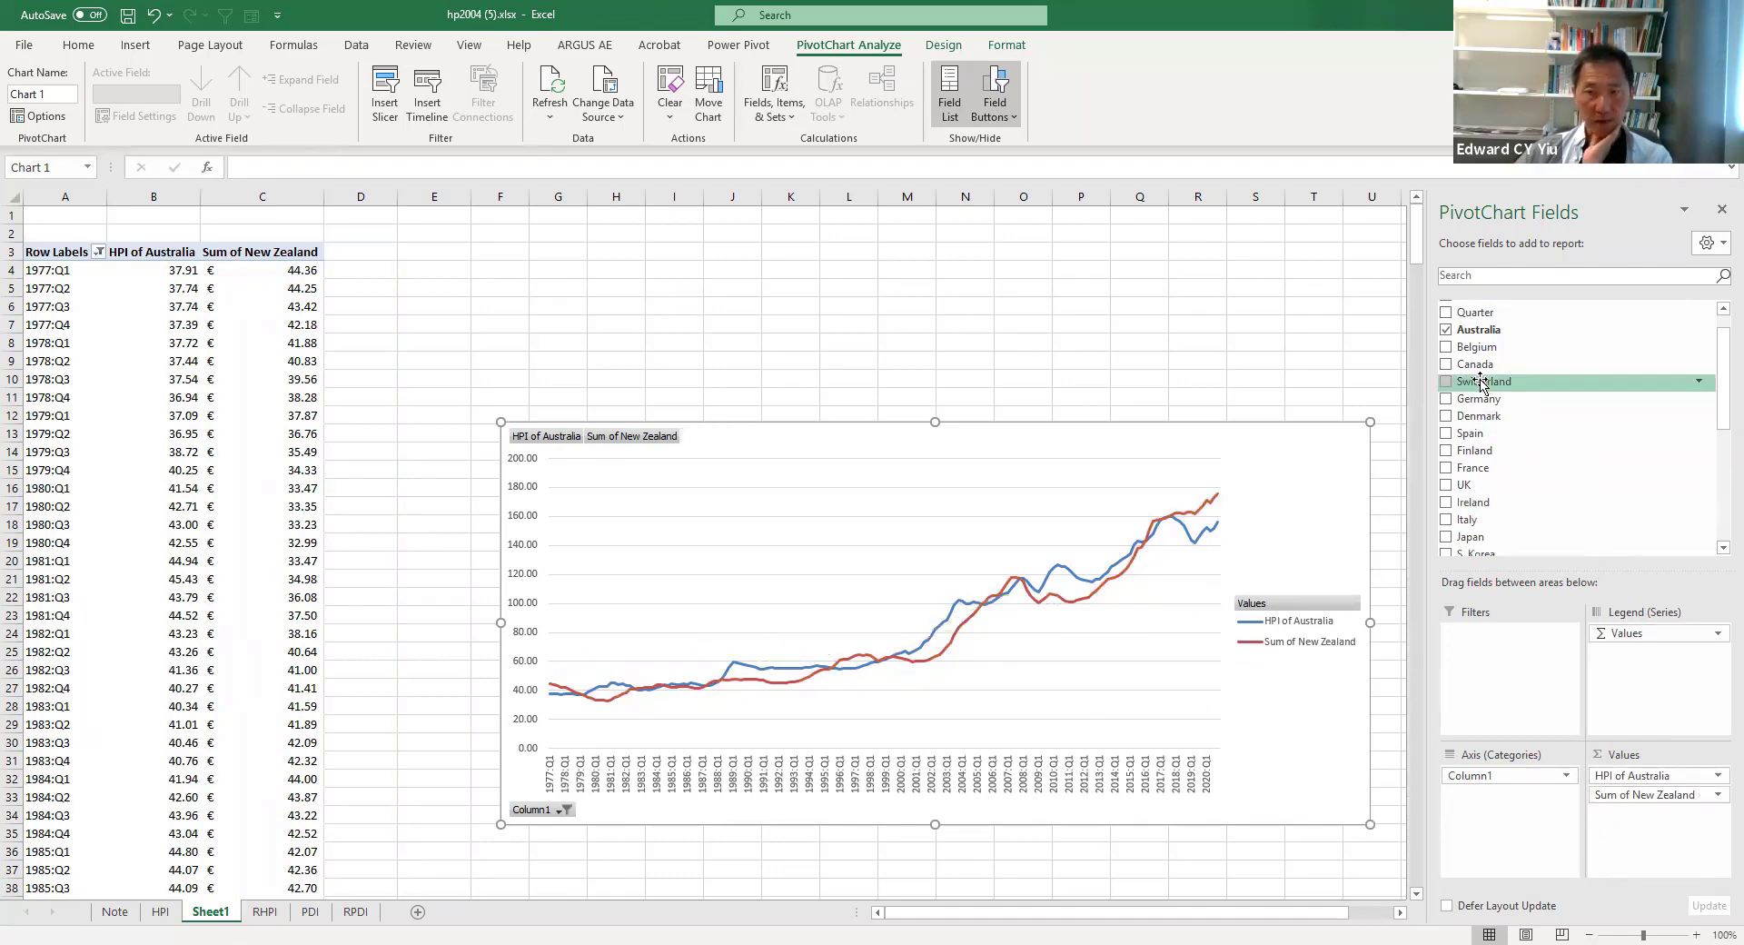
{"action": "left_click_drag", "start_coordinate": [1512, 409], "coordinate": [1672, 836]}
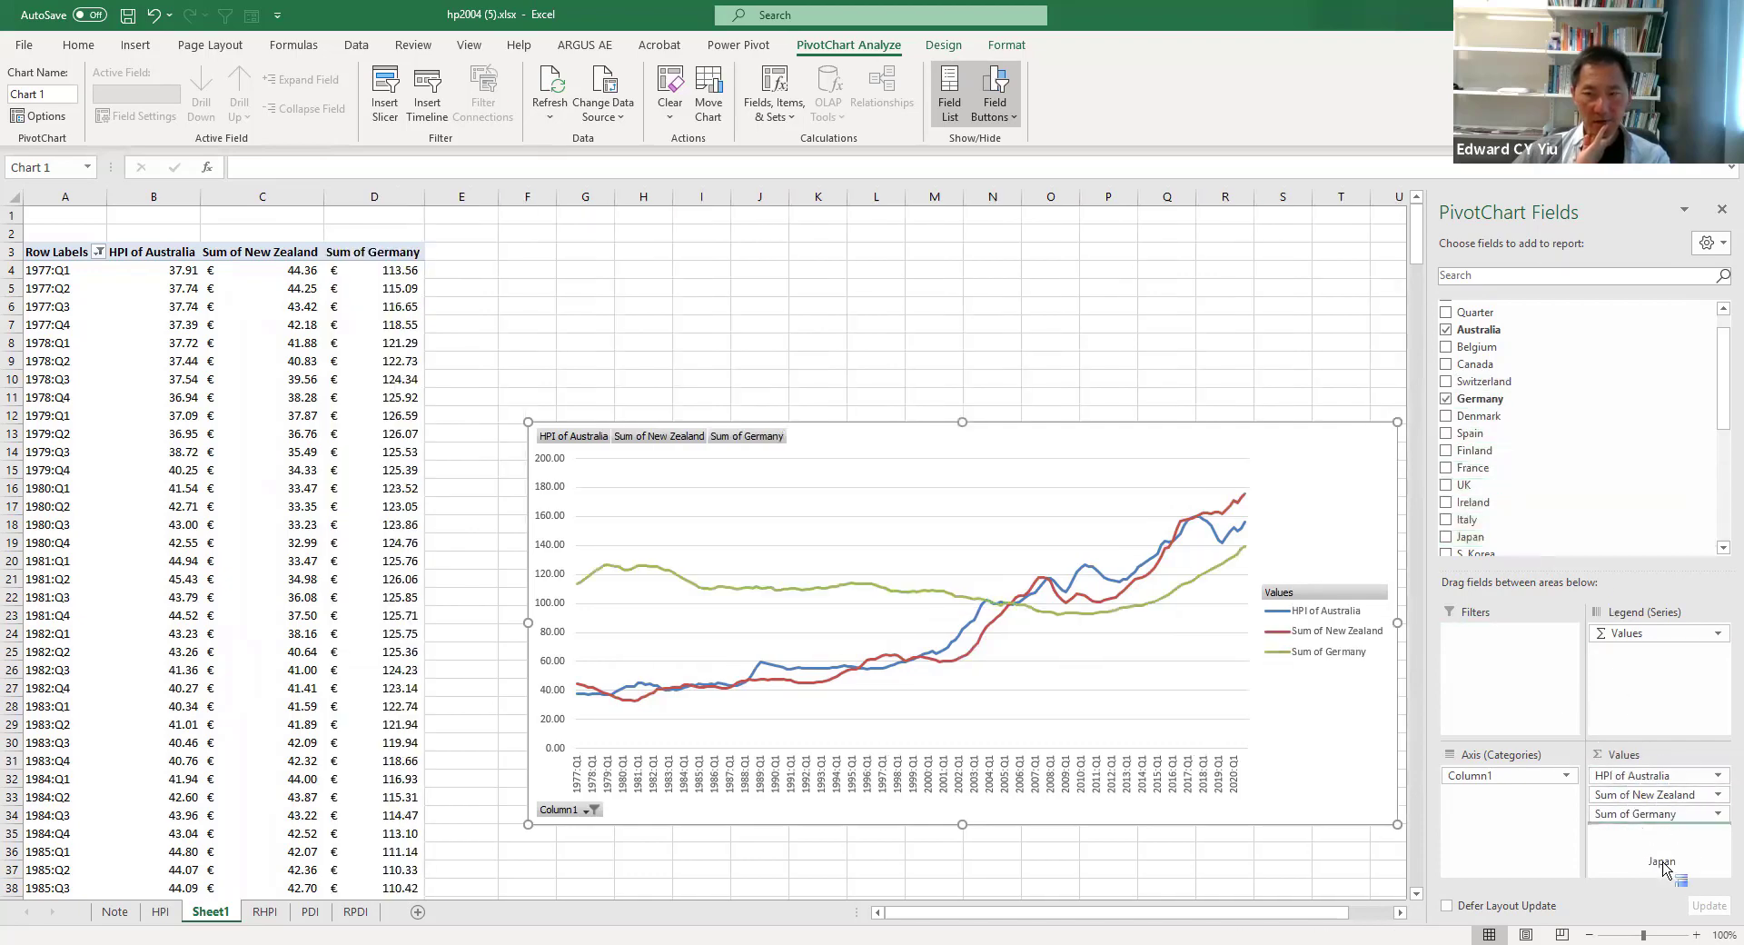
{"action": "left_click_drag", "start_coordinate": [1509, 538], "coordinate": [1667, 840]}
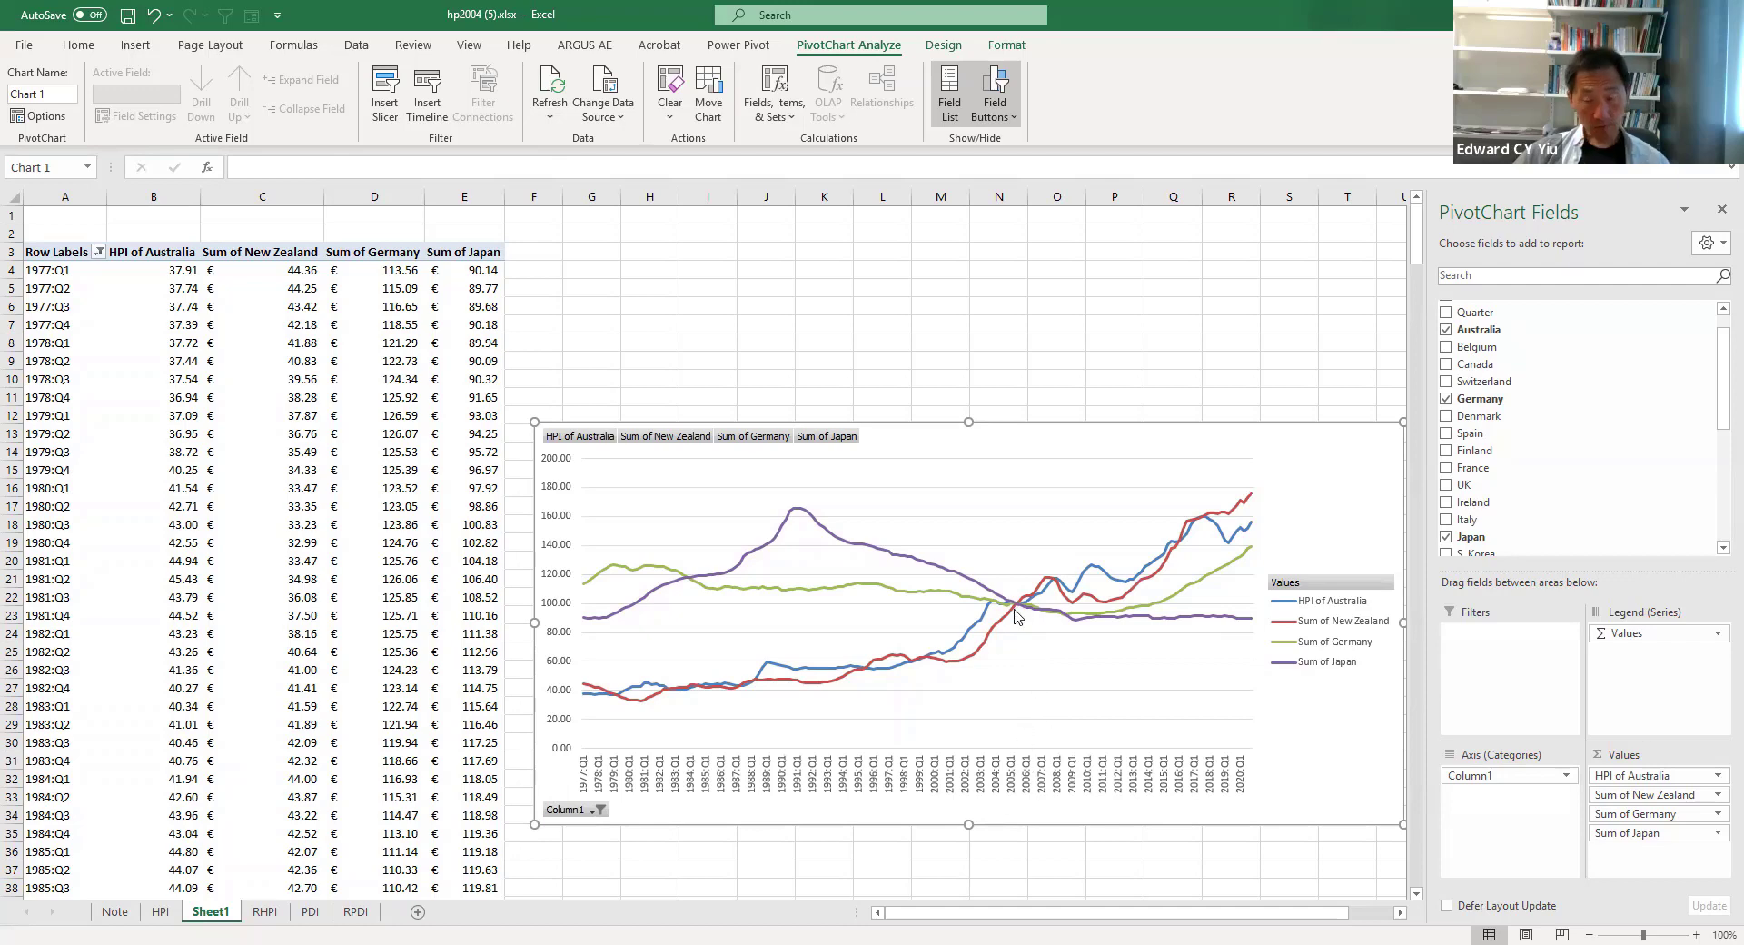
Create a new pivot table on a new sheet from the RHPI table
{"action": "left_click", "coordinate": [589, 811]}
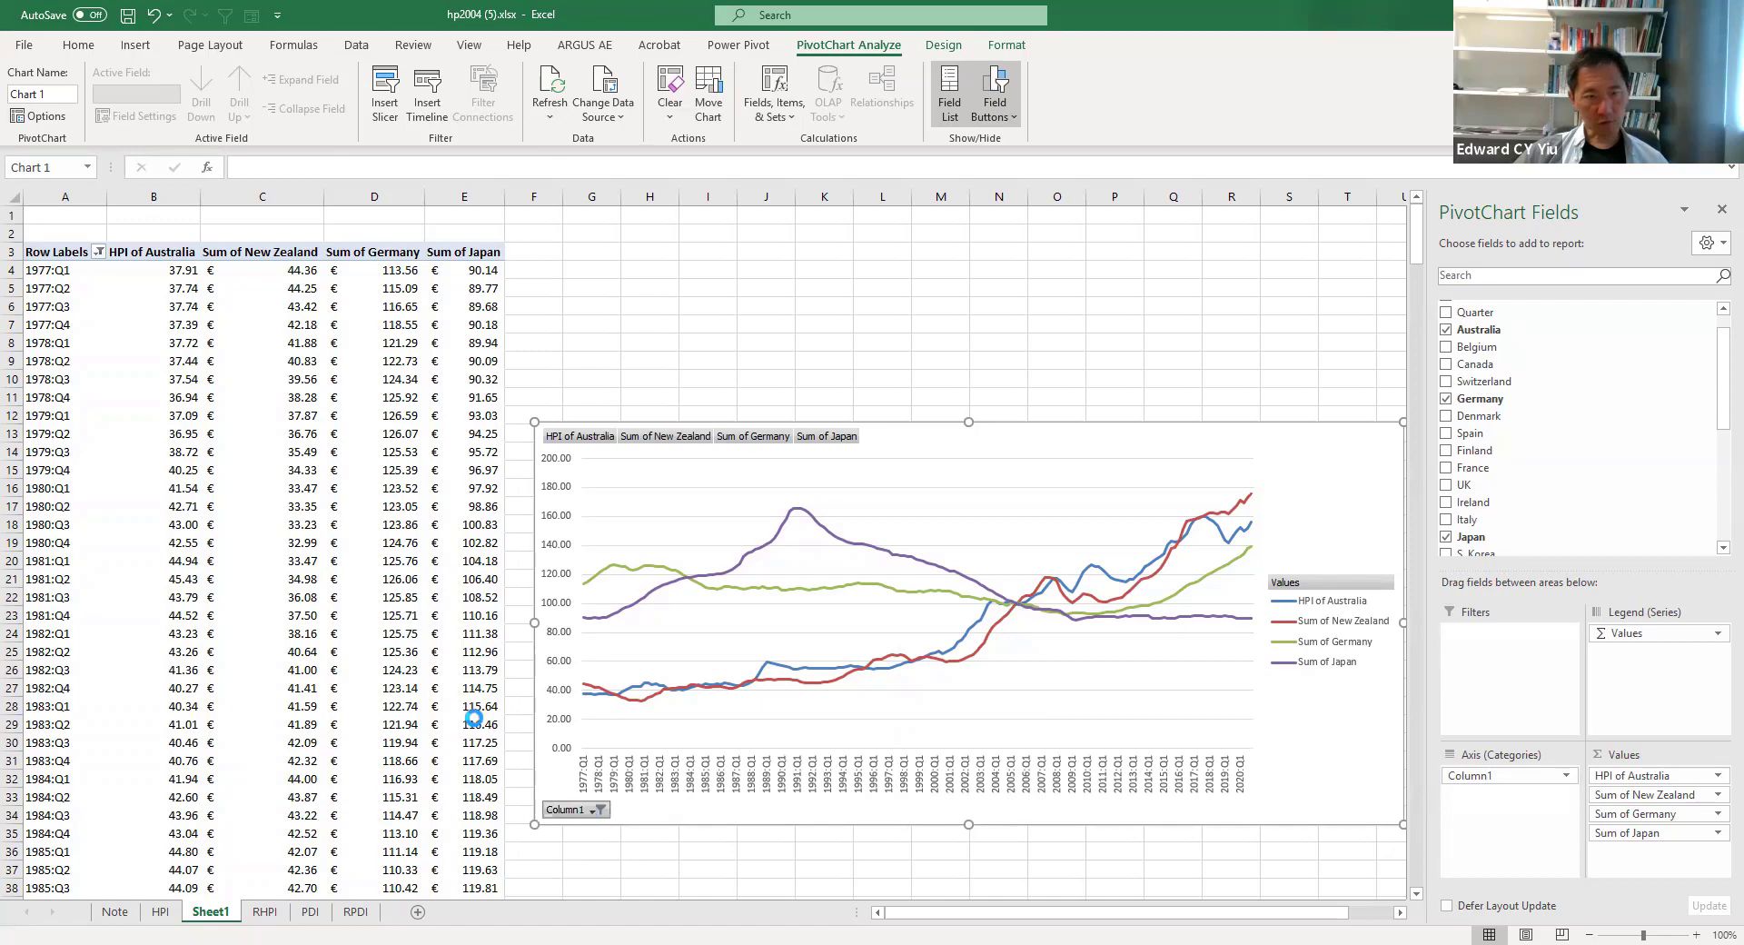
{"action": "left_click", "coordinate": [265, 912]}
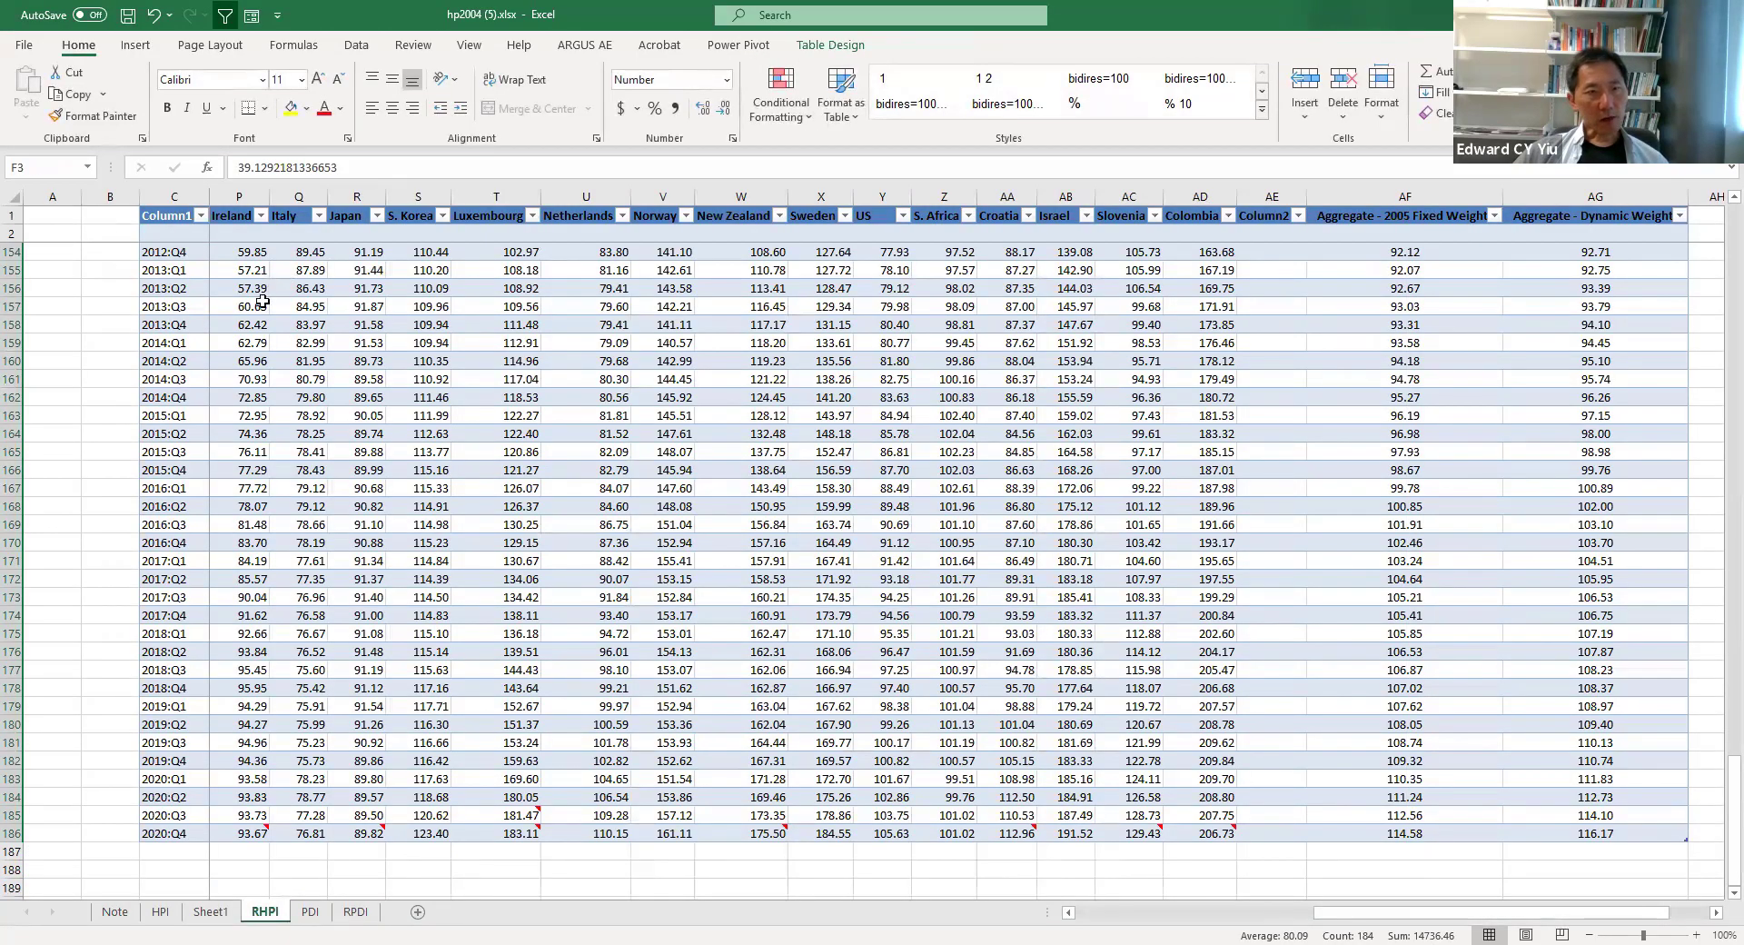
{"action": "key", "text": "ctrl+BackSpace"}
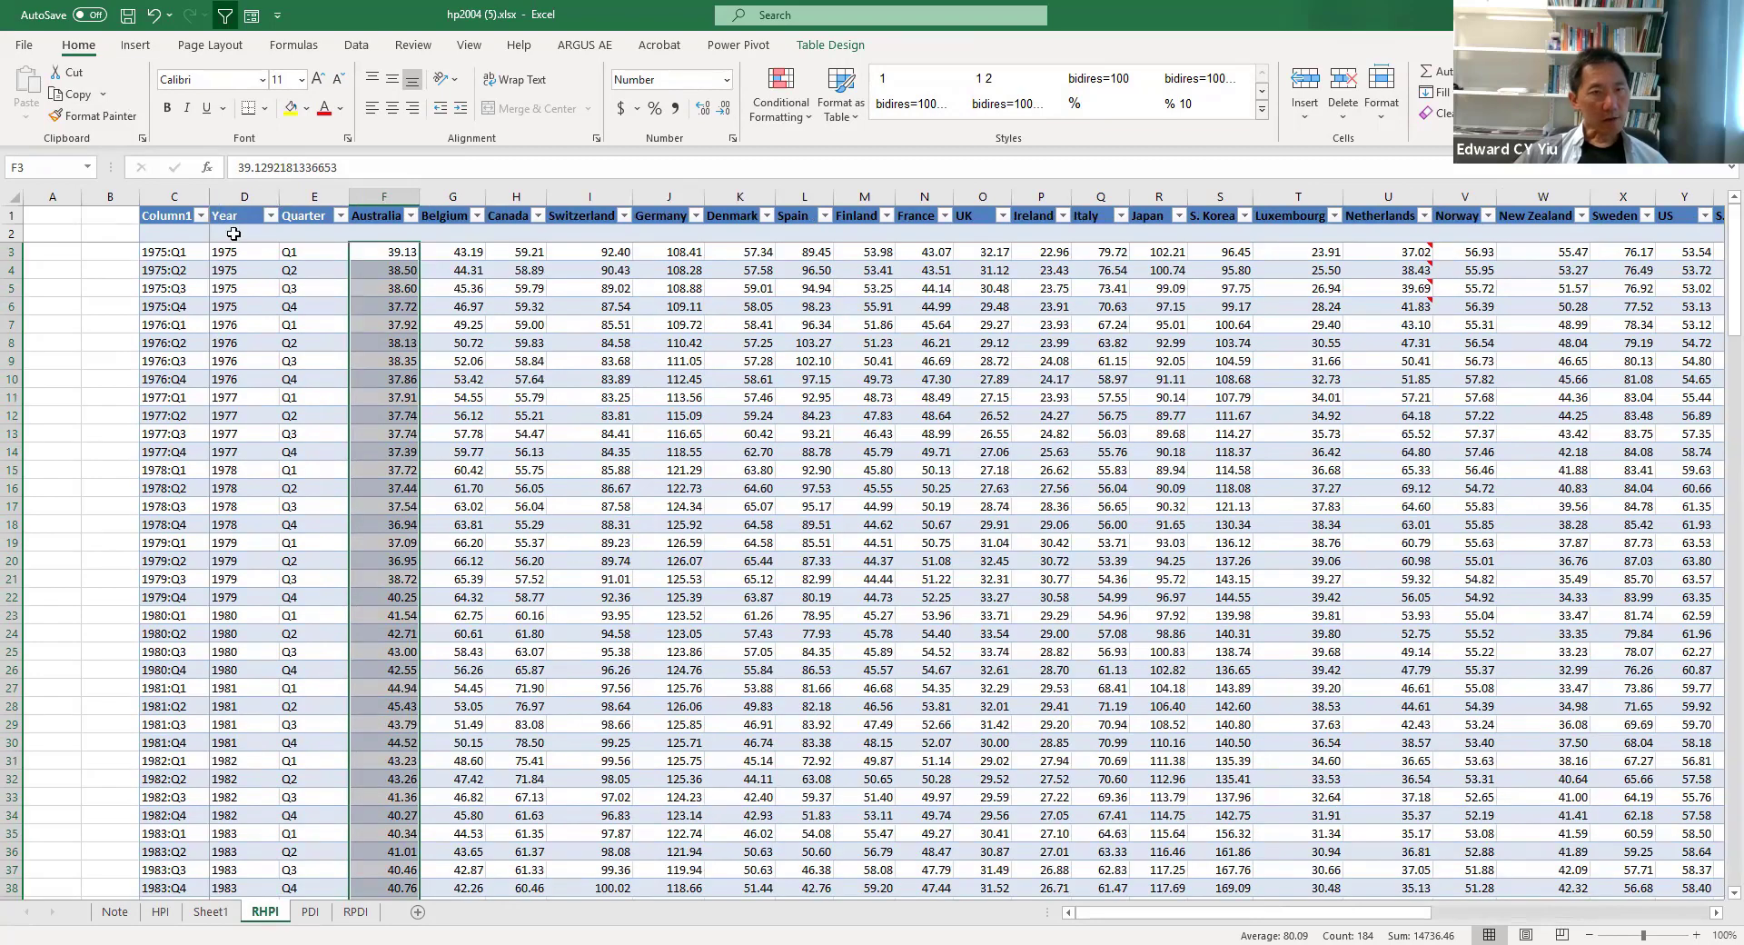
{"action": "left_click", "coordinate": [134, 45]}
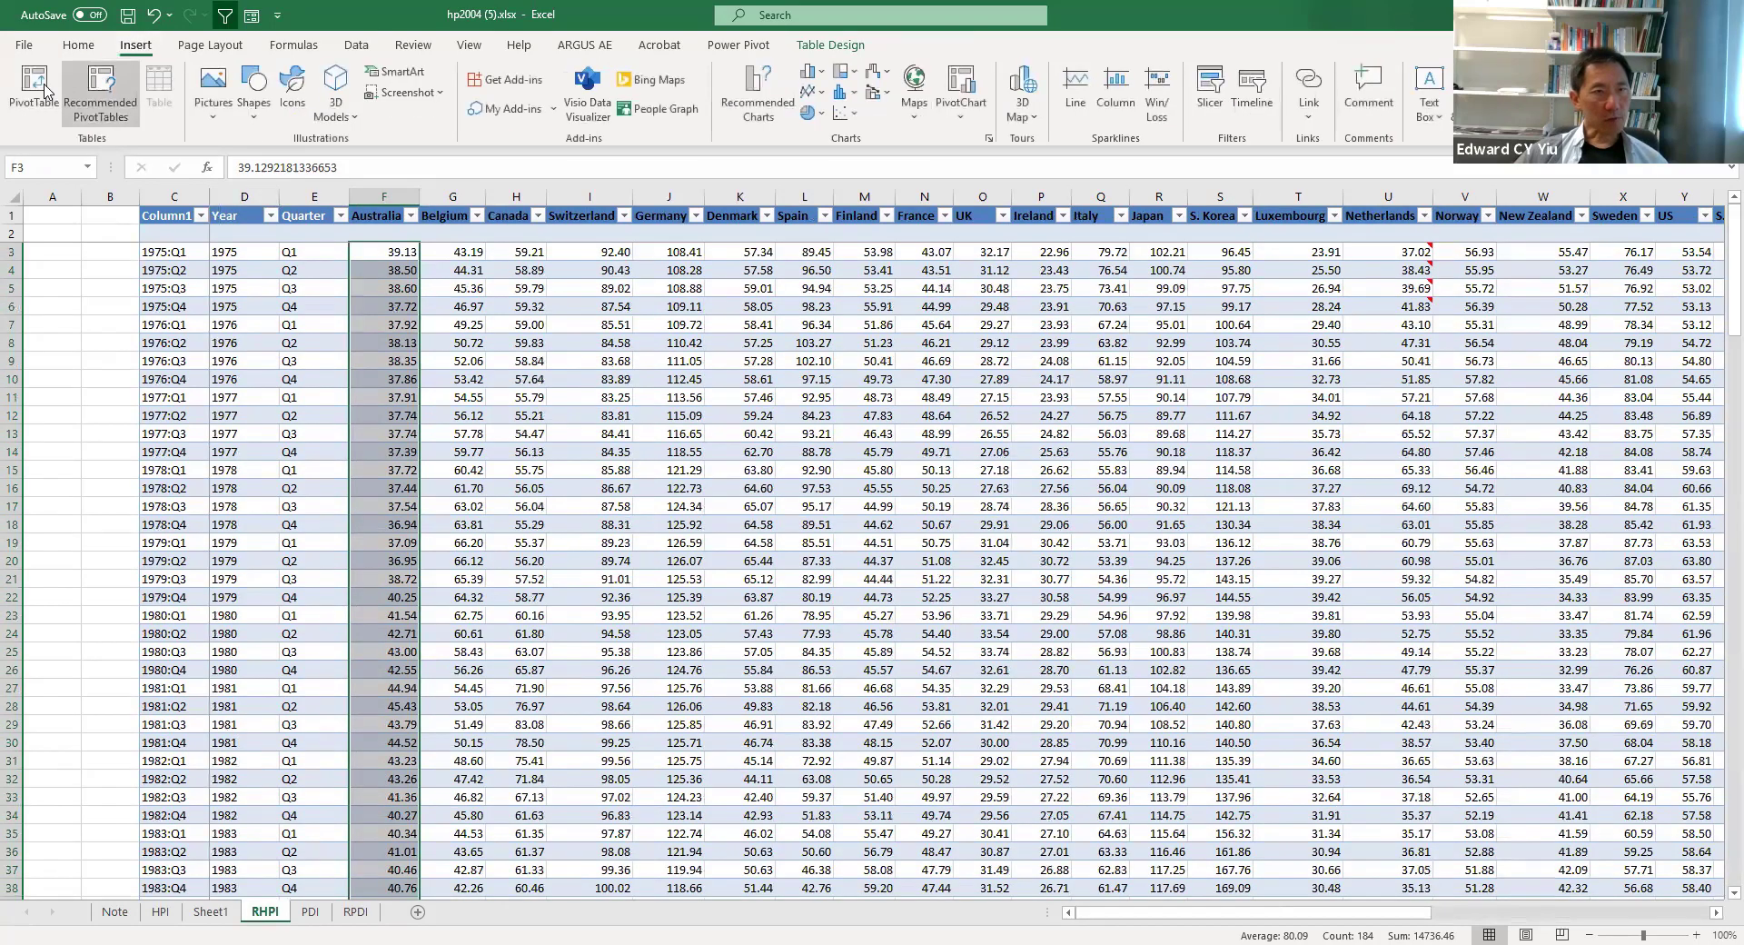
{"action": "left_click", "coordinate": [34, 90]}
{"action": "left_click", "coordinate": [837, 603]}
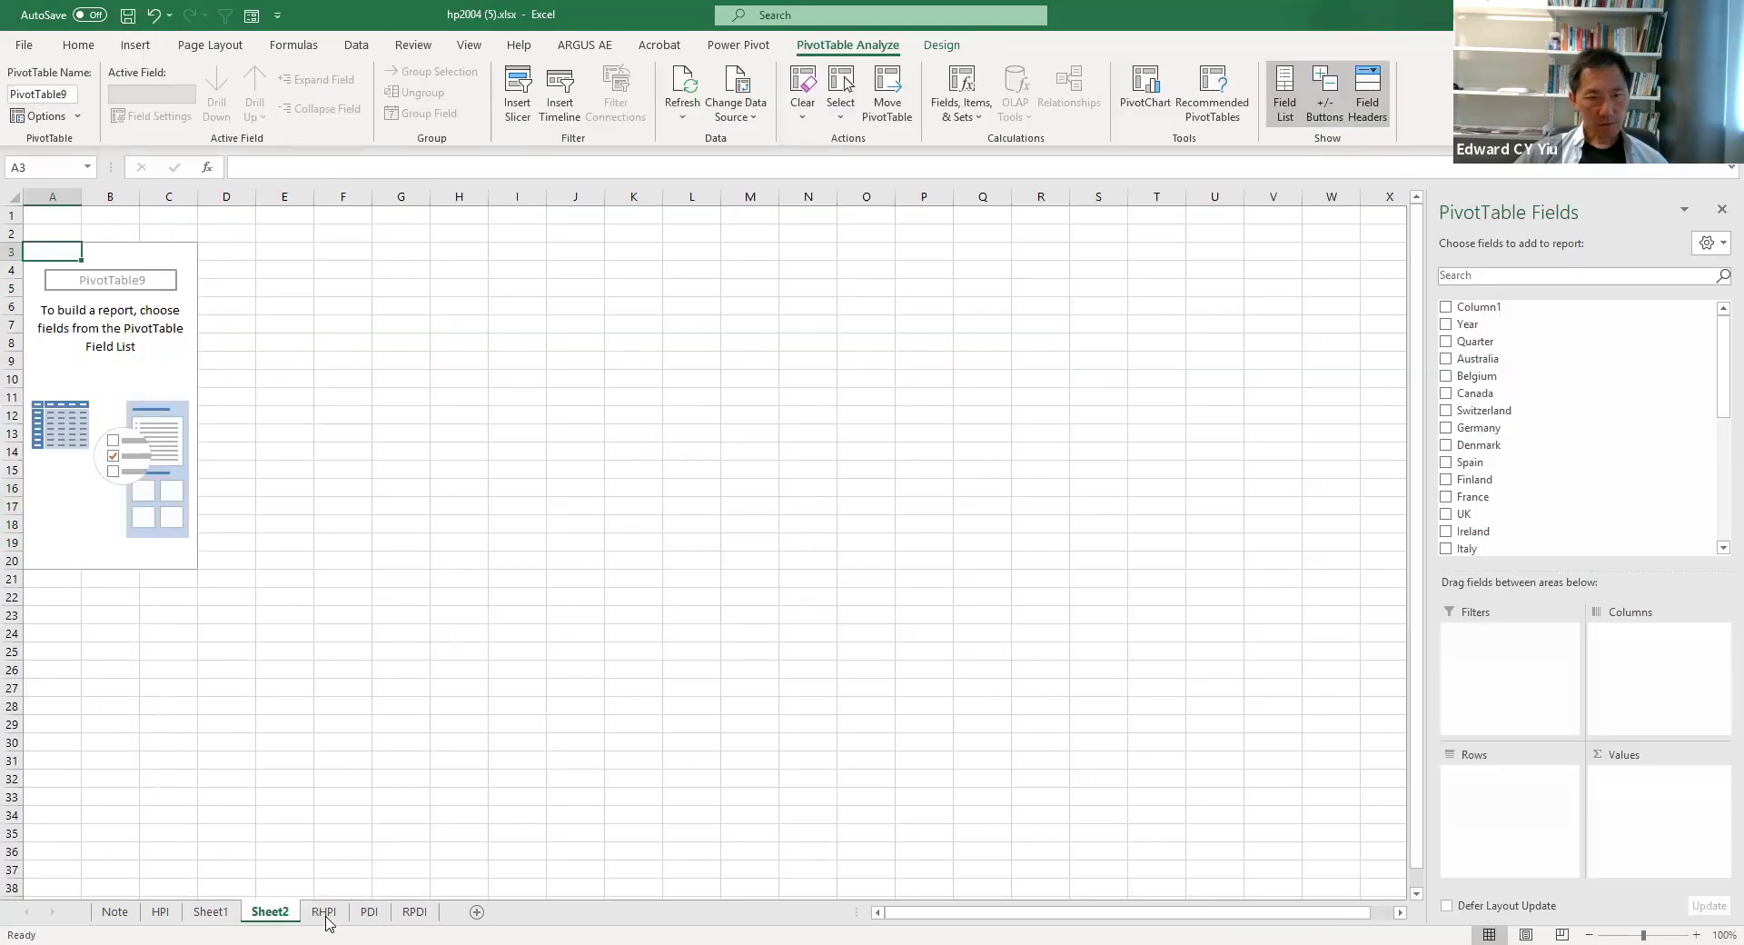
{"action": "mouse_move", "coordinate": [1499, 324]}
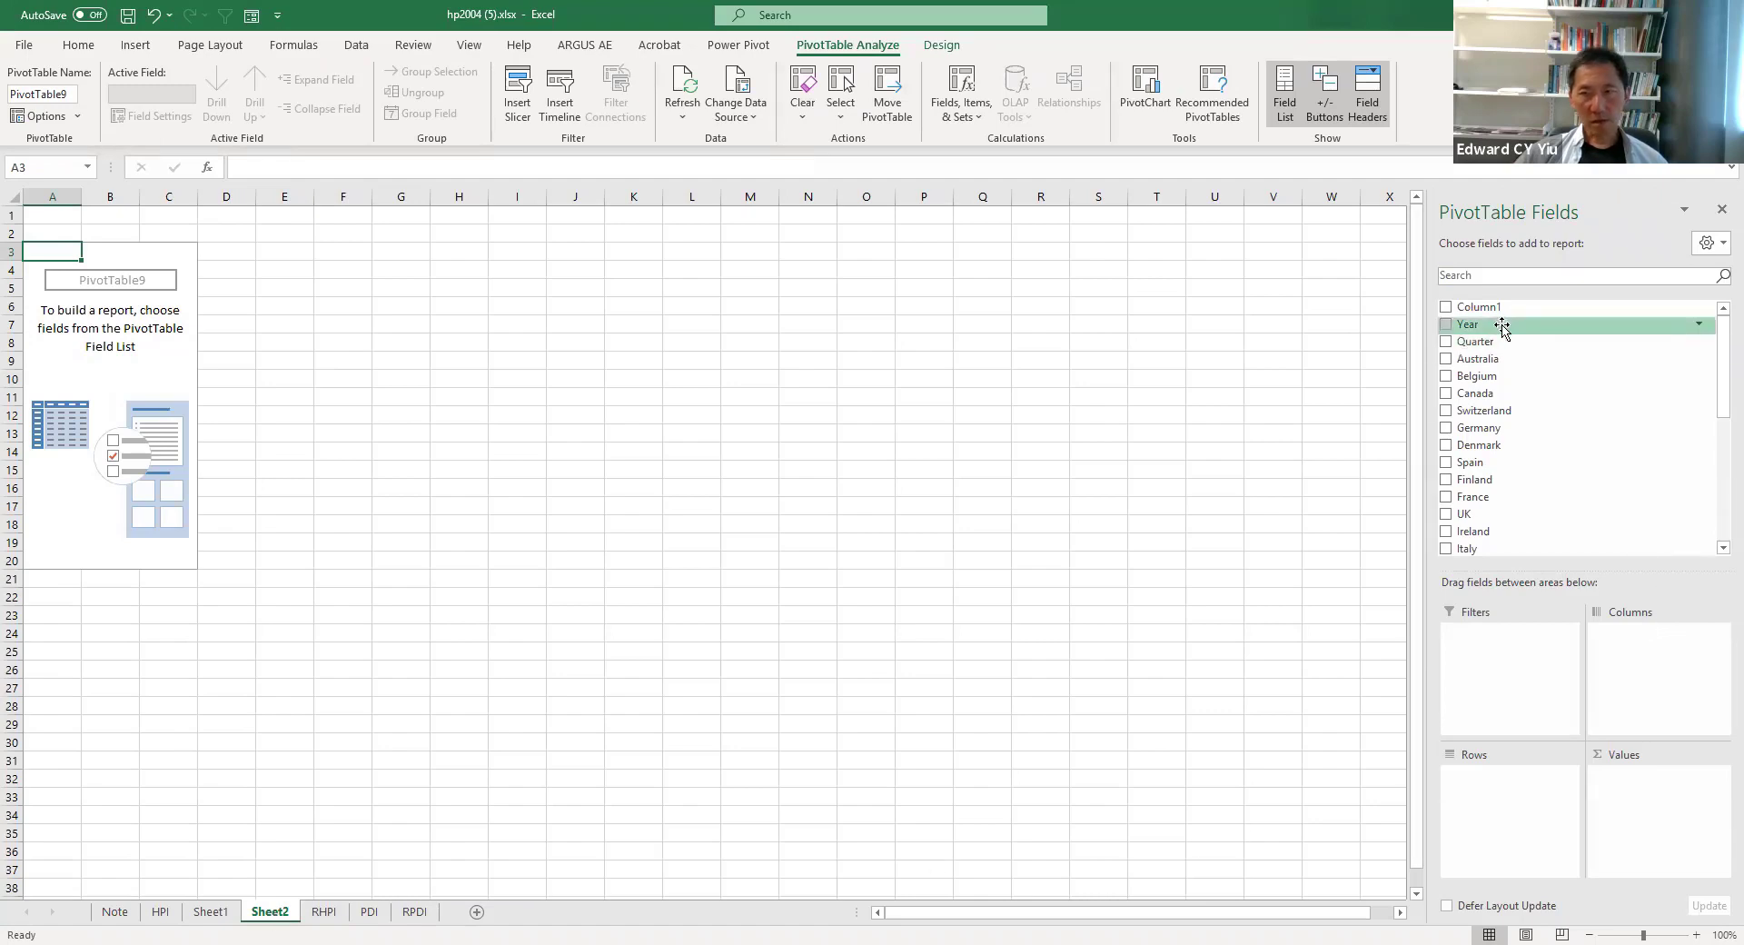
Put Year and Quarter in Rows and Australia in Values
{"action": "left_click_drag", "start_coordinate": [1501, 329], "coordinate": [1510, 786]}
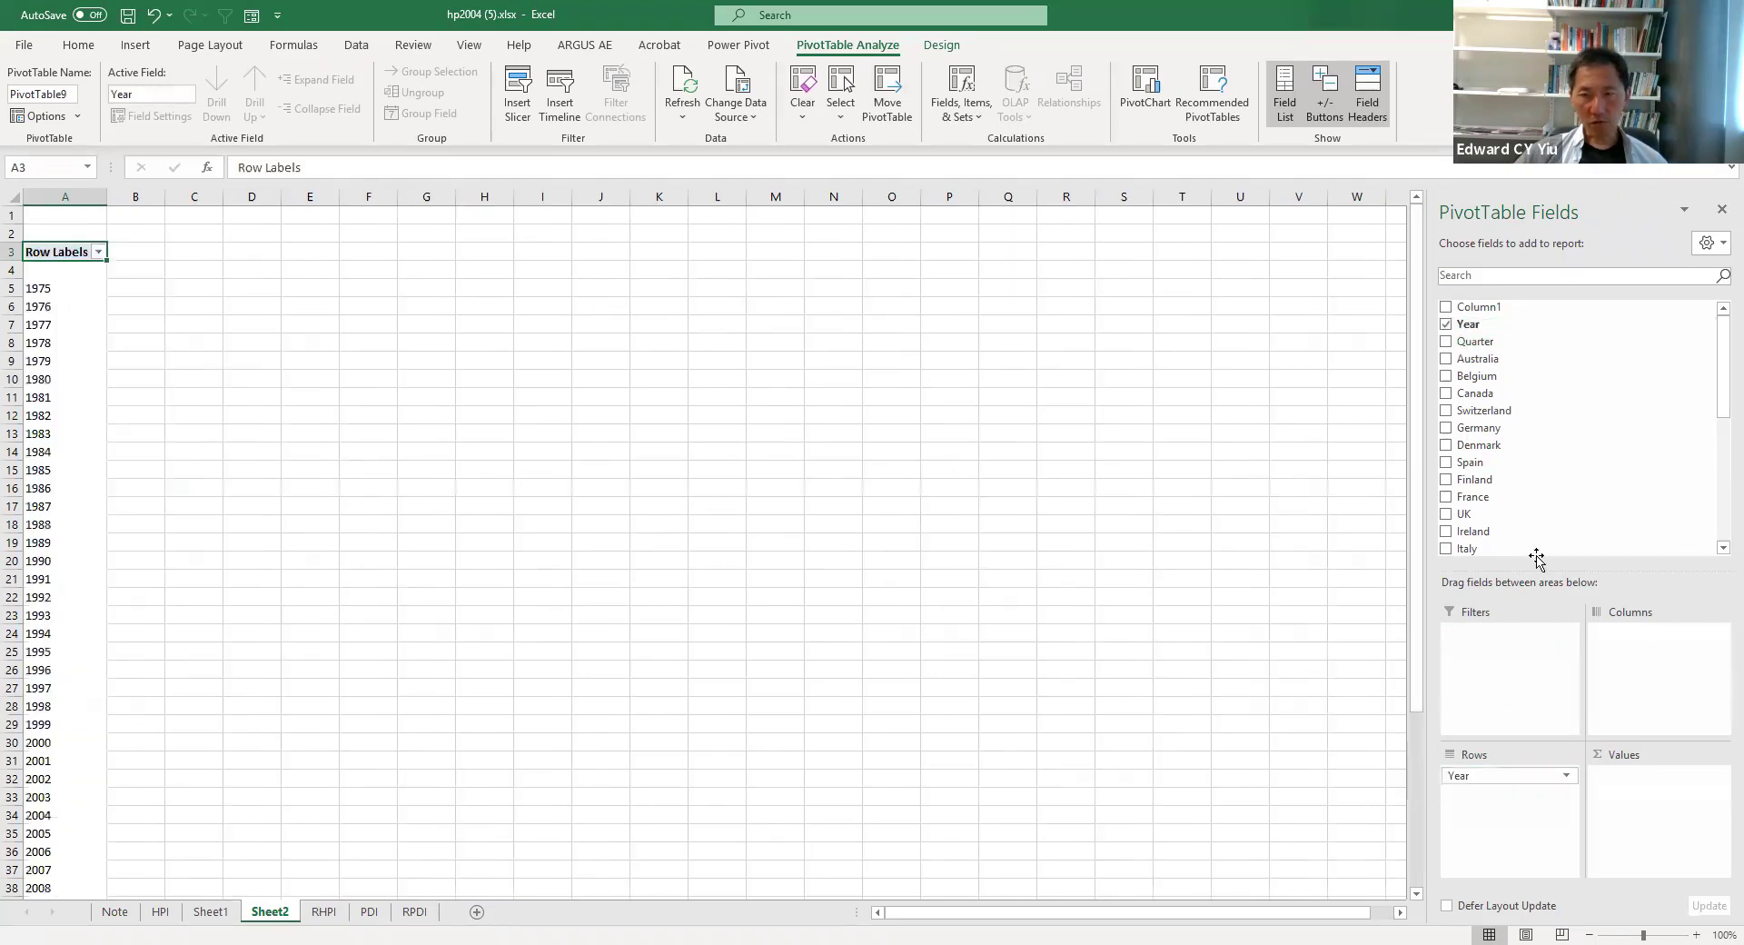
{"action": "left_click_drag", "start_coordinate": [1496, 342], "coordinate": [1520, 805]}
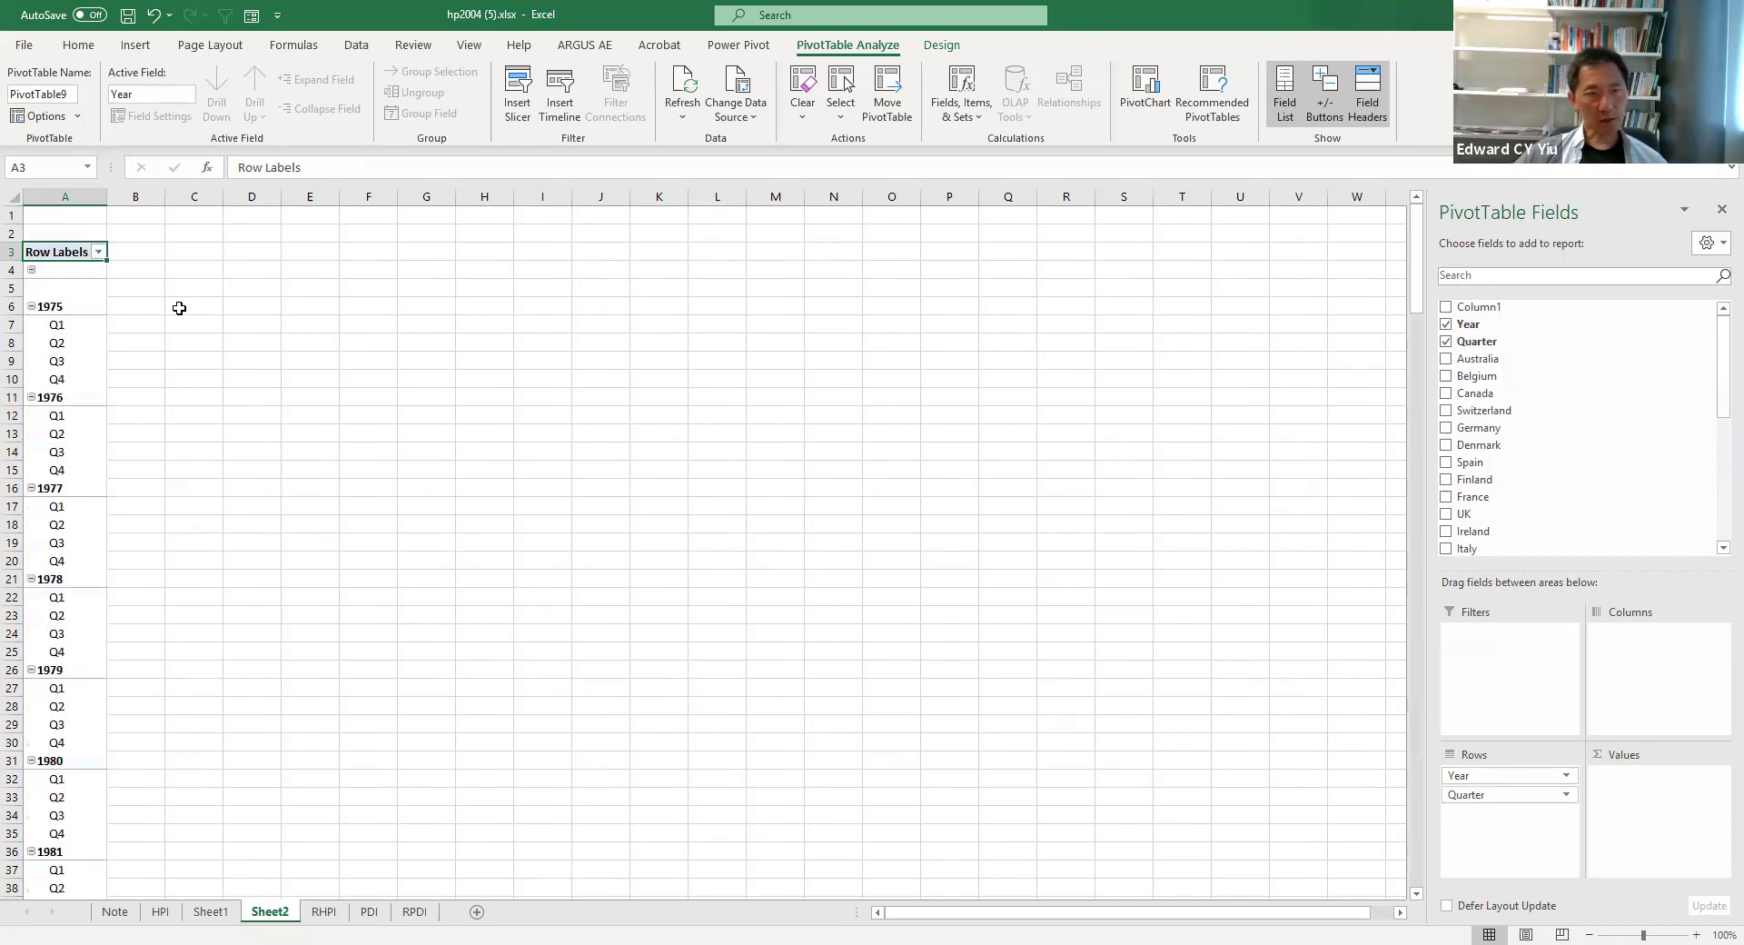
{"action": "left_click_drag", "start_coordinate": [1508, 358], "coordinate": [1667, 800]}
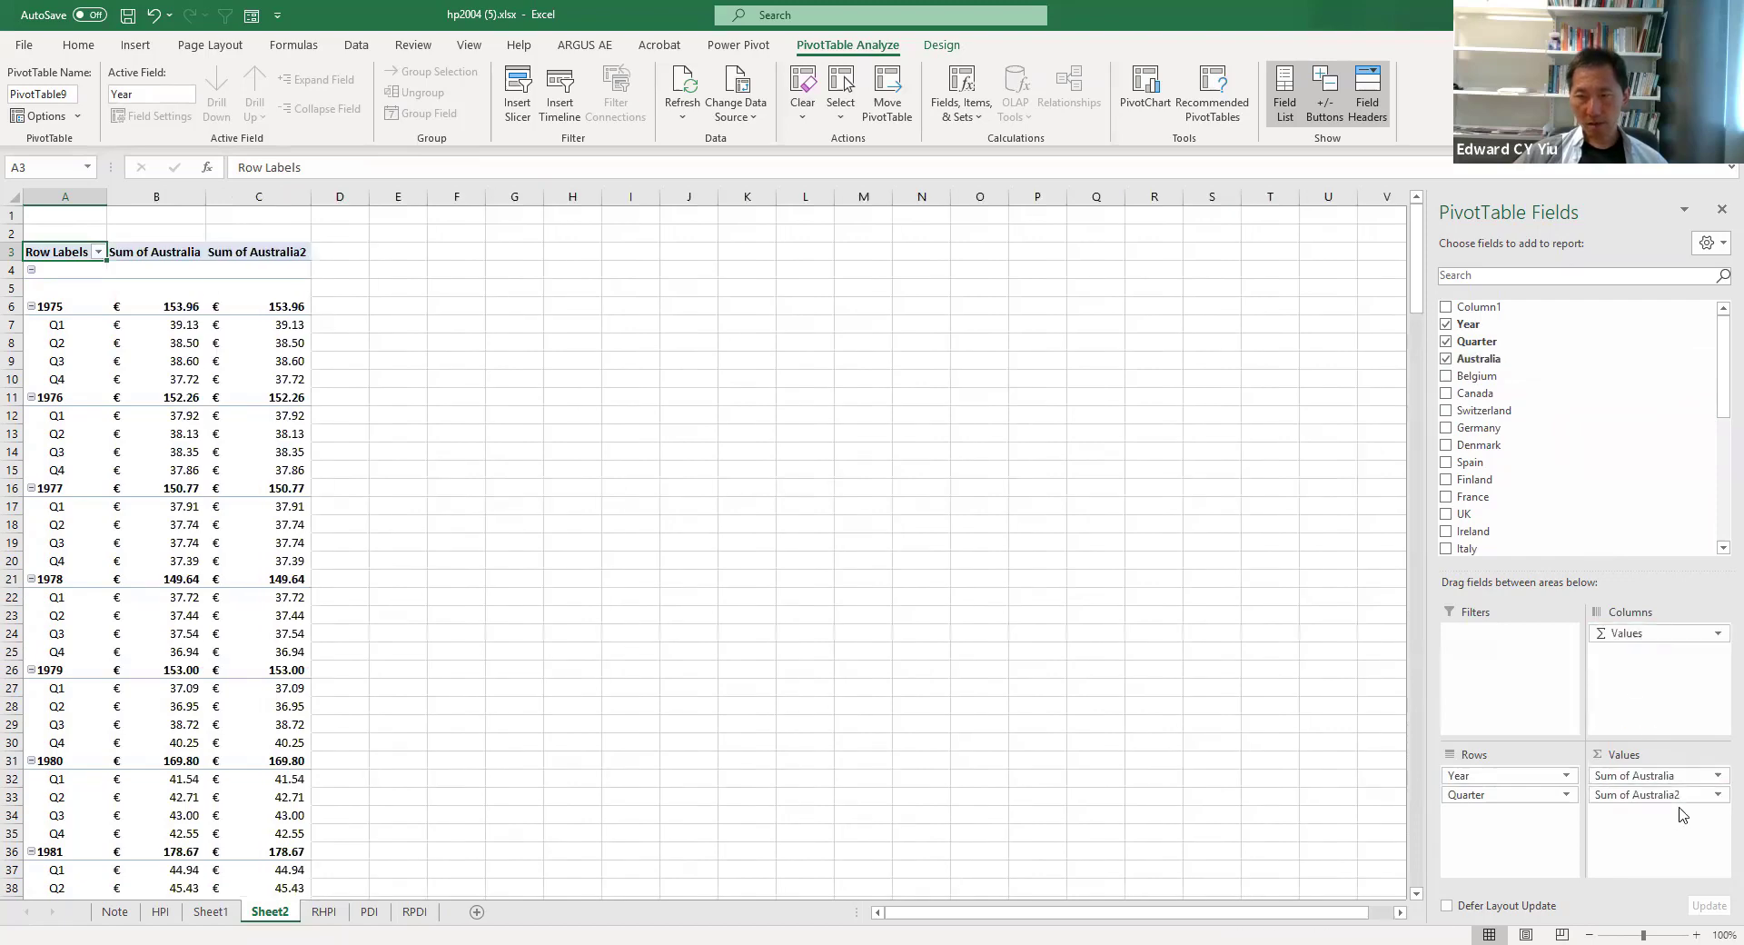
Average the Sum of Australia field, rename it 'HPI of Australia', and format it as Number
{"action": "left_click", "coordinate": [1717, 779]}
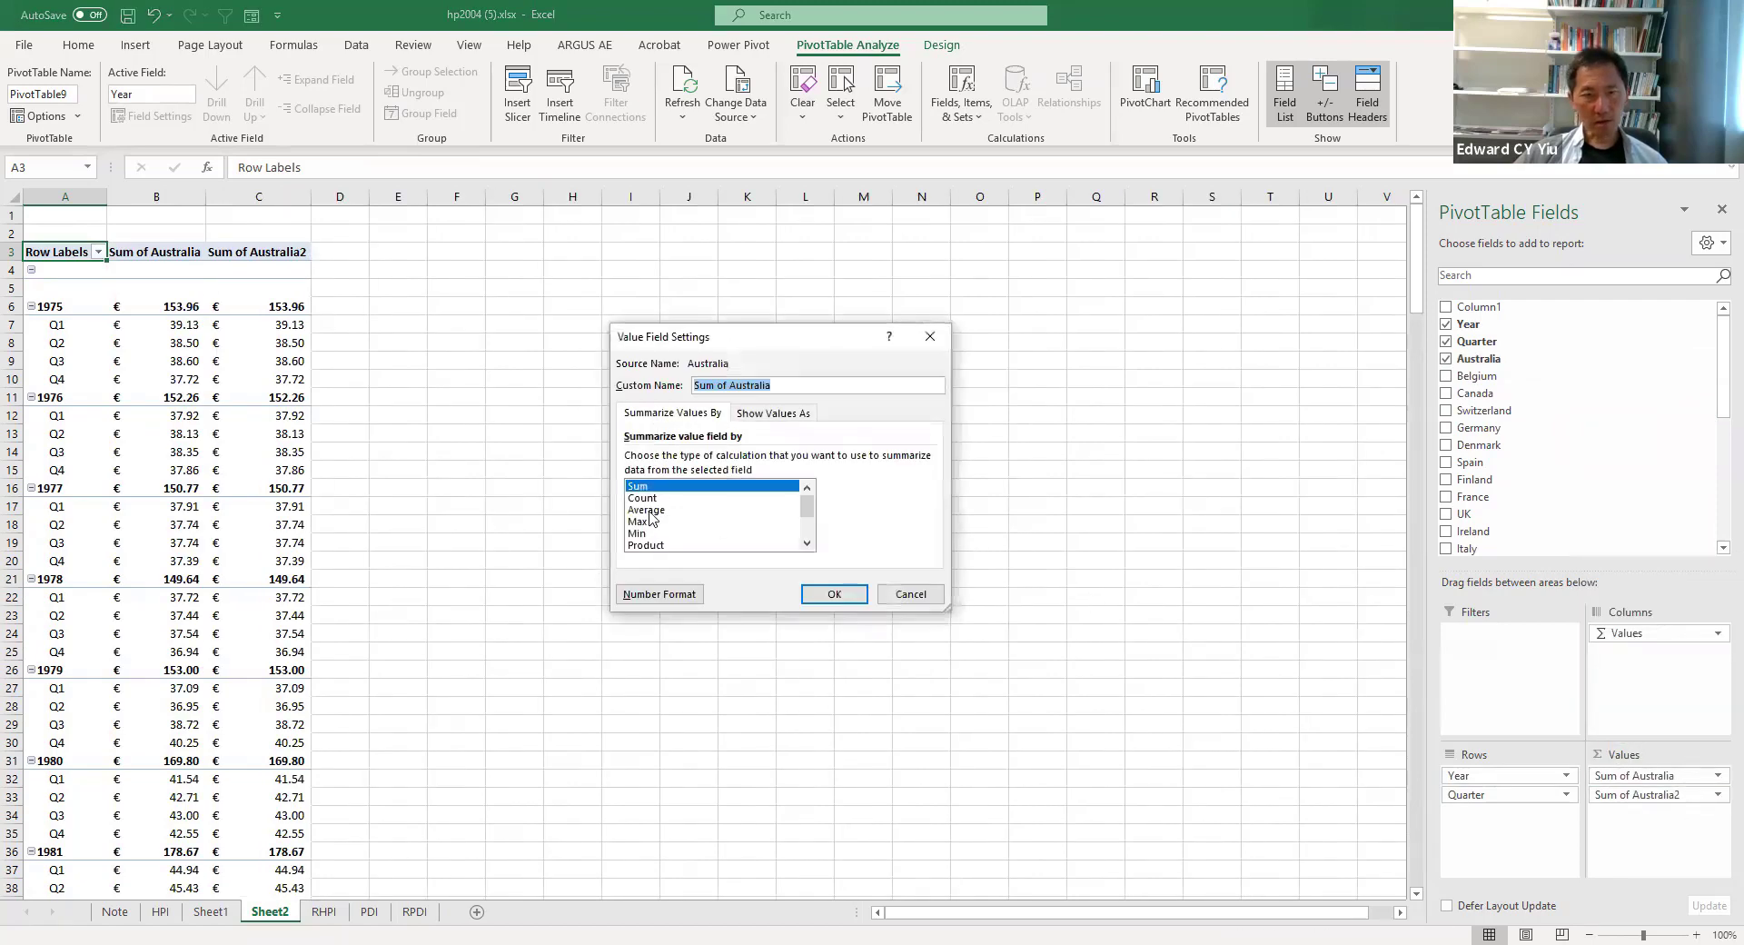
{"action": "left_click", "coordinate": [650, 511]}
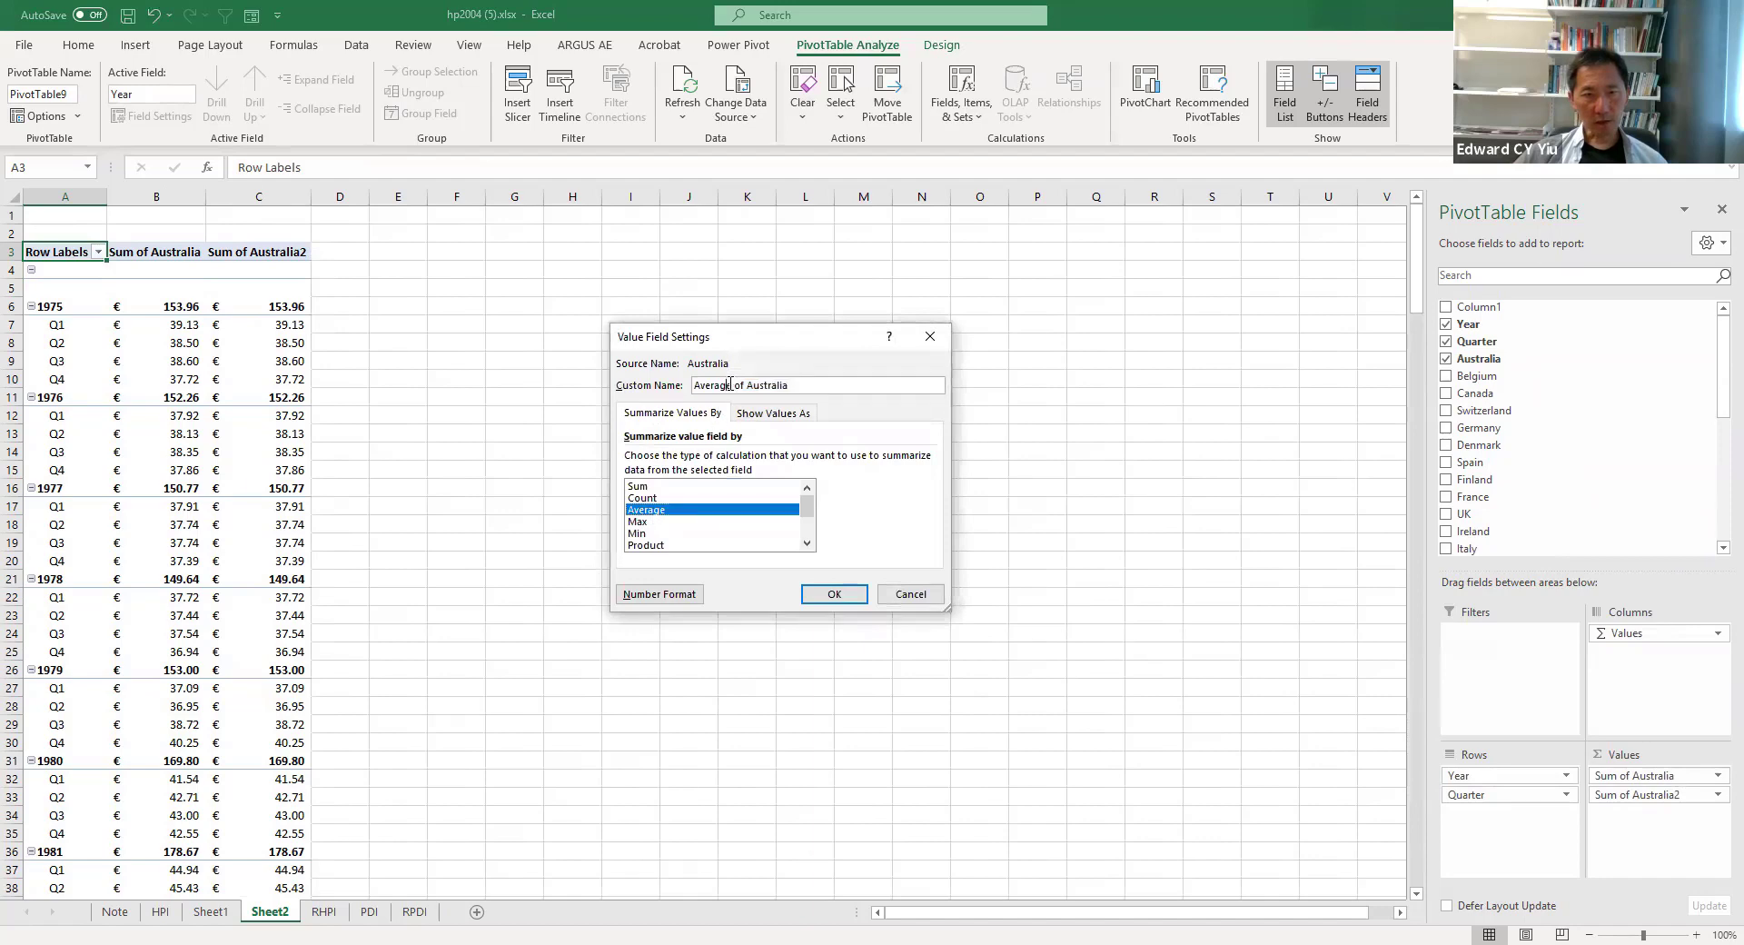
{"action": "double_click", "coordinate": [729, 384]}
{"action": "type", "text": "H"}
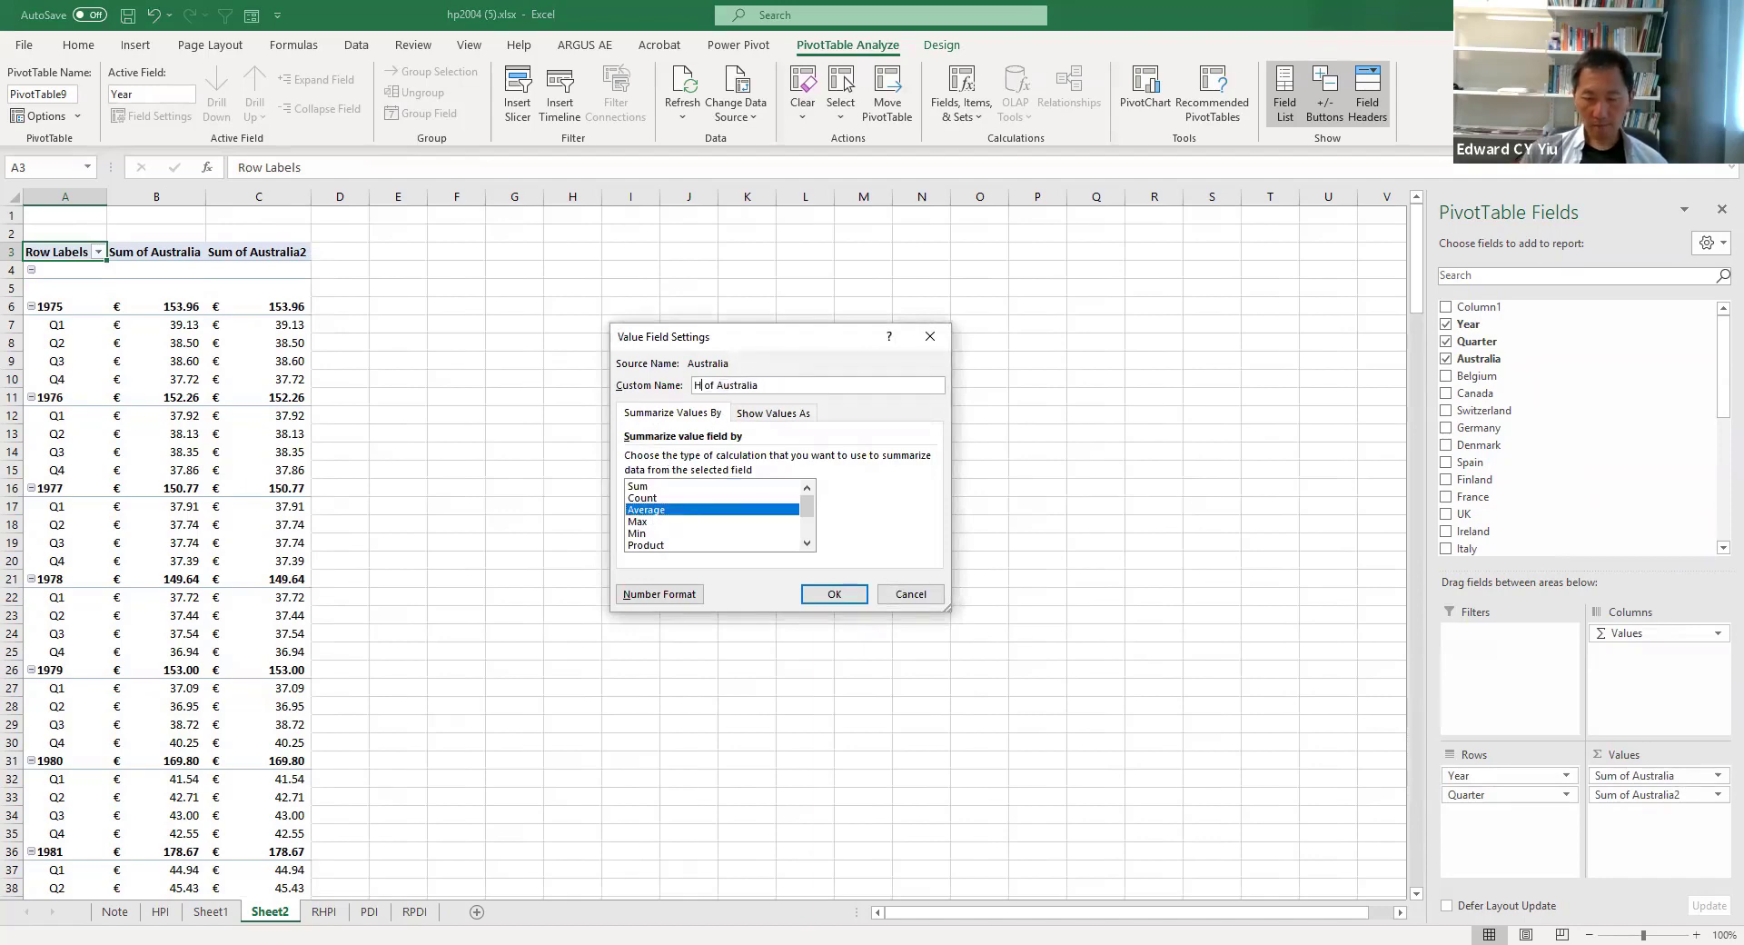
{"action": "type", "text": "PI"}
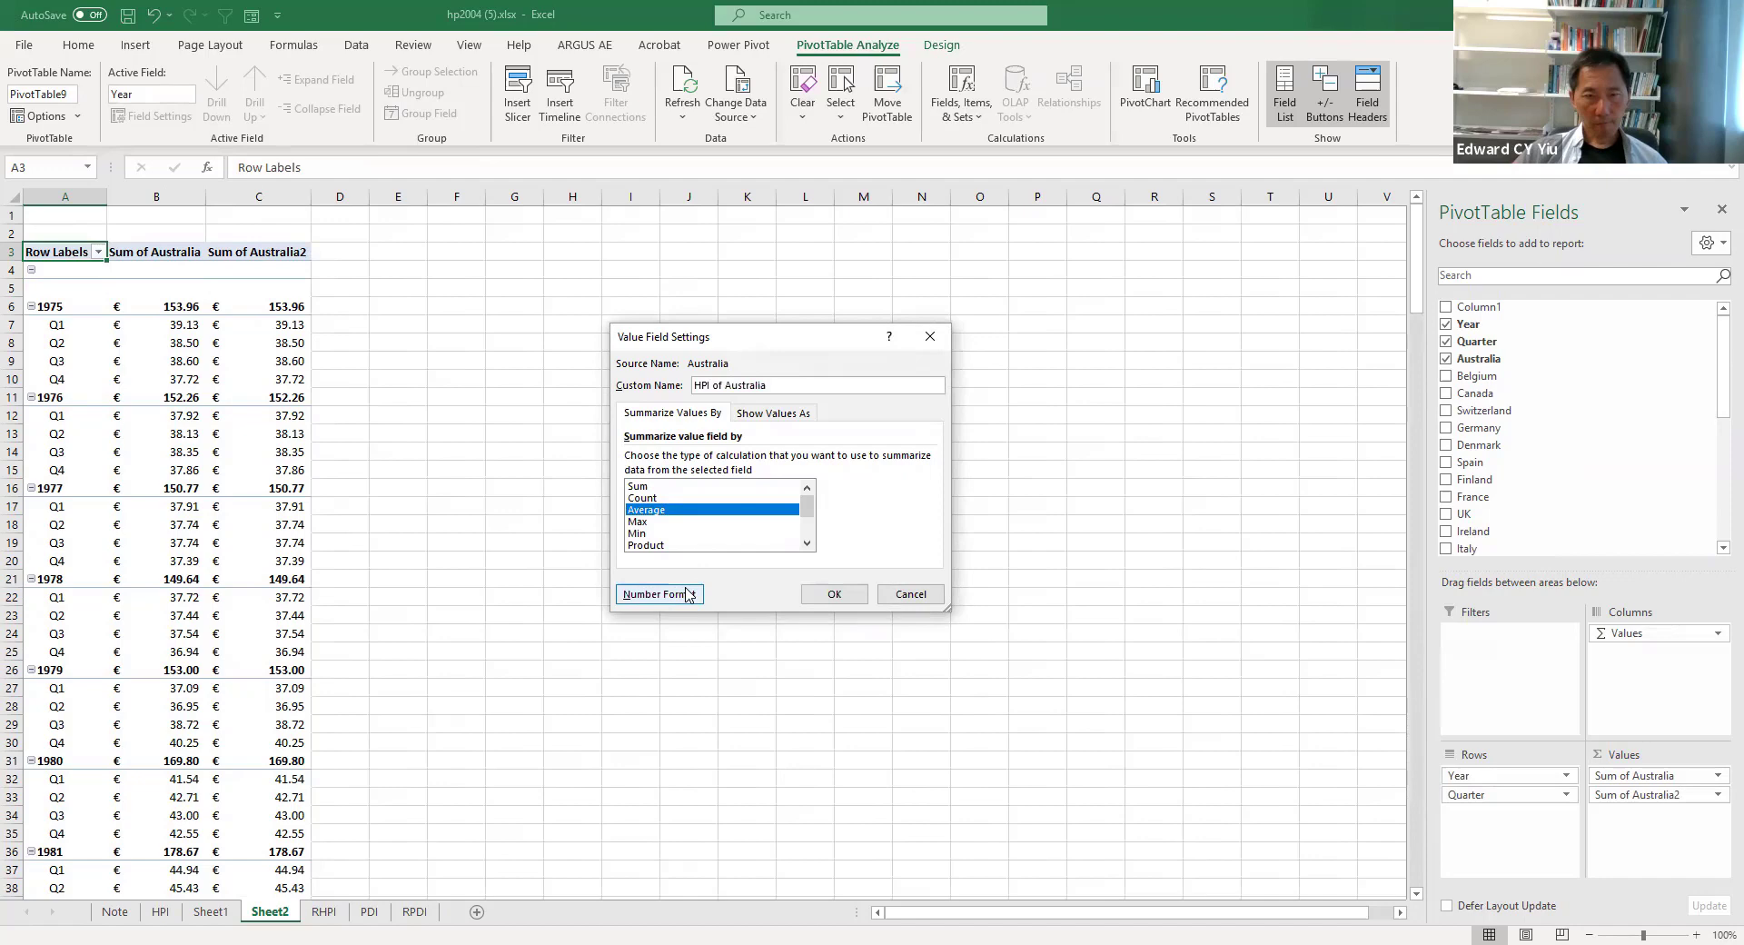
{"action": "left_click", "coordinate": [687, 594]}
{"action": "left_click", "coordinate": [604, 344]}
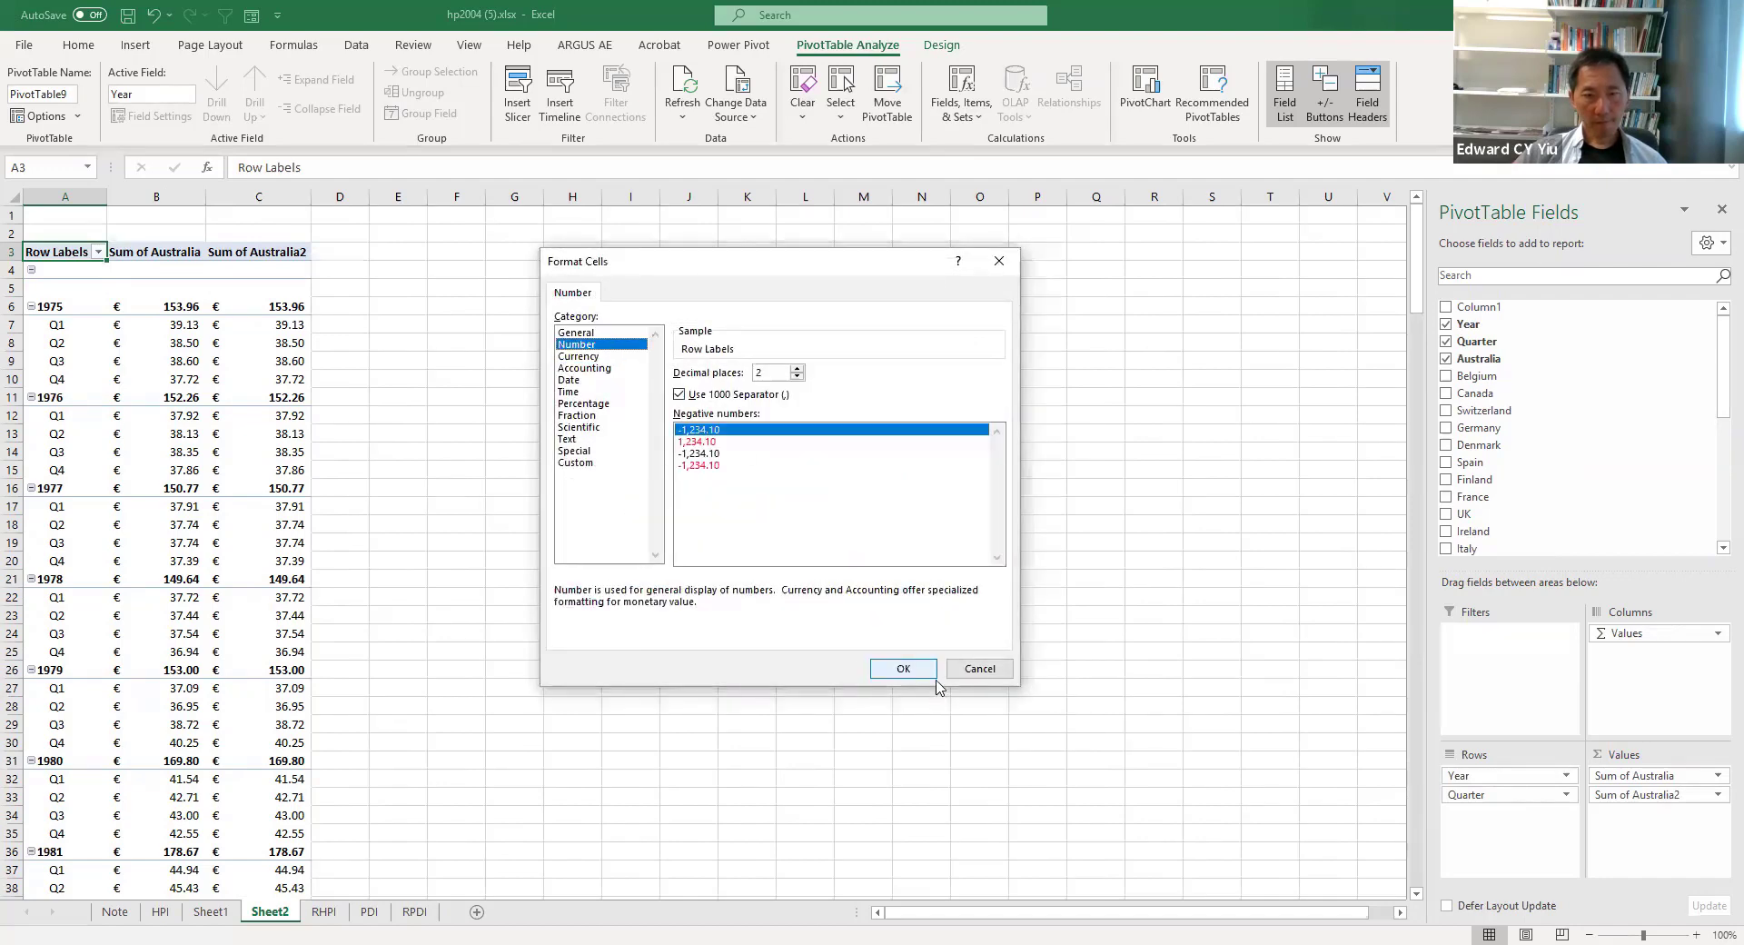
{"action": "left_click", "coordinate": [903, 669]}
{"action": "left_click", "coordinate": [834, 594]}
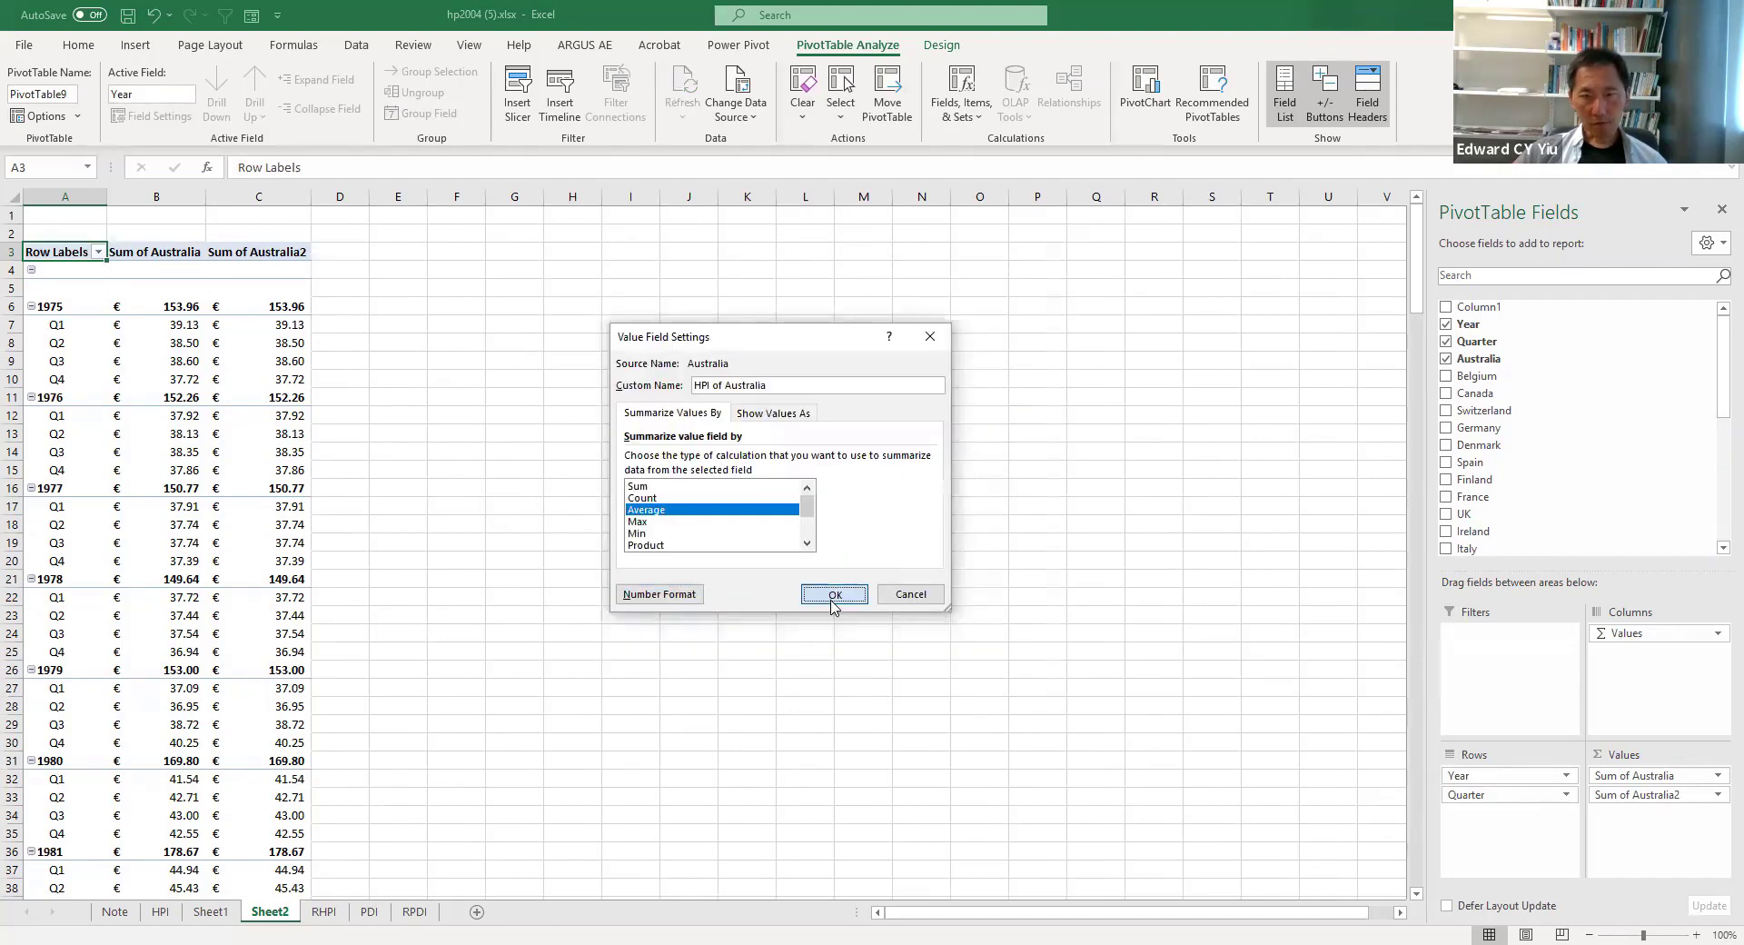
Average the Sum of Australia2 field, rename it 'HPIyoy of Australia2', and format it as Percentage
{"action": "left_click", "coordinate": [1713, 797]}
{"action": "left_click", "coordinate": [1691, 774]}
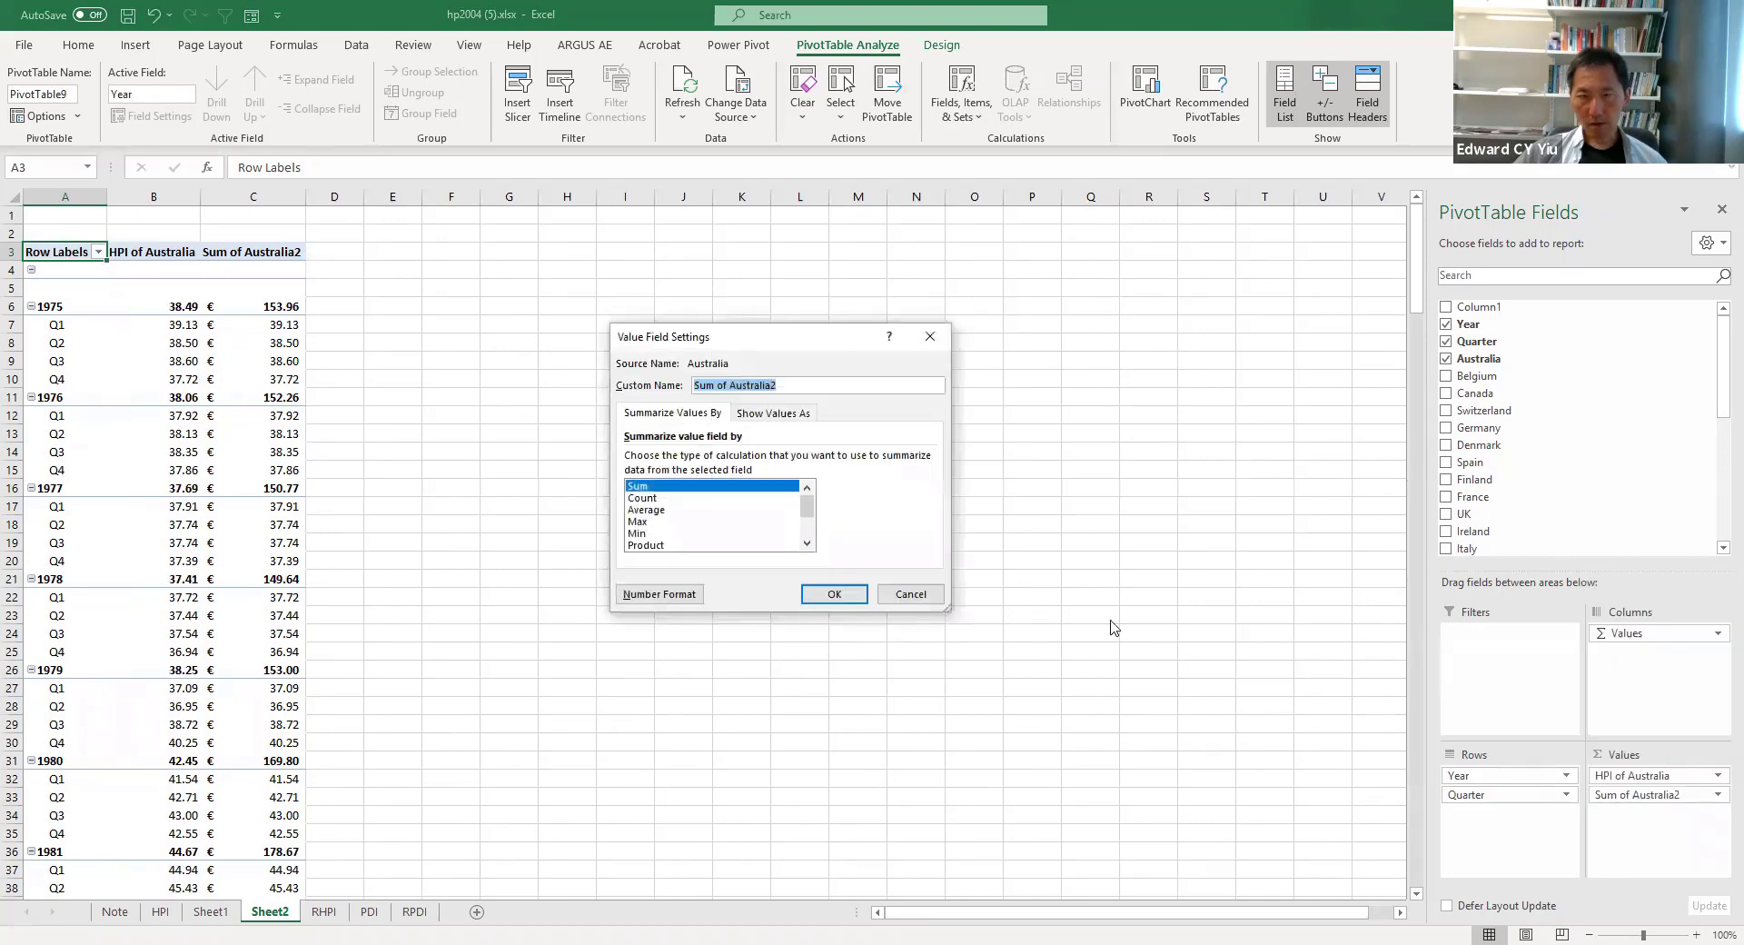
{"action": "left_click", "coordinate": [698, 510]}
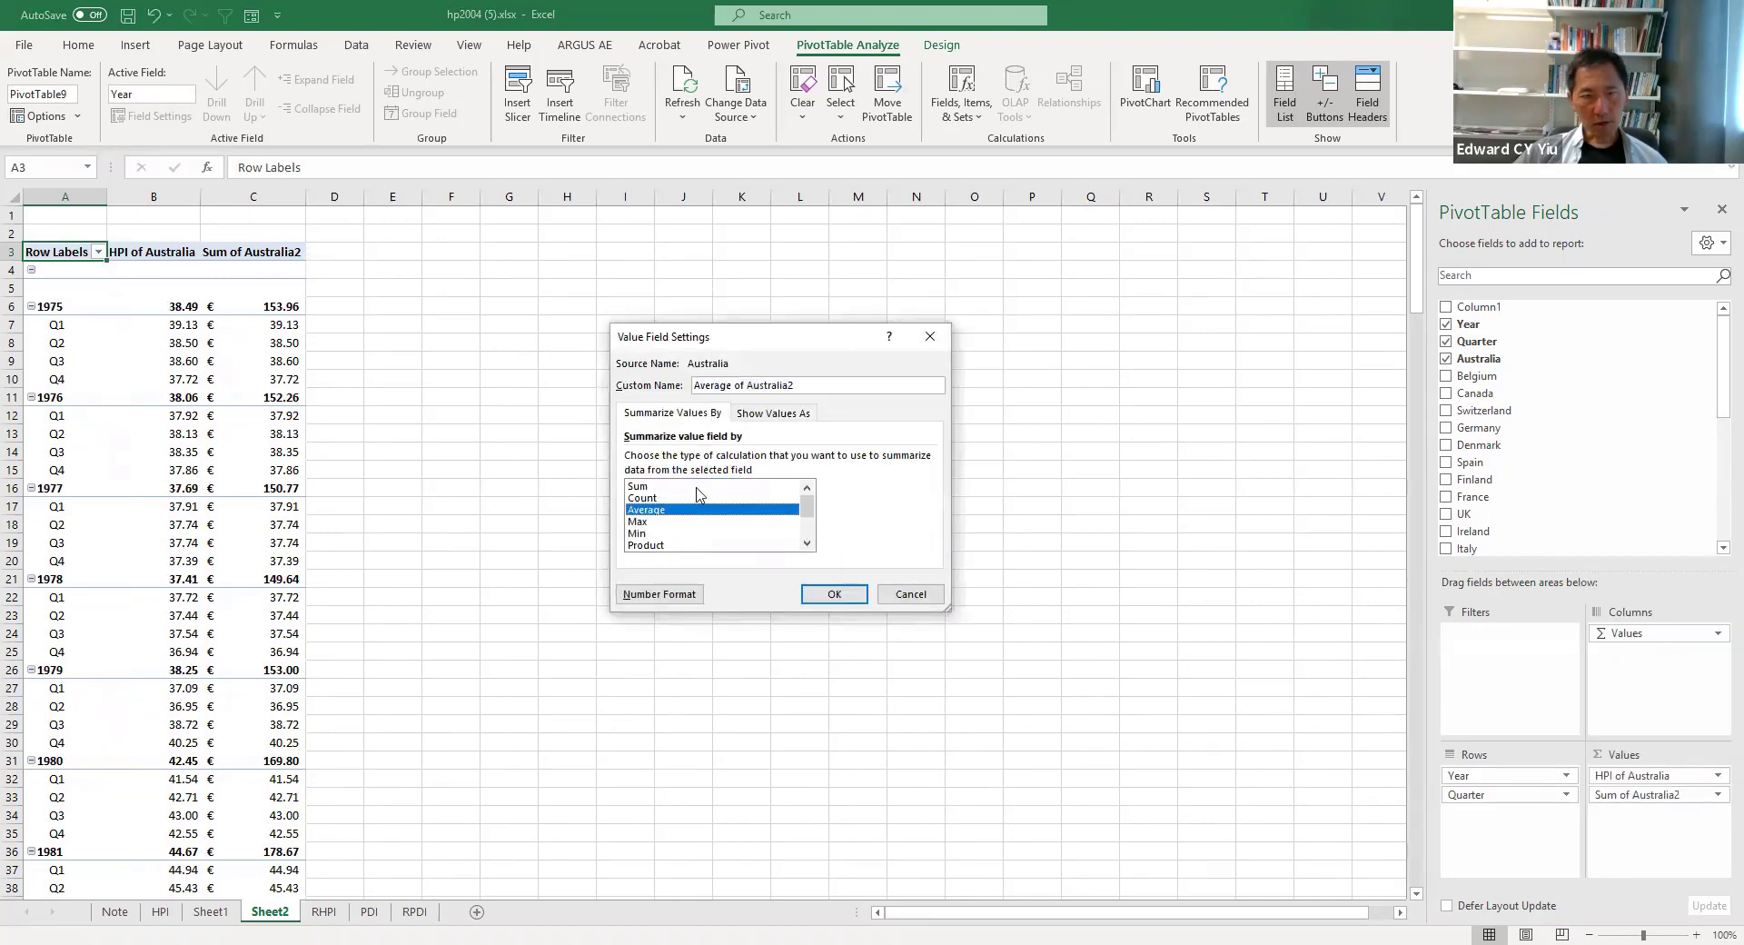
{"action": "double_click", "coordinate": [730, 386]}
{"action": "type", "text": "HPI"}
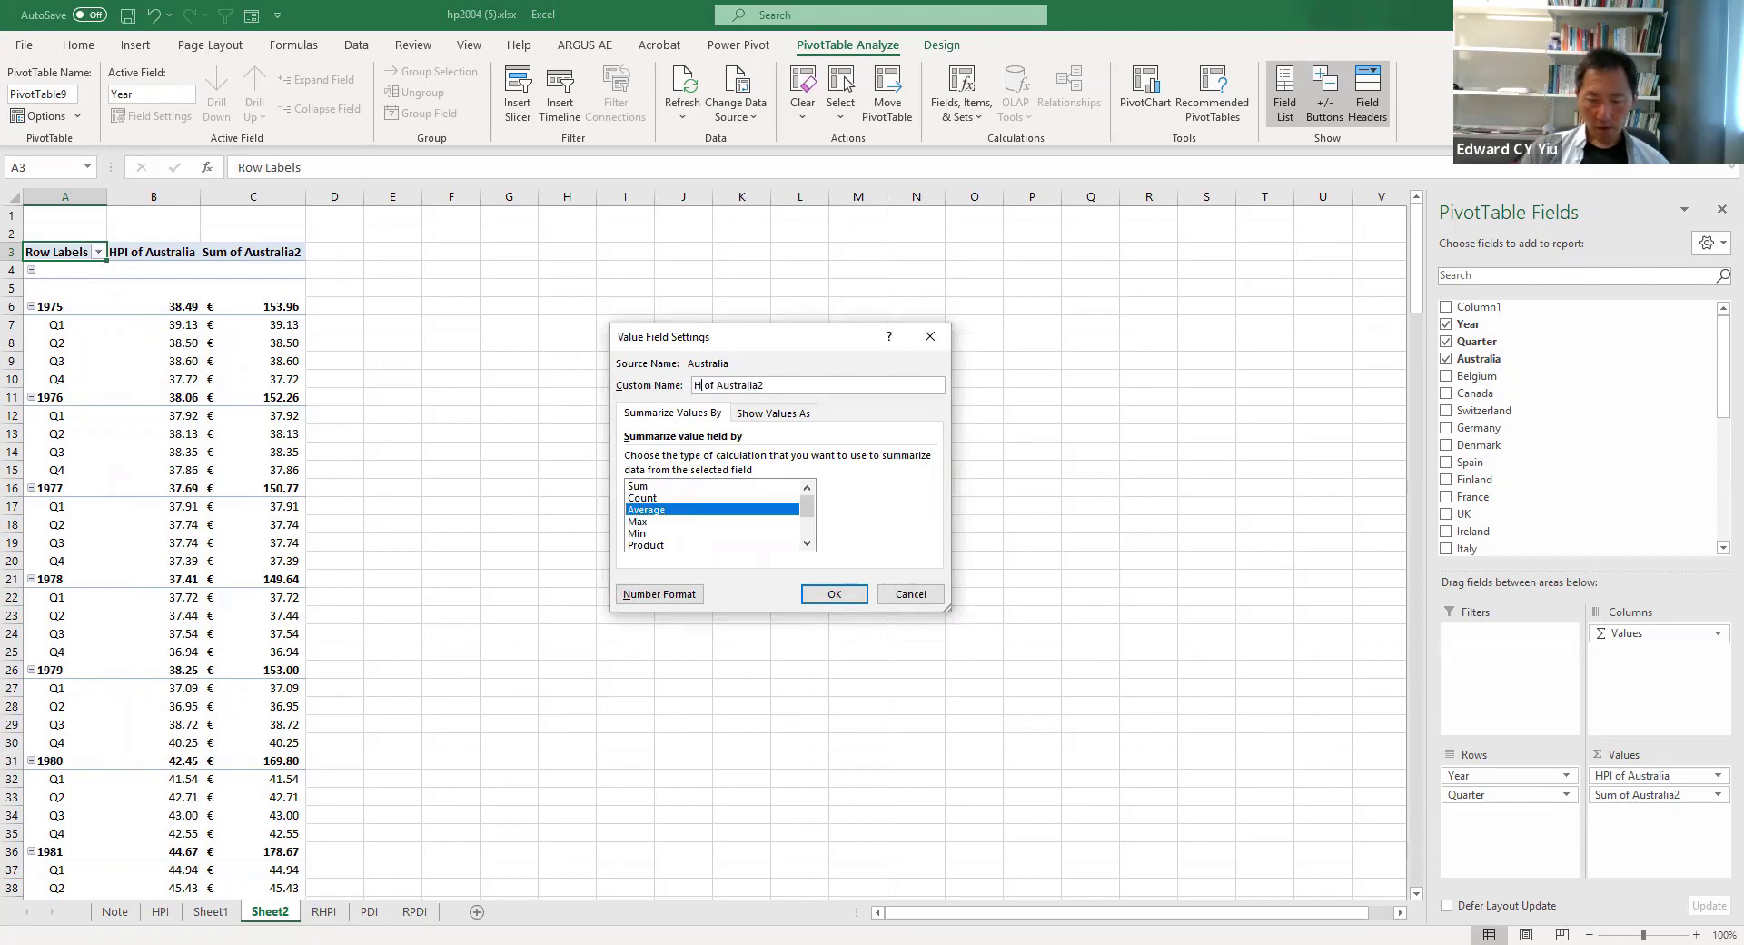
{"action": "type", "text": "yoy"}
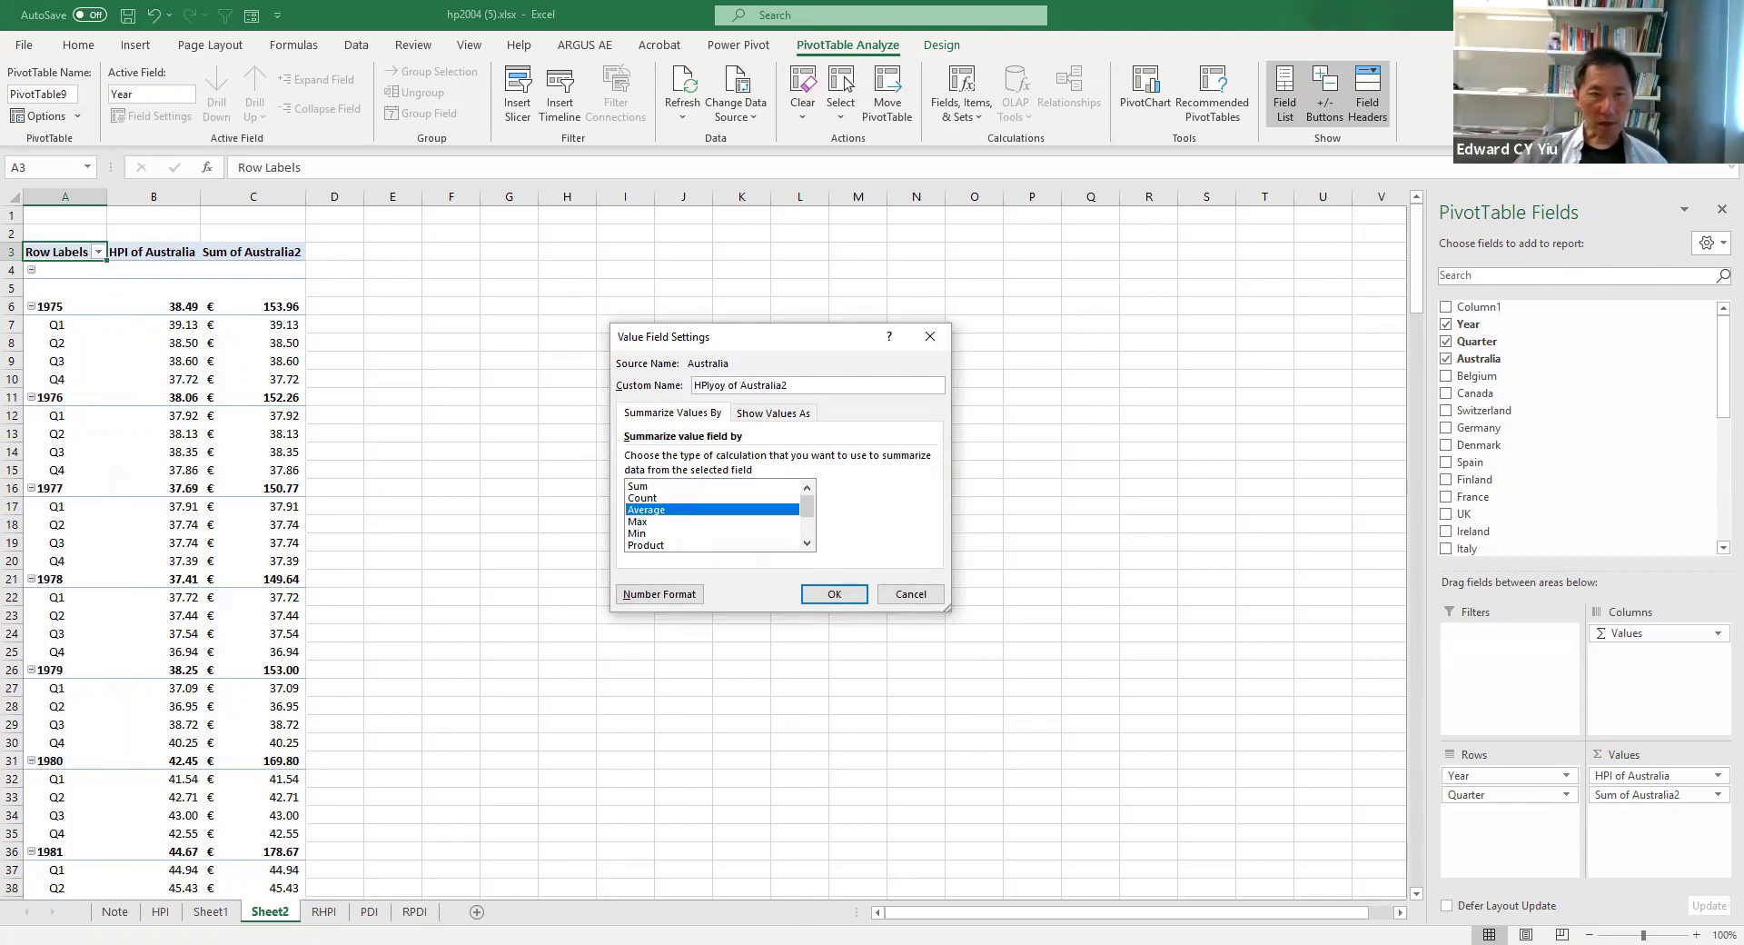
{"action": "left_click", "coordinate": [695, 596]}
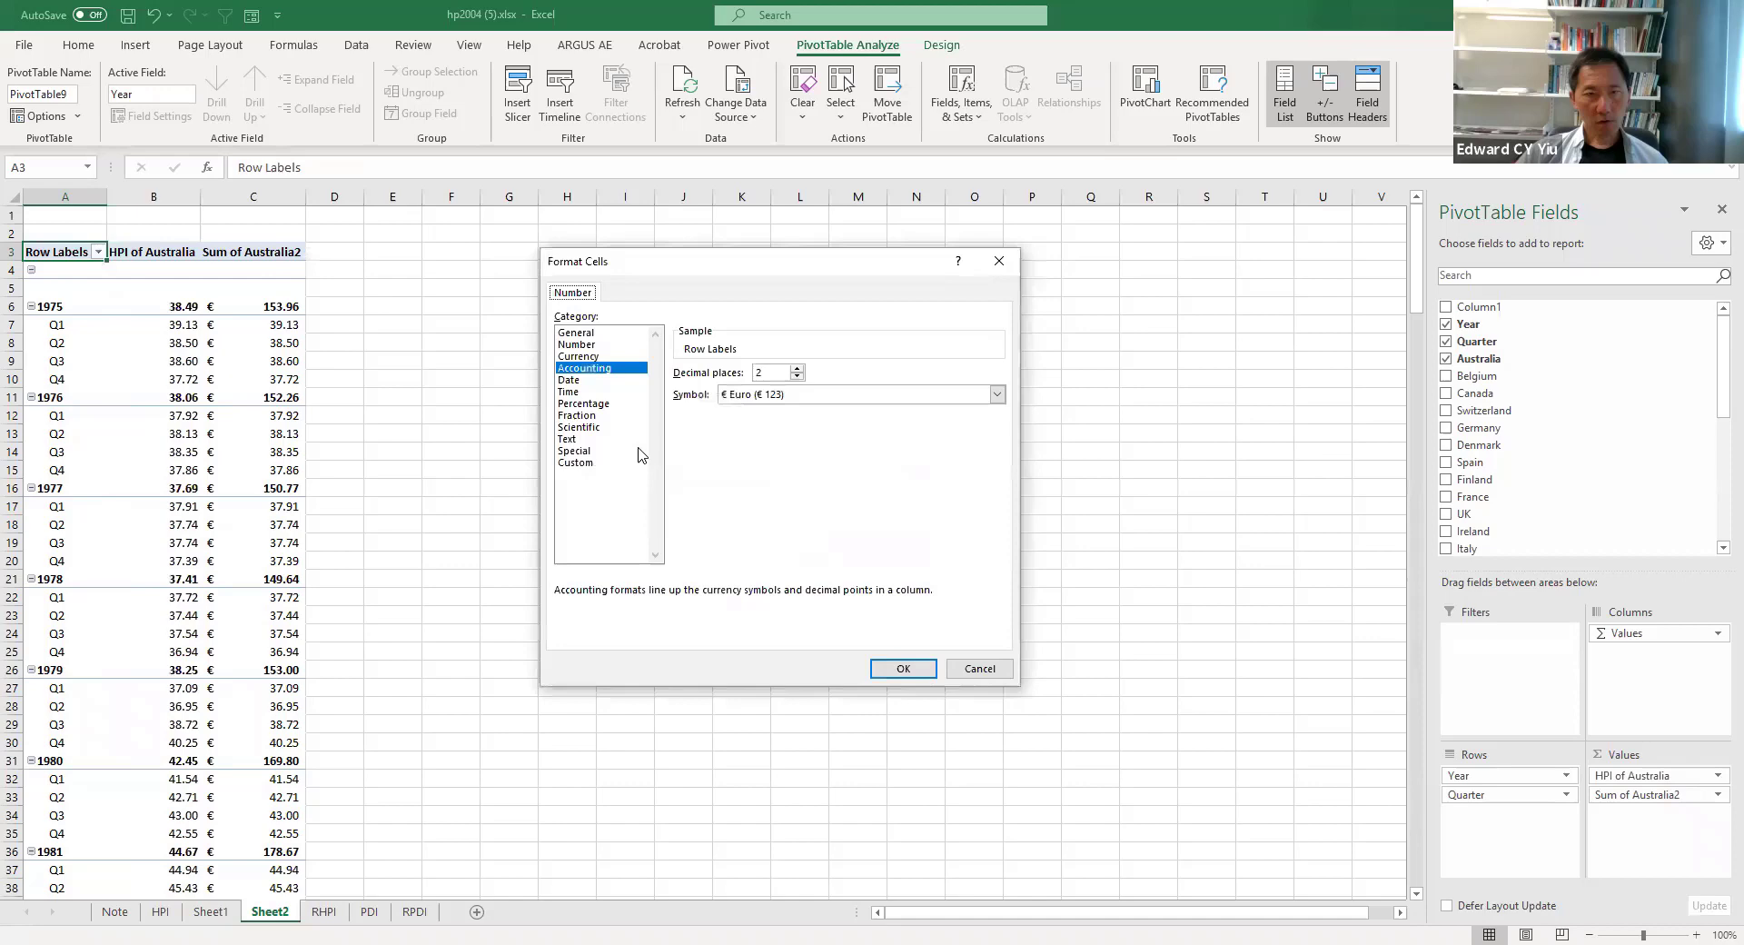
{"action": "left_click", "coordinate": [620, 405]}
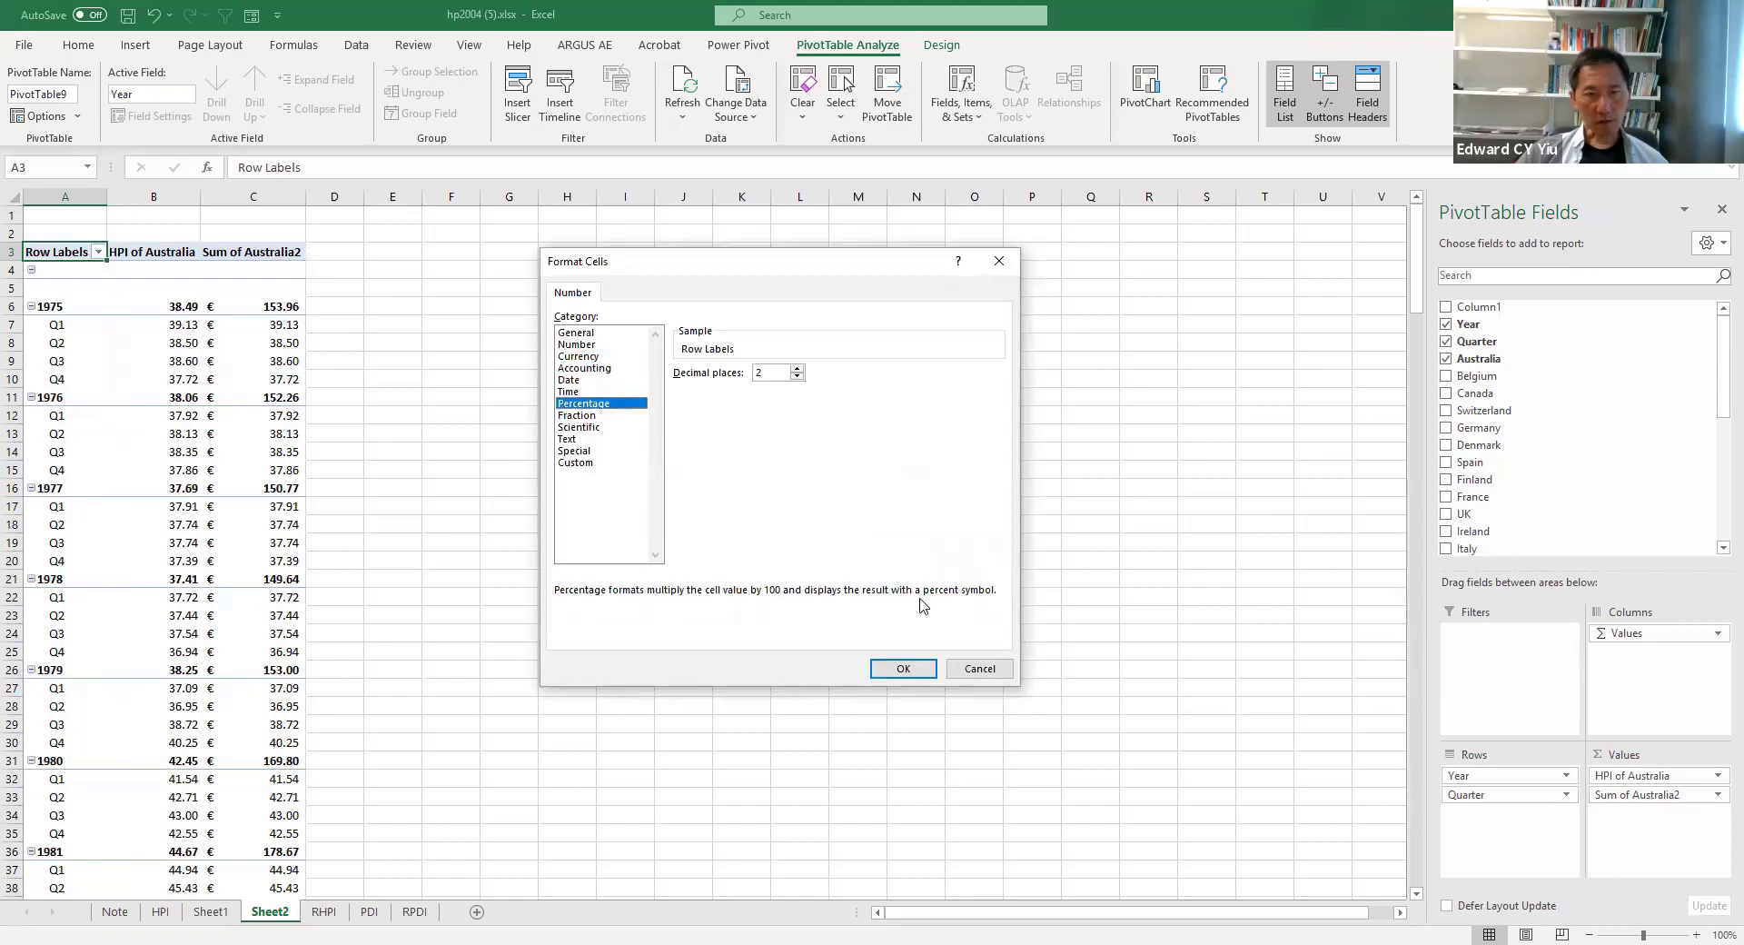
{"action": "left_click", "coordinate": [903, 668]}
{"action": "left_click", "coordinate": [844, 602]}
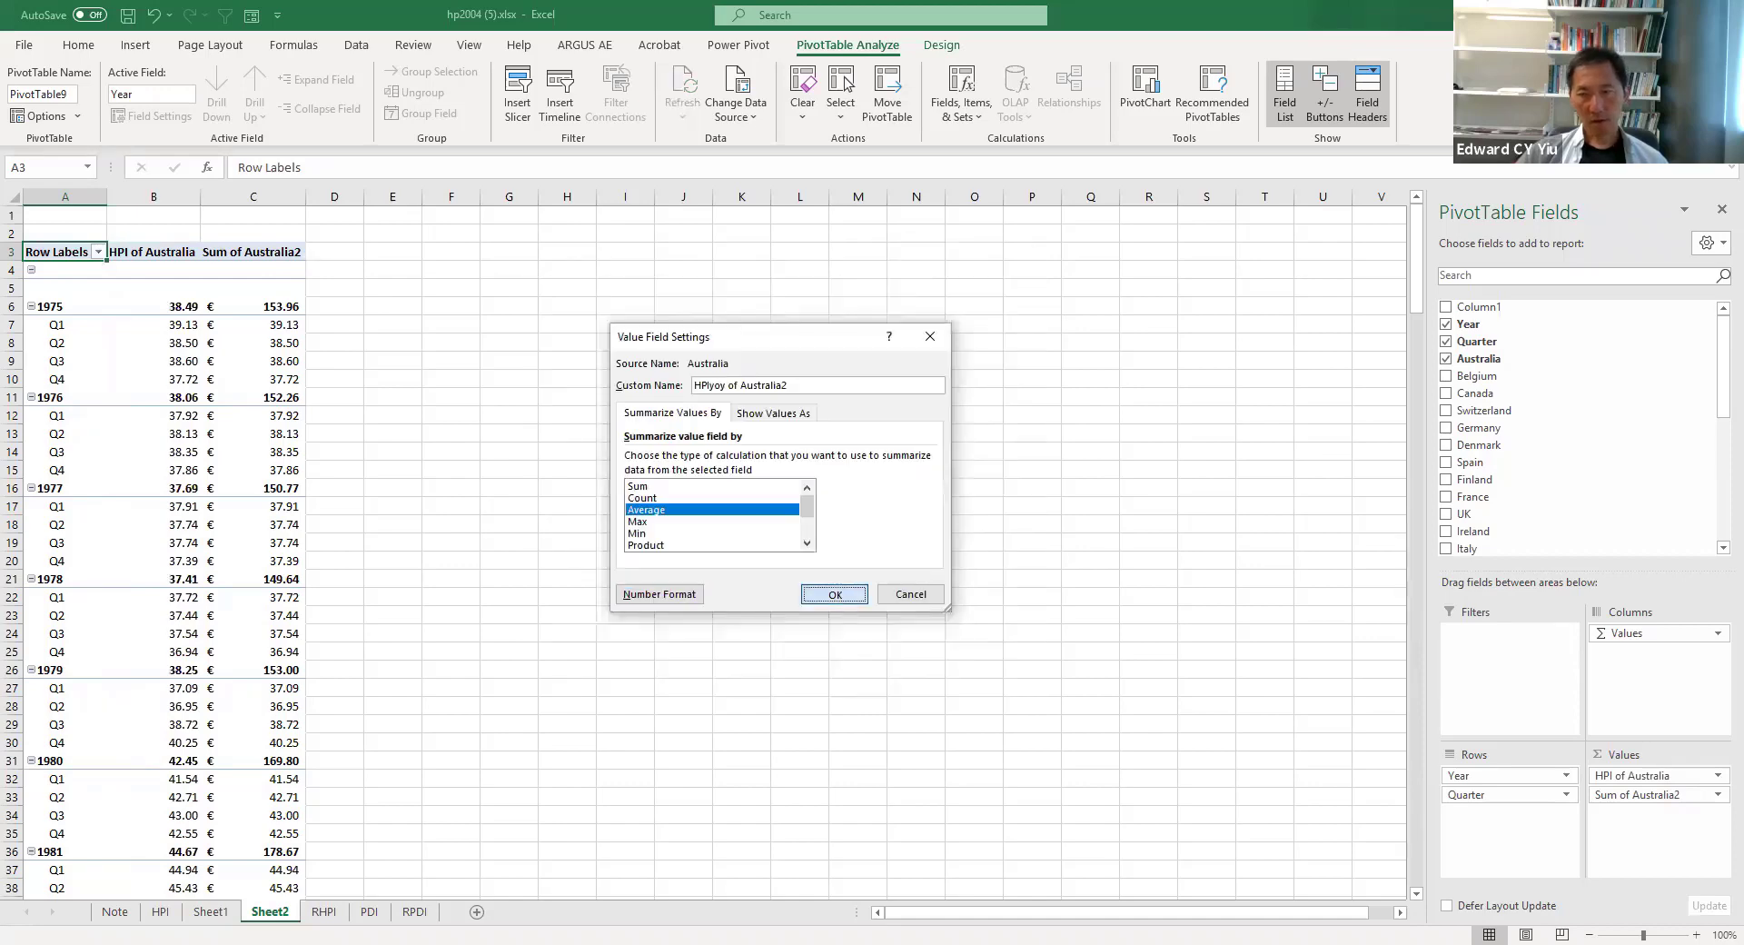
Show HPIyoy of Australia2 as % Difference From, with base field Year and base item previous
{"action": "left_click", "coordinate": [1718, 795]}
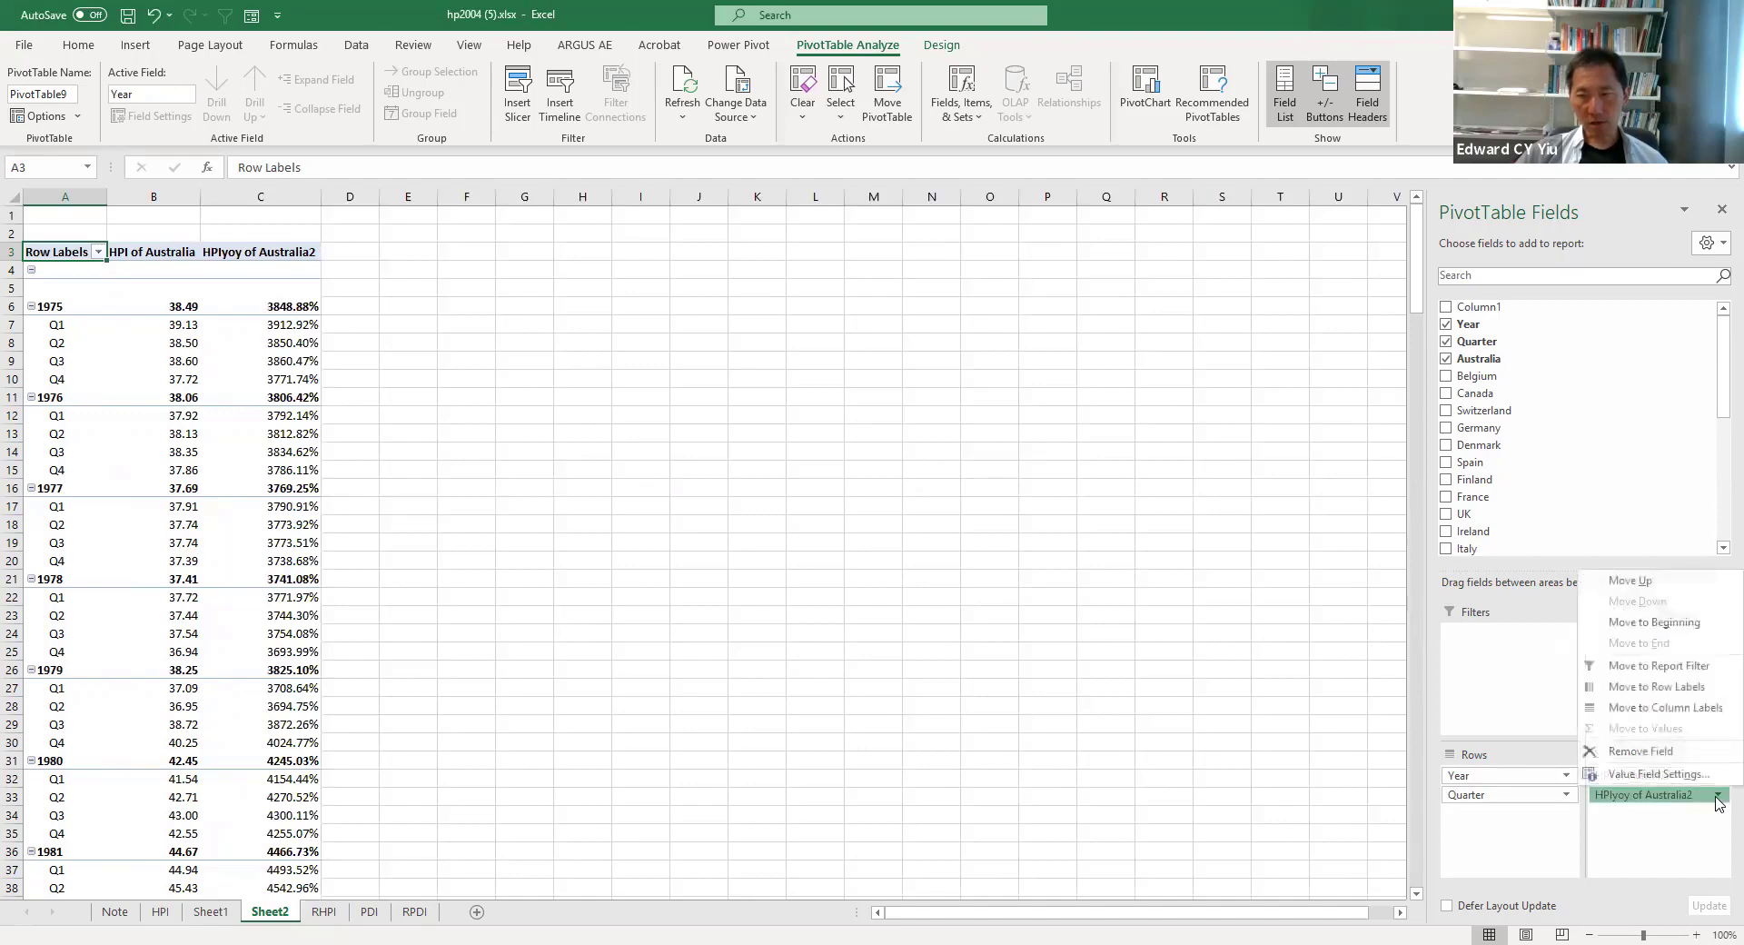
{"action": "left_click", "coordinate": [1696, 779]}
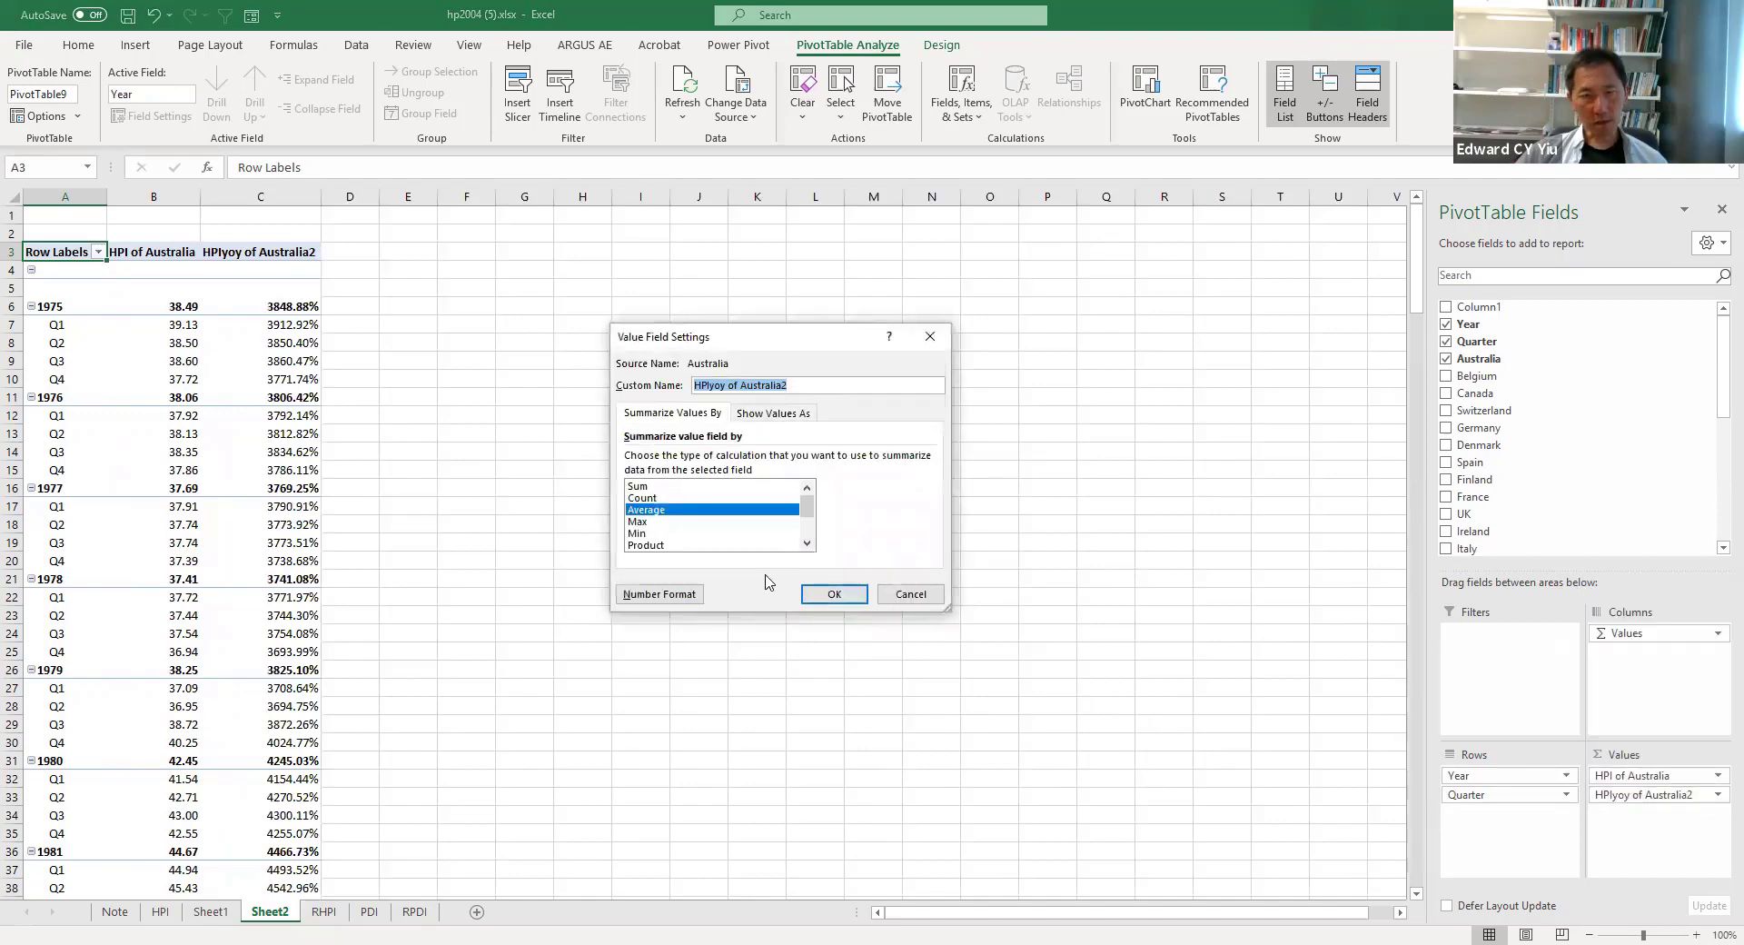
{"action": "left_click", "coordinate": [787, 421]}
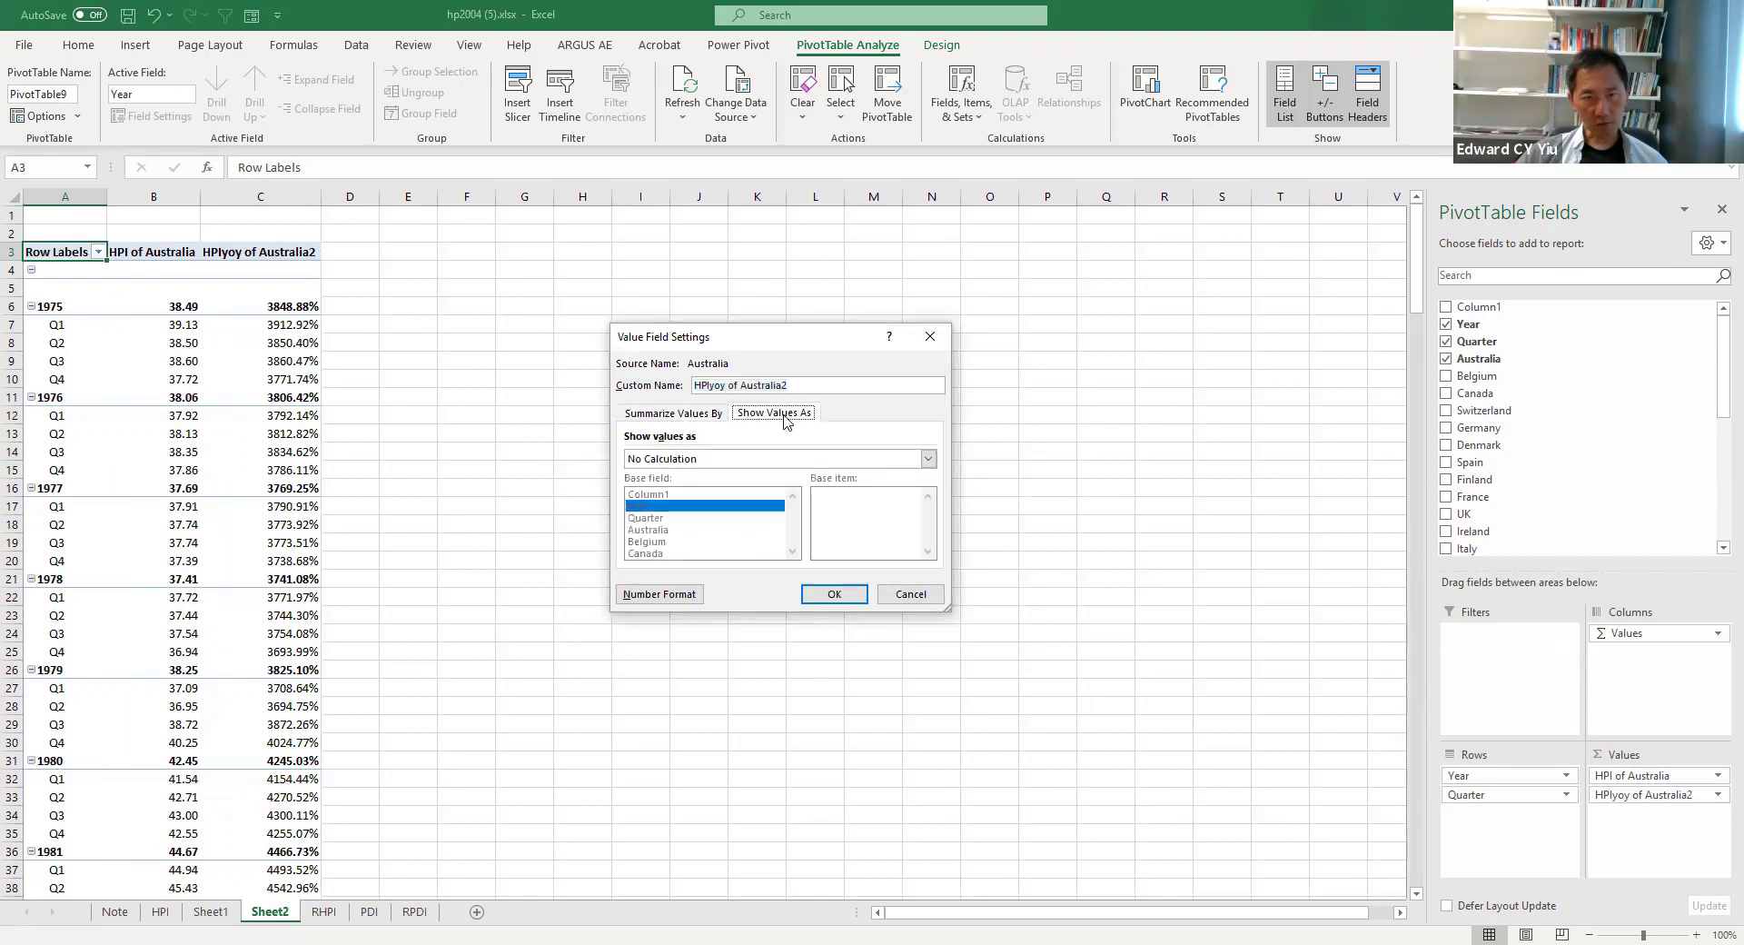
{"action": "left_click", "coordinate": [929, 459]}
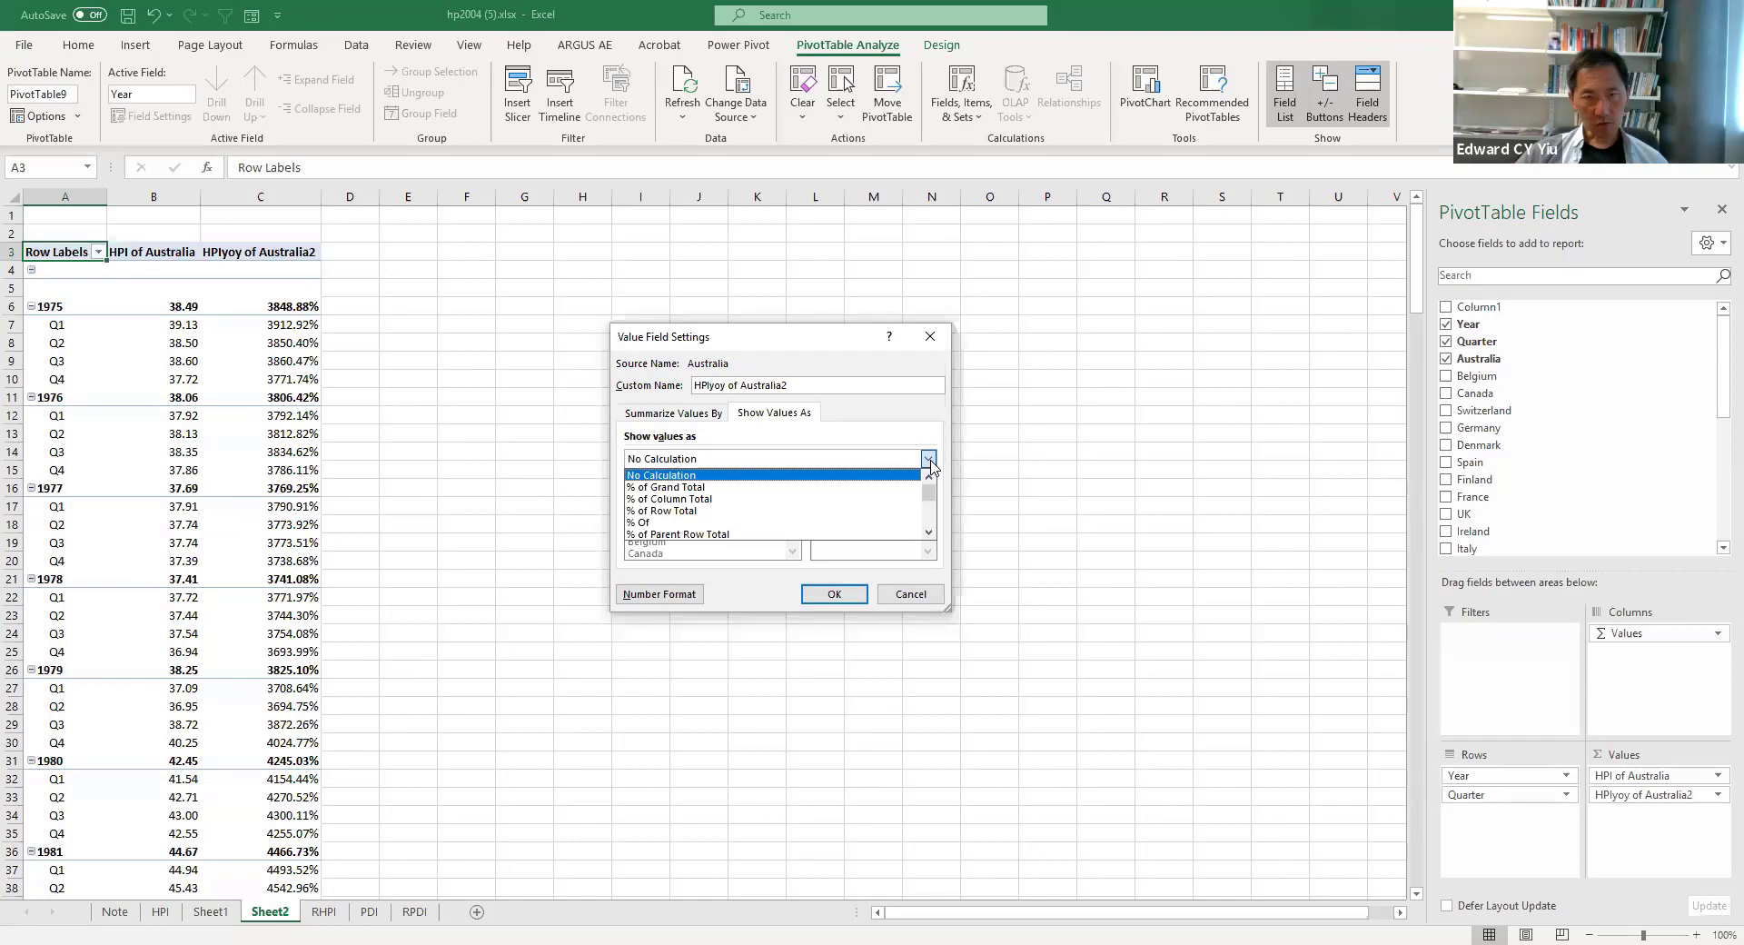
{"action": "scroll", "coordinate": [928, 495], "scroll_direction": "down", "scroll_amount": 1}
{"action": "scroll", "coordinate": [908, 495], "scroll_direction": "down", "scroll_amount": 1}
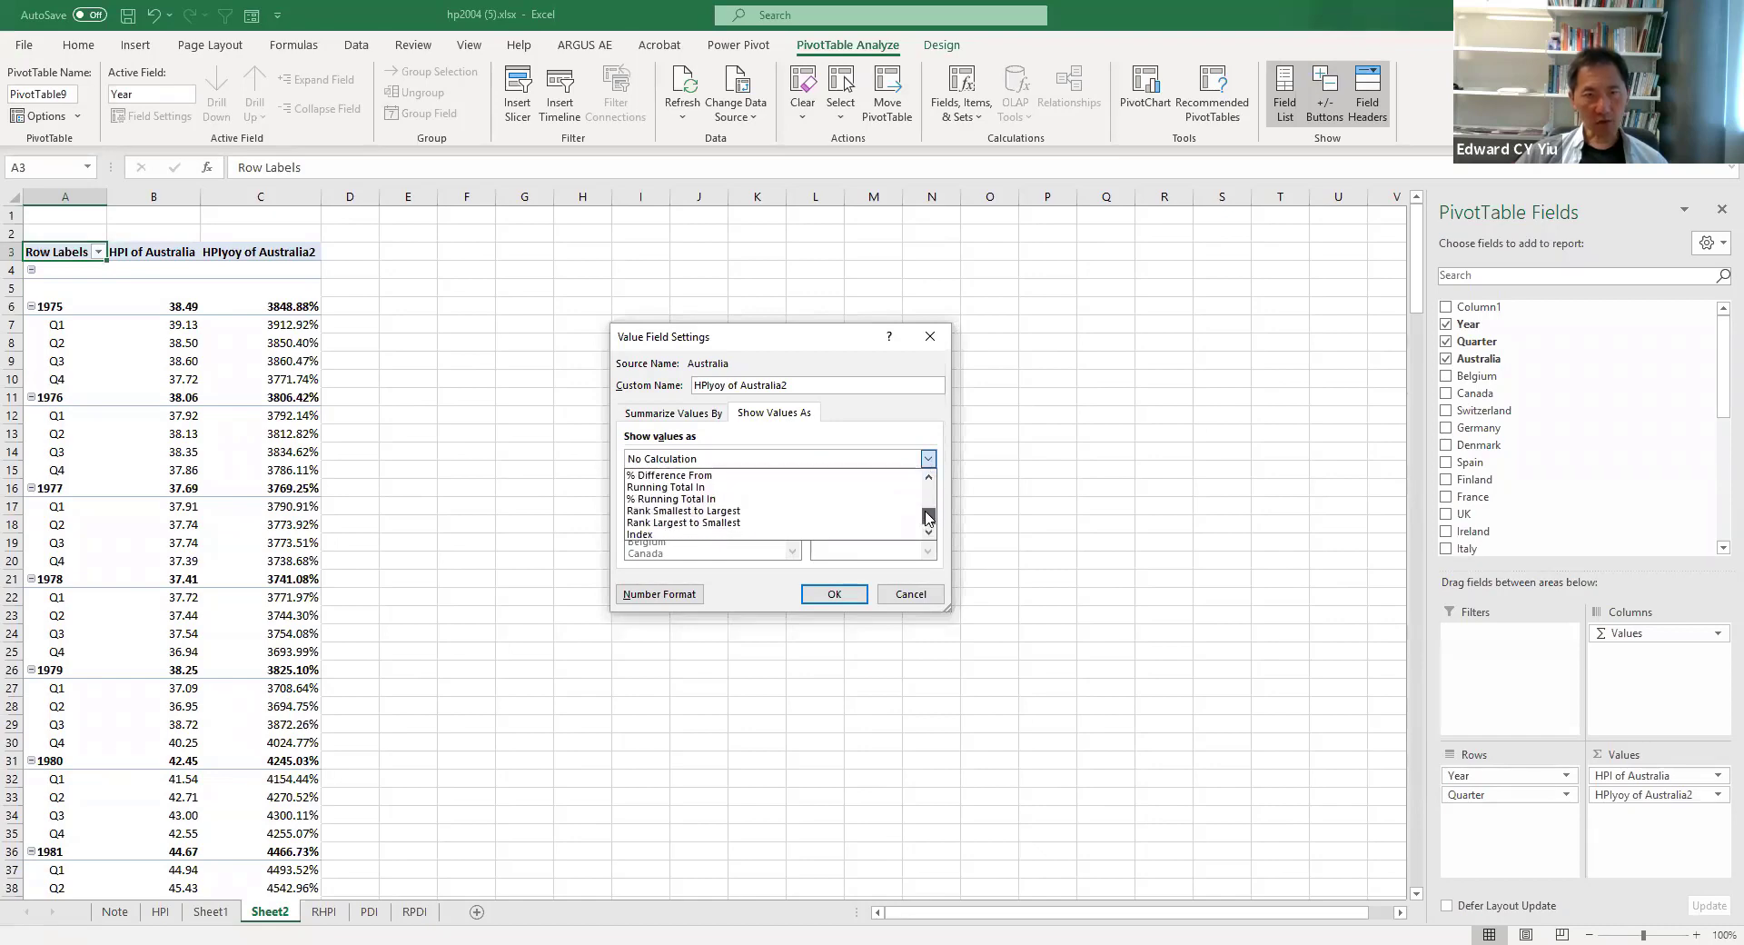
{"action": "scroll", "coordinate": [818, 495], "scroll_direction": "down", "scroll_amount": 1}
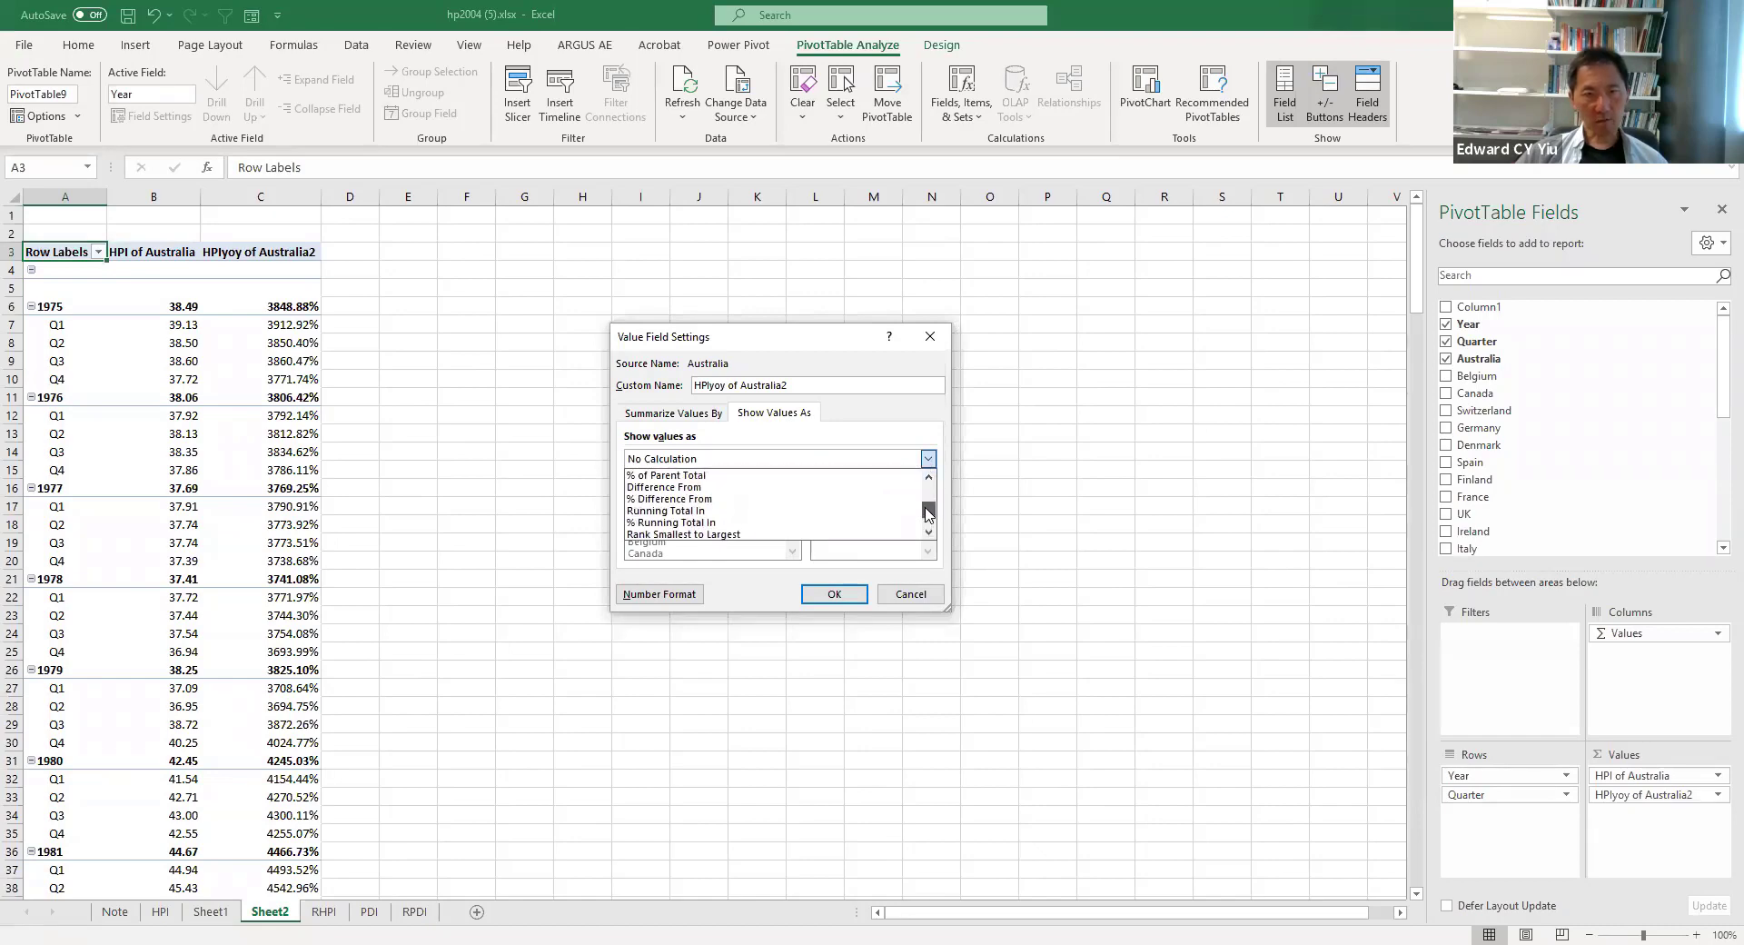
{"action": "left_click", "coordinate": [726, 500]}
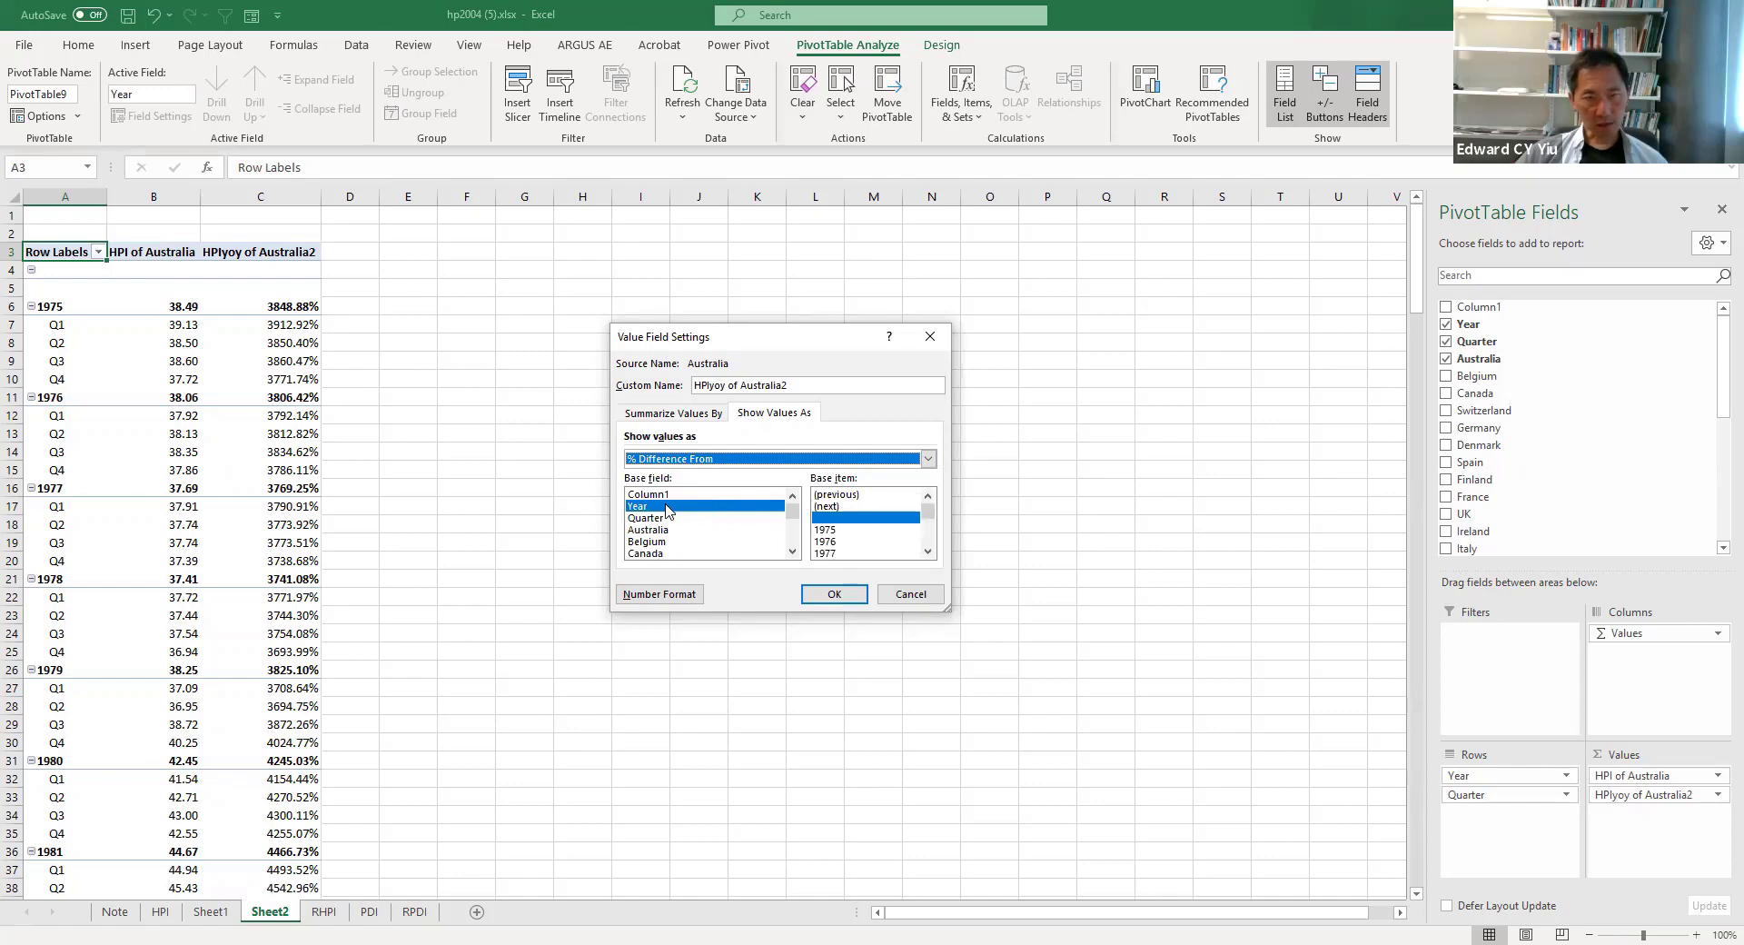
{"action": "left_click", "coordinate": [878, 495]}
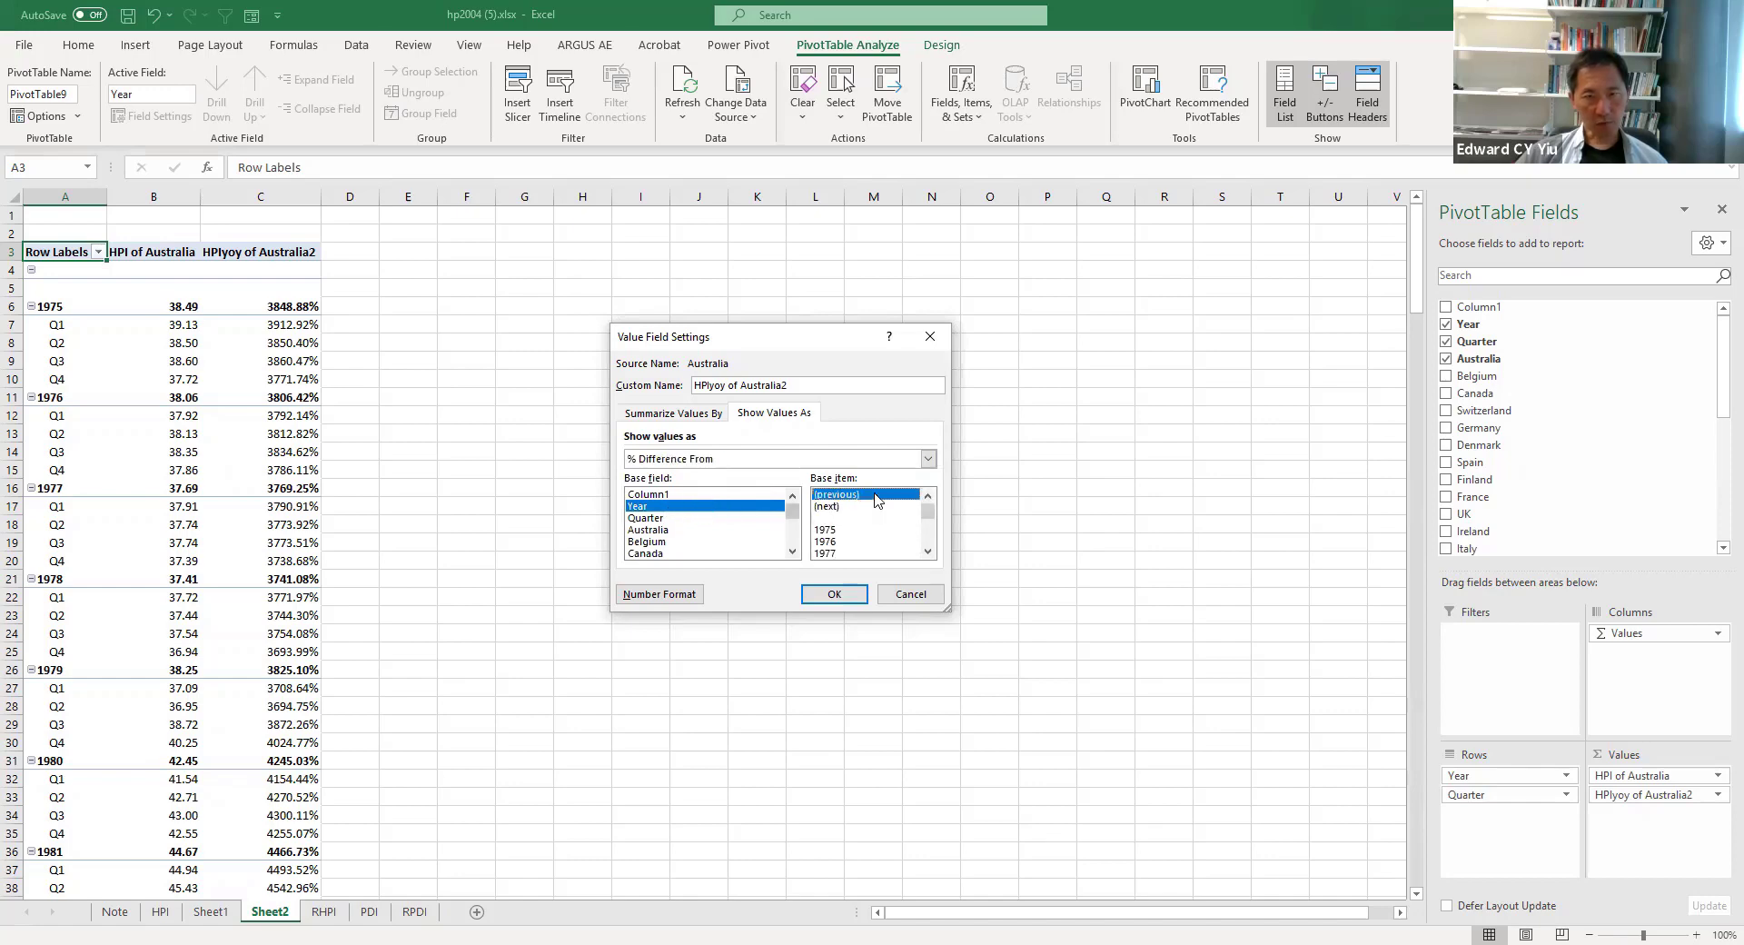
{"action": "left_click", "coordinate": [834, 594]}
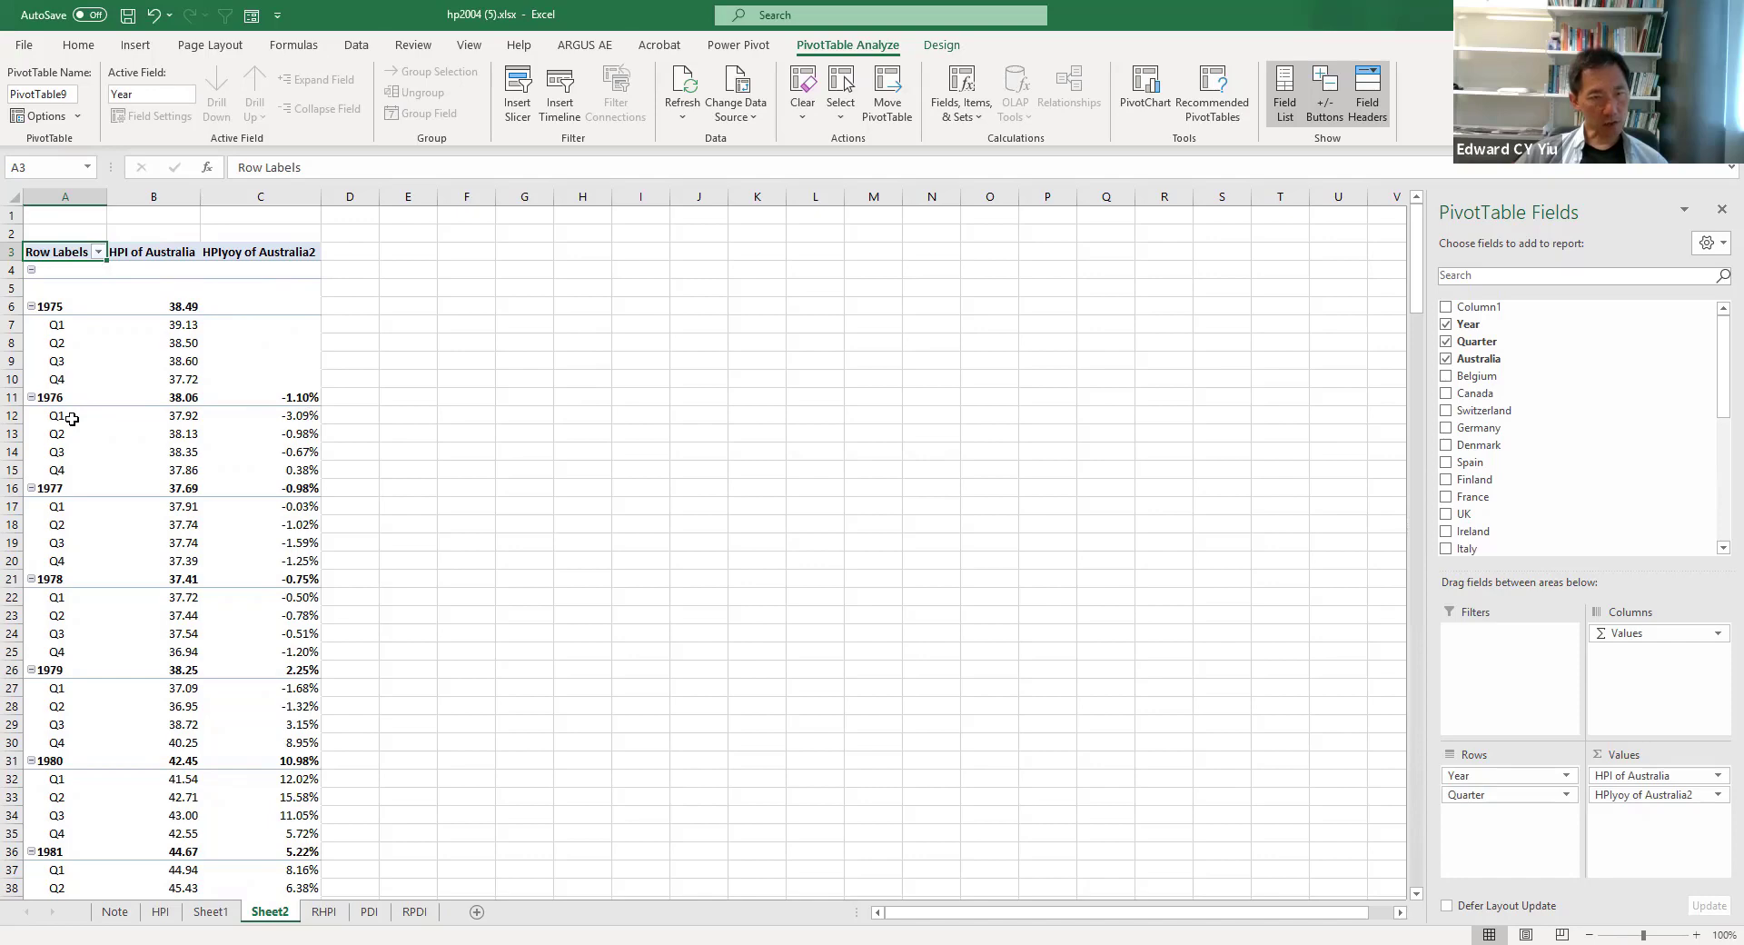
{"action": "left_click", "coordinate": [351, 415]}
{"action": "type", "text": "="}
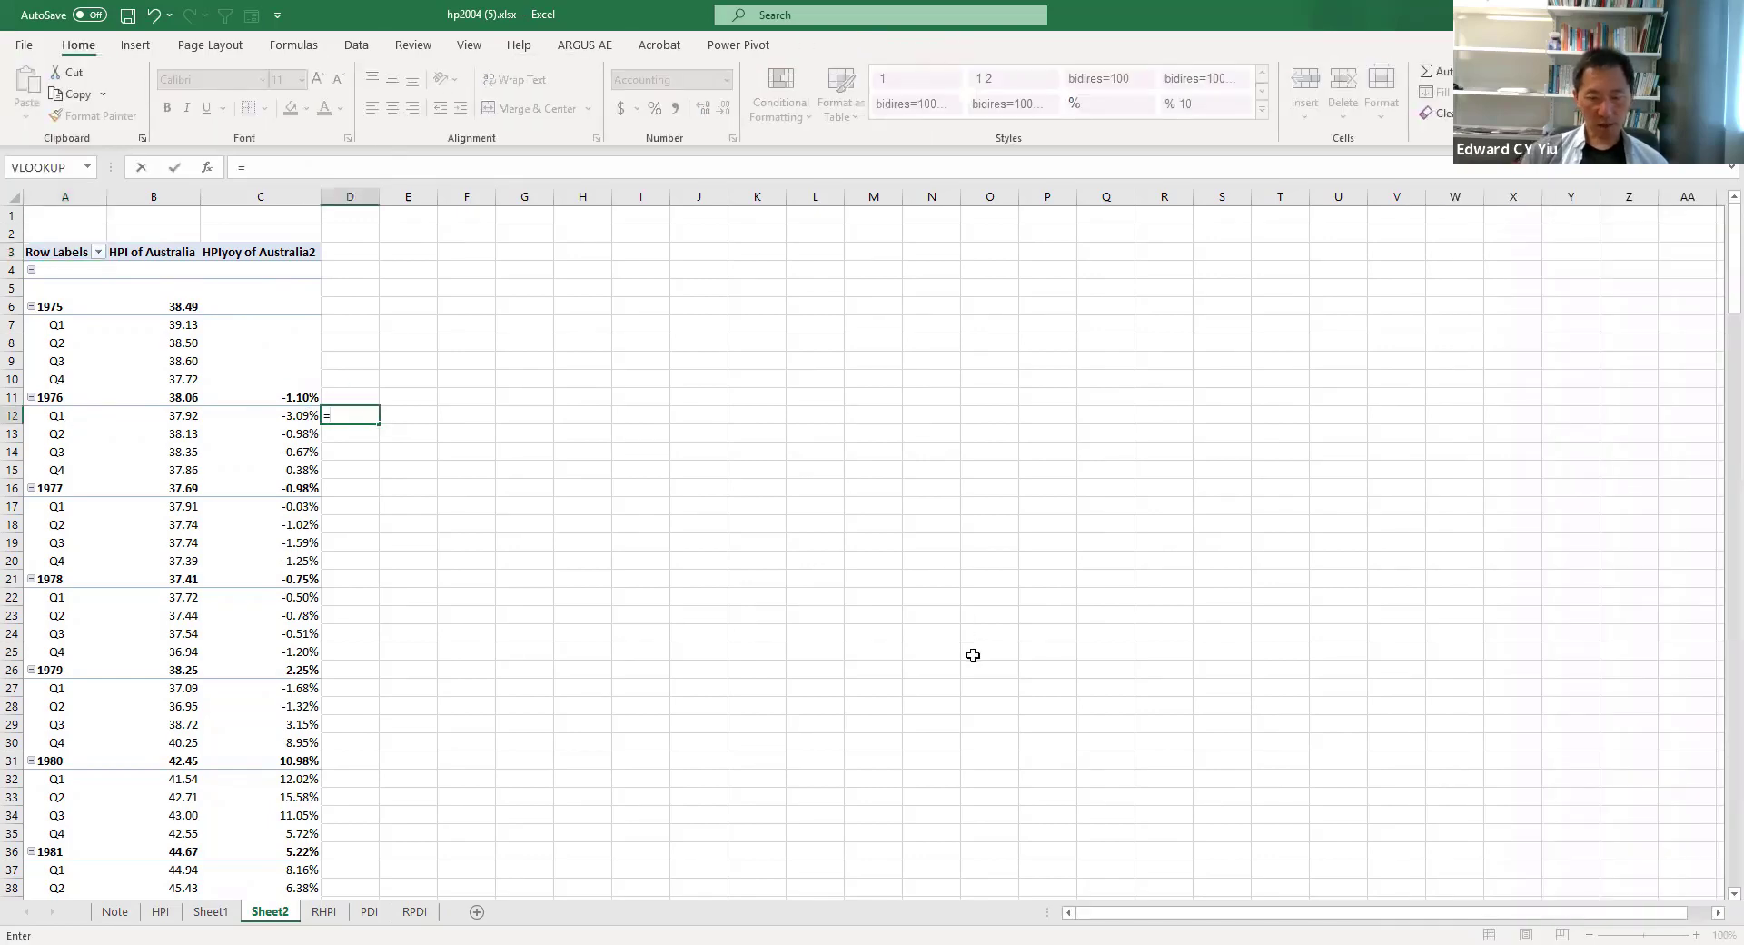
{"action": "type", "text": "("}
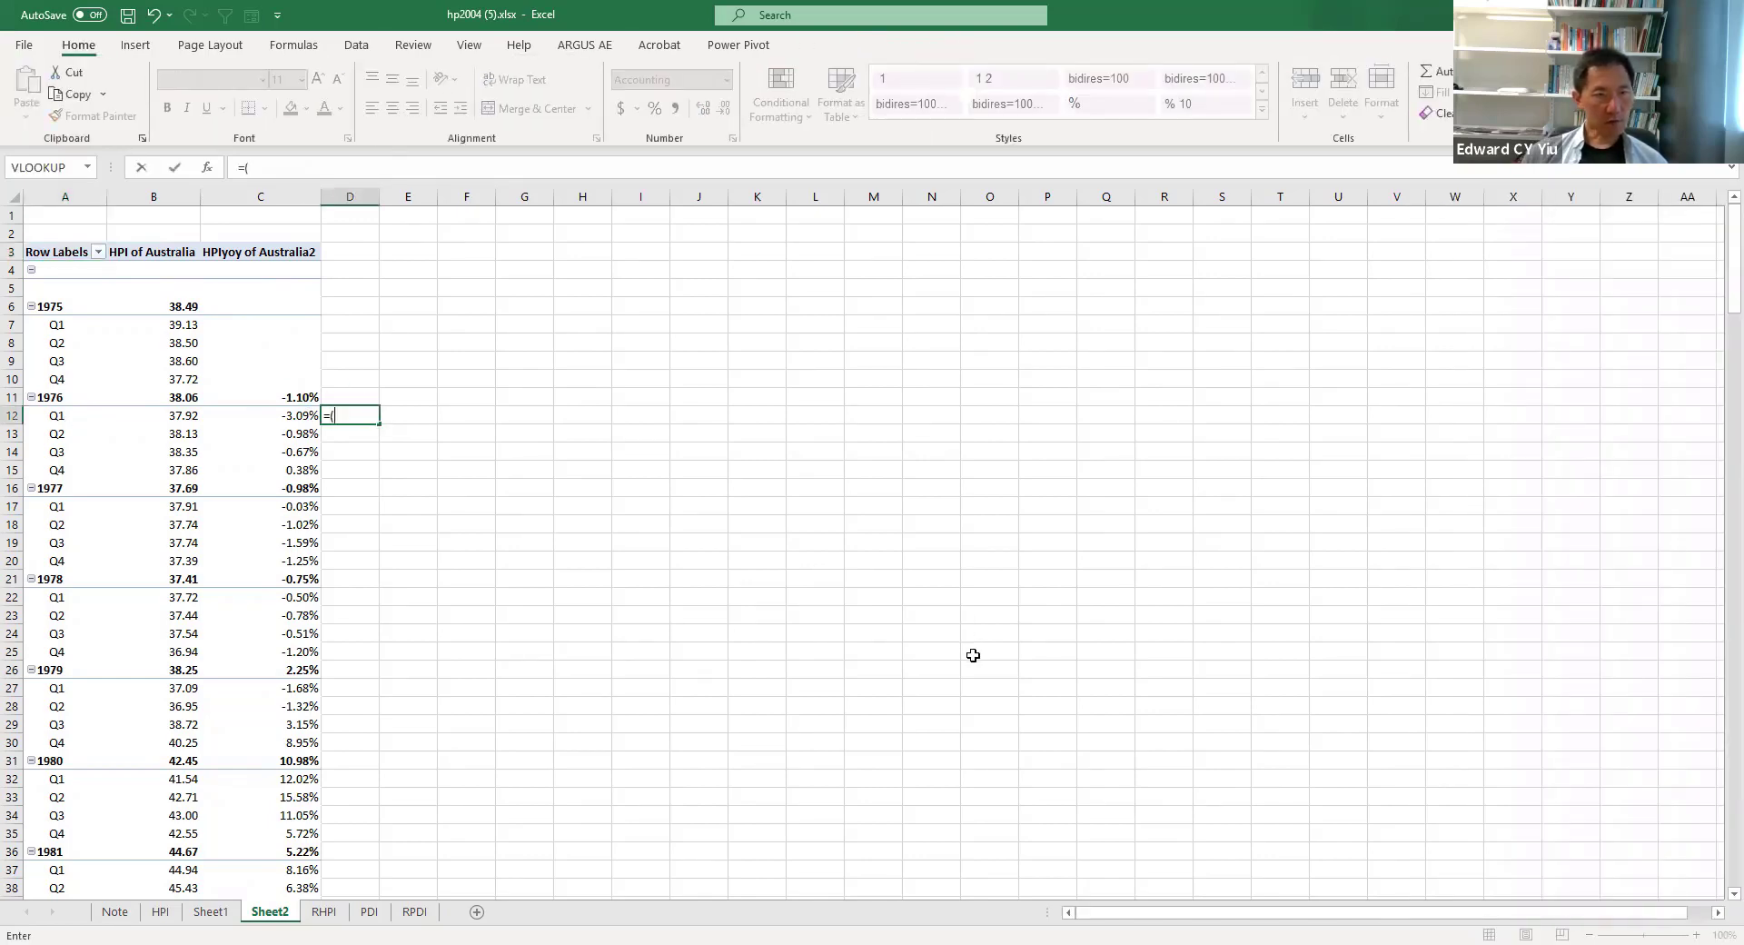
{"action": "key", "text": "Left"}
{"action": "key", "text": "Left"}
{"action": "type", "text": "-"}
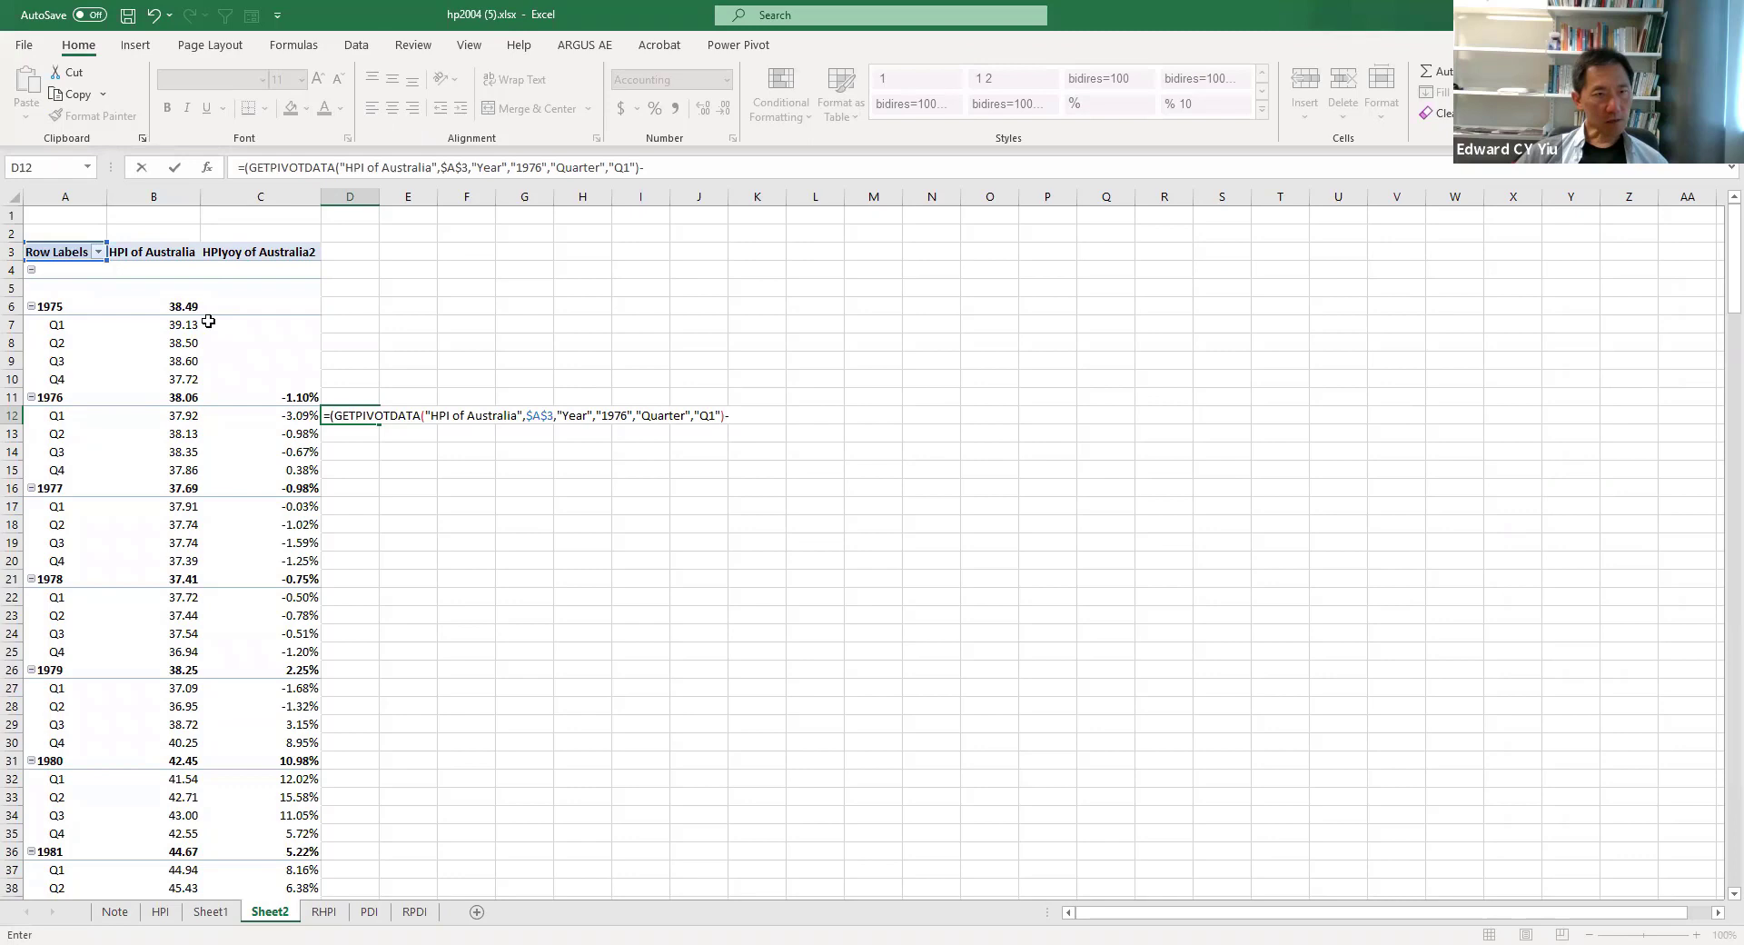
{"action": "left_click", "coordinate": [181, 323]}
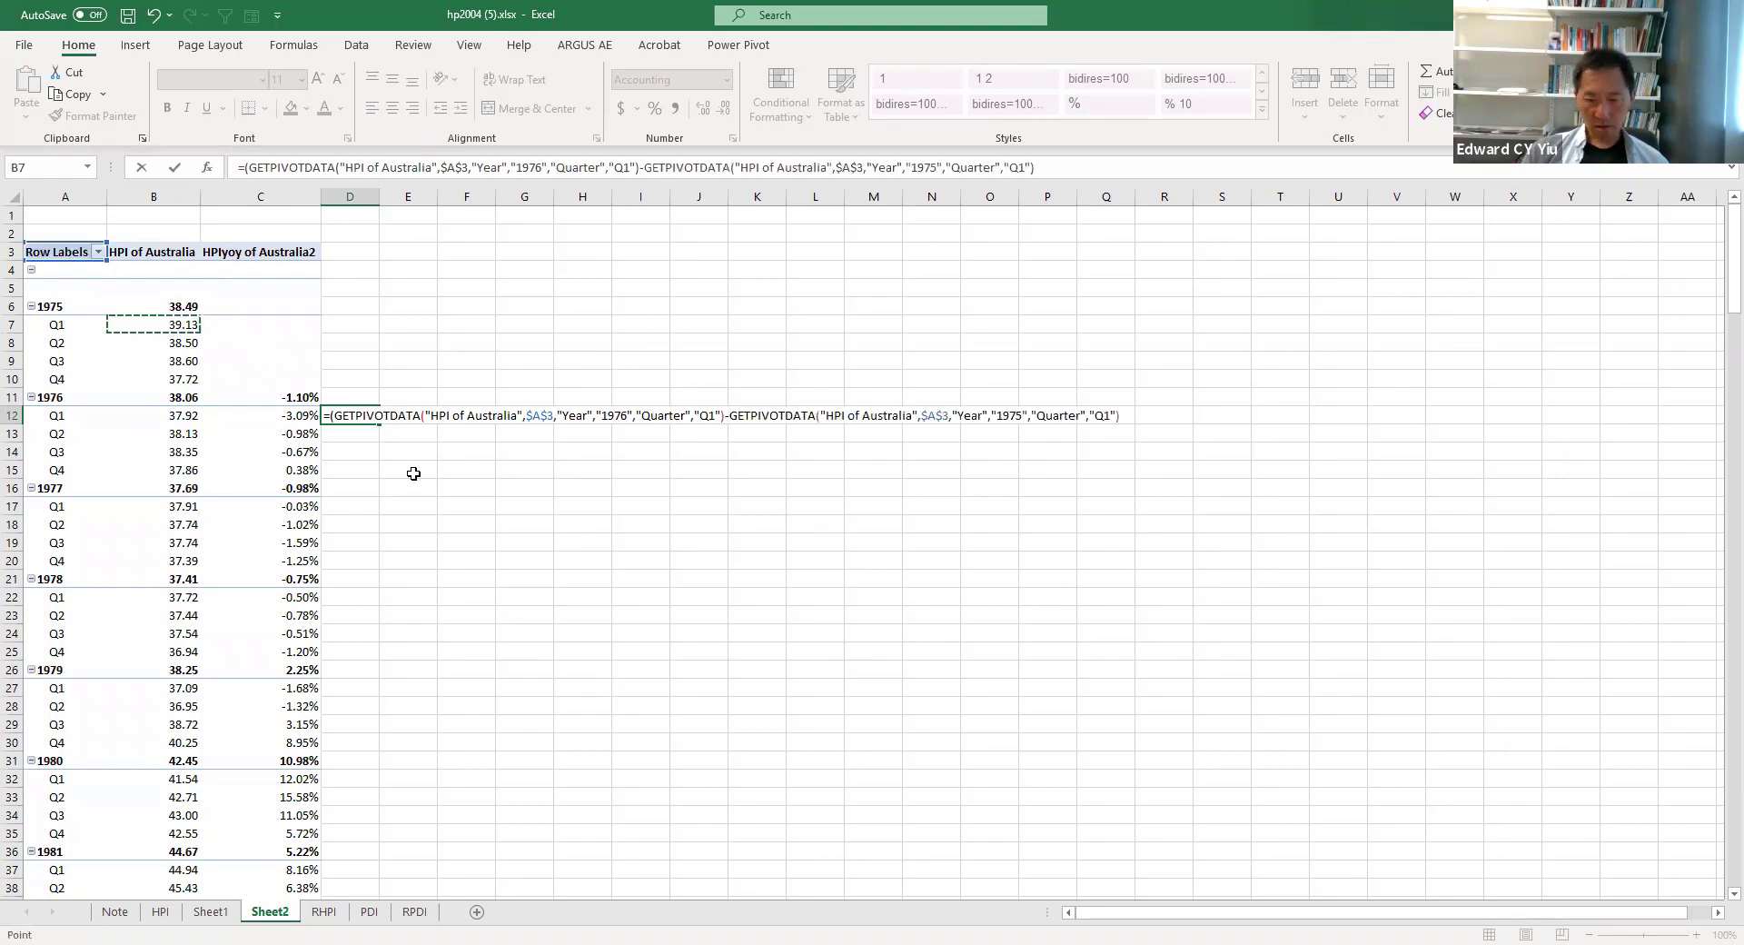
{"action": "type", "text": ")/"}
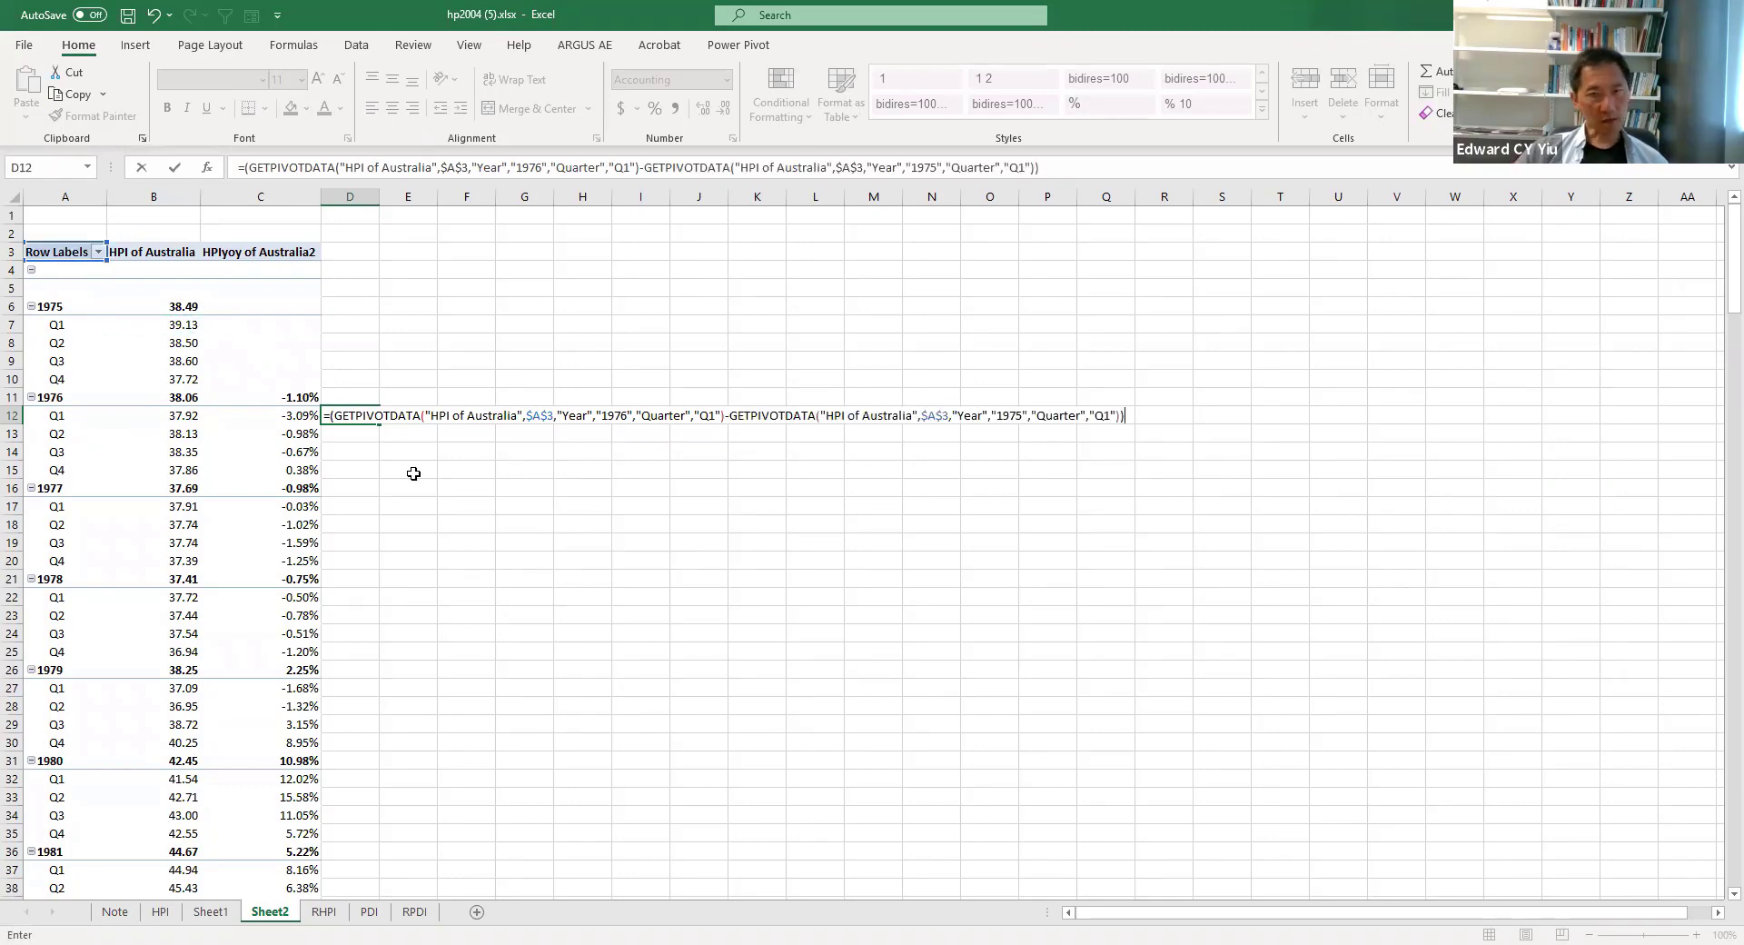
{"action": "left_click", "coordinate": [161, 326]}
{"action": "key", "text": "Return"}
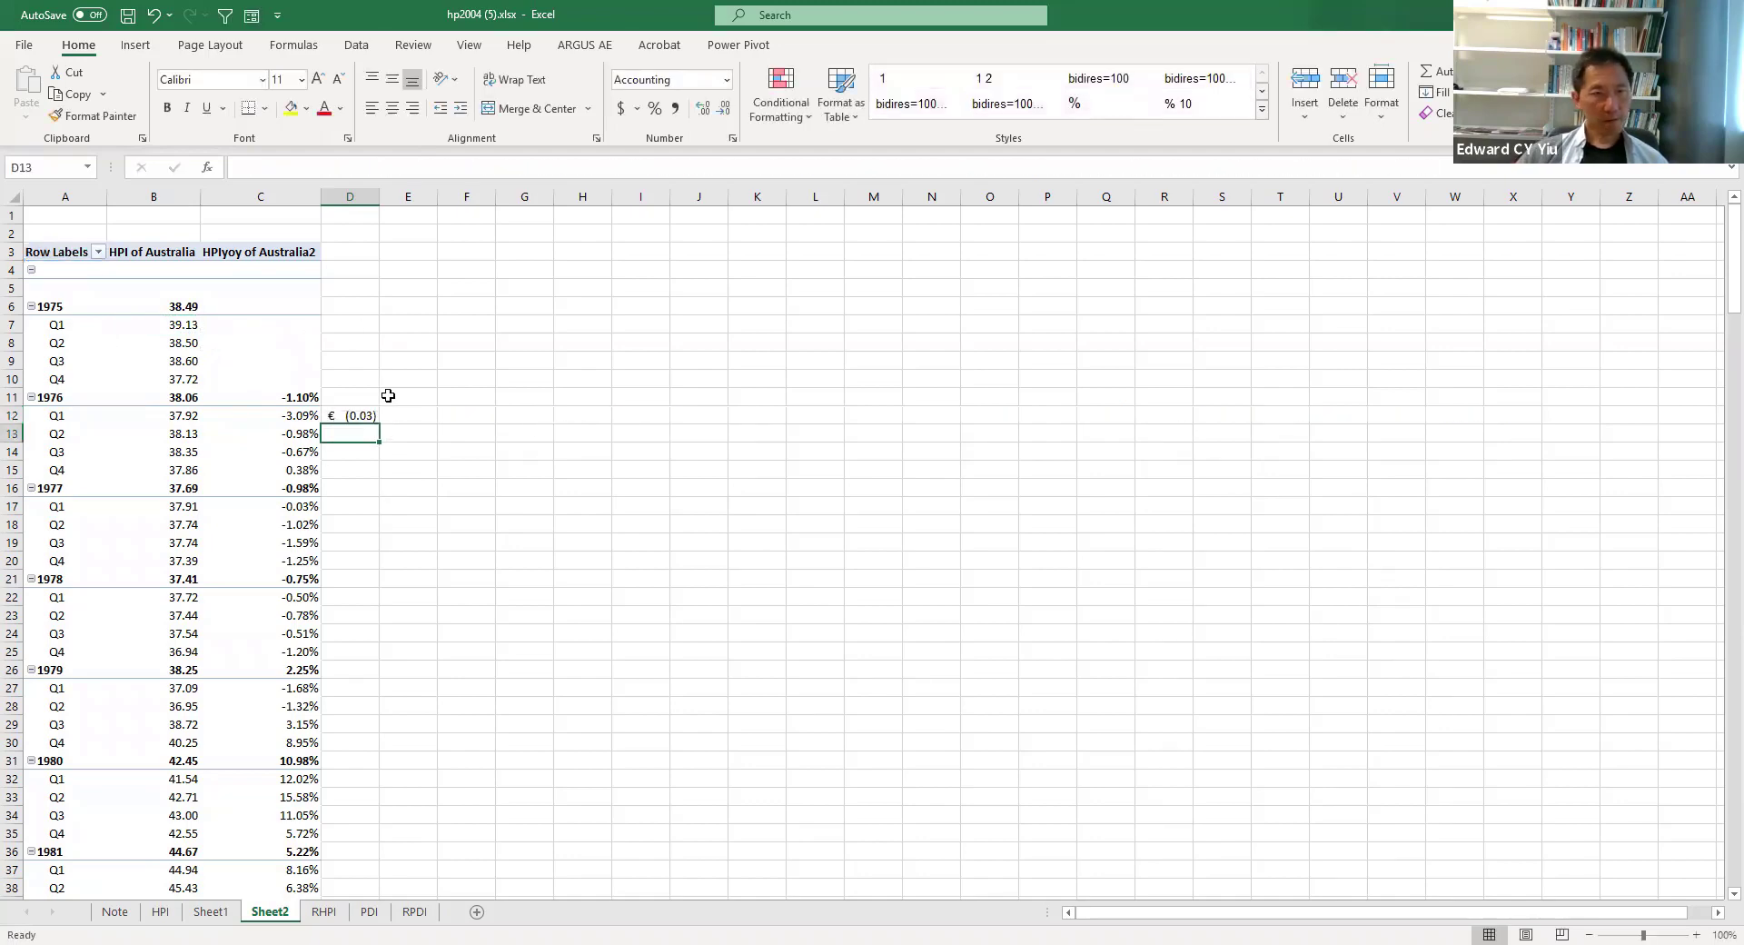
{"action": "key", "text": "Up"}
{"action": "left_click", "coordinate": [654, 108]}
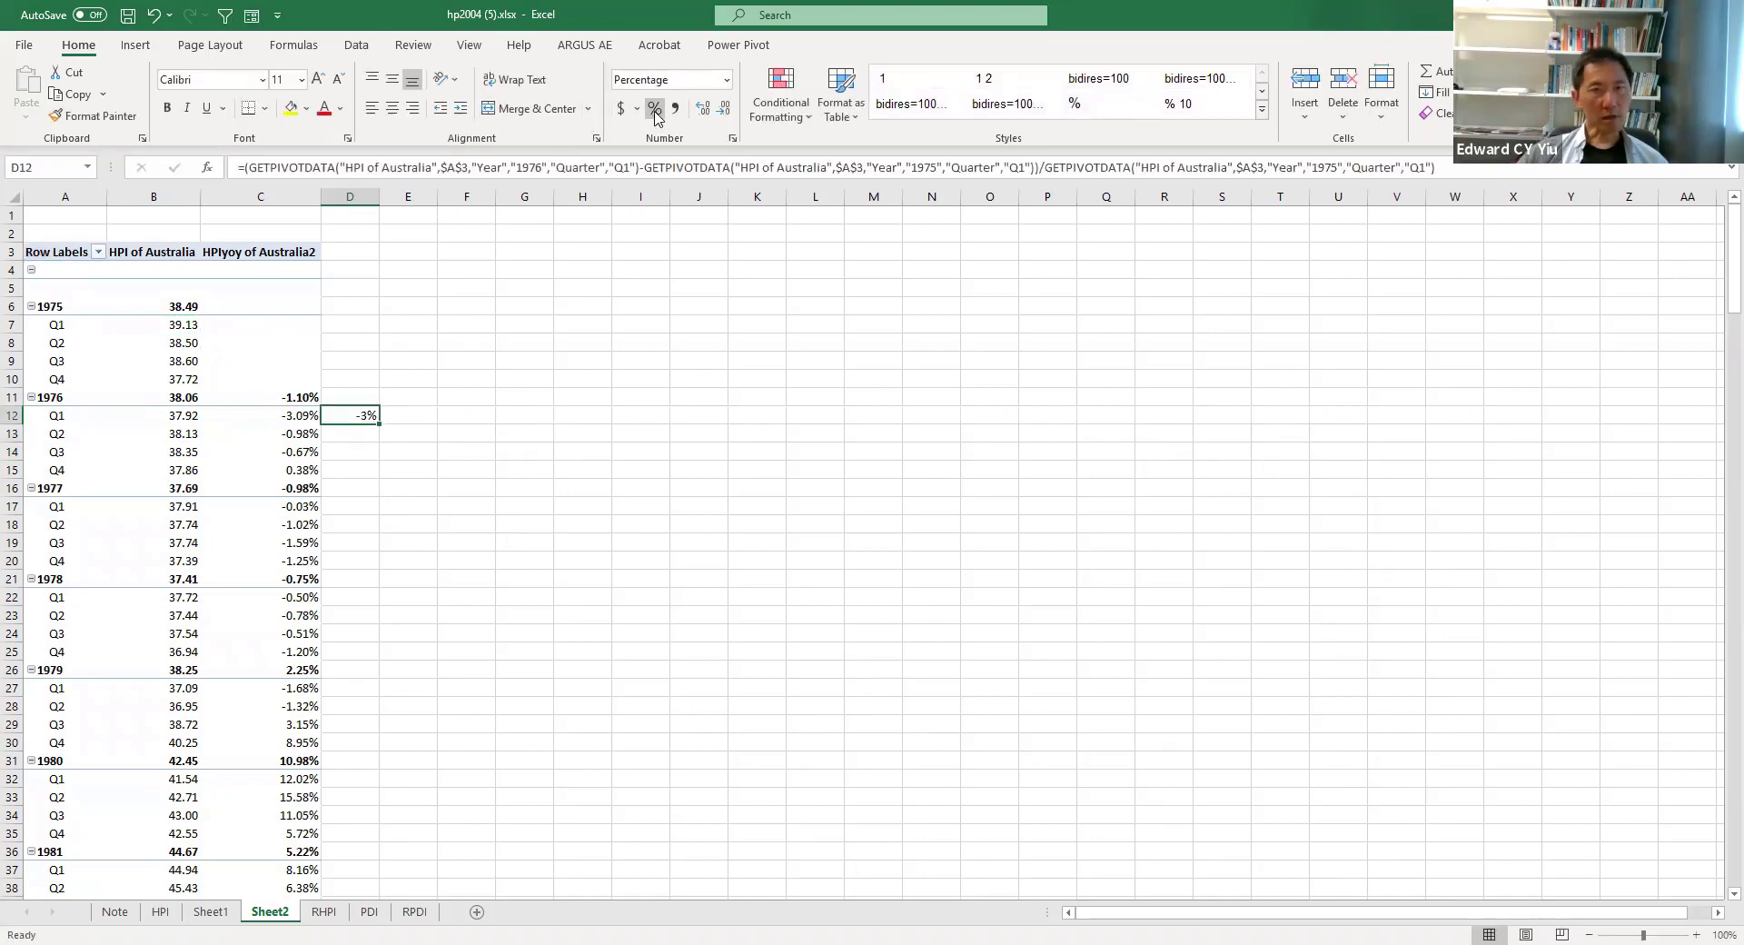
{"action": "left_click", "coordinate": [705, 109]}
{"action": "left_click", "coordinate": [520, 537]}
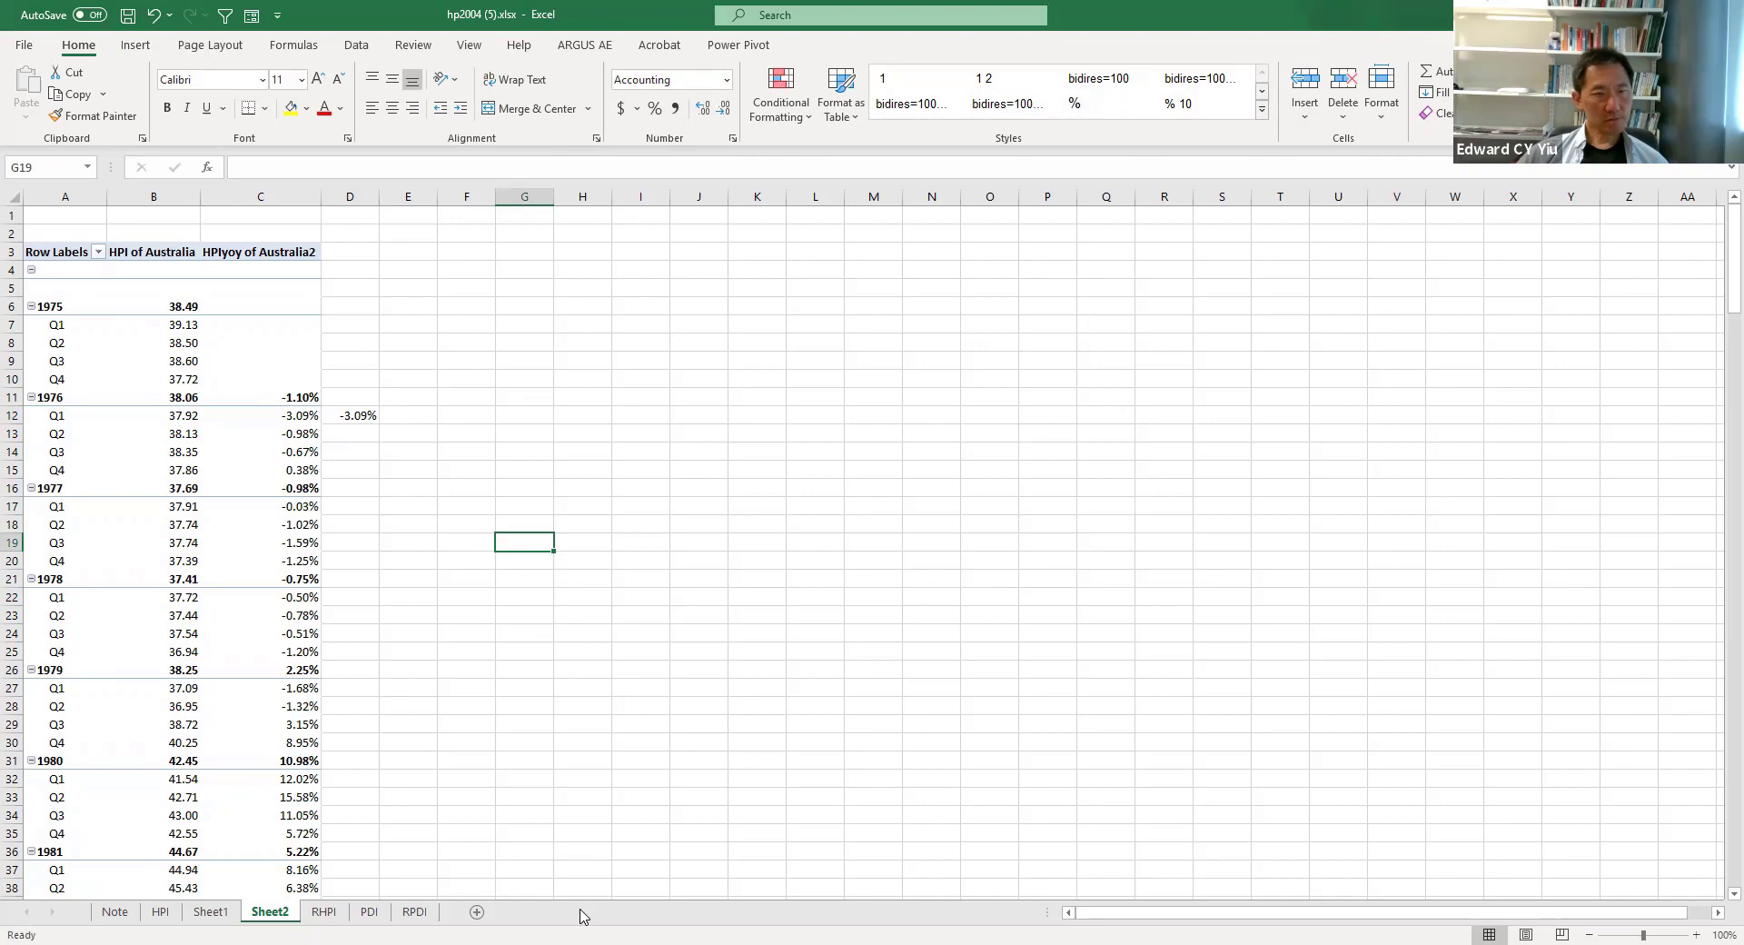
{"action": "left_click", "coordinate": [362, 416]}
{"action": "key", "text": "Delete"}
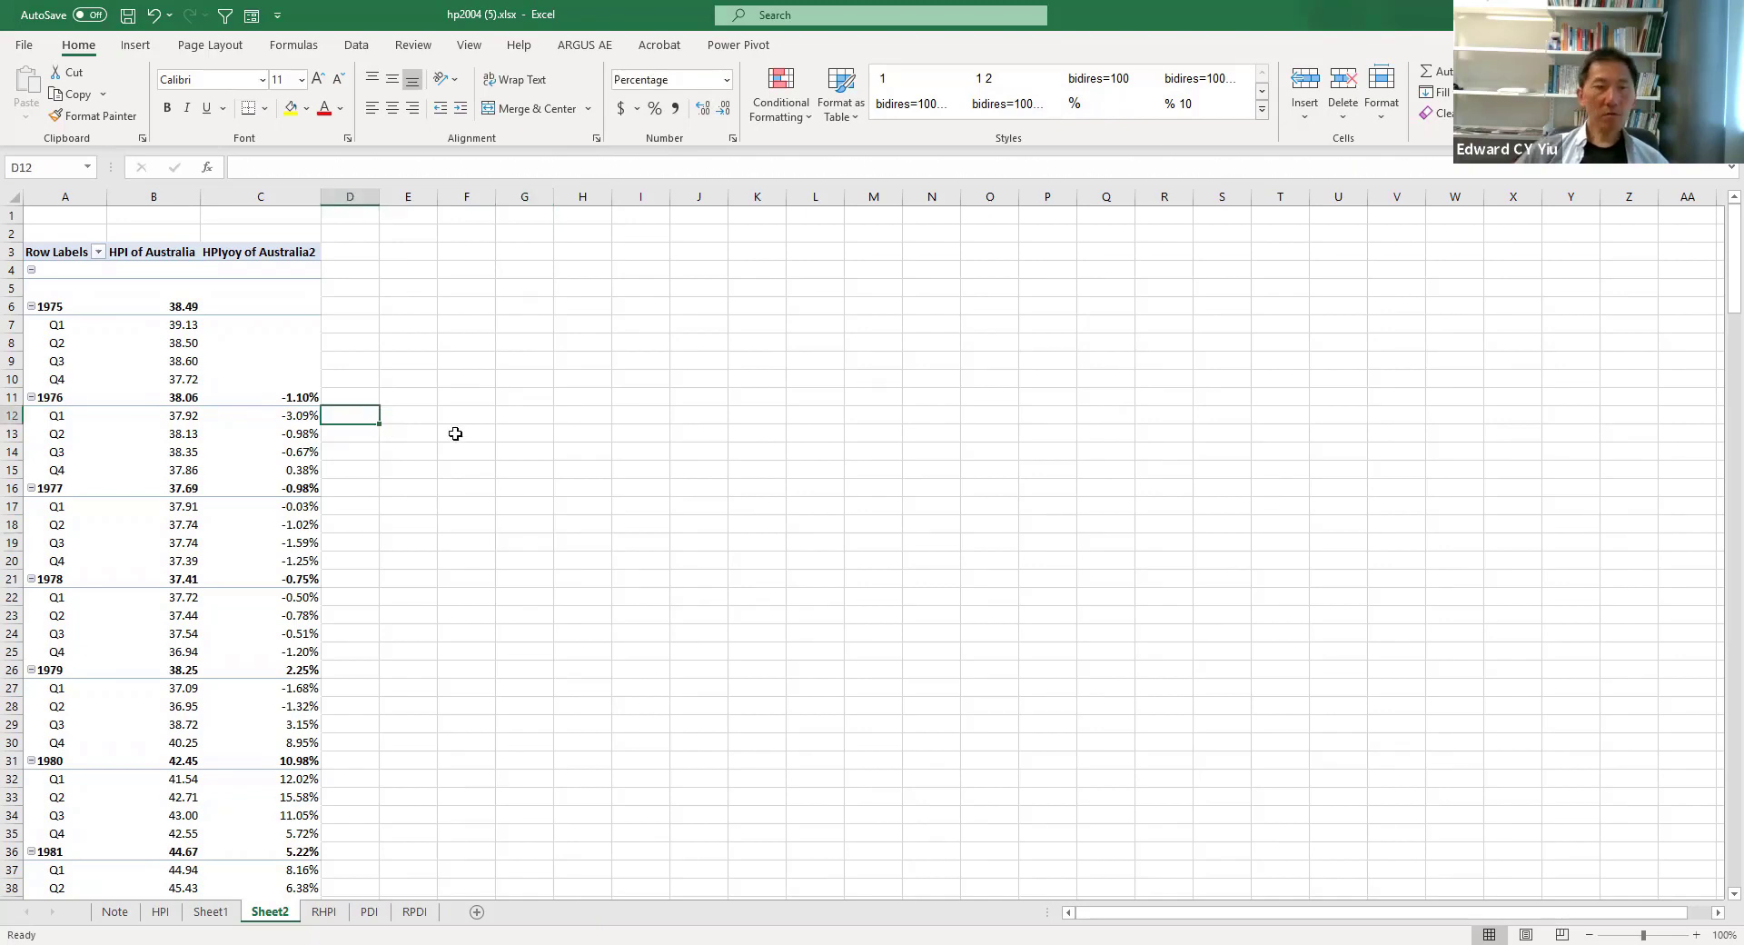
Insert a 2-D line pivot chart from the pivot table and enlarge it
{"action": "left_click", "coordinate": [182, 300]}
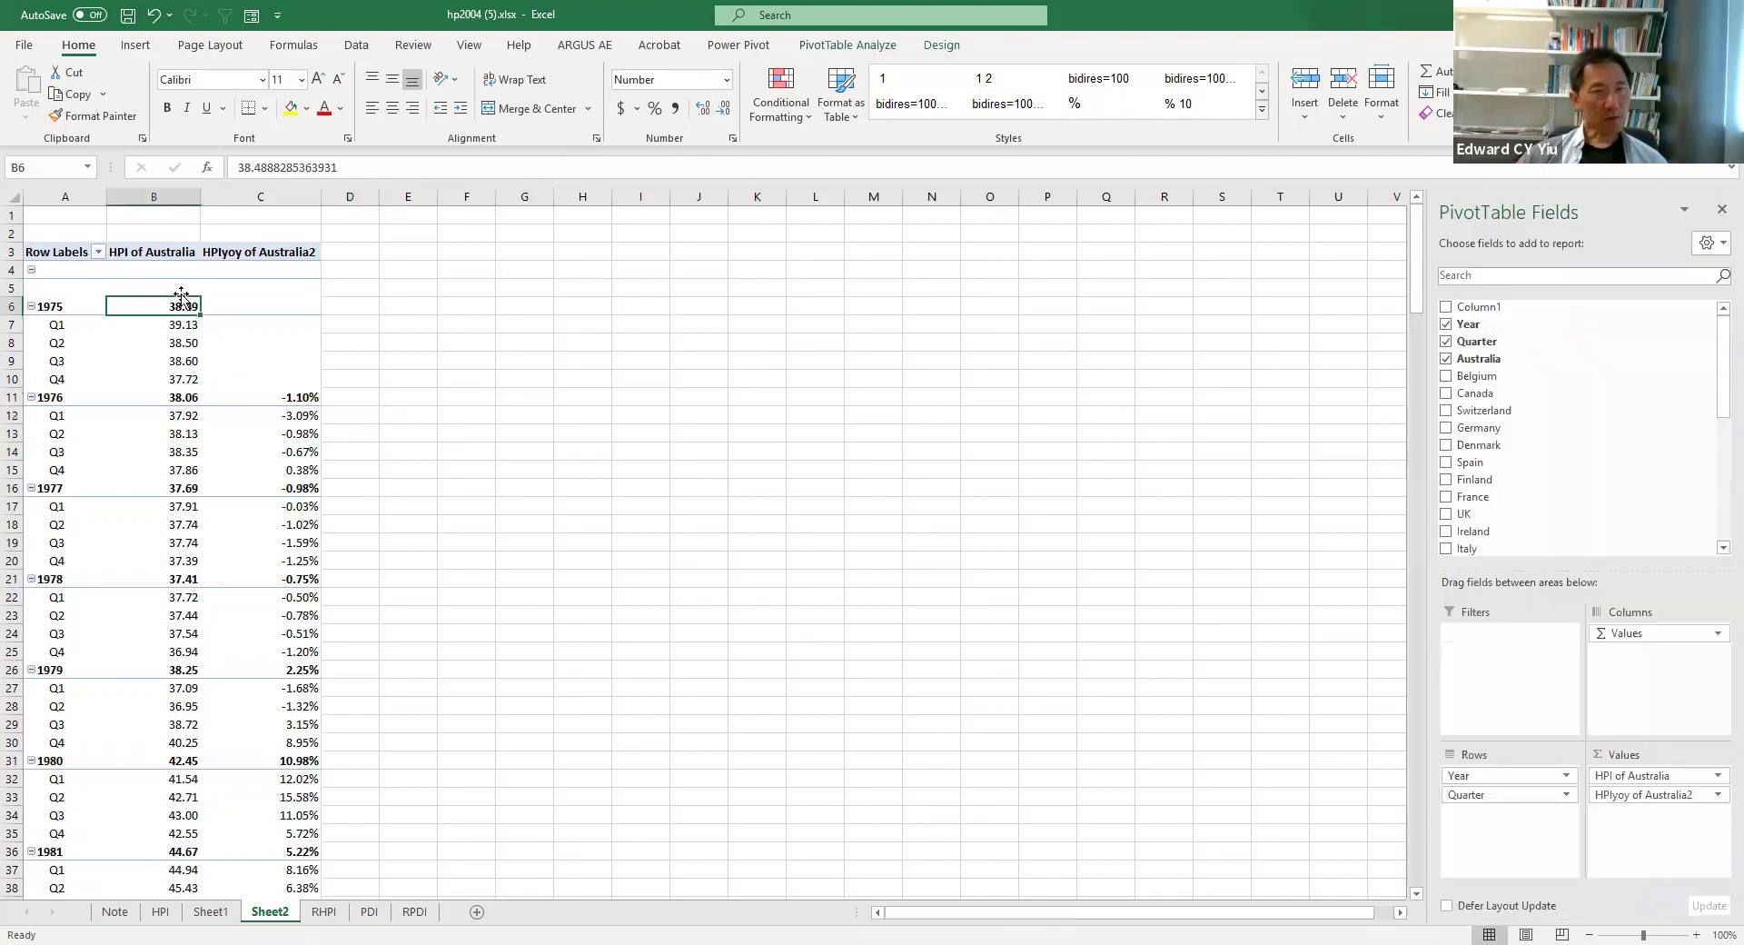
{"action": "left_click", "coordinate": [135, 45]}
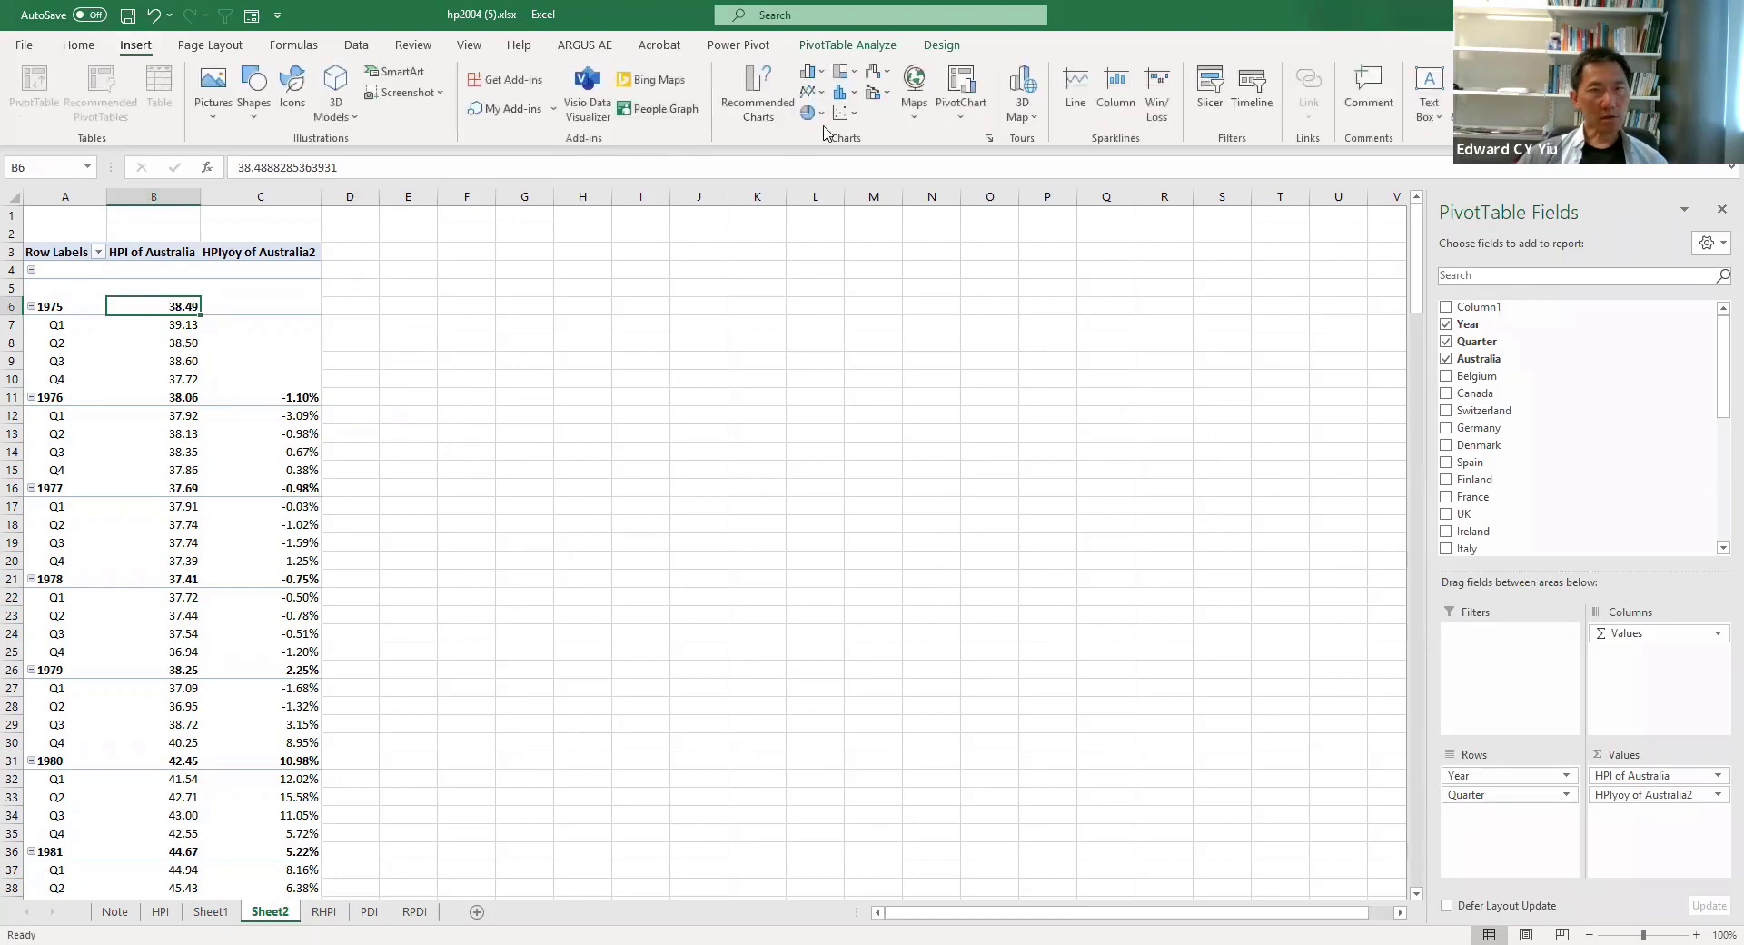
{"action": "left_click", "coordinate": [813, 93]}
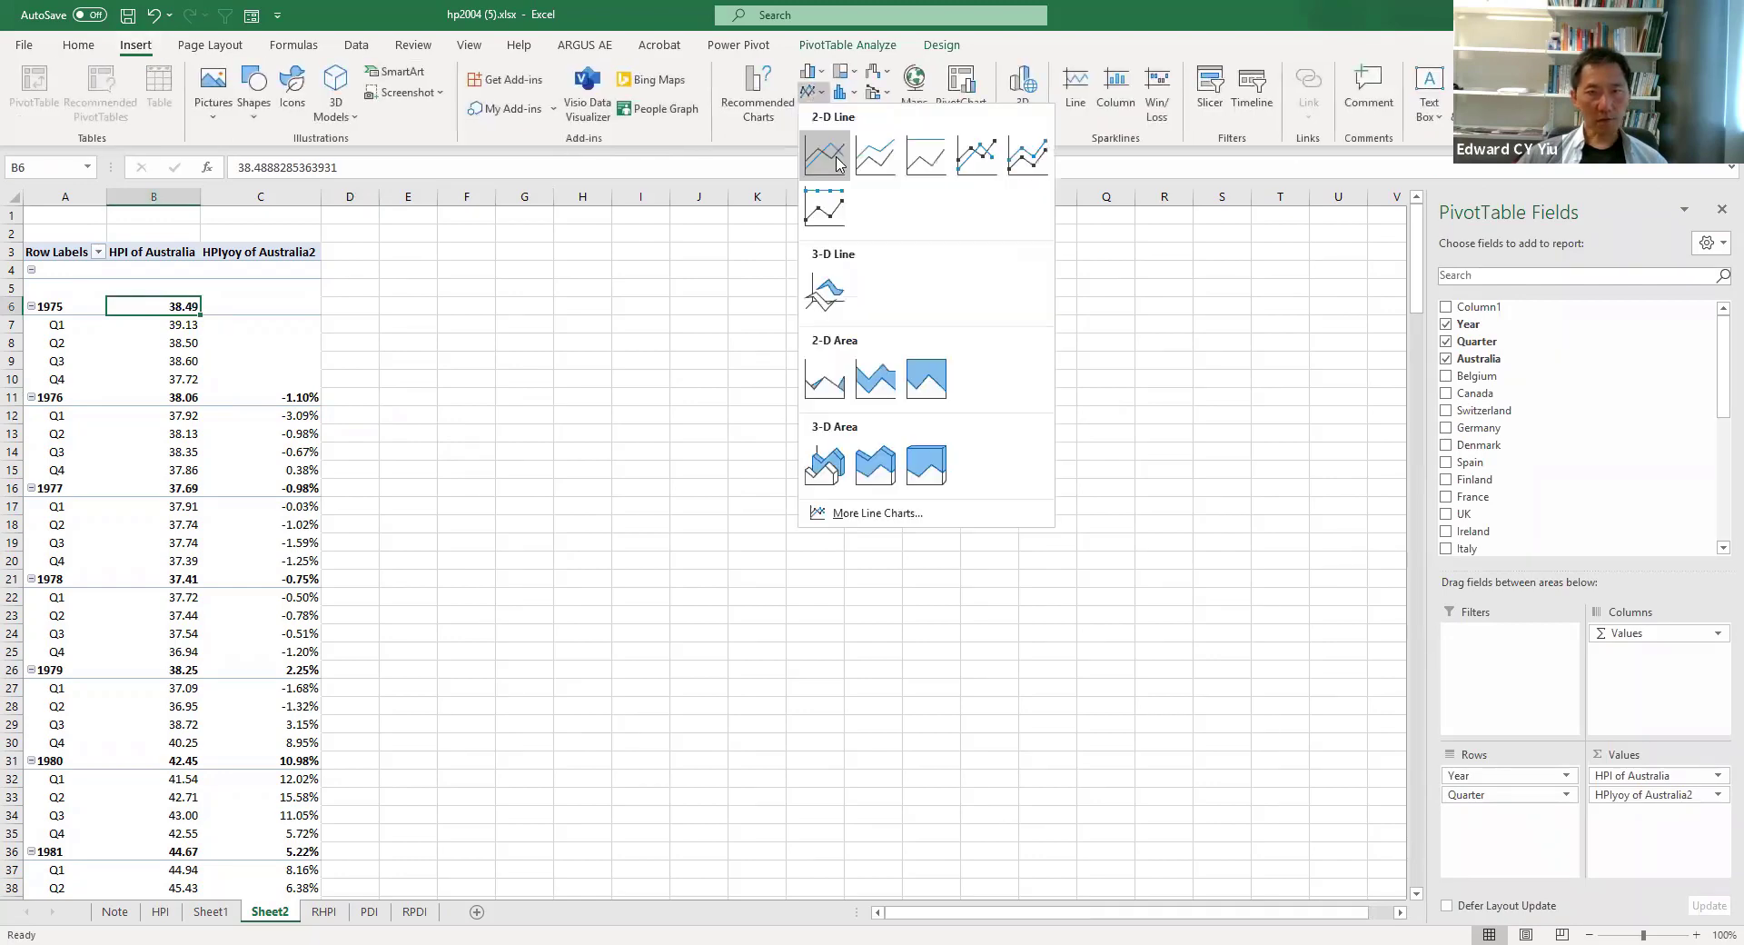
{"action": "left_click", "coordinate": [836, 154]}
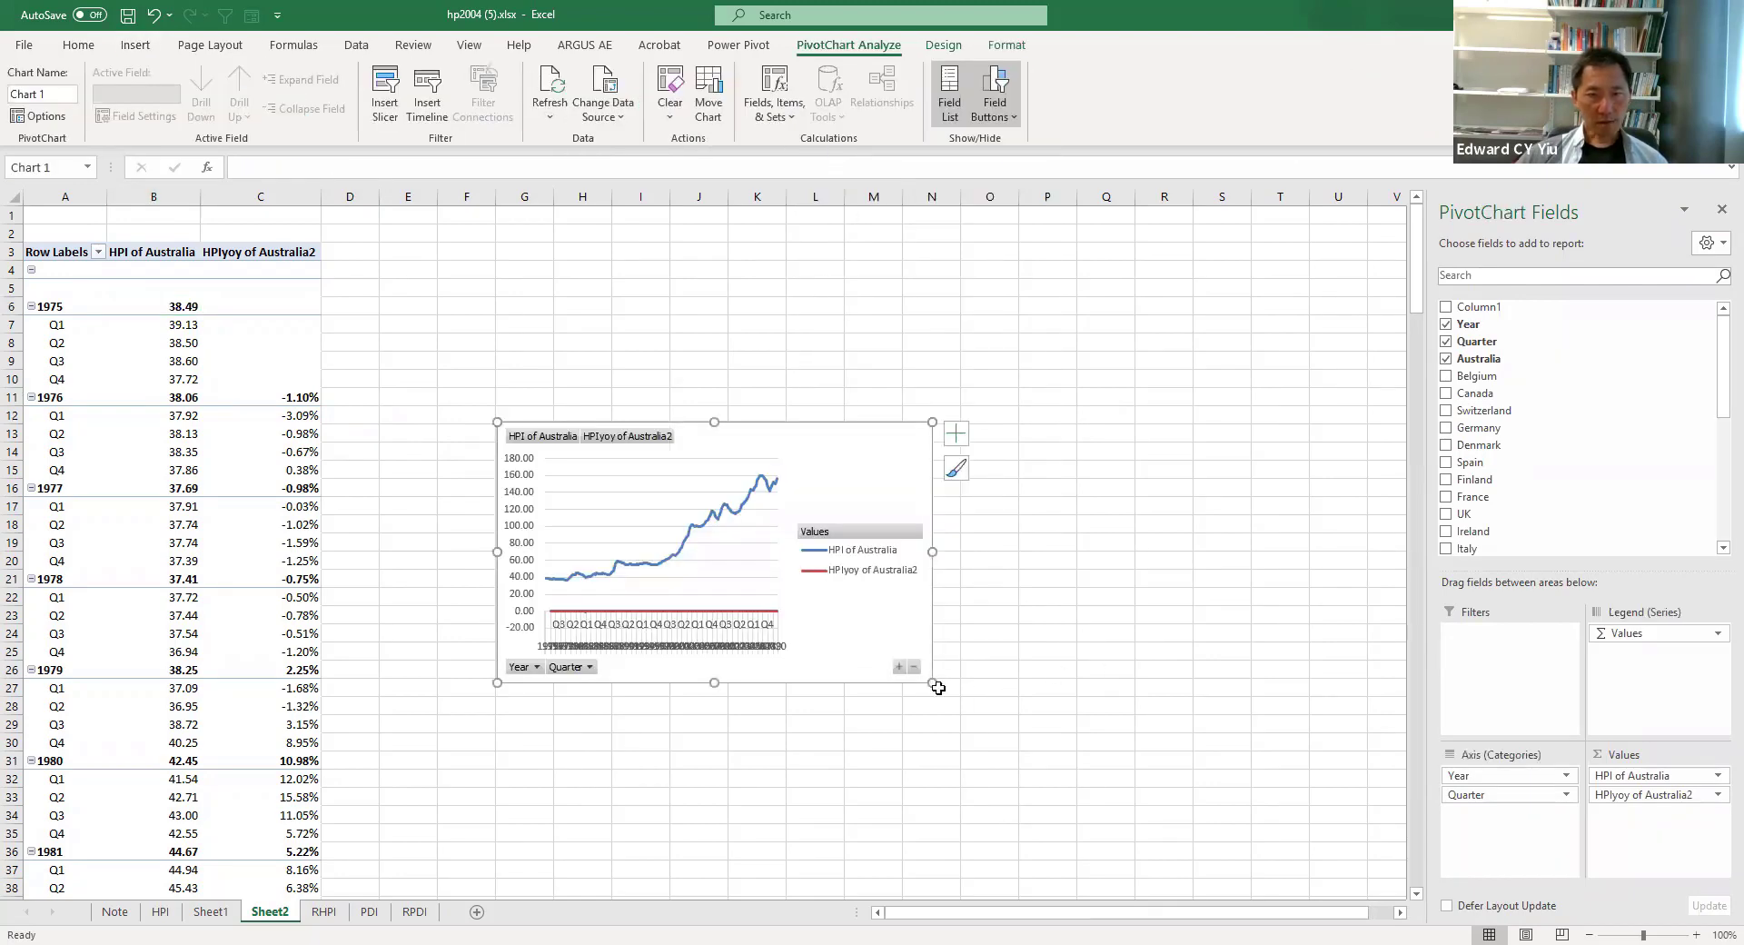
{"action": "left_click_drag", "start_coordinate": [932, 682], "coordinate": [1343, 849]}
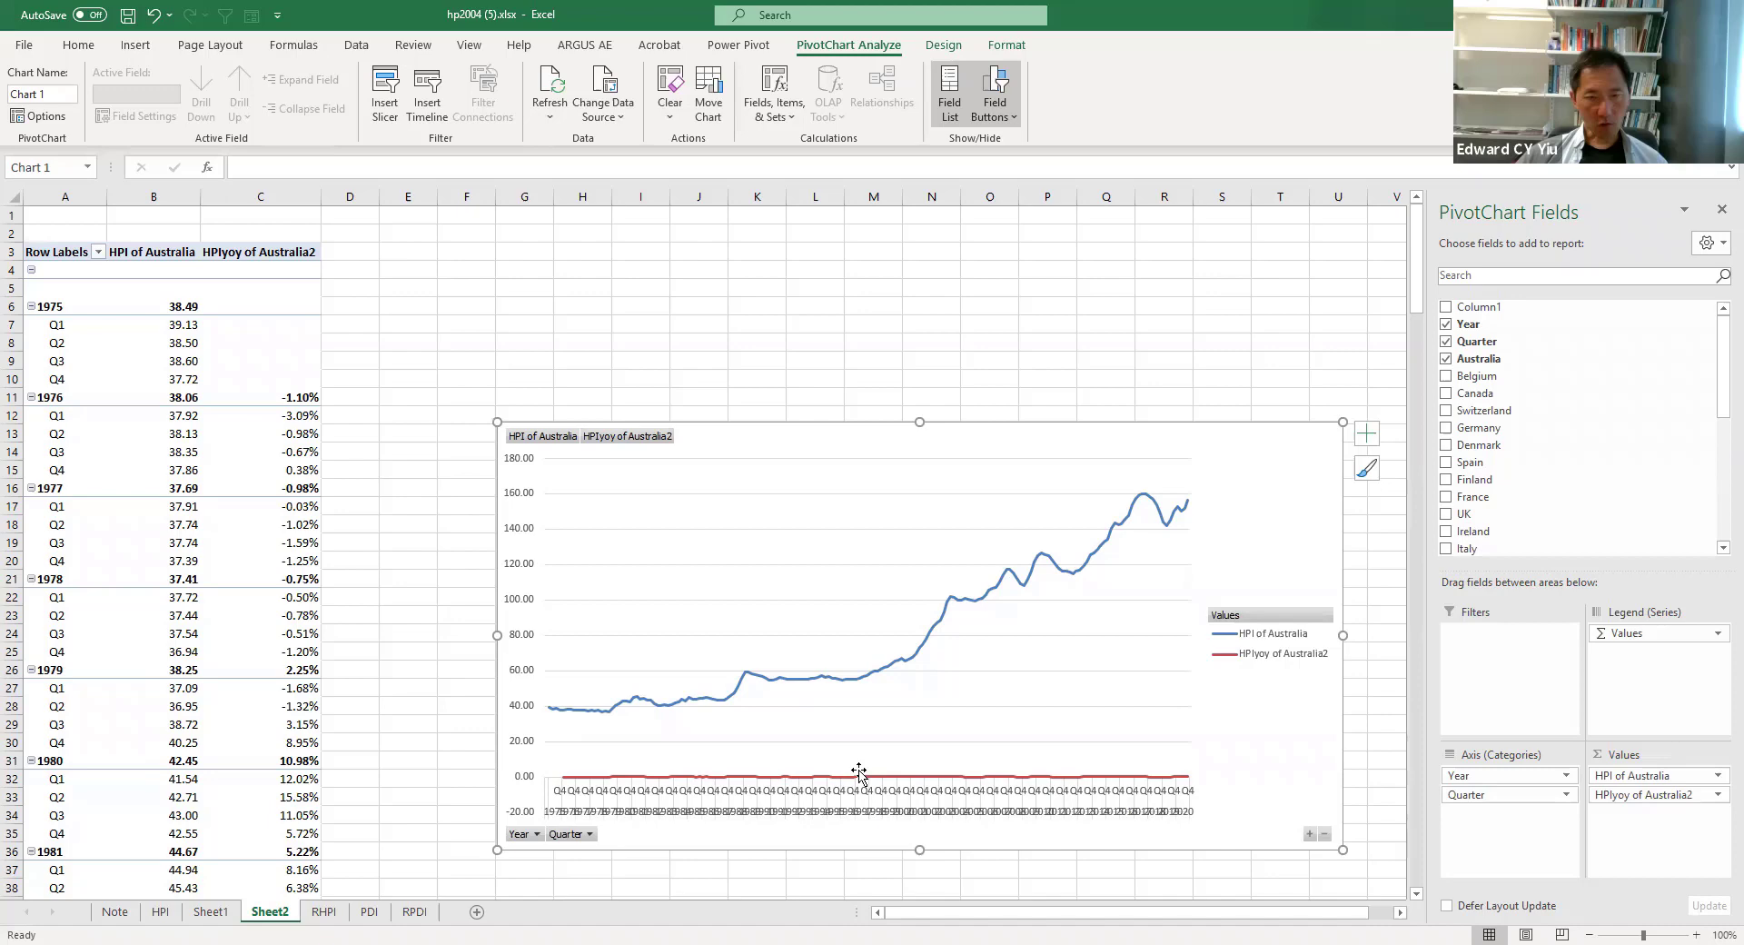
{"action": "double_click", "coordinate": [905, 778]}
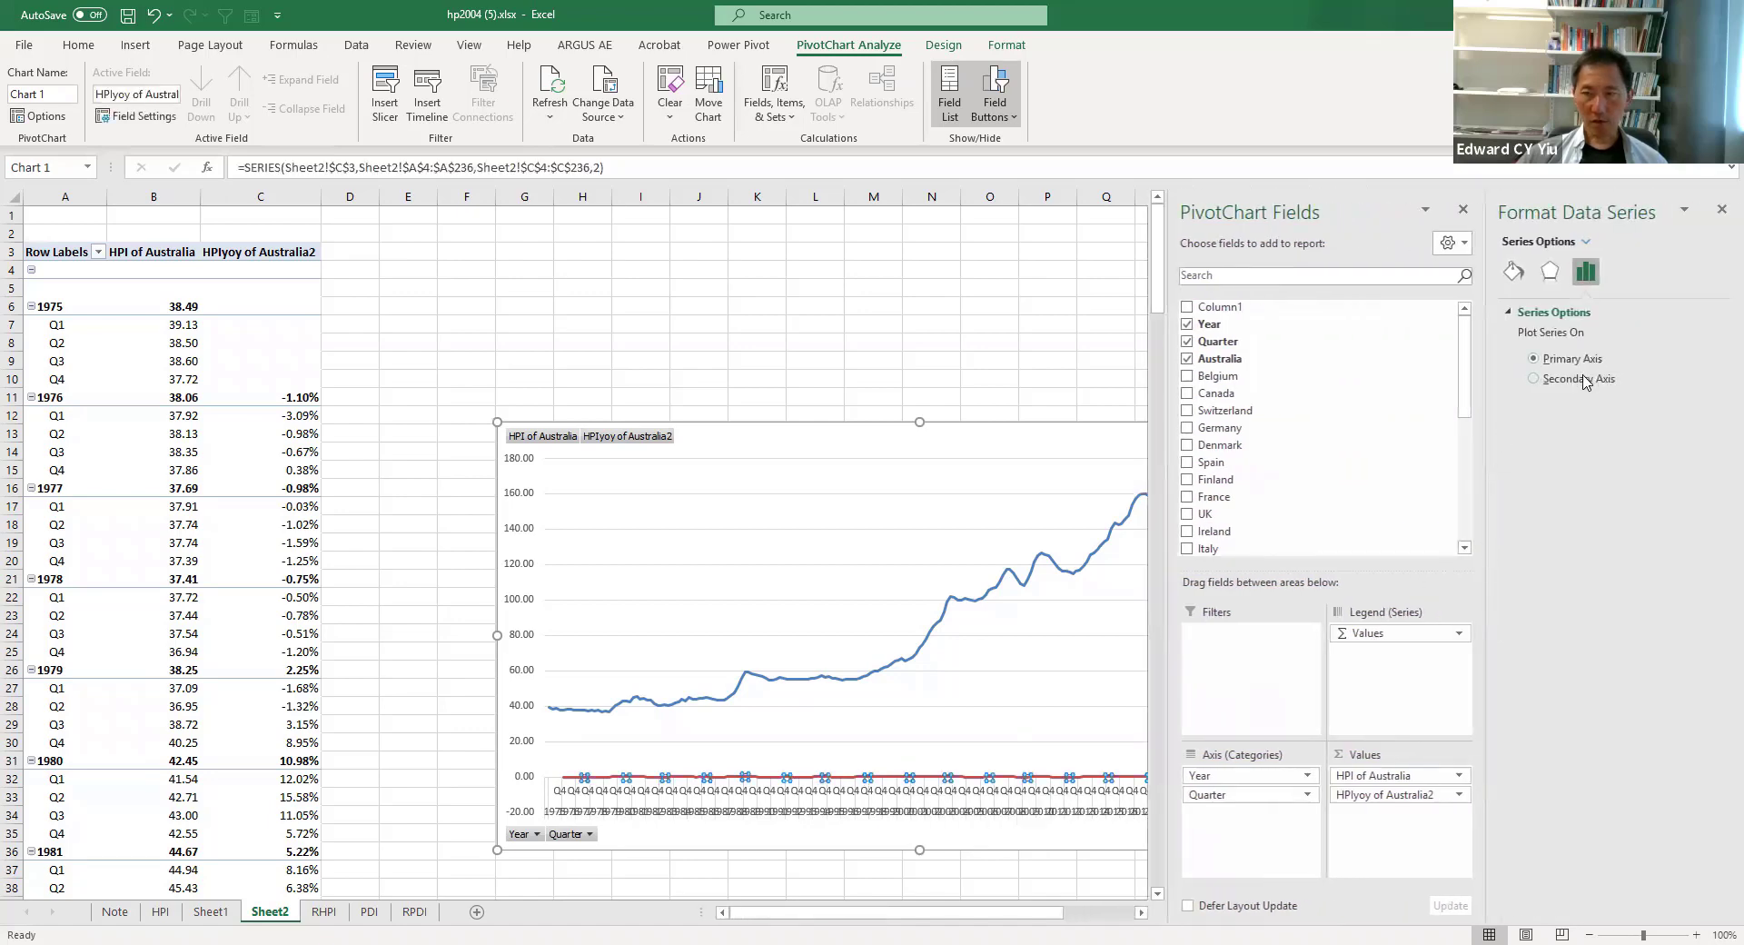
Put HPIyoy of Australia2 on the secondary axis as a stacked area, keeping HPI as a line
{"action": "left_click", "coordinate": [1584, 379]}
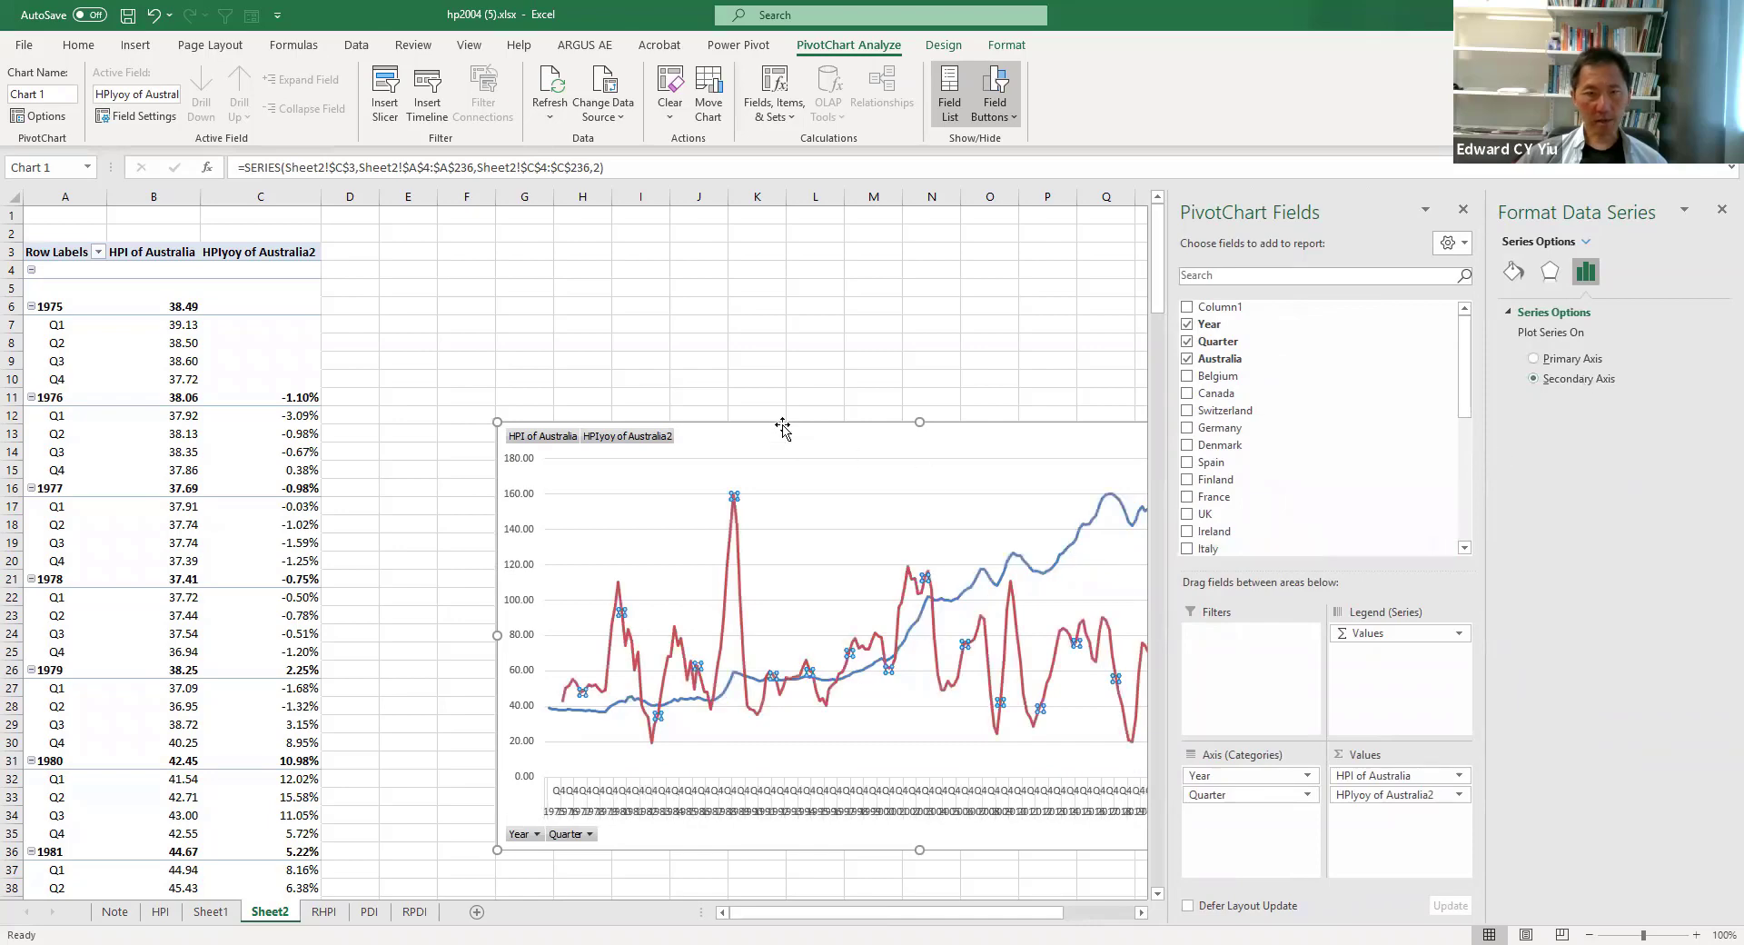
{"action": "left_click_drag", "start_coordinate": [782, 428], "coordinate": [671, 395]}
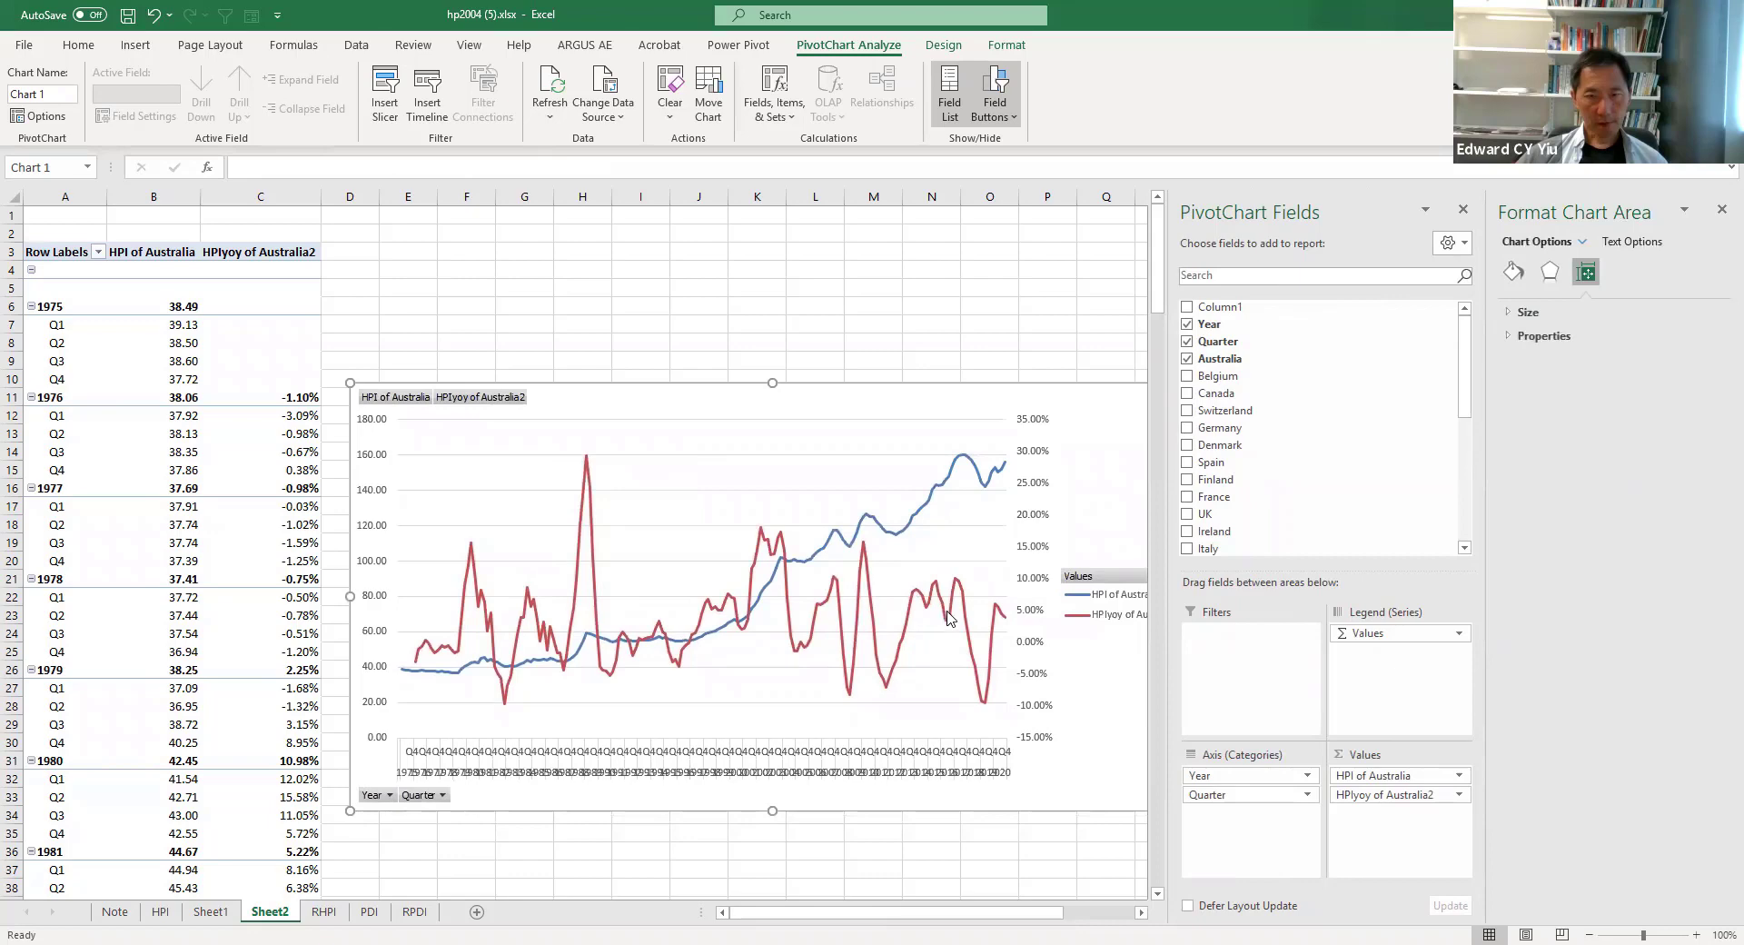
{"action": "right_click", "coordinate": [947, 616]}
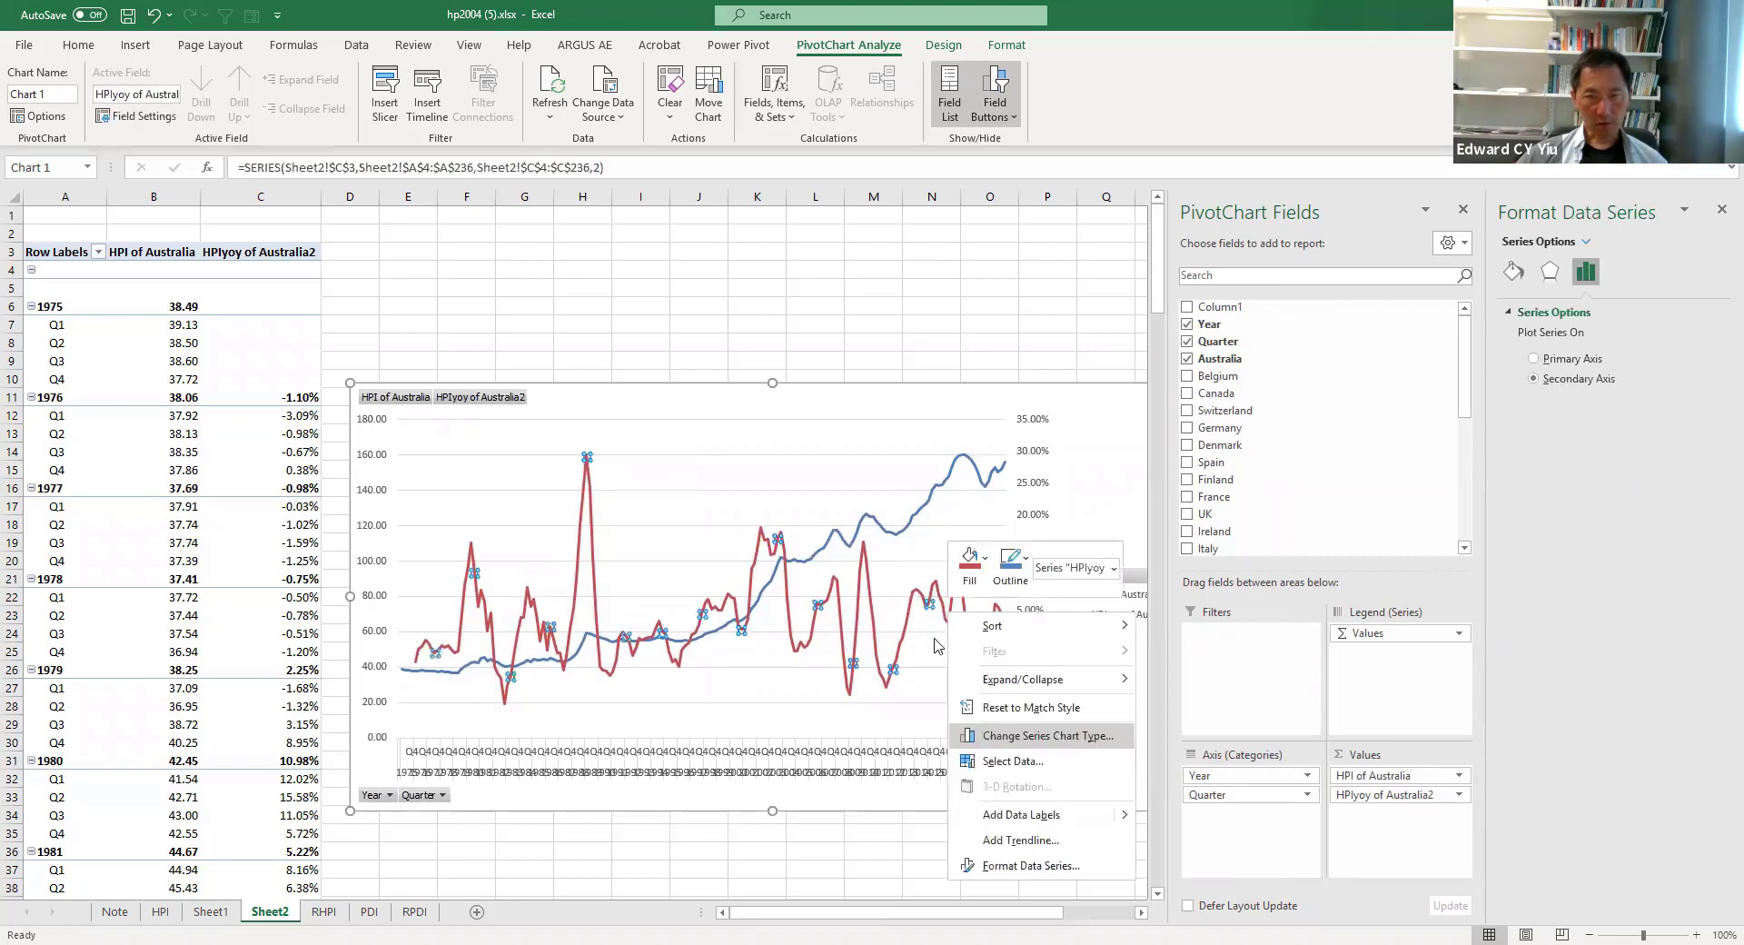
{"action": "left_click", "coordinate": [1044, 735]}
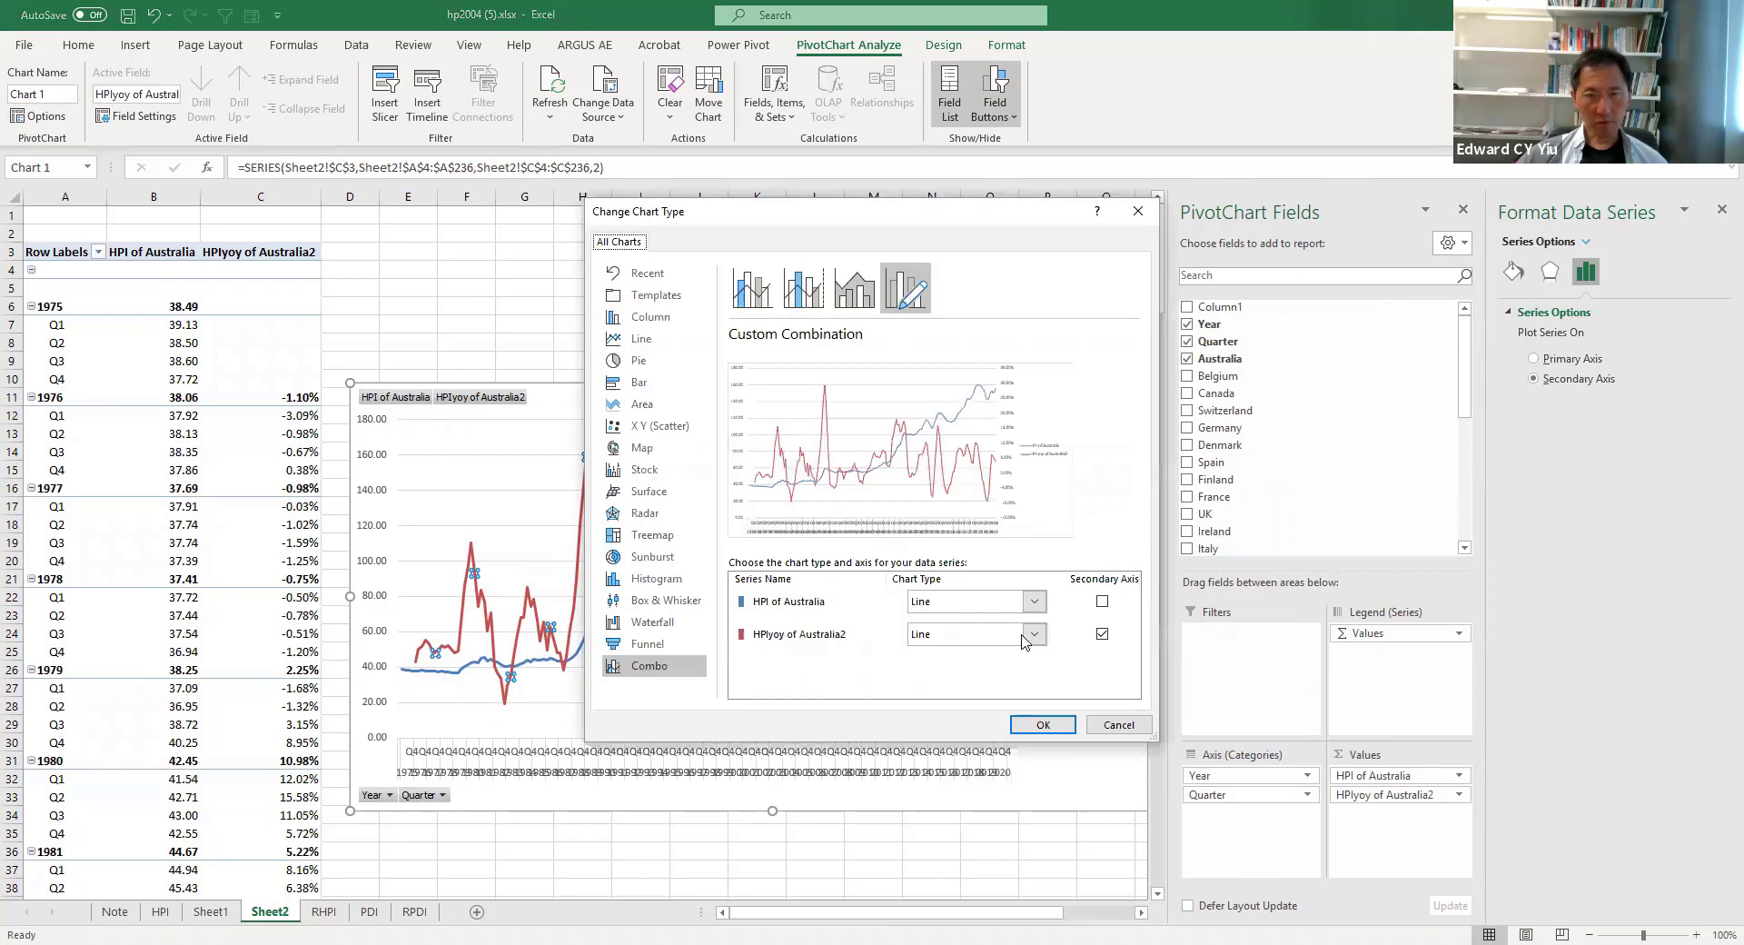
{"action": "left_click", "coordinate": [1034, 633]}
{"action": "left_click", "coordinate": [1012, 681]}
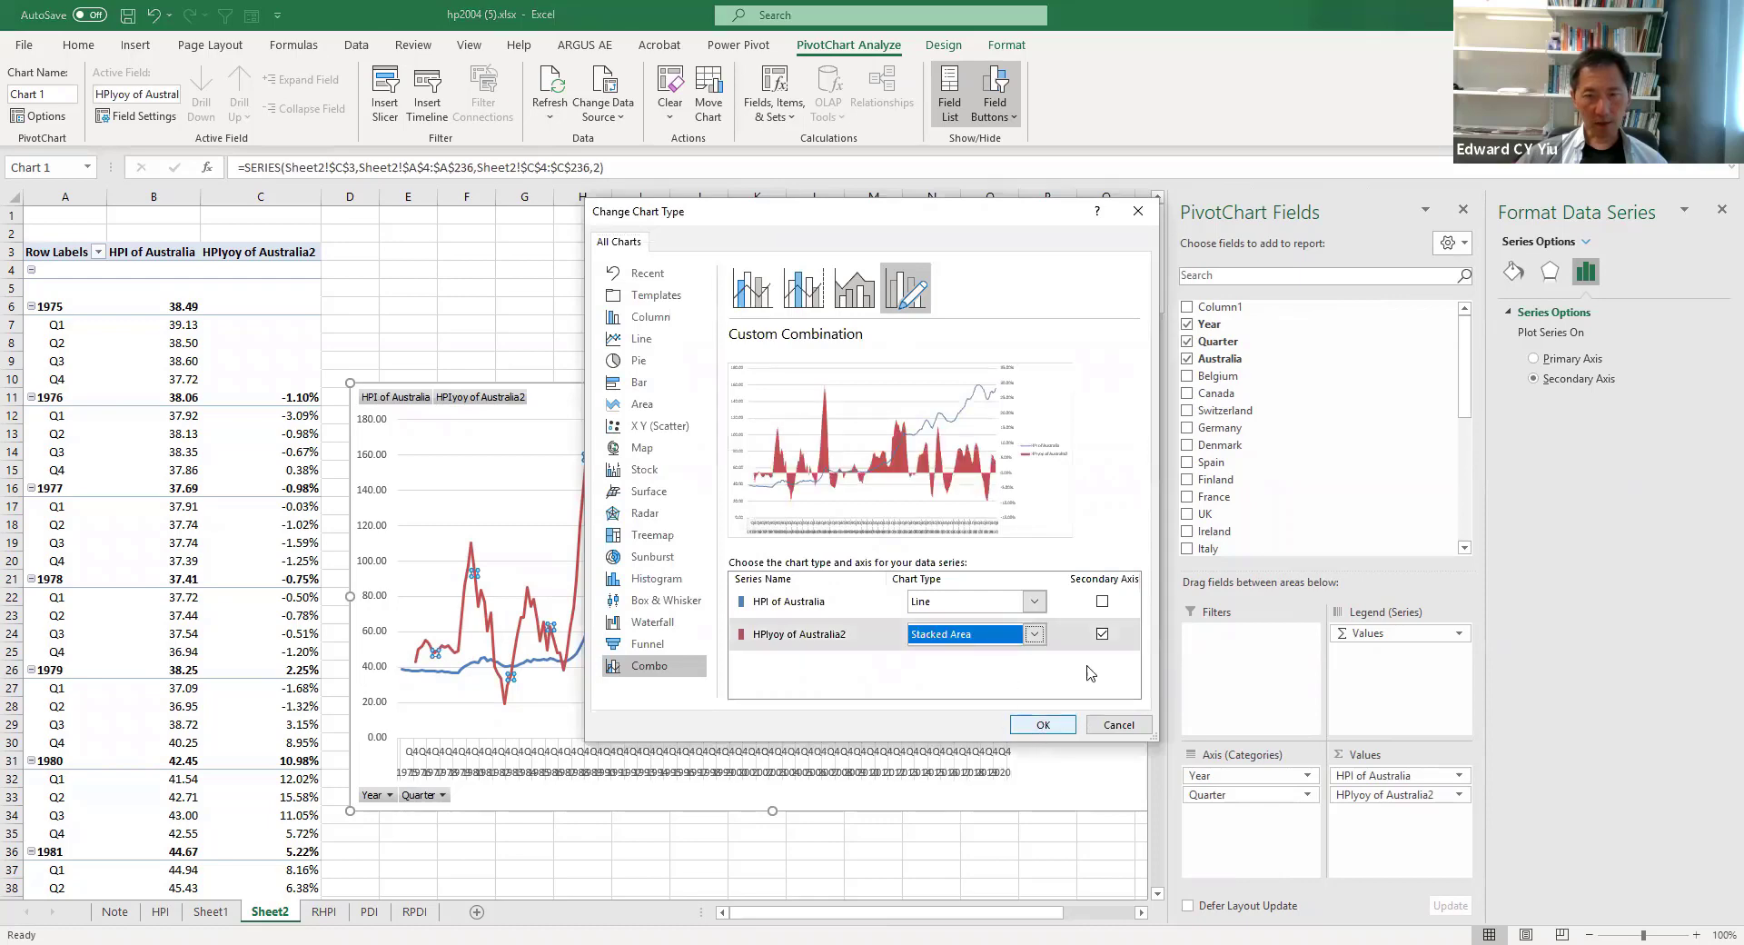
{"action": "left_click", "coordinate": [1043, 726]}
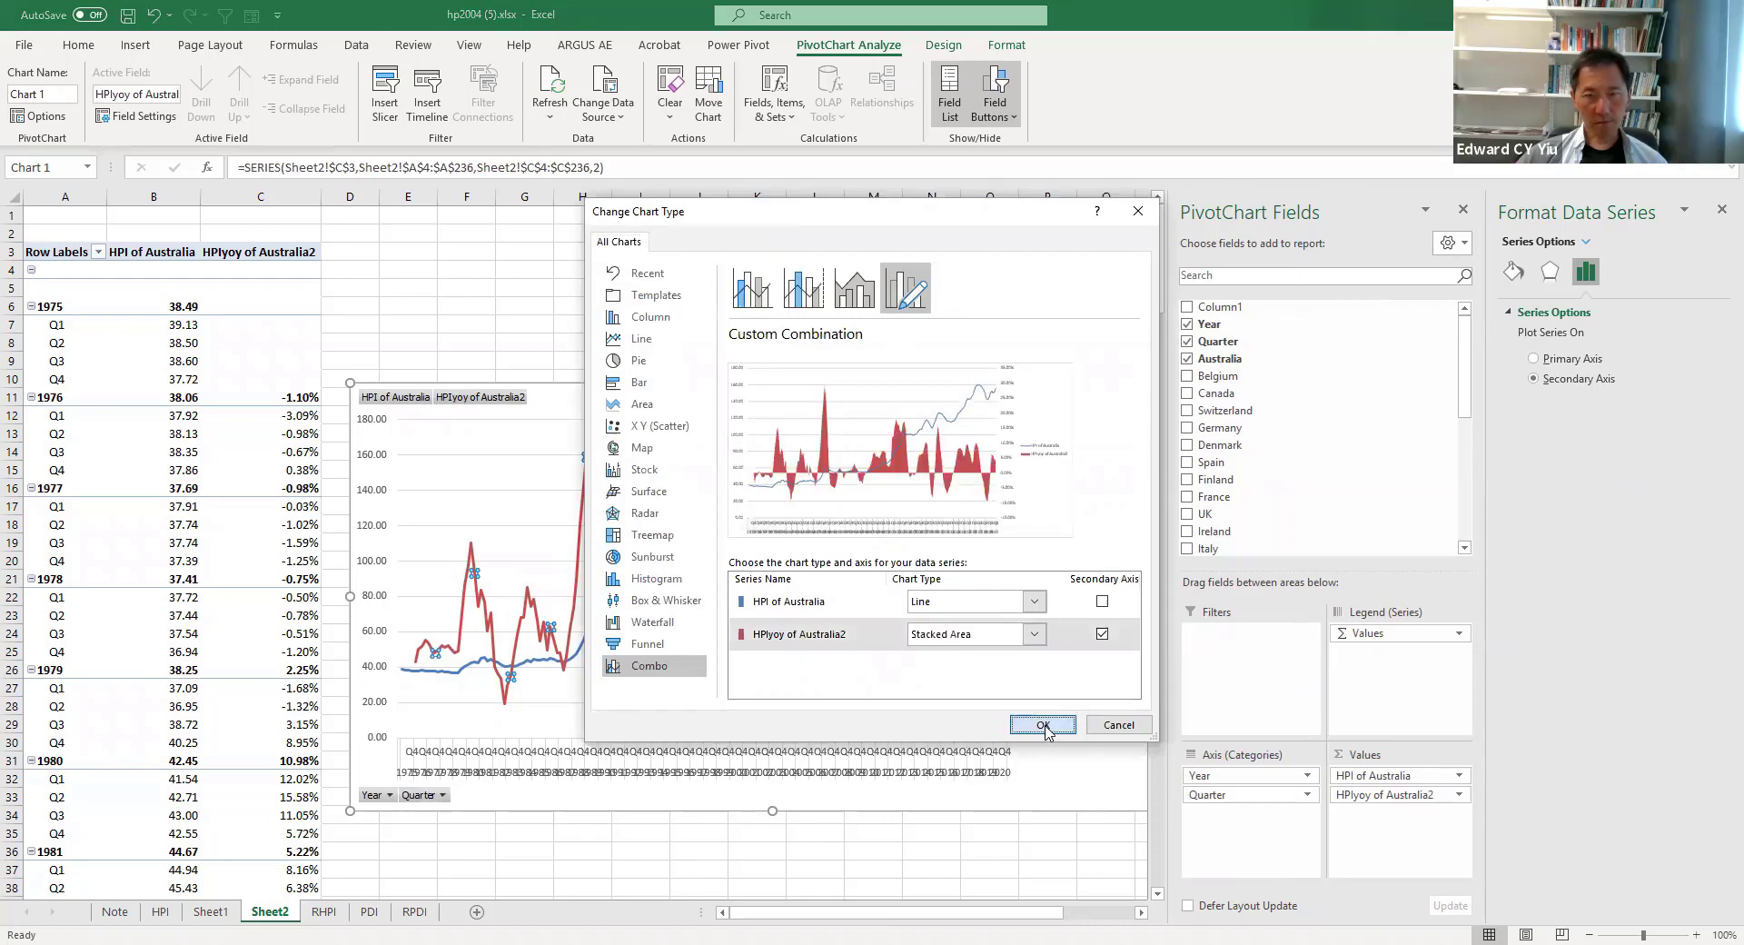
Bring up the Fill & Line fill settings for the year-on-year area series
{"action": "left_click", "coordinate": [940, 639]}
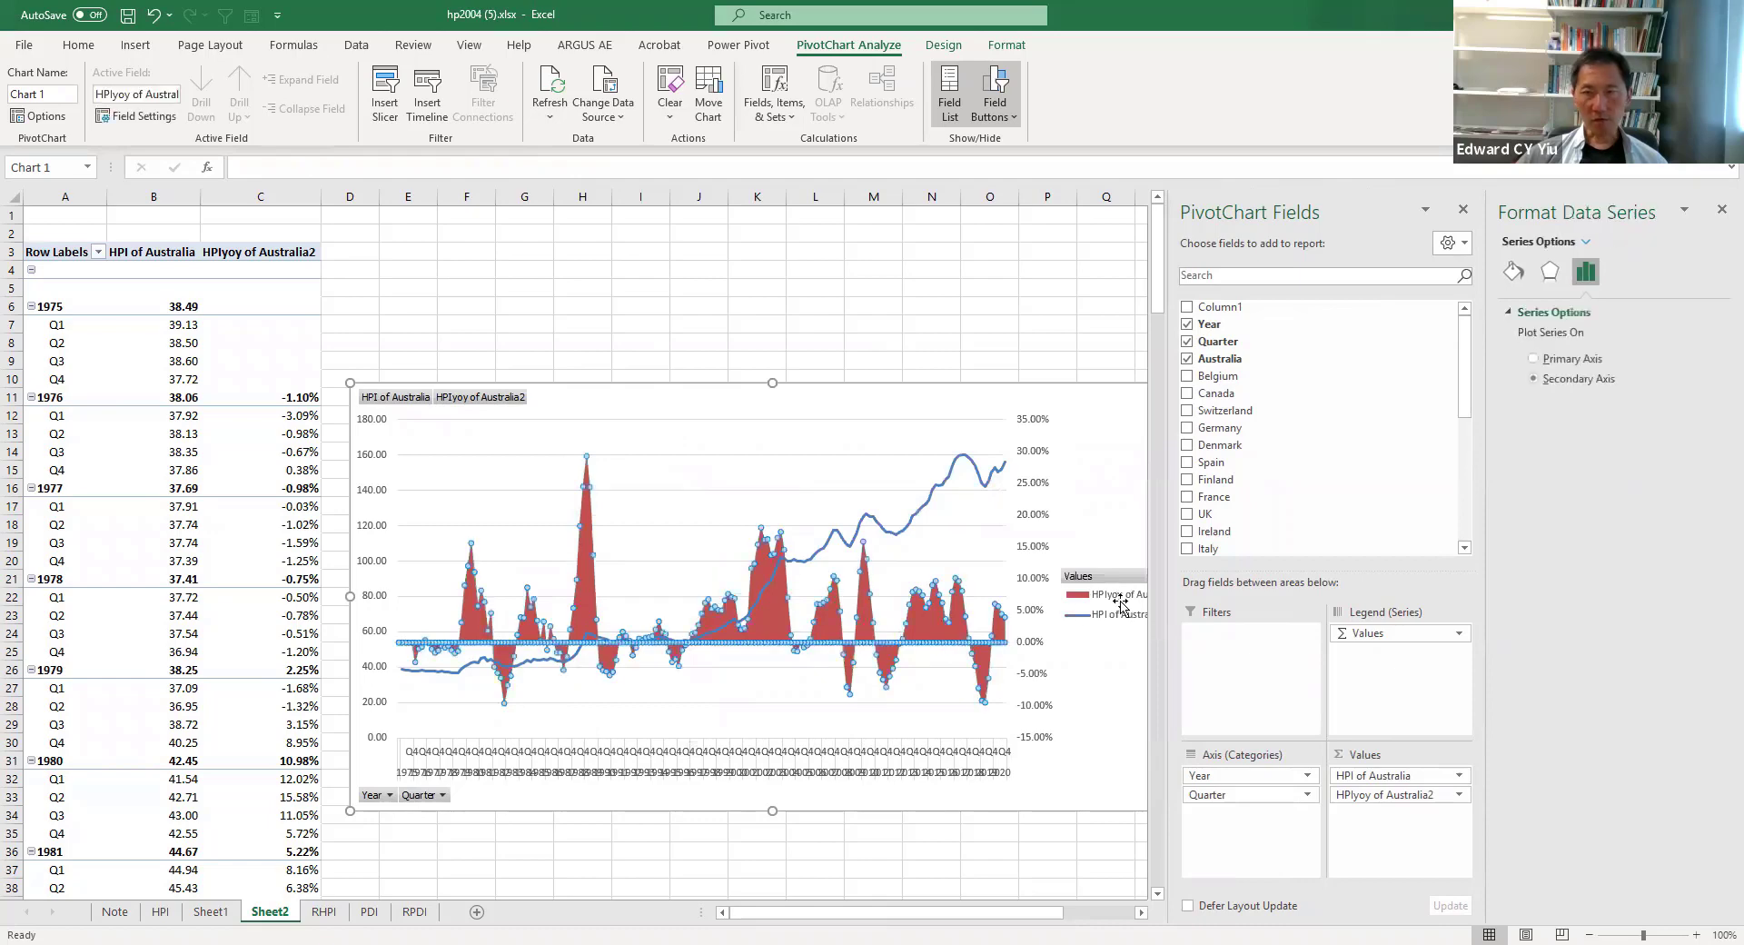
{"action": "left_click", "coordinate": [1513, 271]}
{"action": "left_click", "coordinate": [1595, 313]}
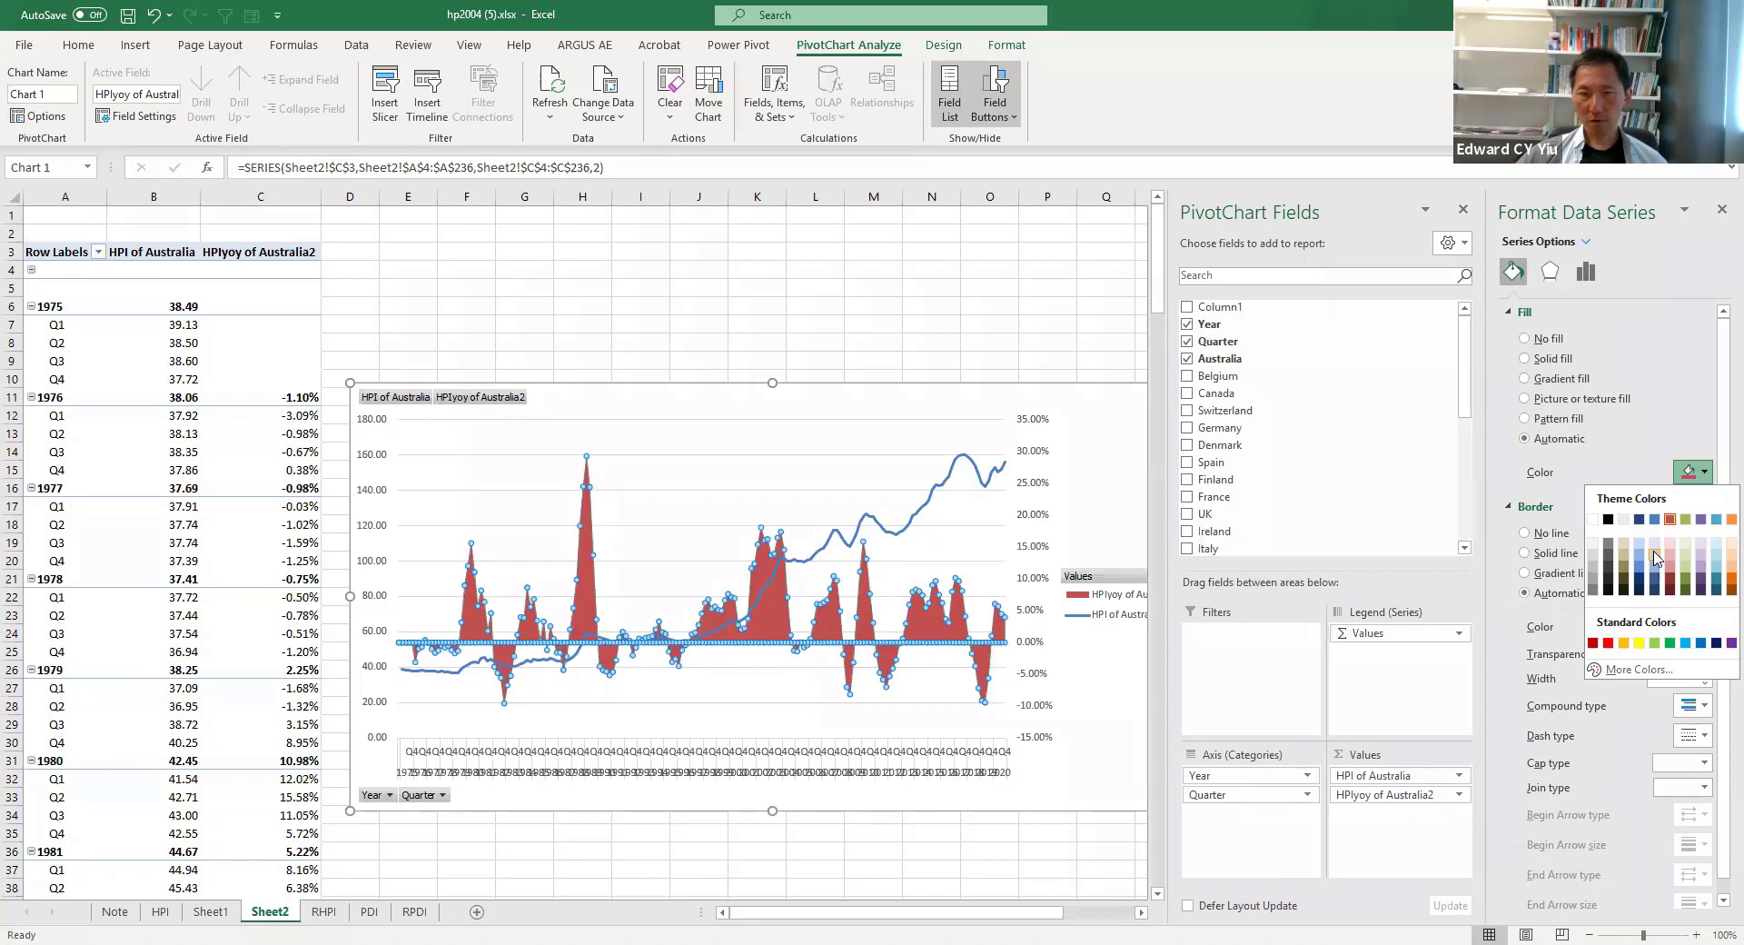
Fill the year-on-year area with light blue, then reselect the chart
{"action": "left_click", "coordinate": [1656, 560]}
{"action": "left_click", "coordinate": [1036, 835]}
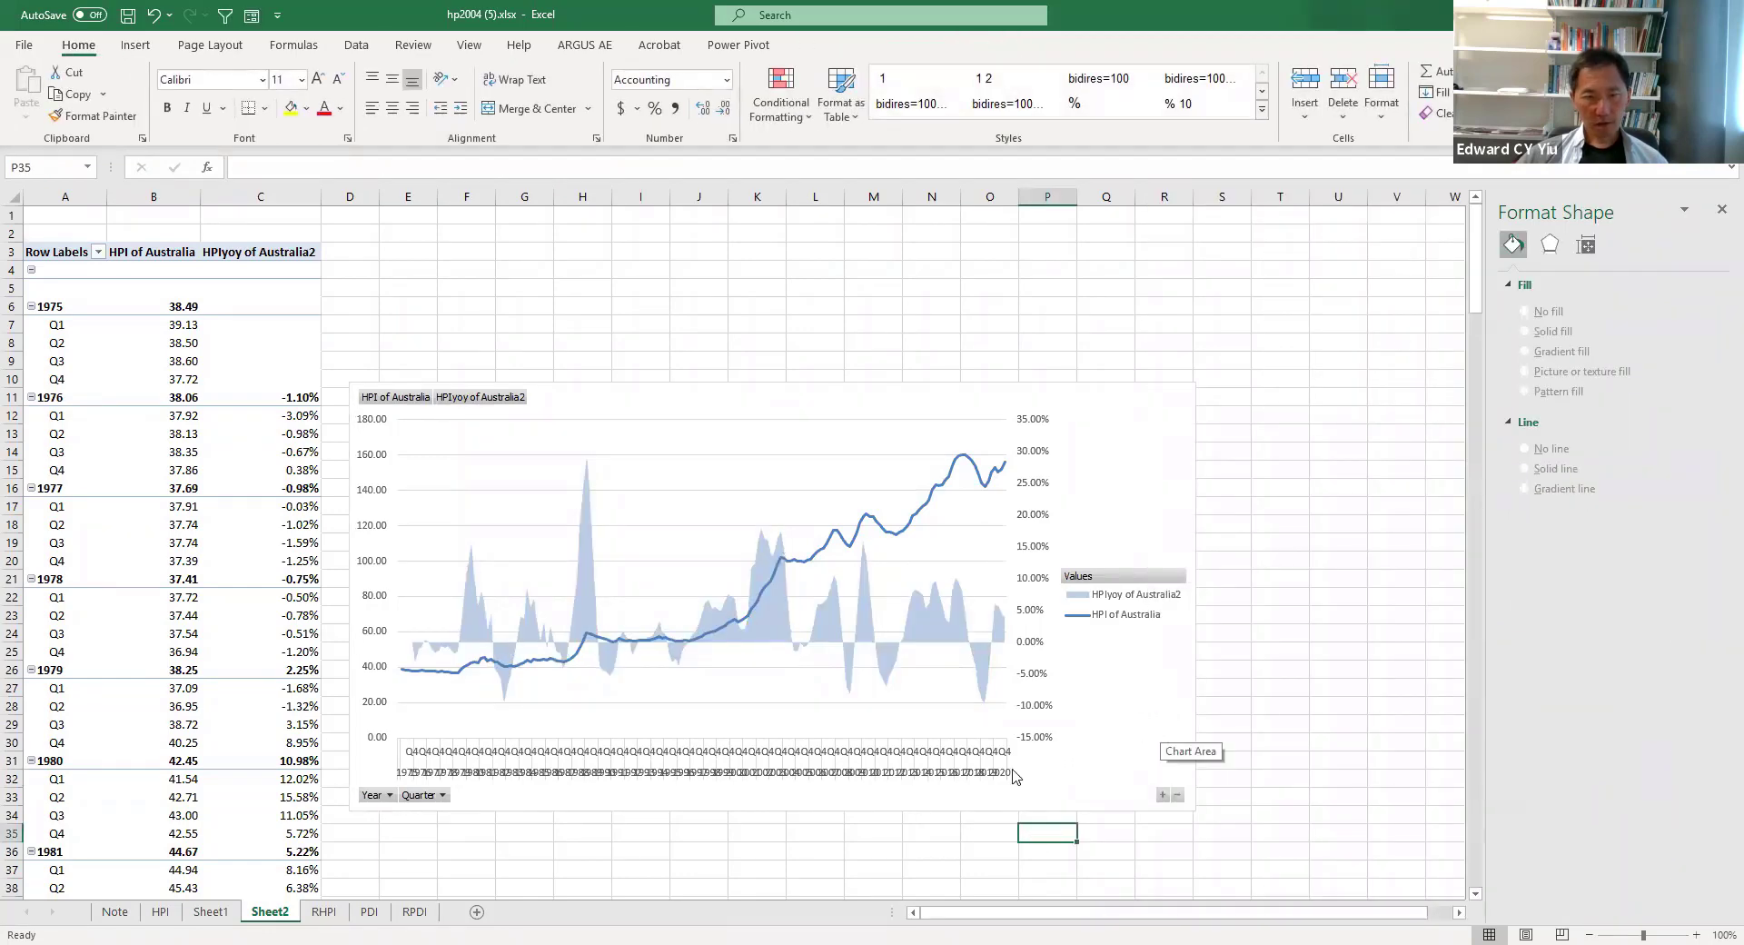
{"action": "left_click", "coordinate": [1190, 765]}
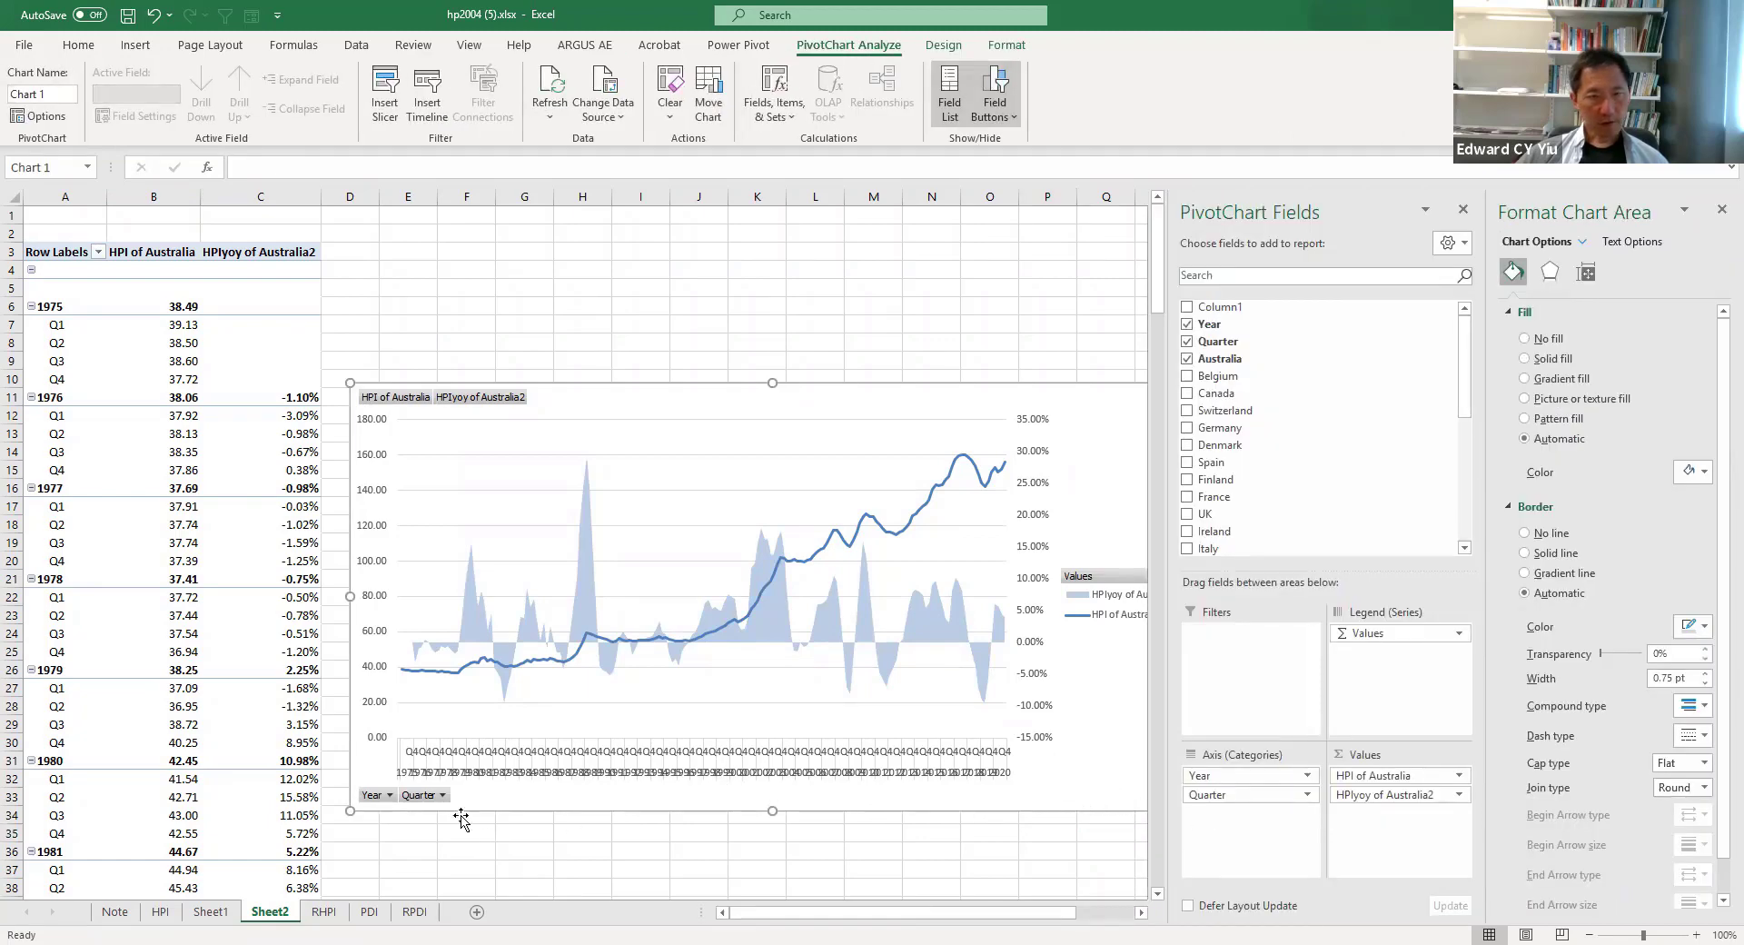
In the chart's Year filter, clear all years and then reselect them all
{"action": "left_click", "coordinate": [390, 796]}
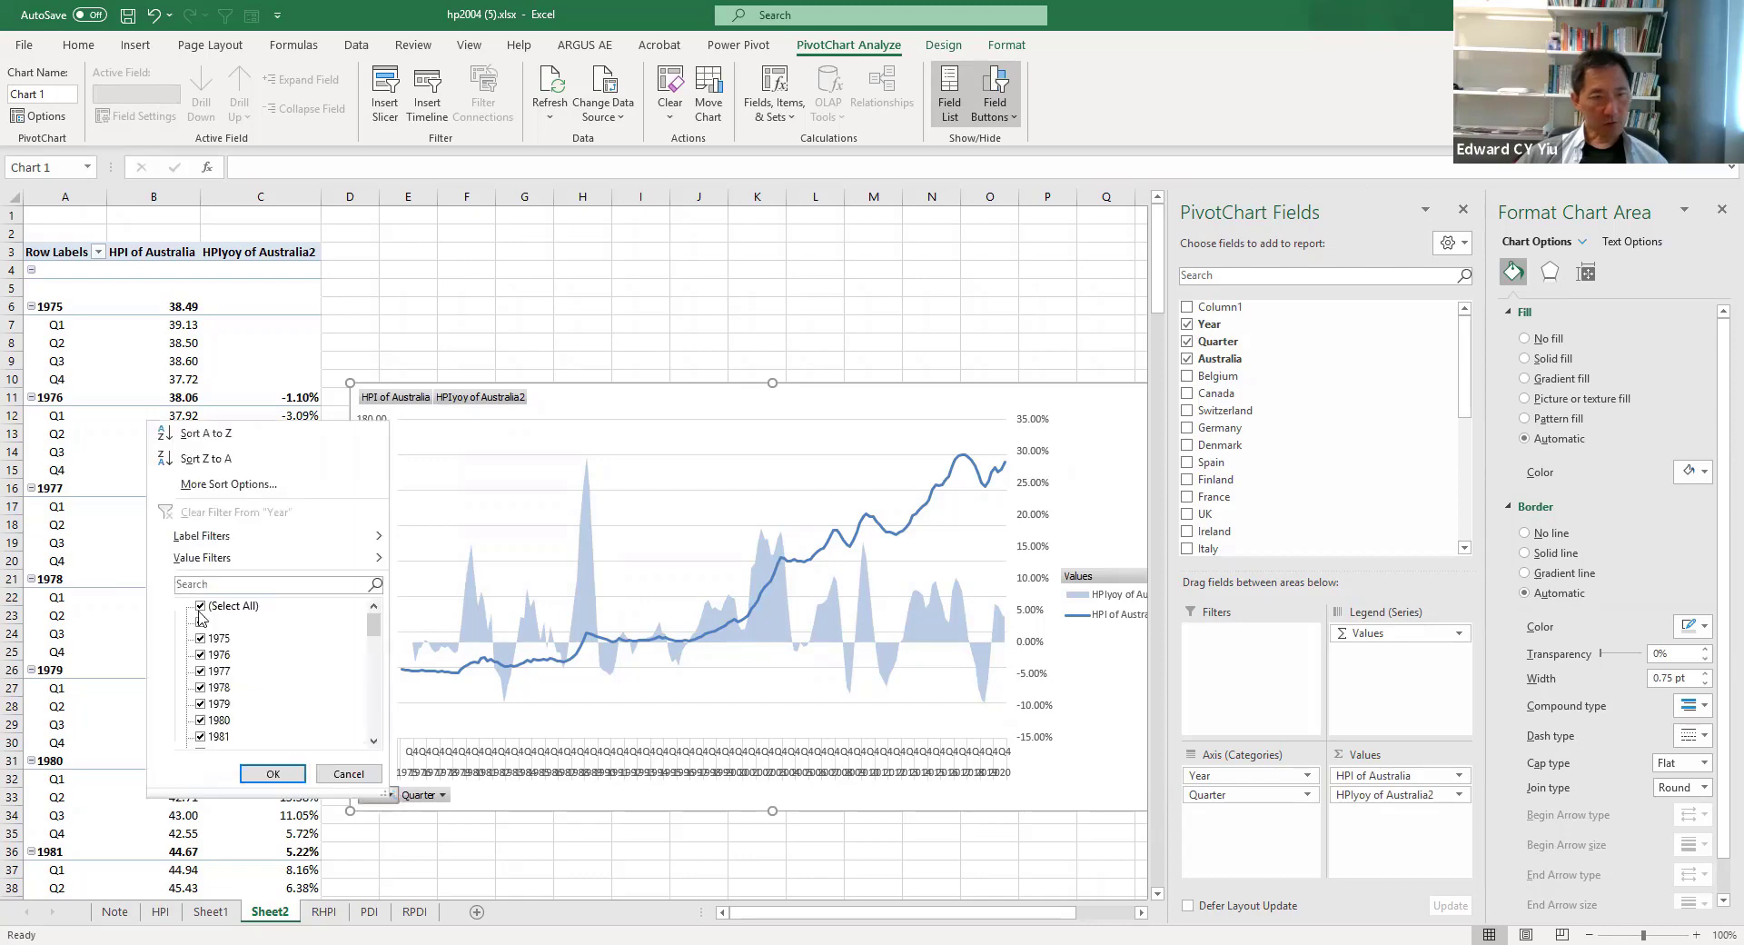
{"action": "left_click", "coordinate": [200, 606]}
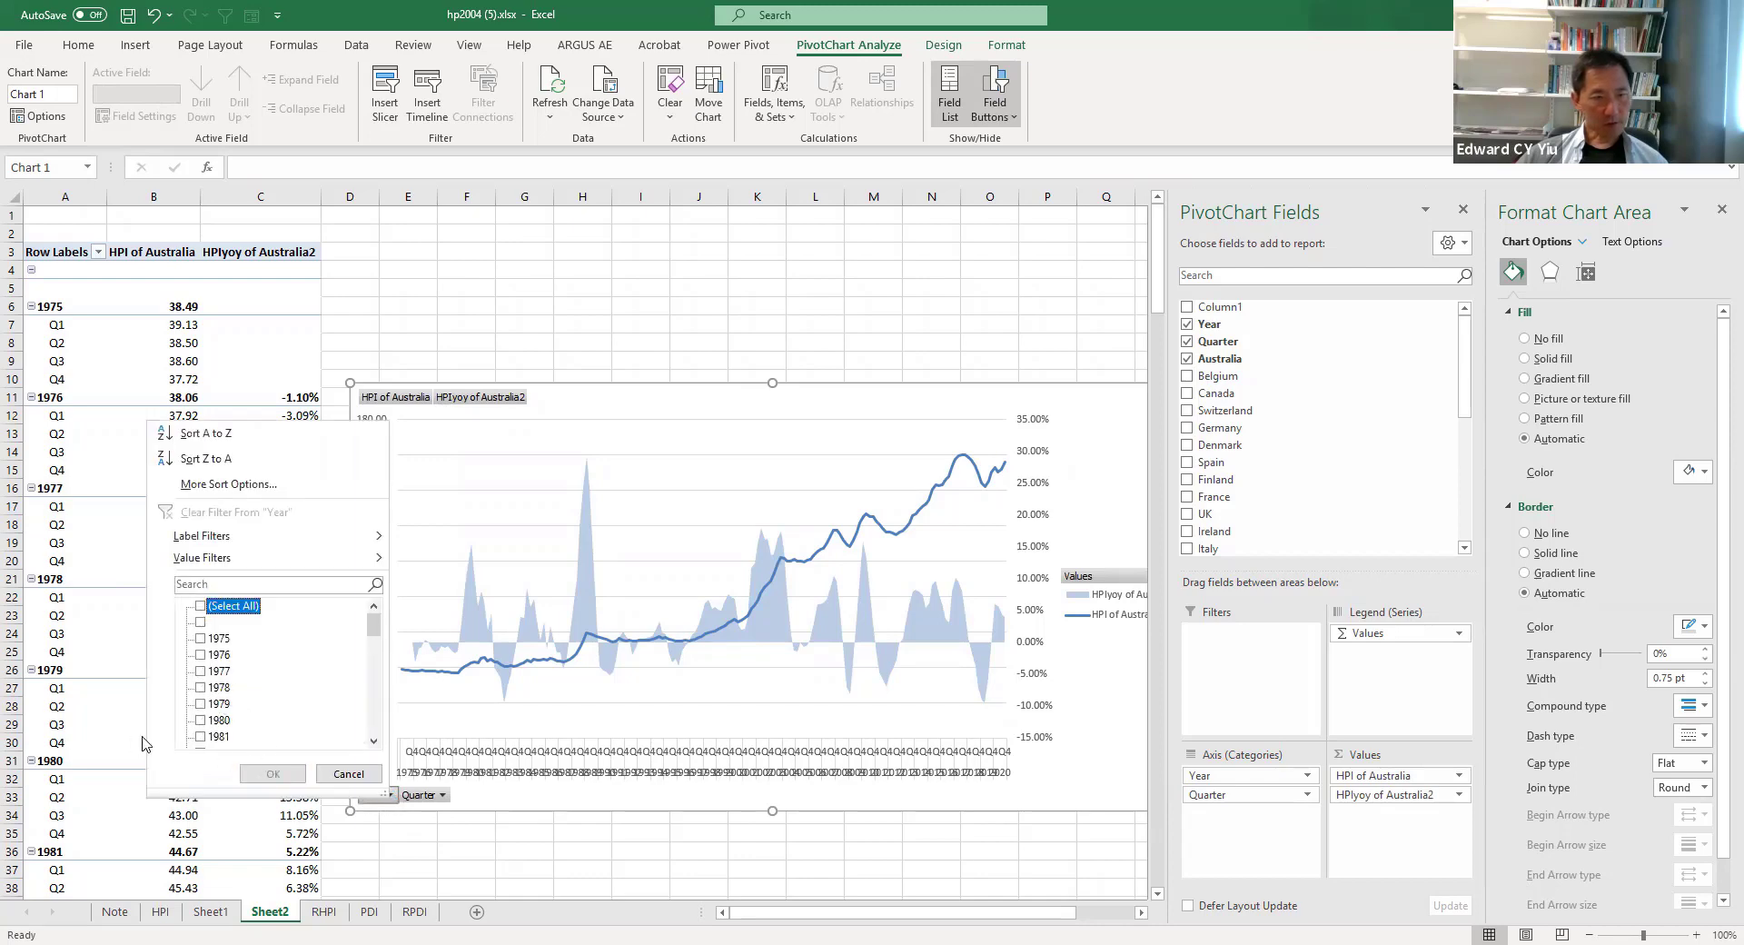
{"action": "left_click", "coordinate": [373, 736]}
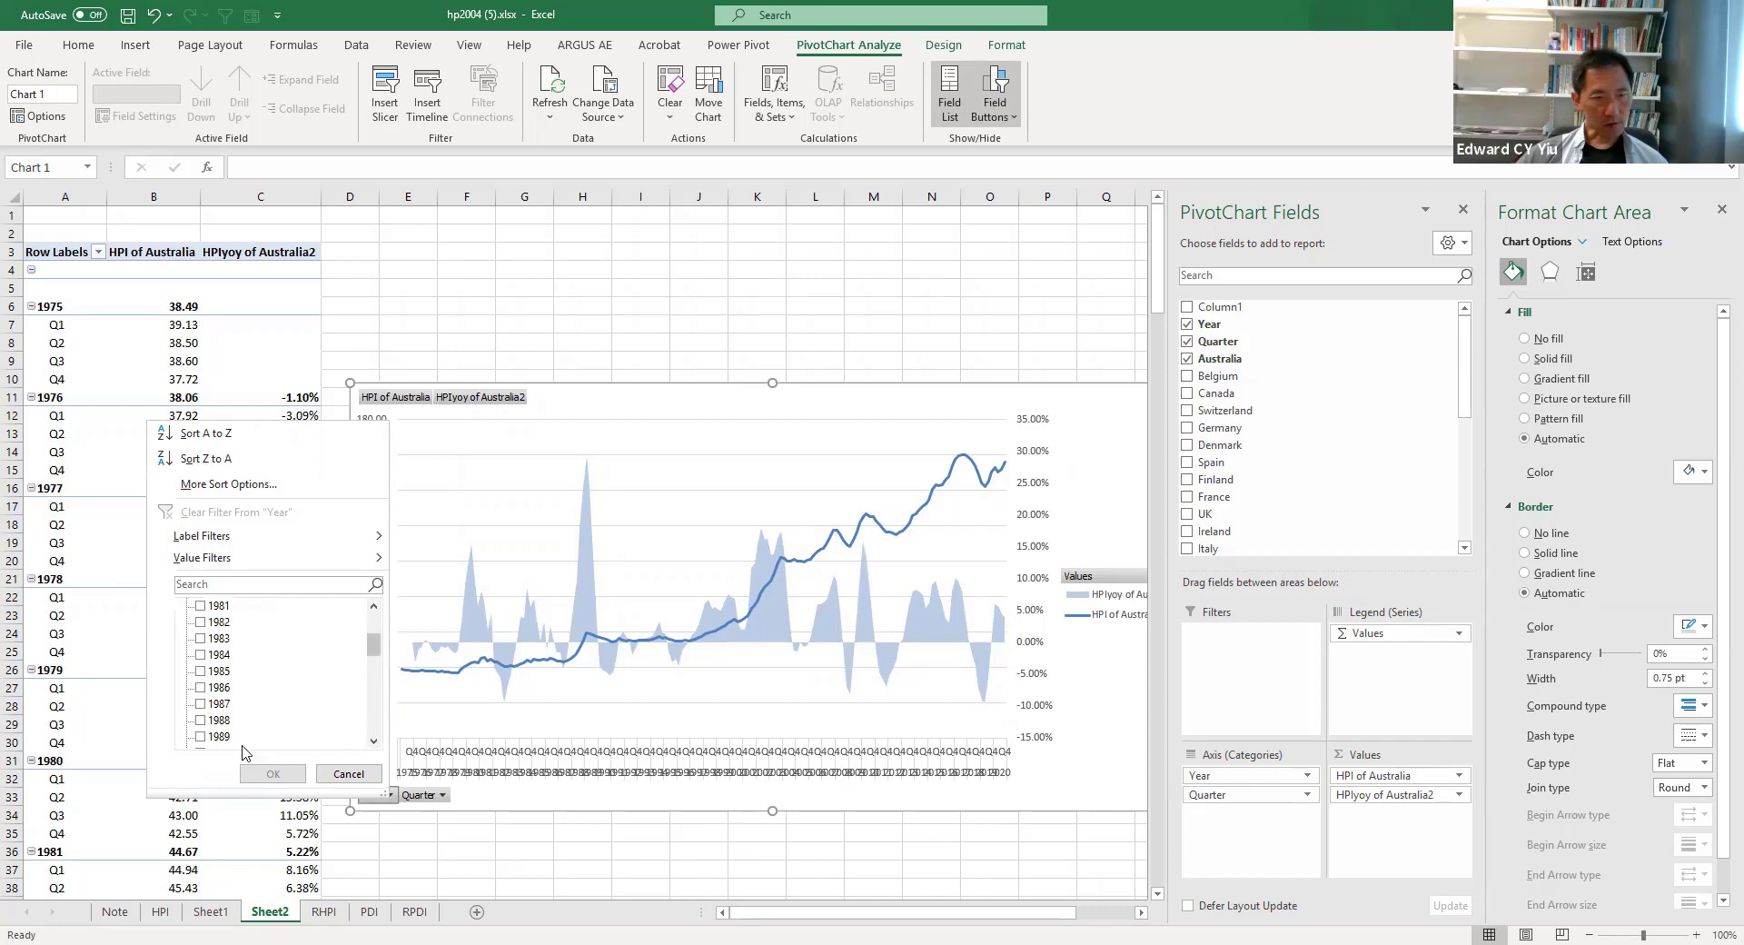
{"action": "left_click_drag", "start_coordinate": [375, 652], "coordinate": [375, 627]}
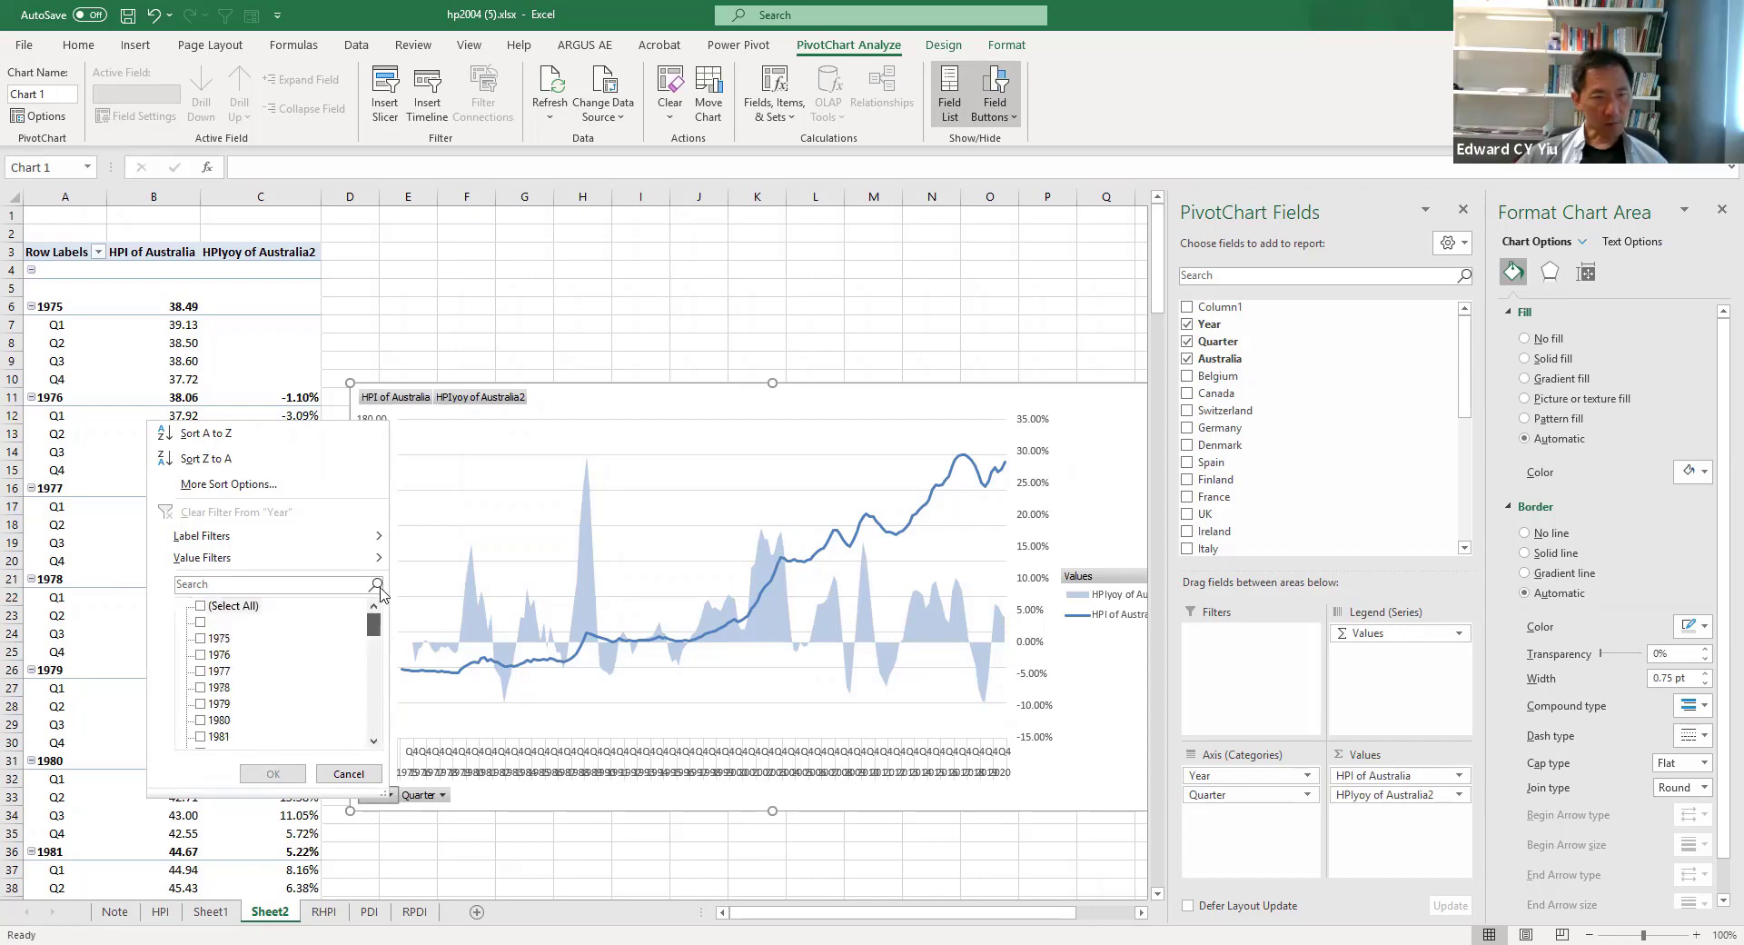
{"action": "left_click", "coordinate": [201, 606]}
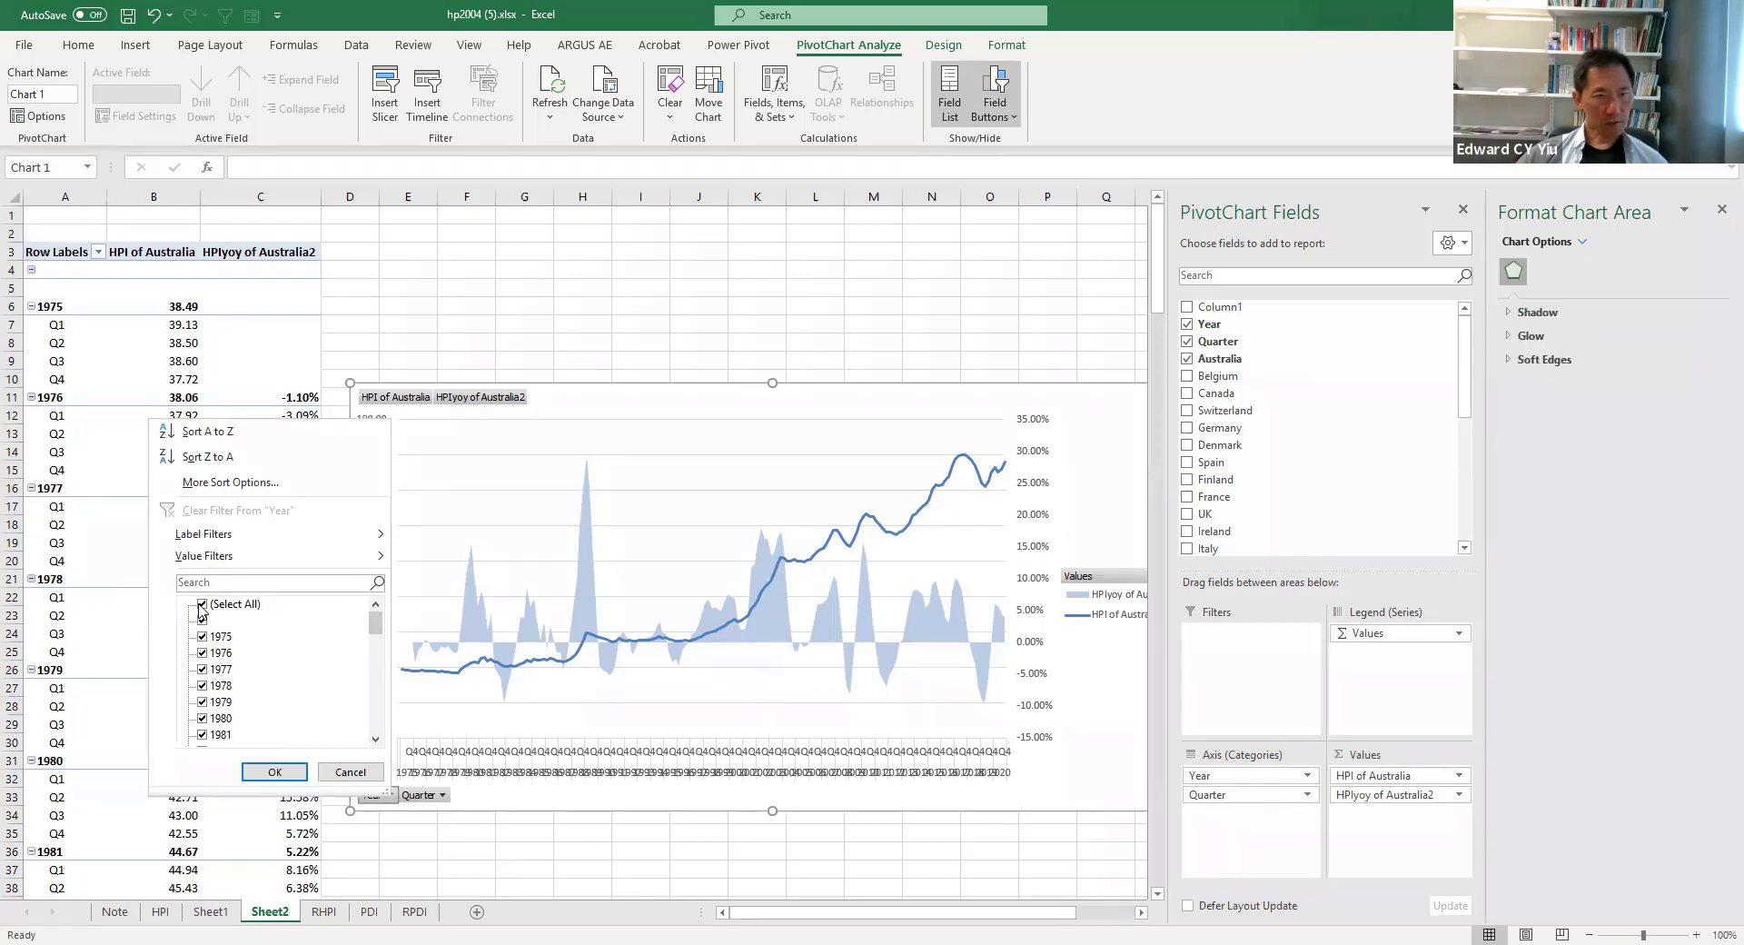
Untick years 1975 through 1989 so the data starts in 1990
{"action": "left_click", "coordinate": [202, 636]}
{"action": "left_click", "coordinate": [202, 669]}
{"action": "left_click", "coordinate": [202, 702]}
{"action": "left_click", "coordinate": [203, 734]}
{"action": "scroll", "coordinate": [370, 732], "scroll_direction": "down", "scroll_amount": 3}
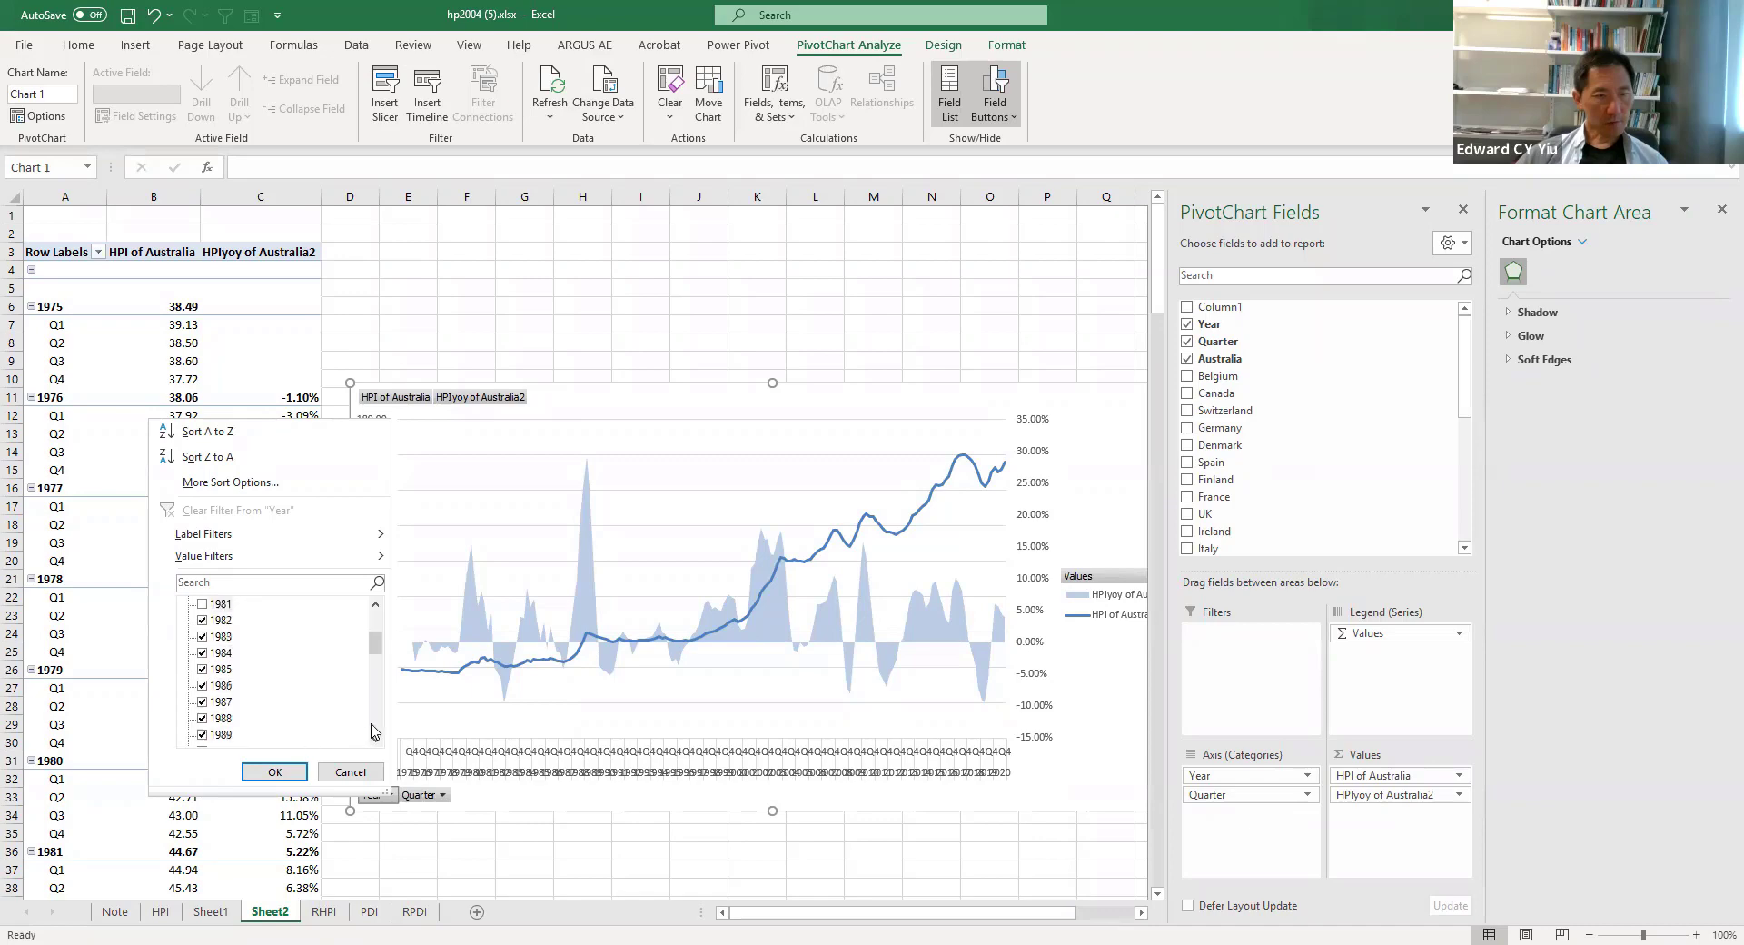
{"action": "left_click", "coordinate": [201, 620]}
{"action": "left_click", "coordinate": [201, 671]}
{"action": "left_click", "coordinate": [201, 685]}
{"action": "left_click", "coordinate": [202, 718]}
{"action": "left_click", "coordinate": [201, 735]}
{"action": "left_click", "coordinate": [275, 771]}
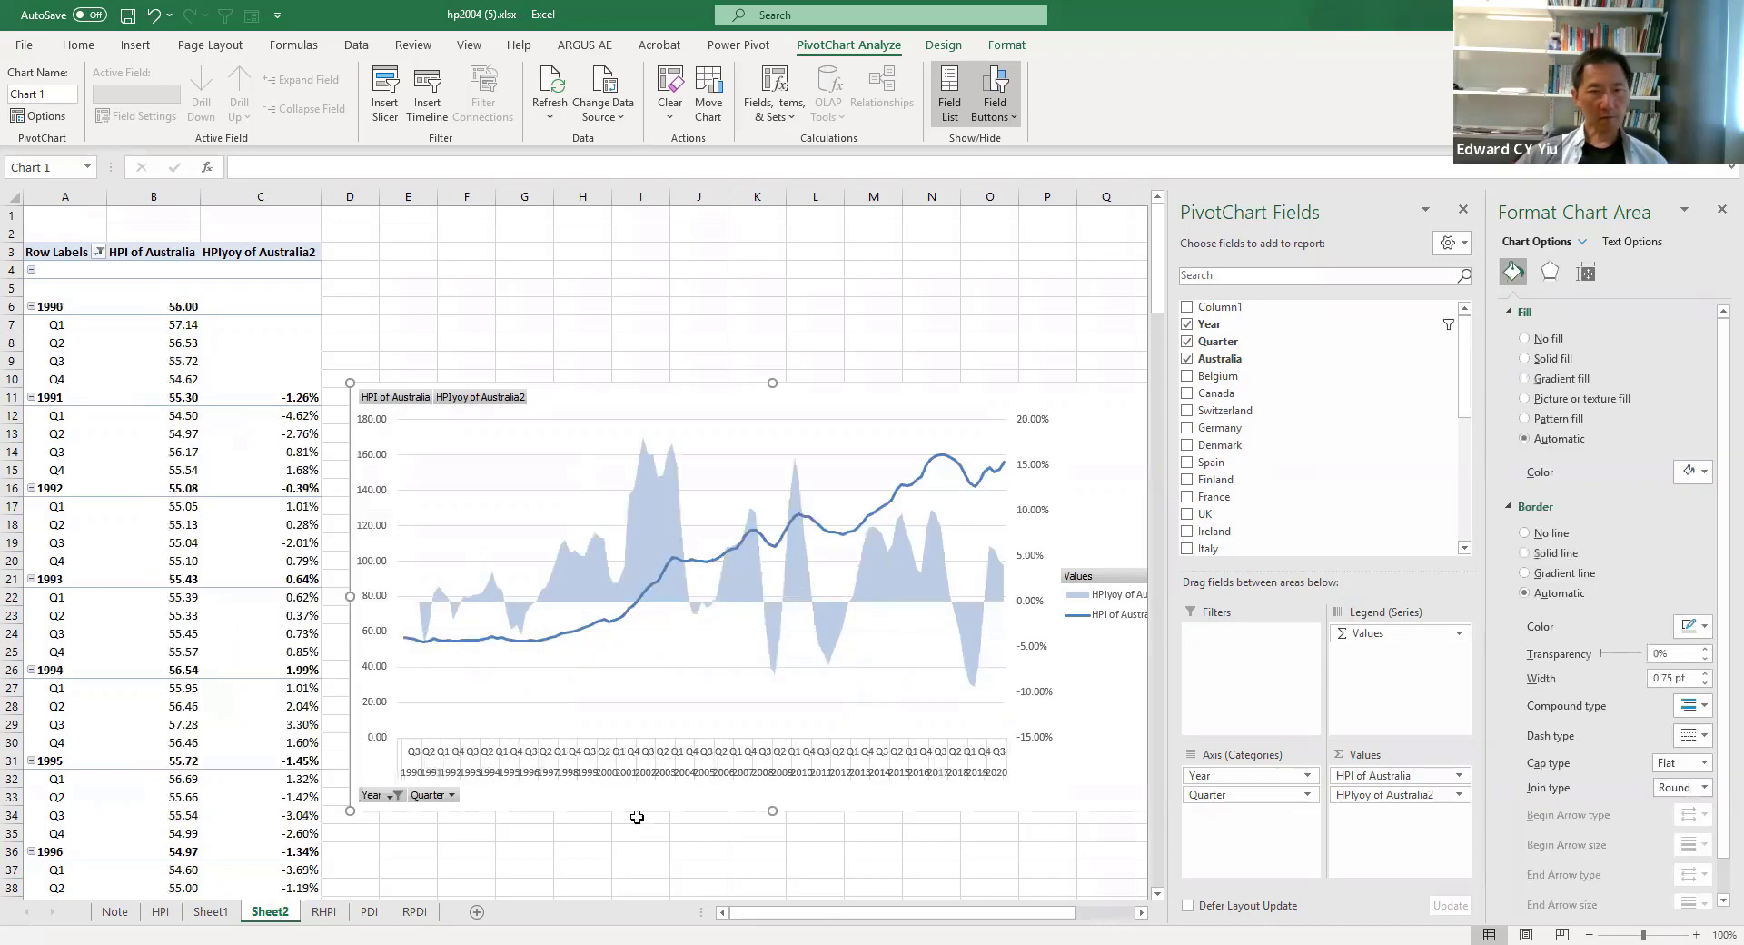